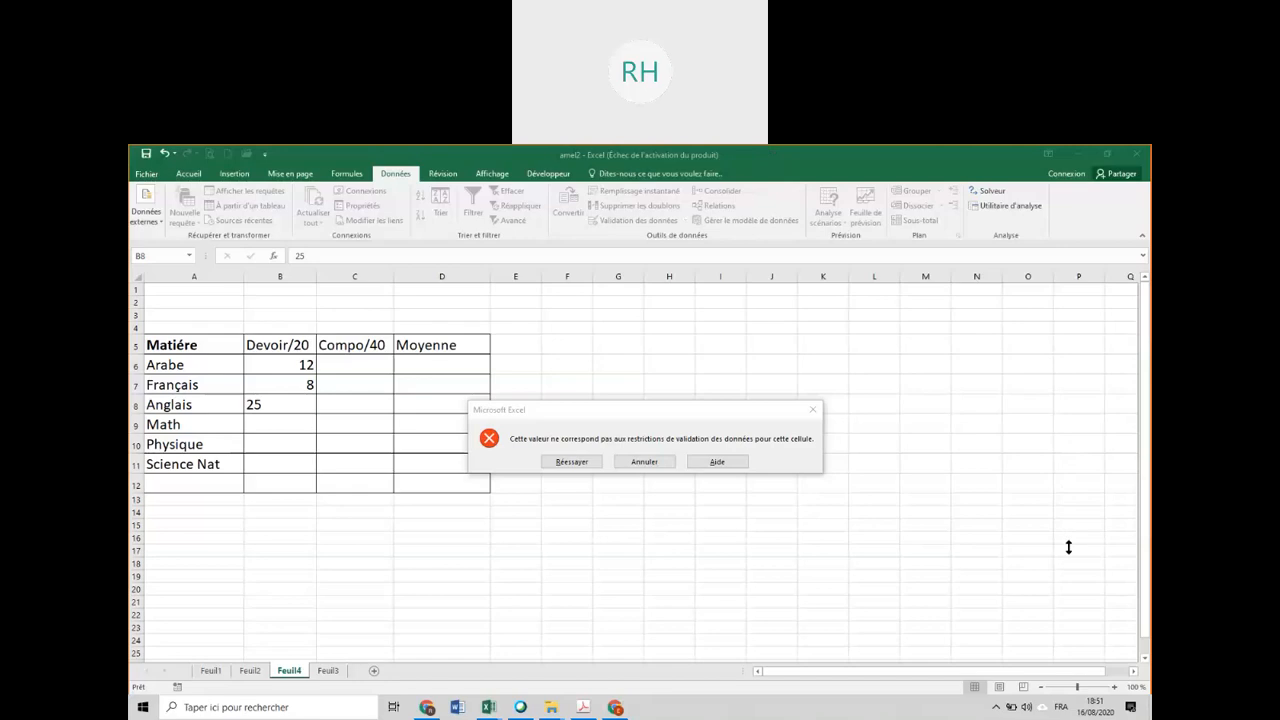
# Discard the rejected entry in B8 and try to enter 23 there as the Anglais mark, cancelling the attempt.
pyautogui.click(643, 420)
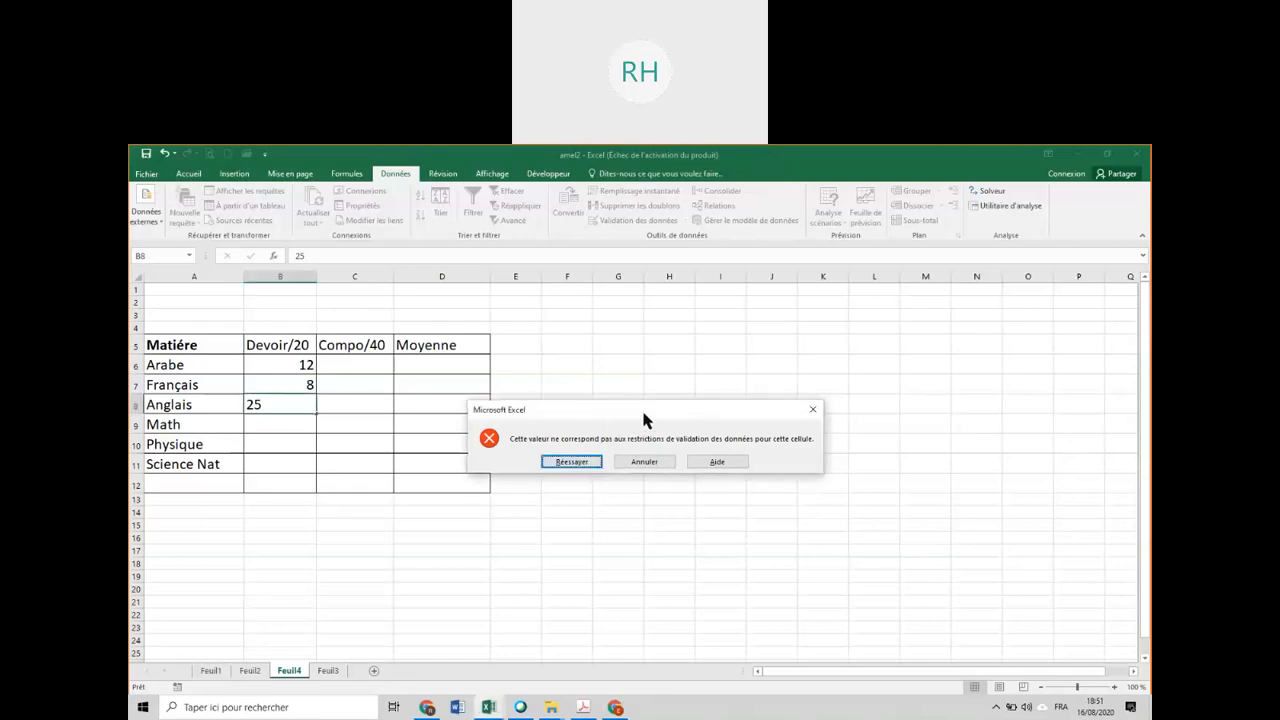
pyautogui.click(812, 410)
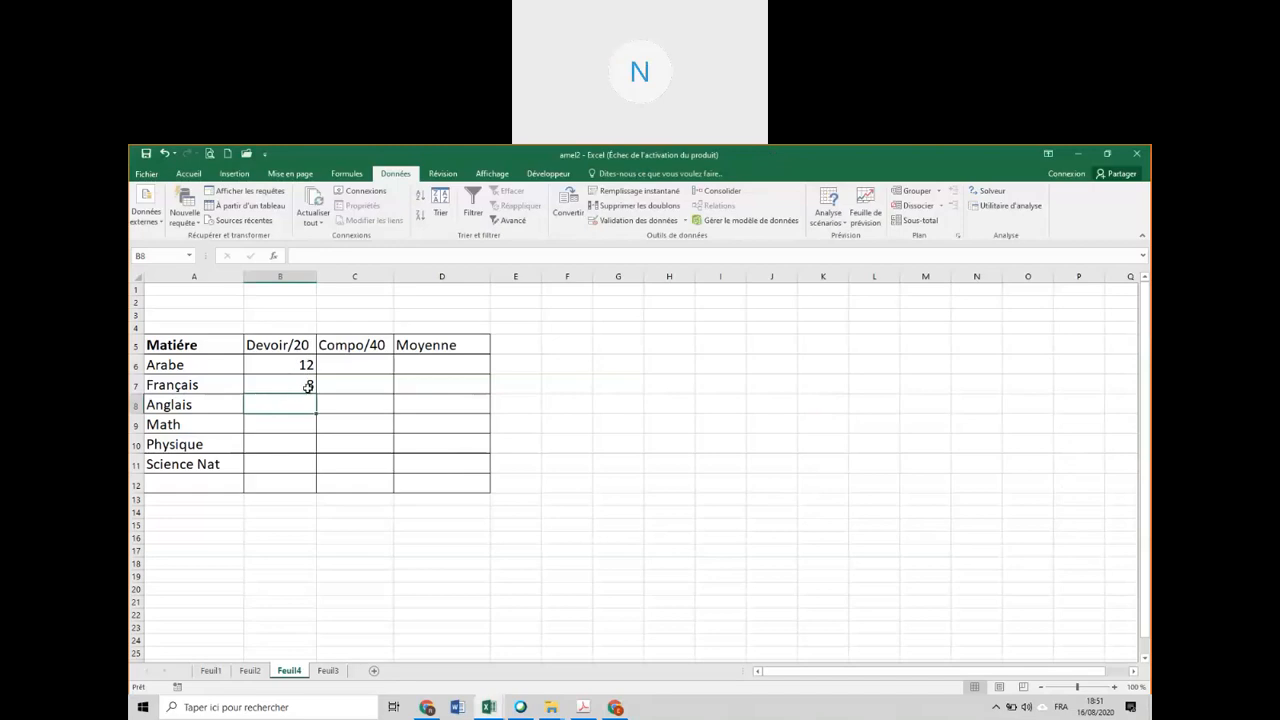
pyautogui.write('23')
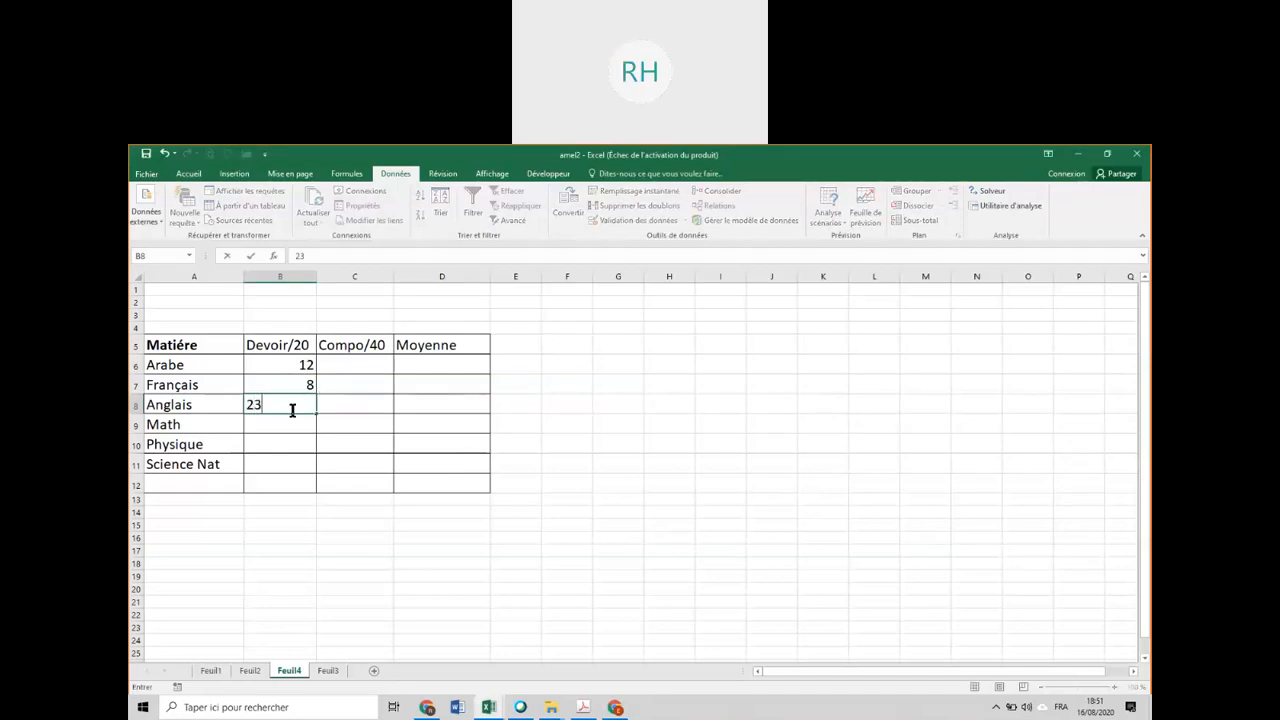
pyautogui.press('Return')
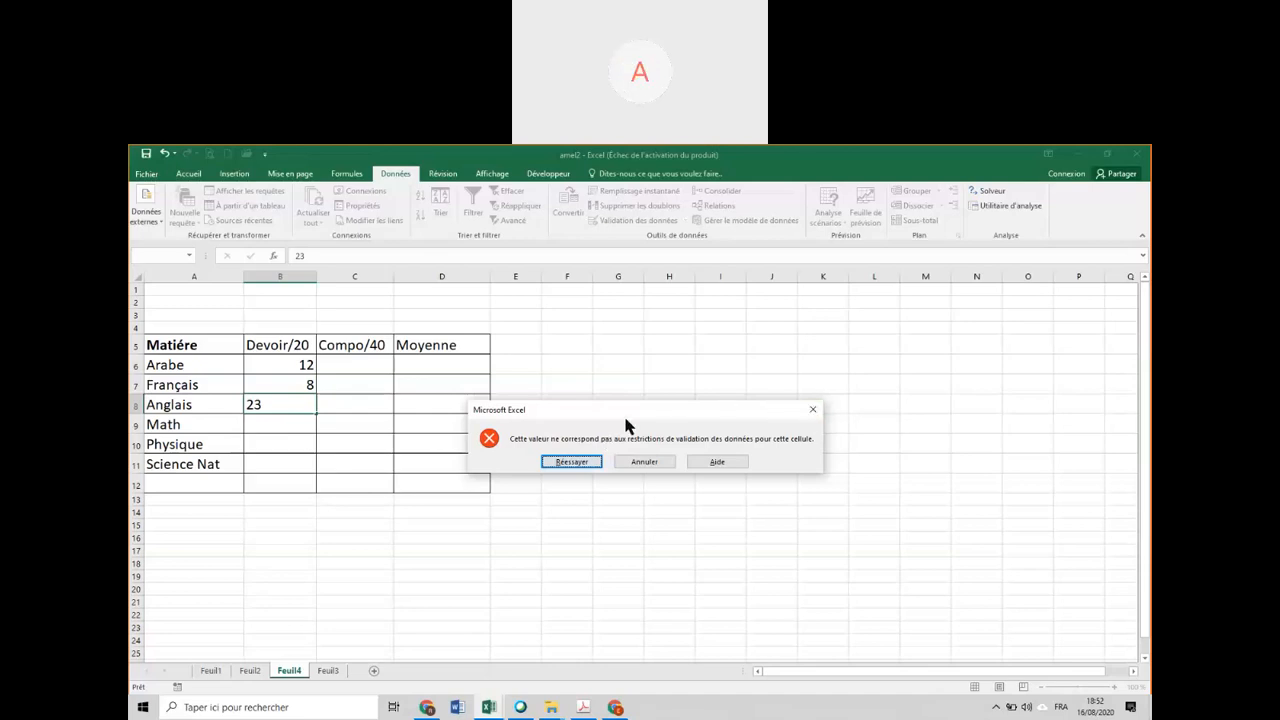
pyautogui.click(571, 462)
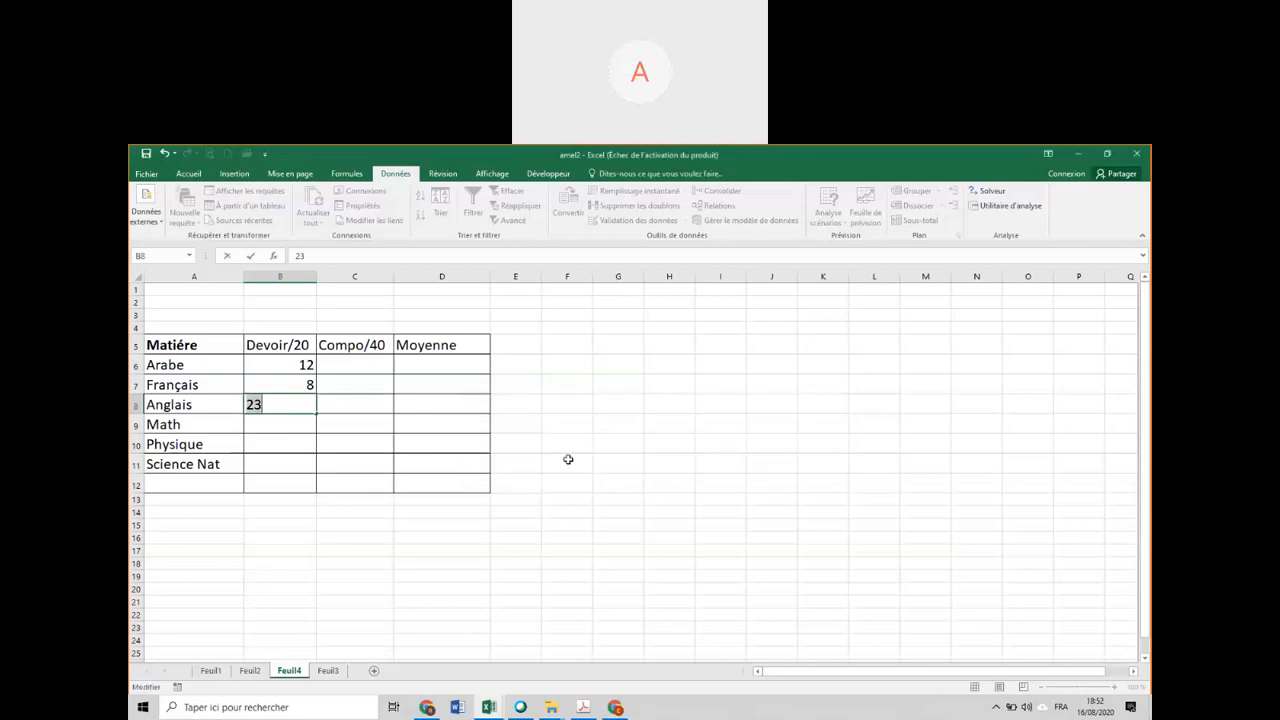
pyautogui.write('23')
pyautogui.press('Return')
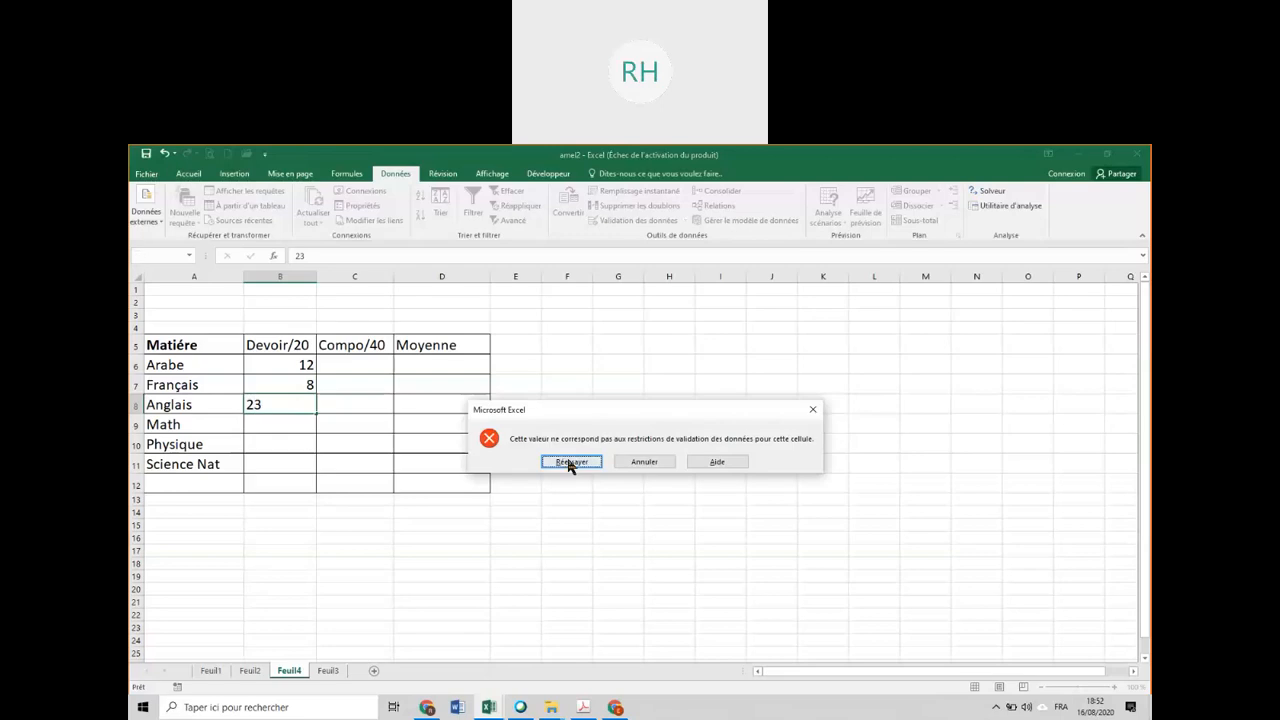
pyautogui.click(568, 459)
pyautogui.write('23')
pyautogui.press('Return')
pyautogui.click(645, 463)
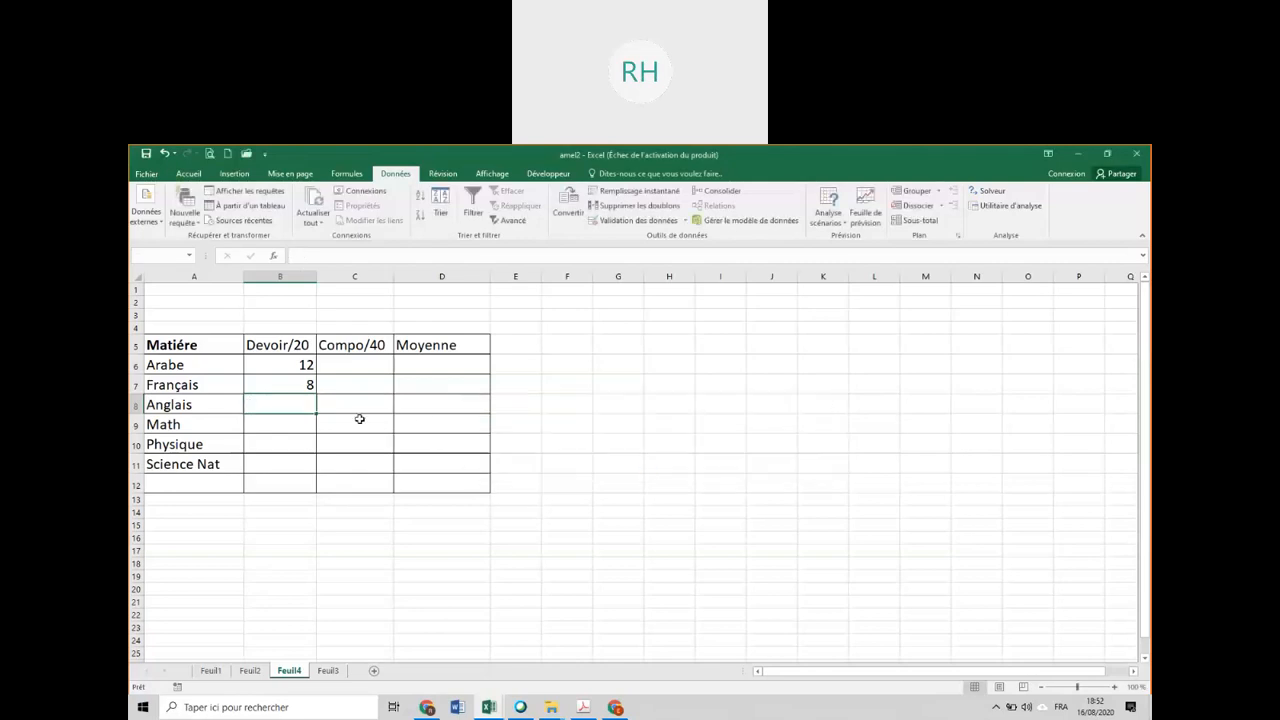
# Add the validation input message "La valeur doit etre comprise entre 0 et20" to the Devoir/20 cells B6:B11.
pyautogui.click(283, 364)
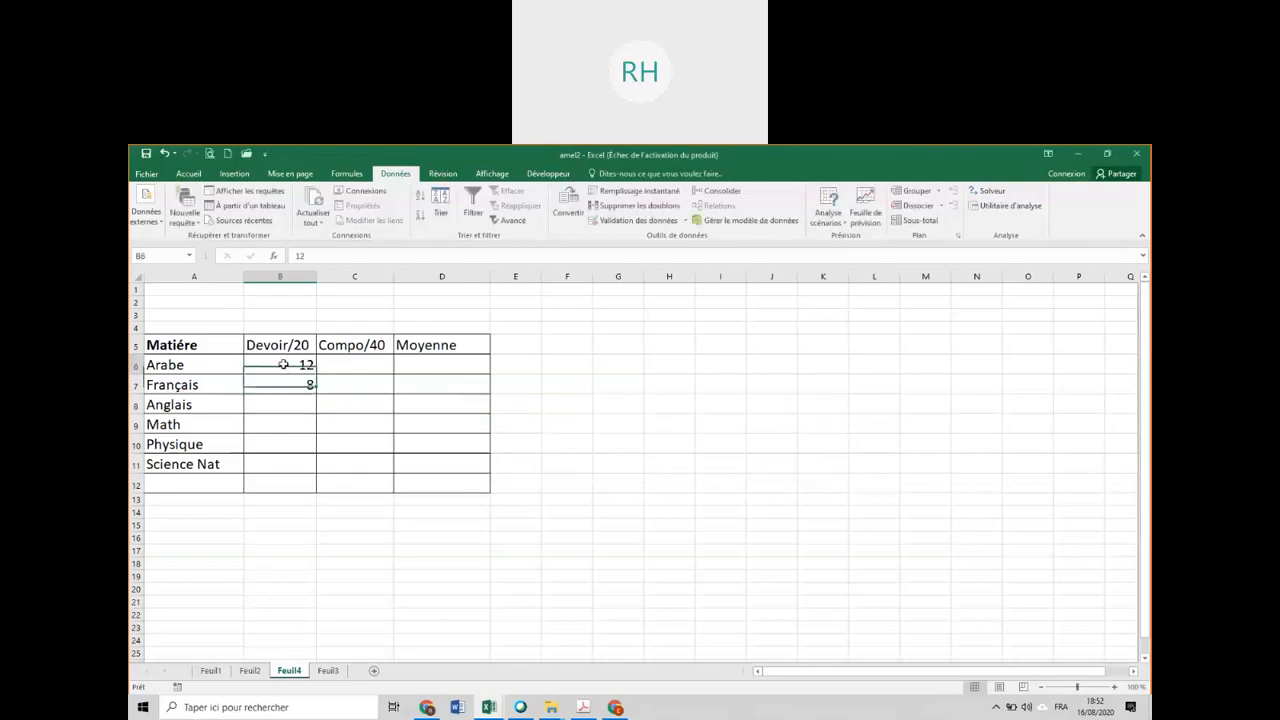
pyautogui.moveTo(283, 364); pyautogui.dragTo(270, 464)
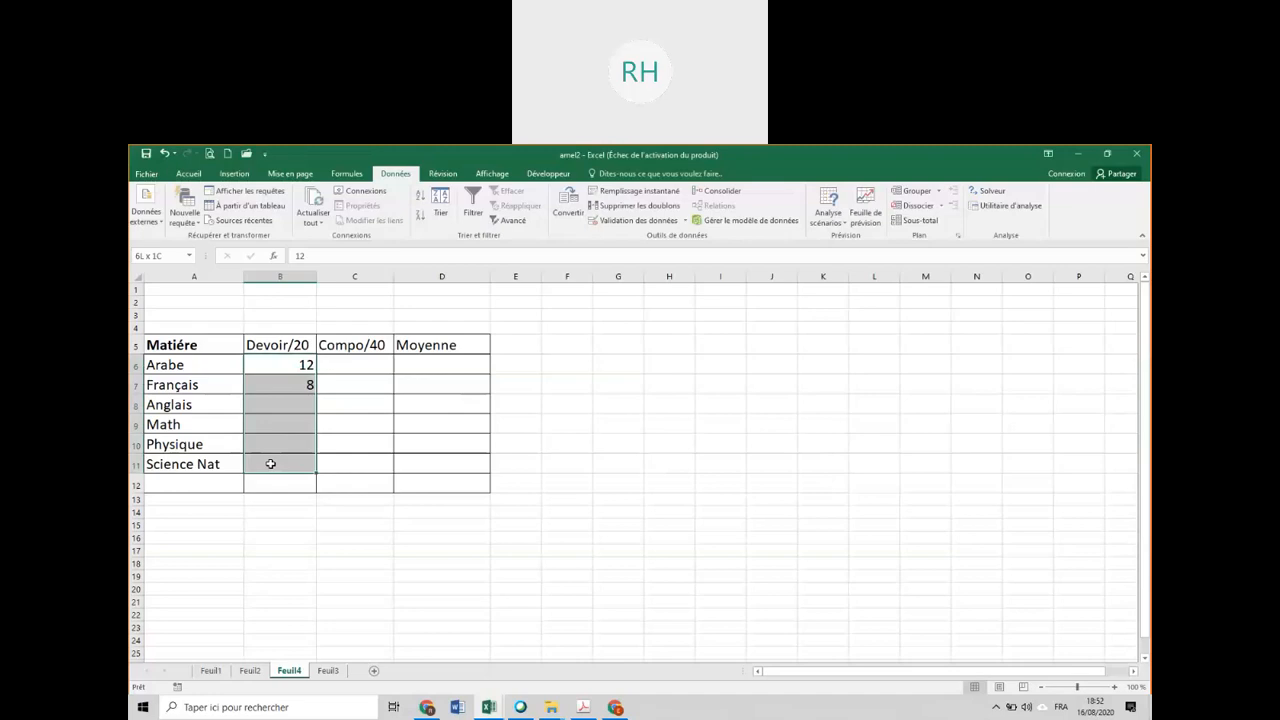
pyautogui.click(622, 222)
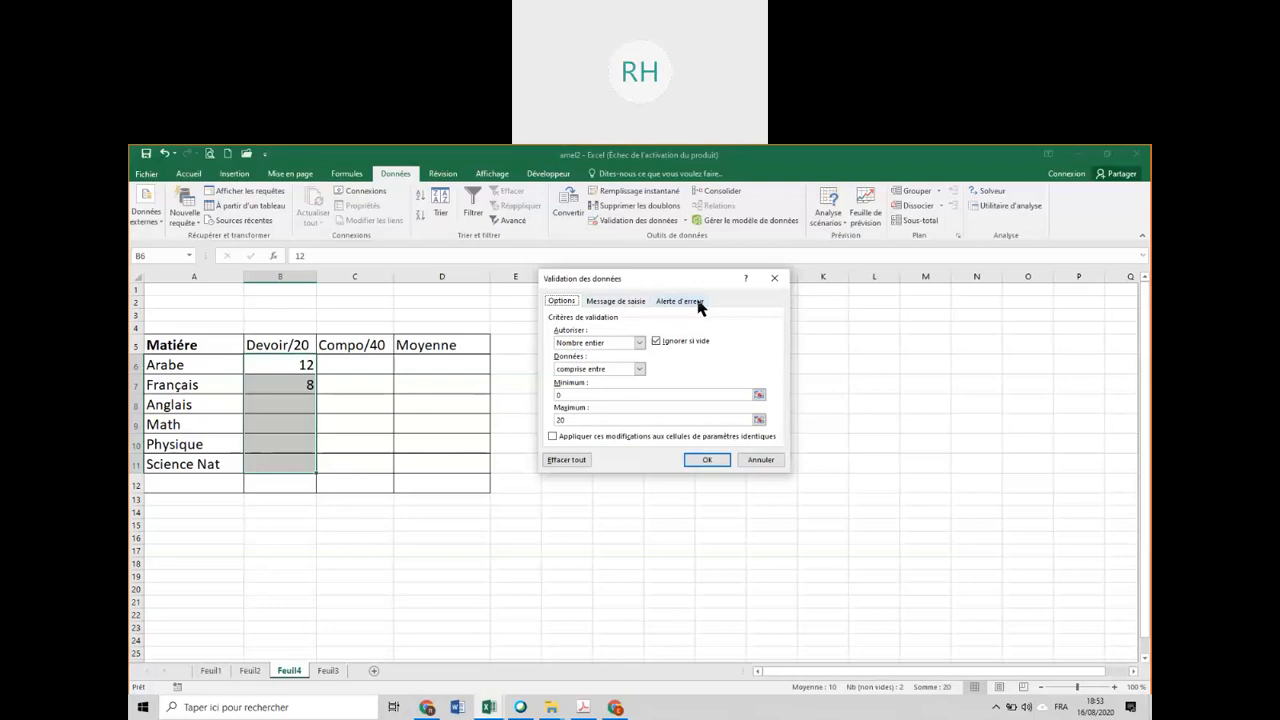
pyautogui.click(616, 301)
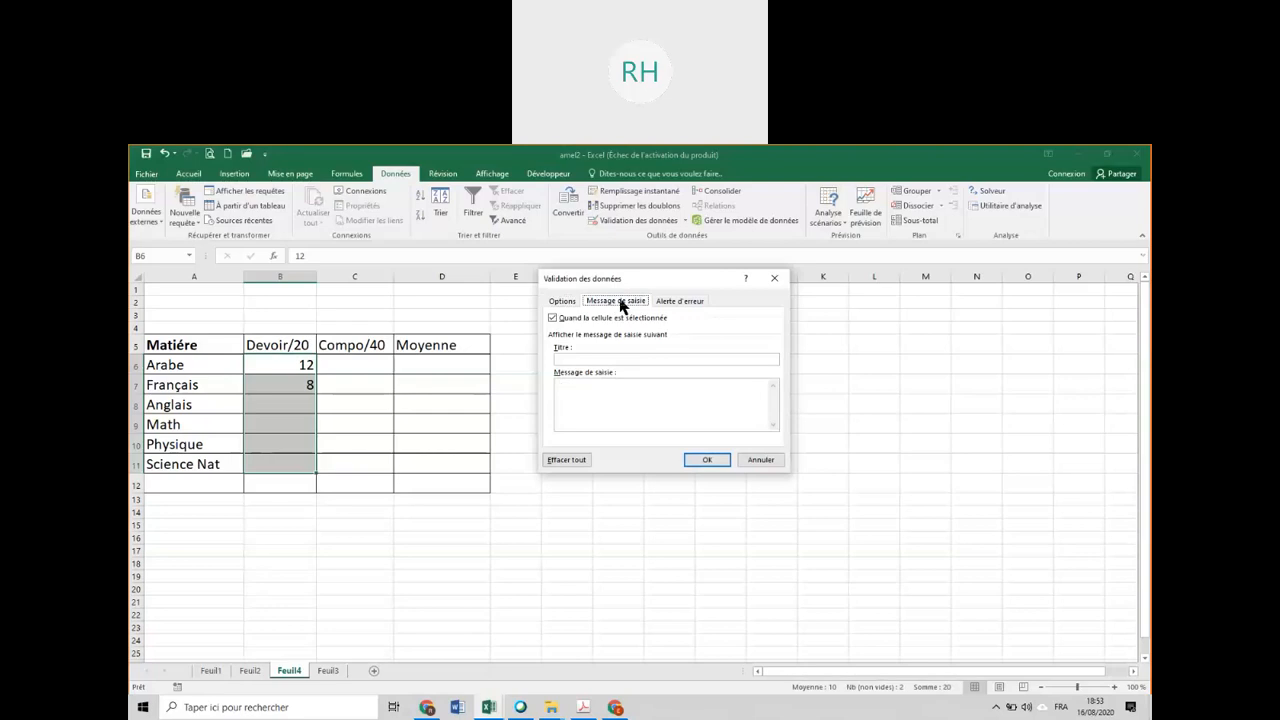
pyautogui.click(679, 301)
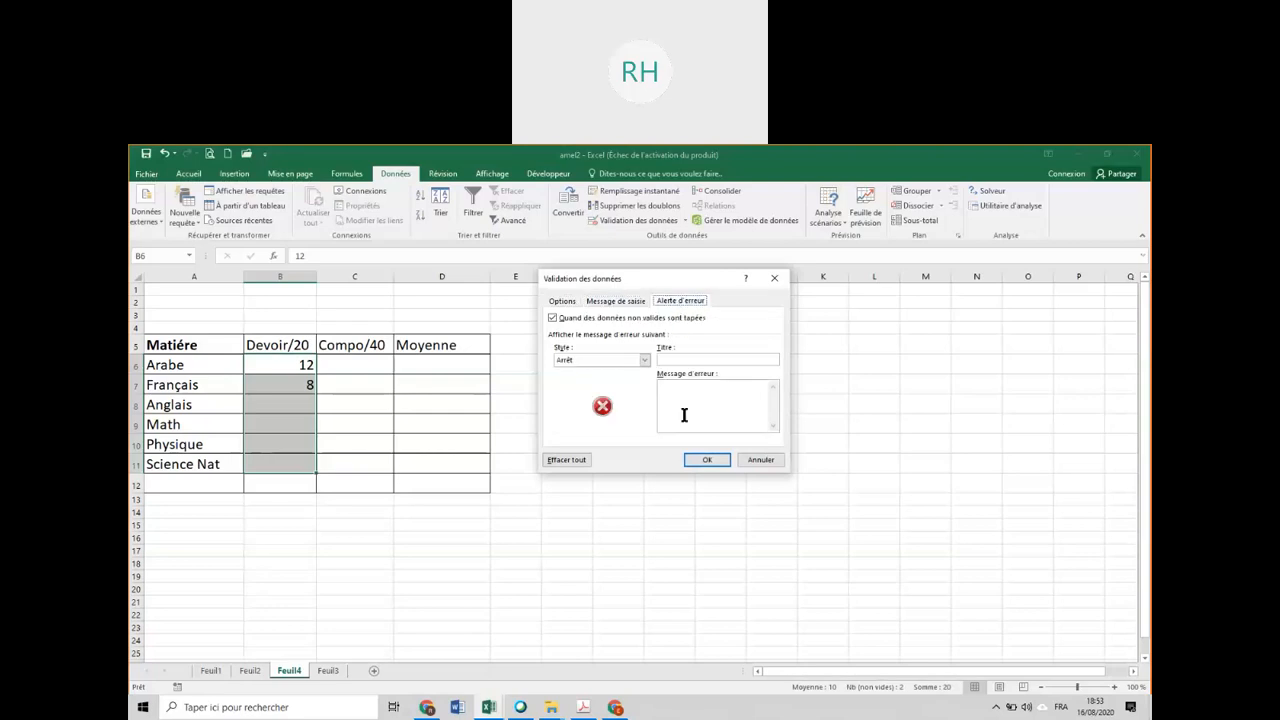
pyautogui.click(615, 303)
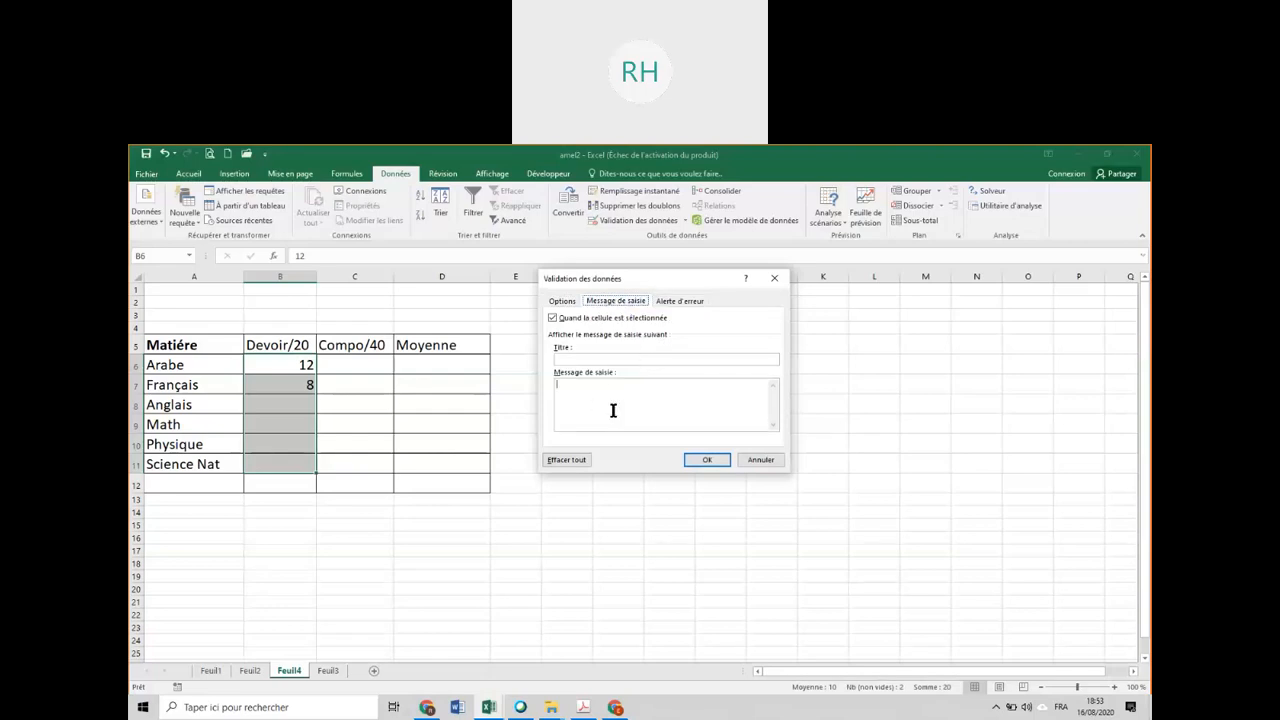
pyautogui.write('La valeur doit etre d')
pyautogui.write('omprise entre')
pyautogui.write('0 et20')
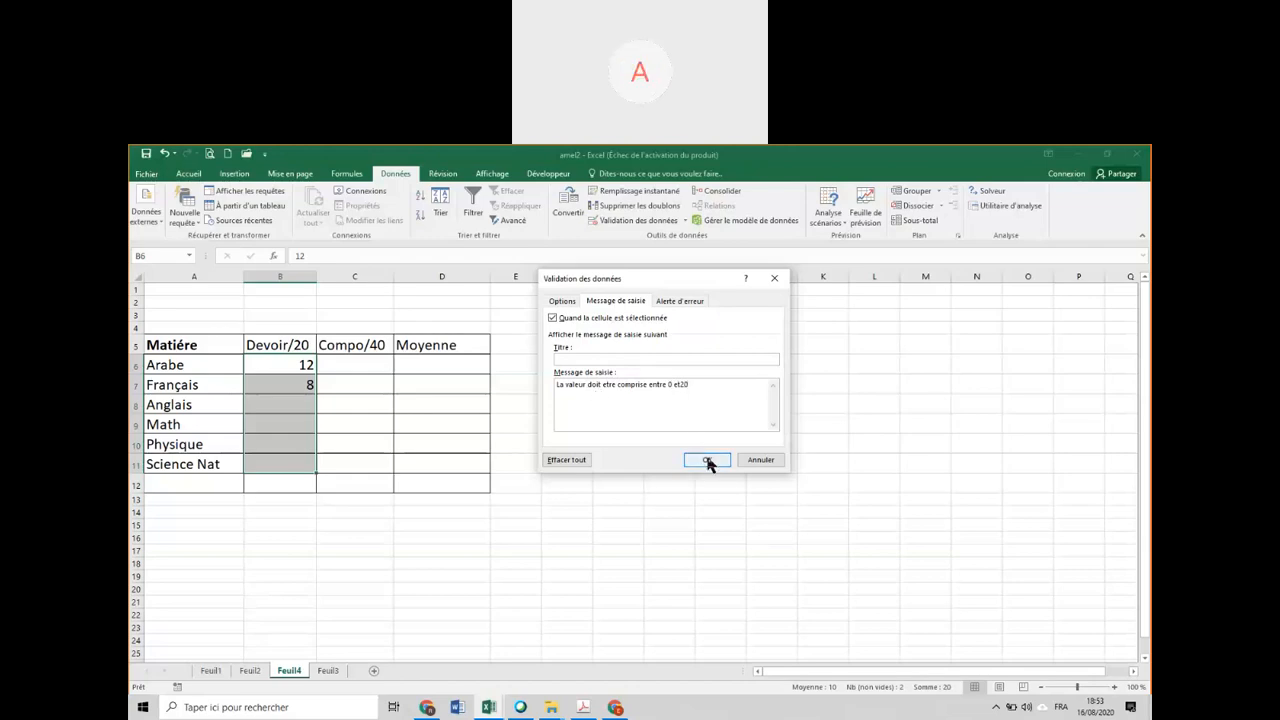
pyautogui.click(706, 460)
# Test the Devoir/20 validation in B8 with 23, and enter 18 as the Anglais mark instead.
pyautogui.click(428, 587)
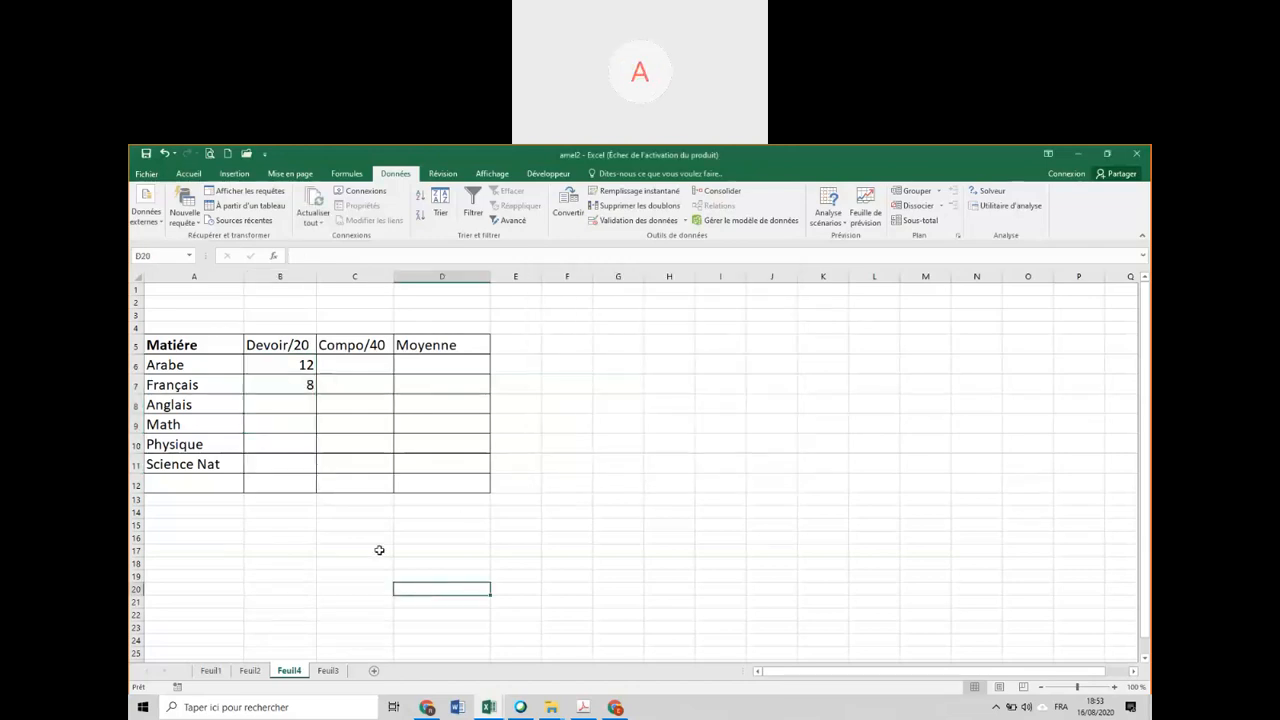
pyautogui.click(298, 400)
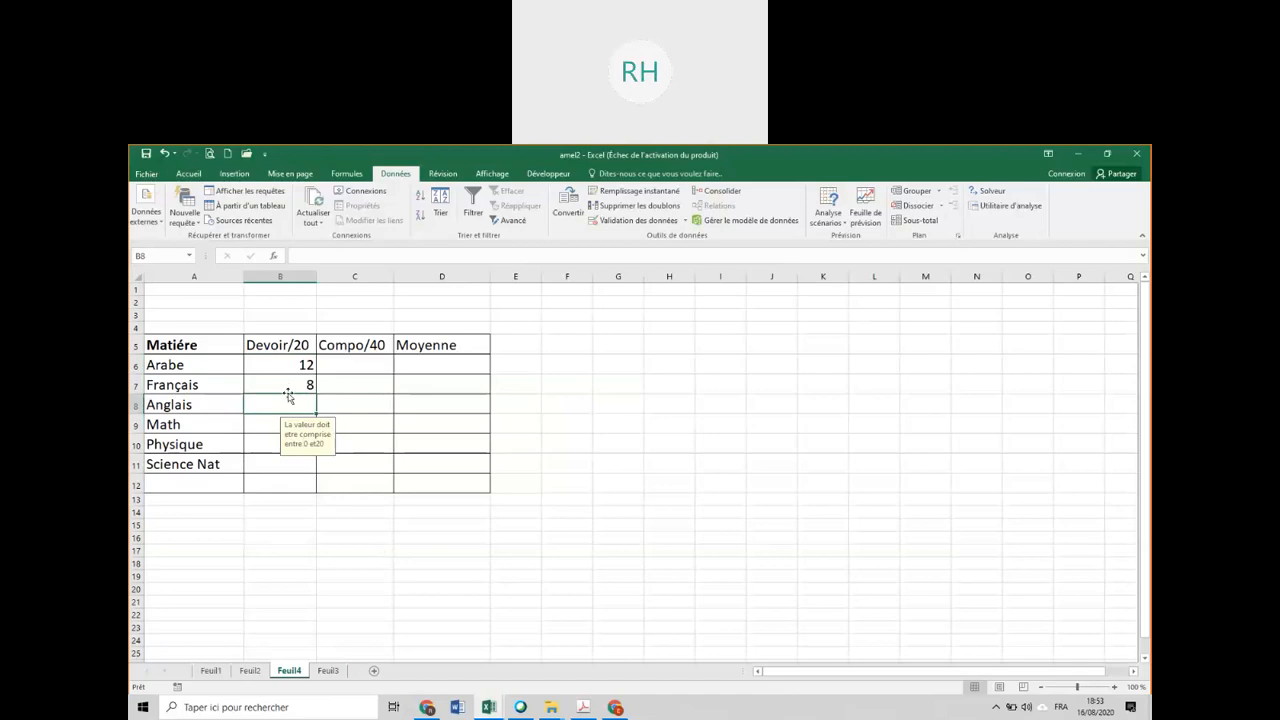
pyautogui.write('23')
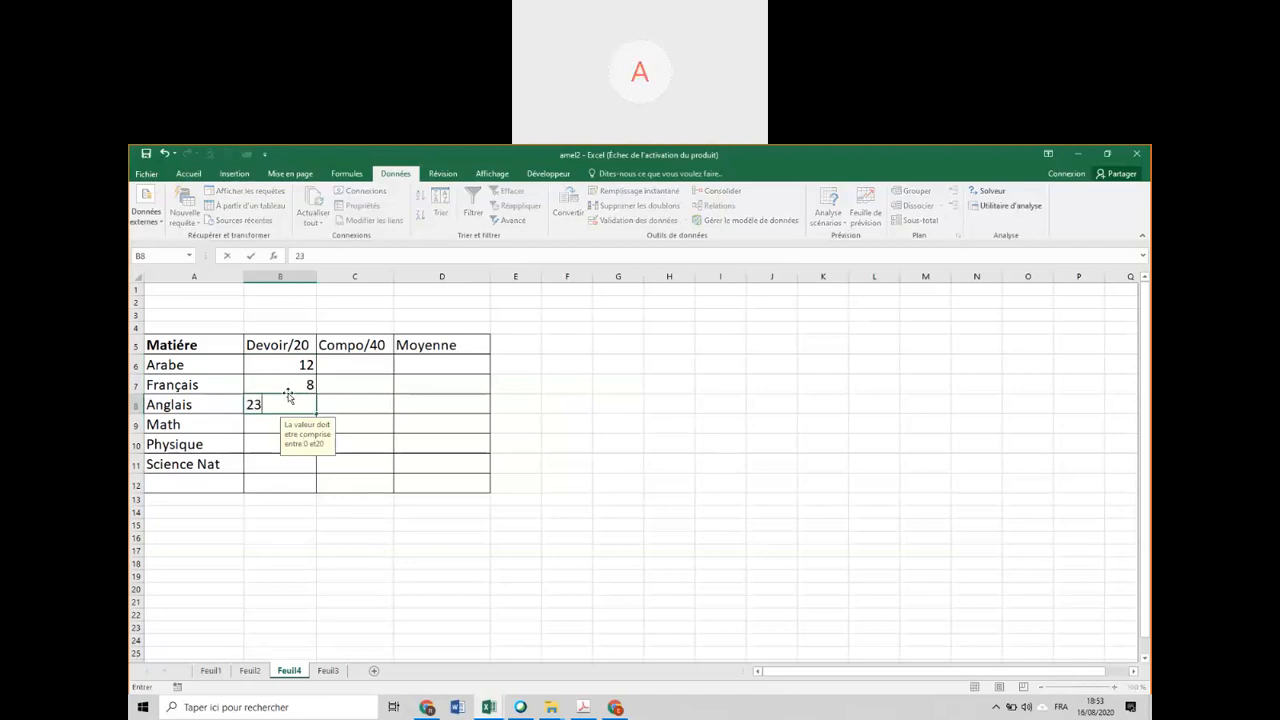
pyautogui.press('Return')
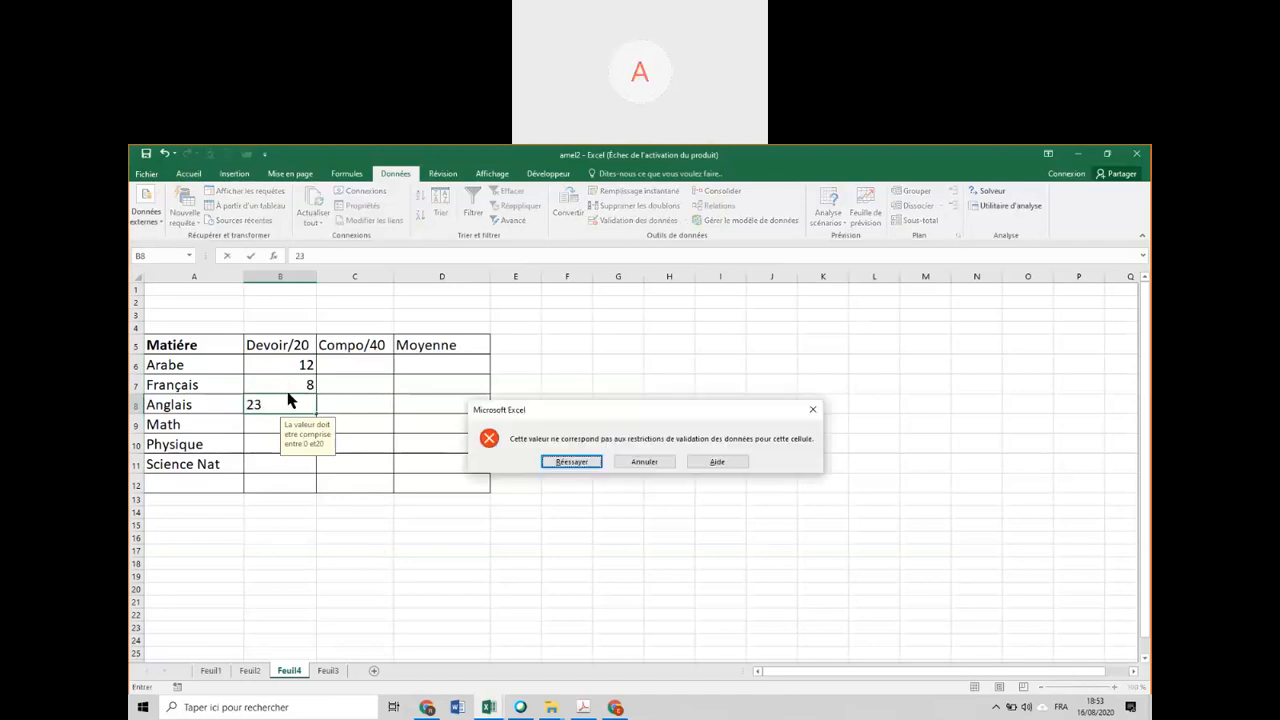
pyautogui.press('Return')
pyautogui.write('18')
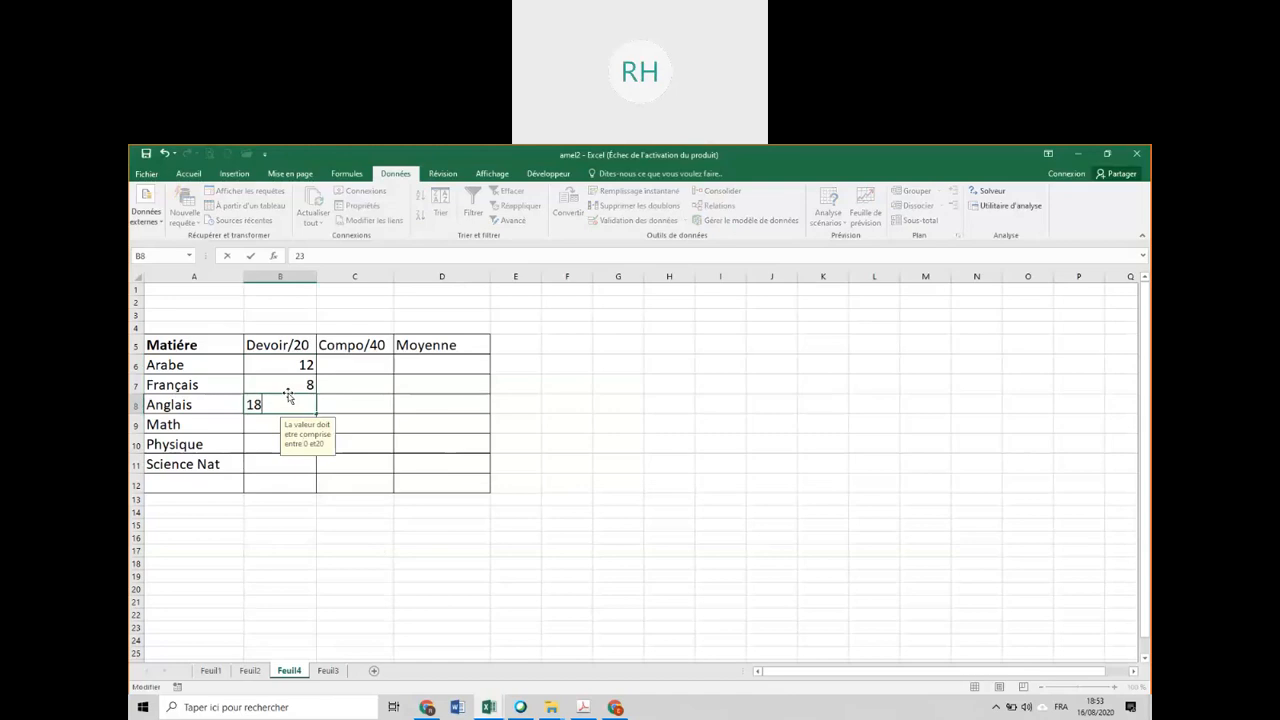
pyautogui.press('Return')
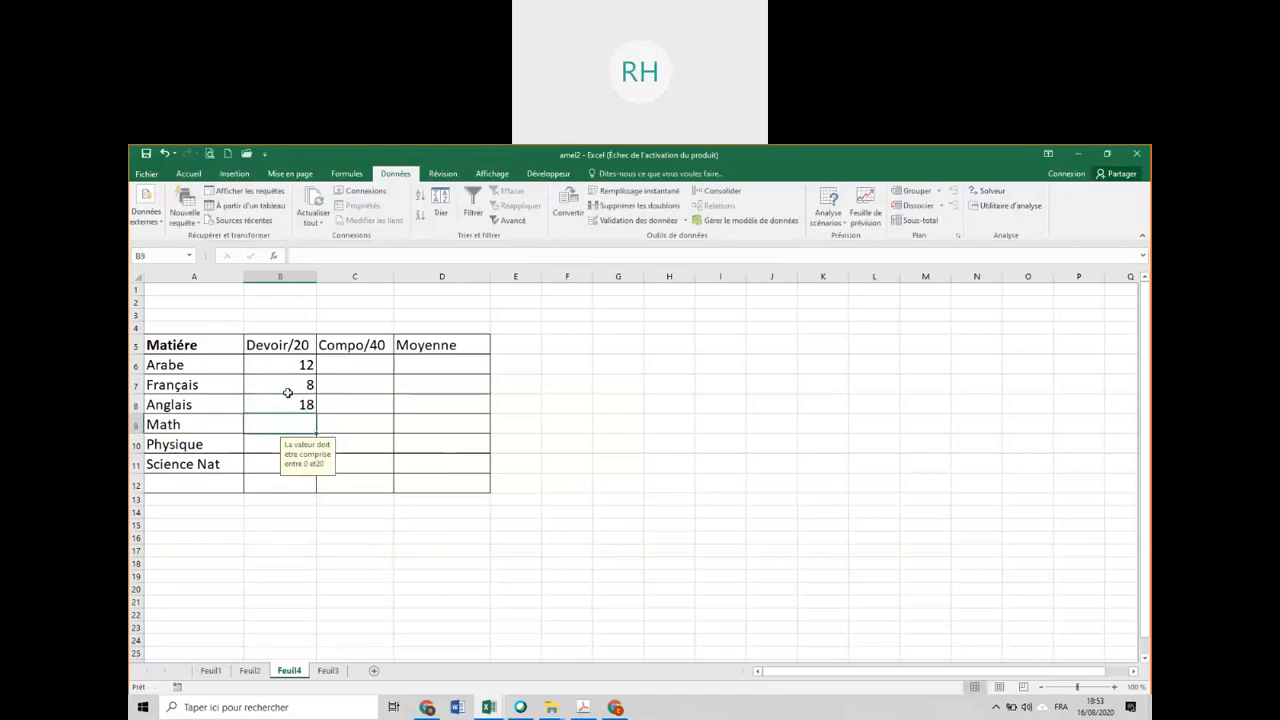
# Move the text "La valeur doit etre comprise entre 0 et20" from the input message to the error alert in the validation of B6:B11.
pyautogui.moveTo(291, 366); pyautogui.dragTo(289, 460)
pyautogui.click(625, 220)
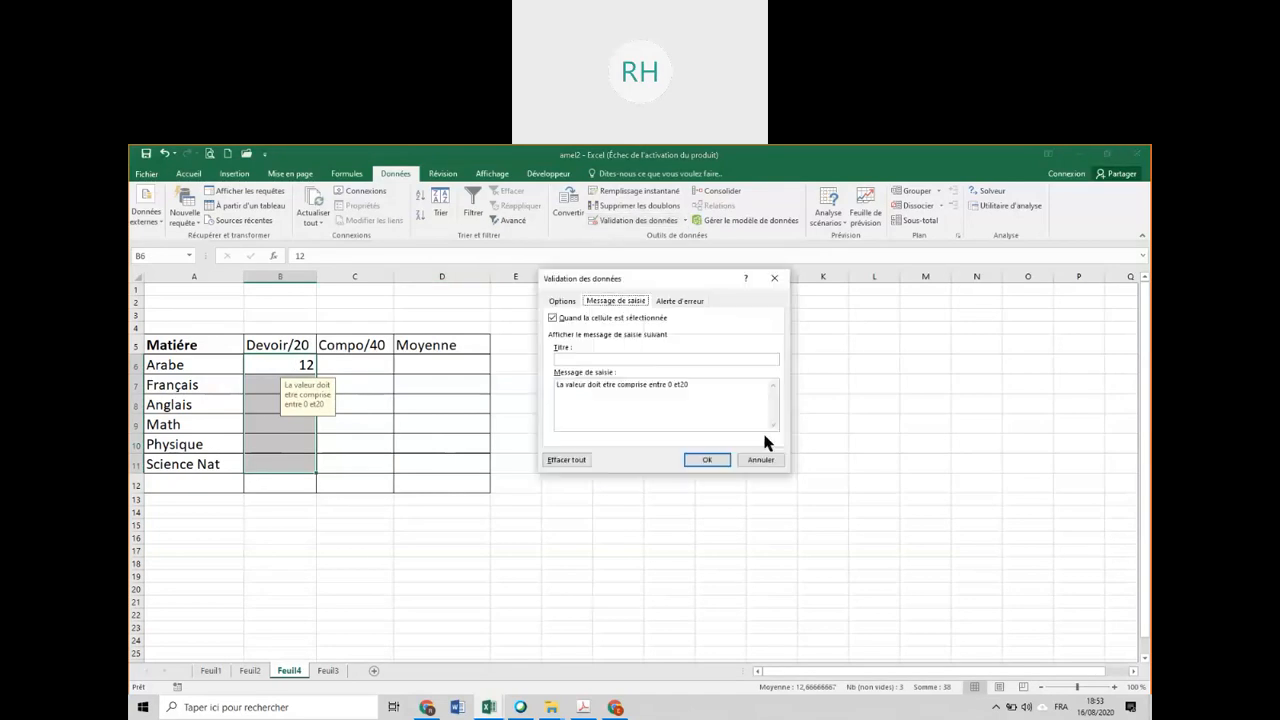
pyautogui.moveTo(706, 385); pyautogui.dragTo(545, 390)
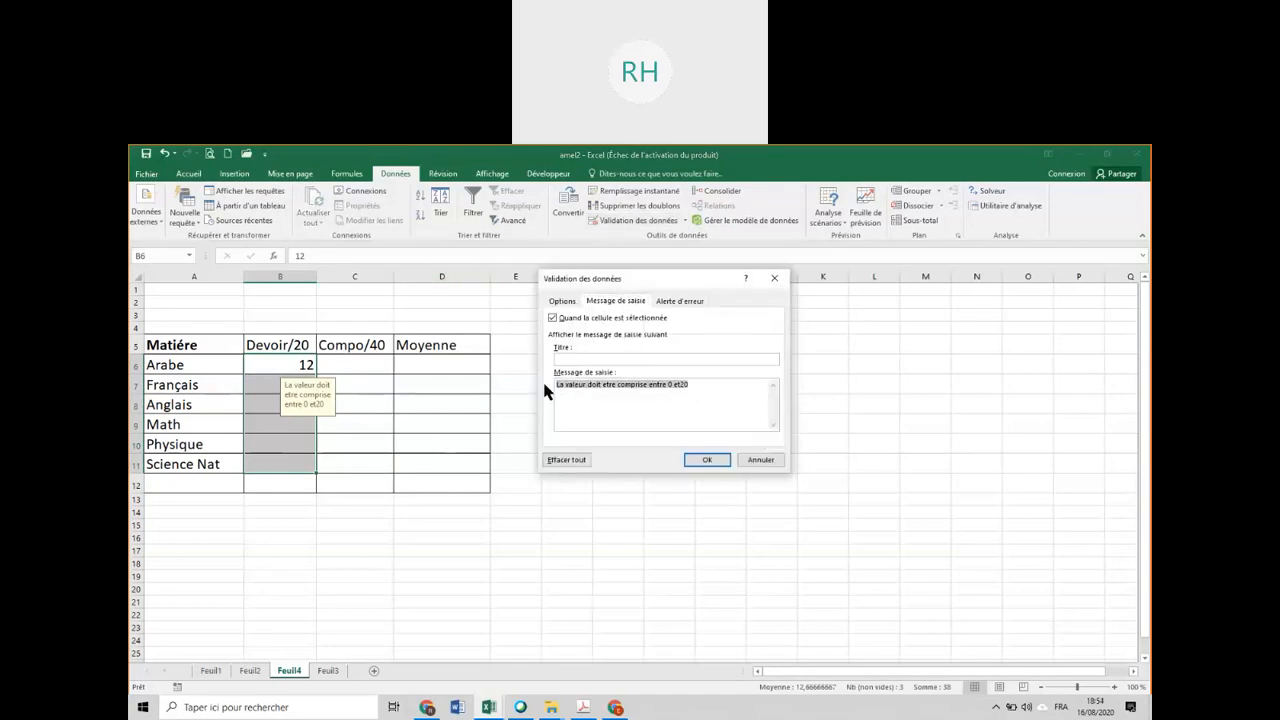
pyautogui.press('BackSpace')
pyautogui.click(693, 300)
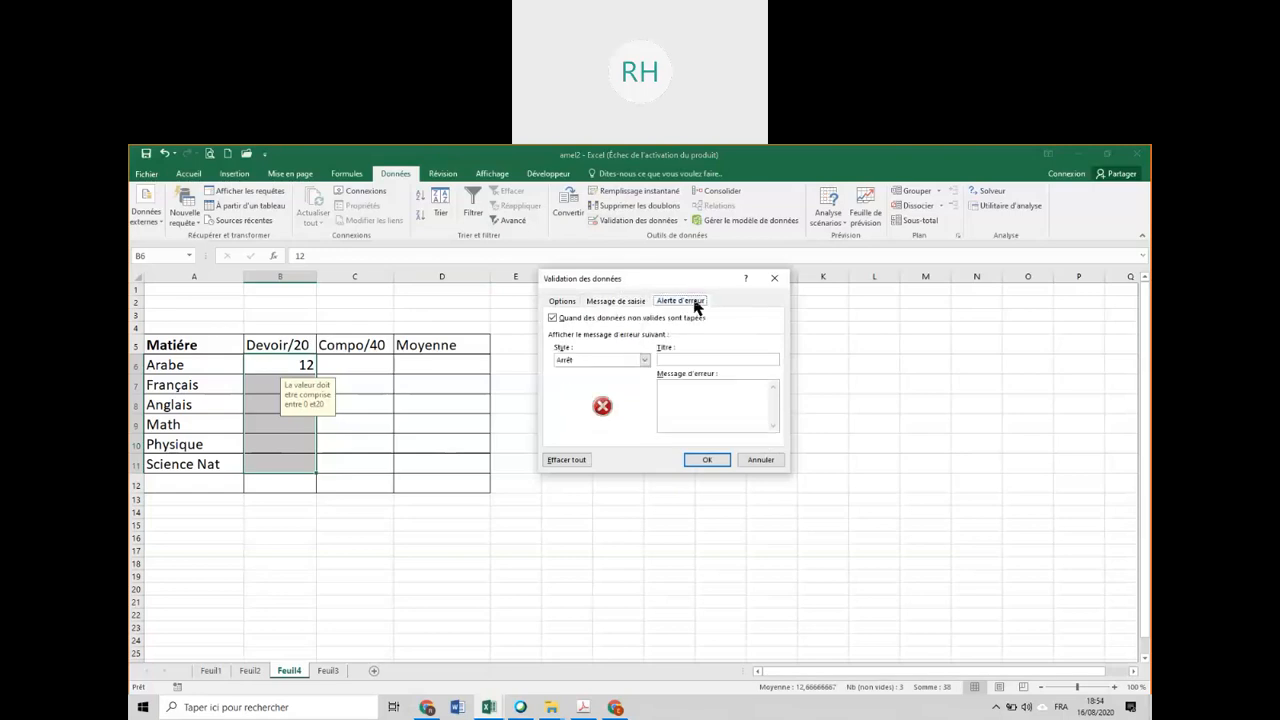
pyautogui.click(677, 390)
pyautogui.write('La valeur doit etre comprise entre 0 et20')
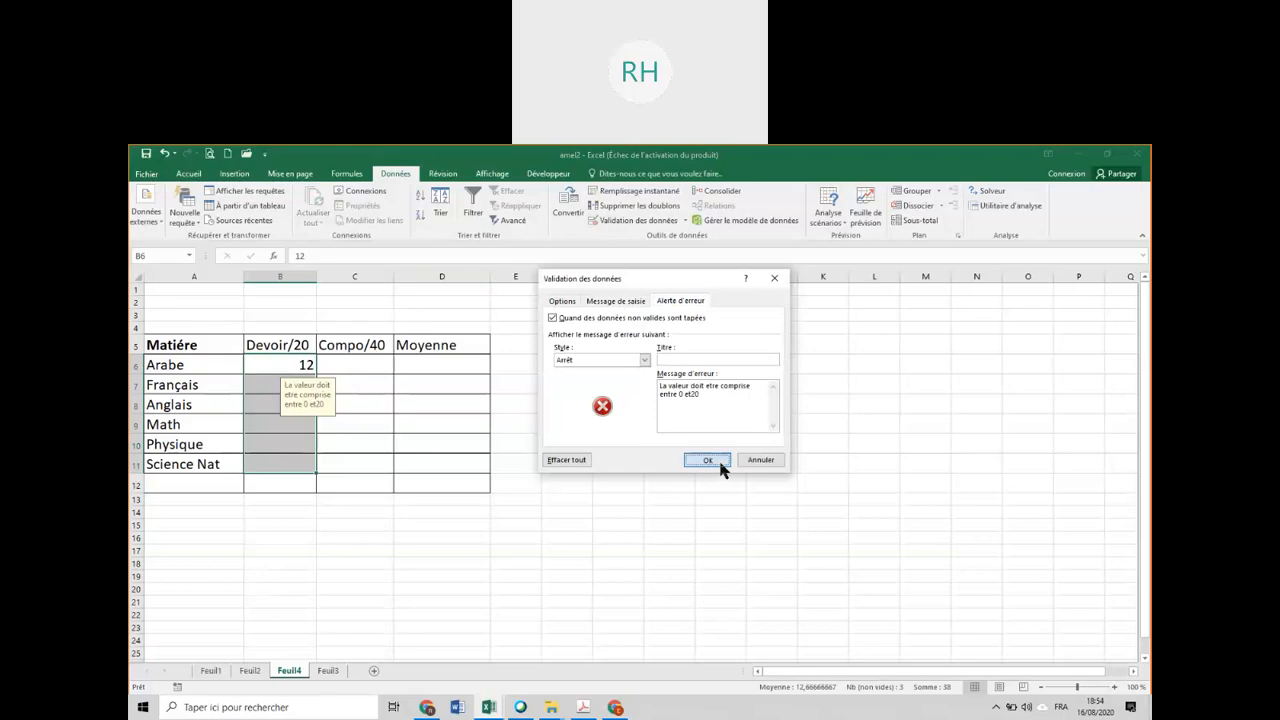
pyautogui.click(707, 460)
# Test the custom error alert in B9 with 23, and enter 13 as the Math mark instead.
pyautogui.click(308, 424)
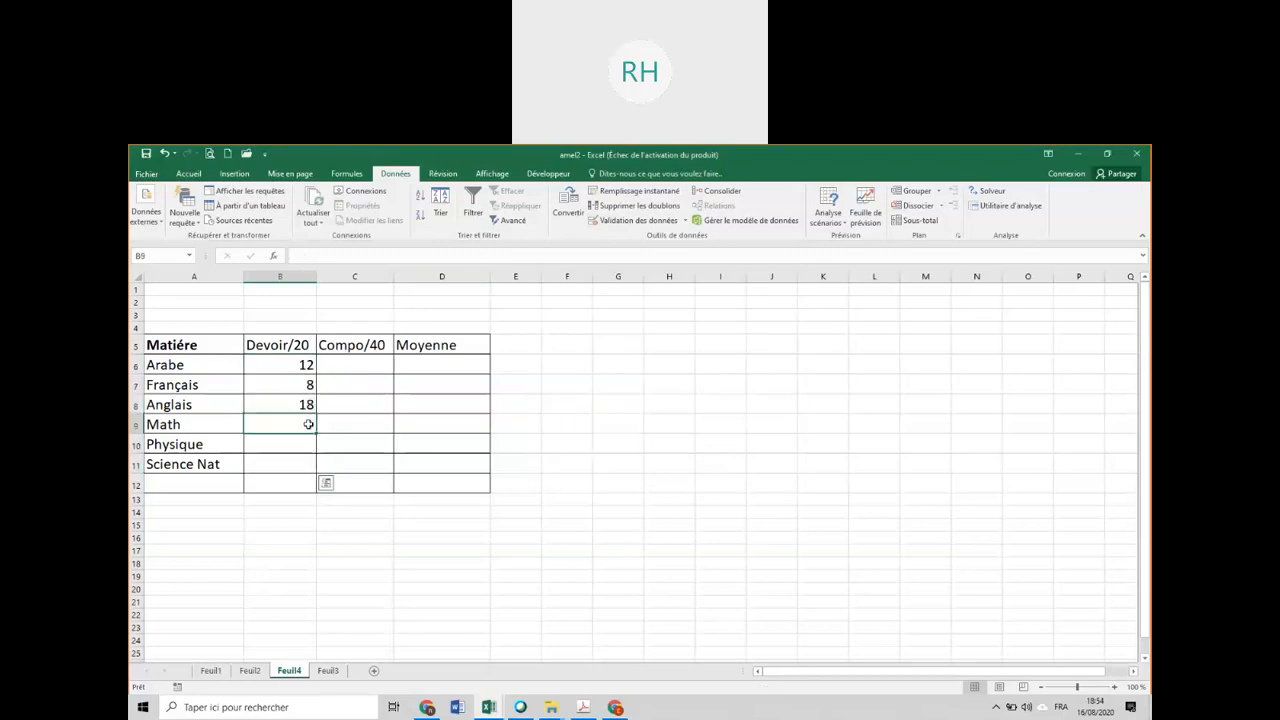
pyautogui.write('23')
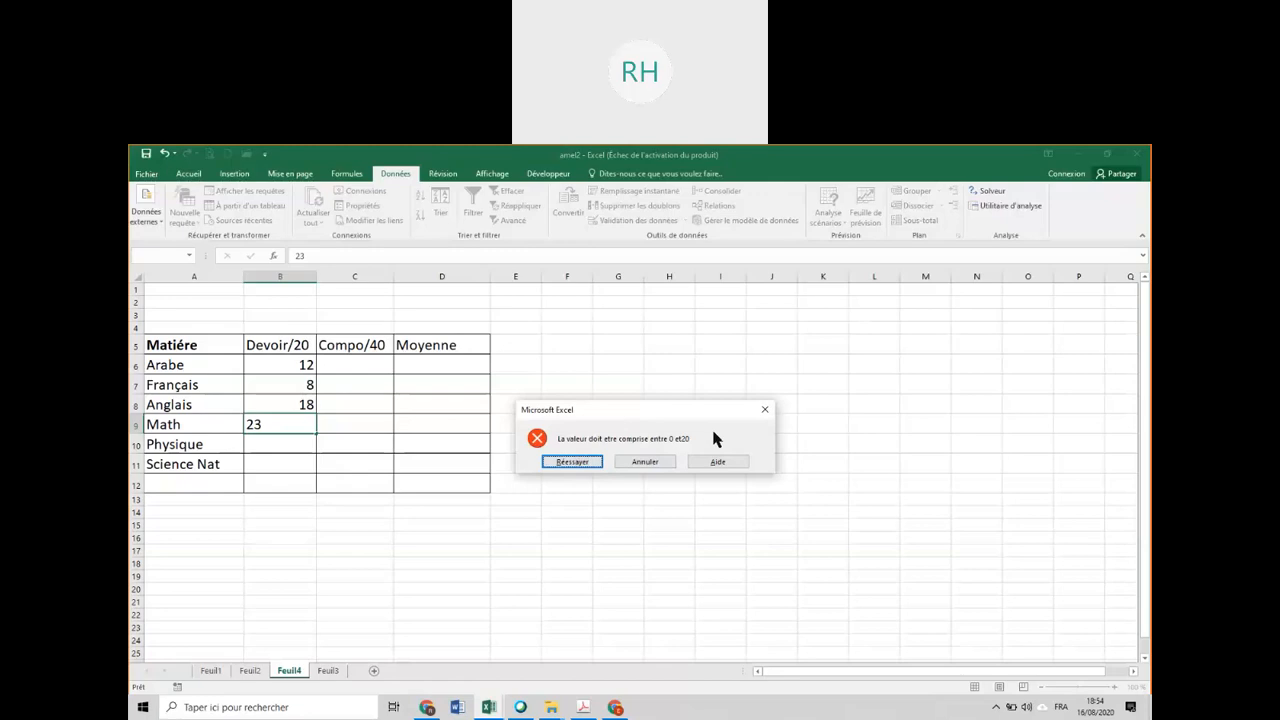
pyautogui.click(588, 461)
pyautogui.write('13')
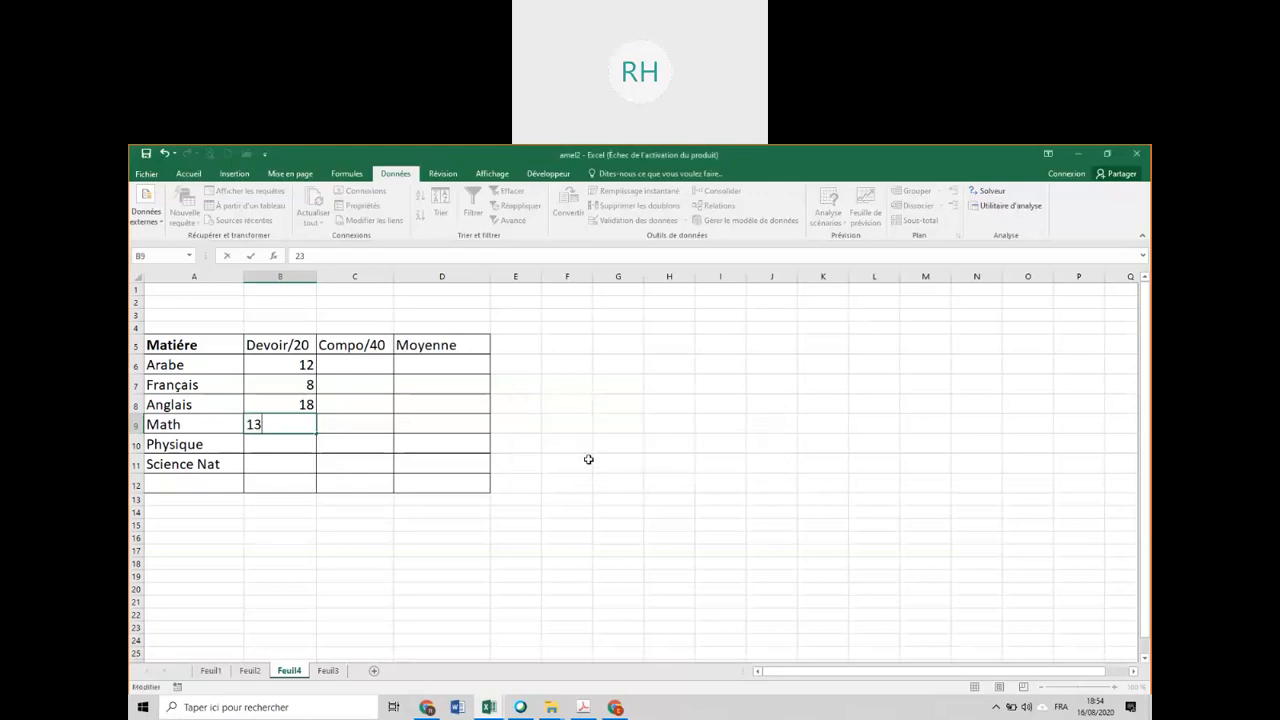
pyautogui.press('Return')
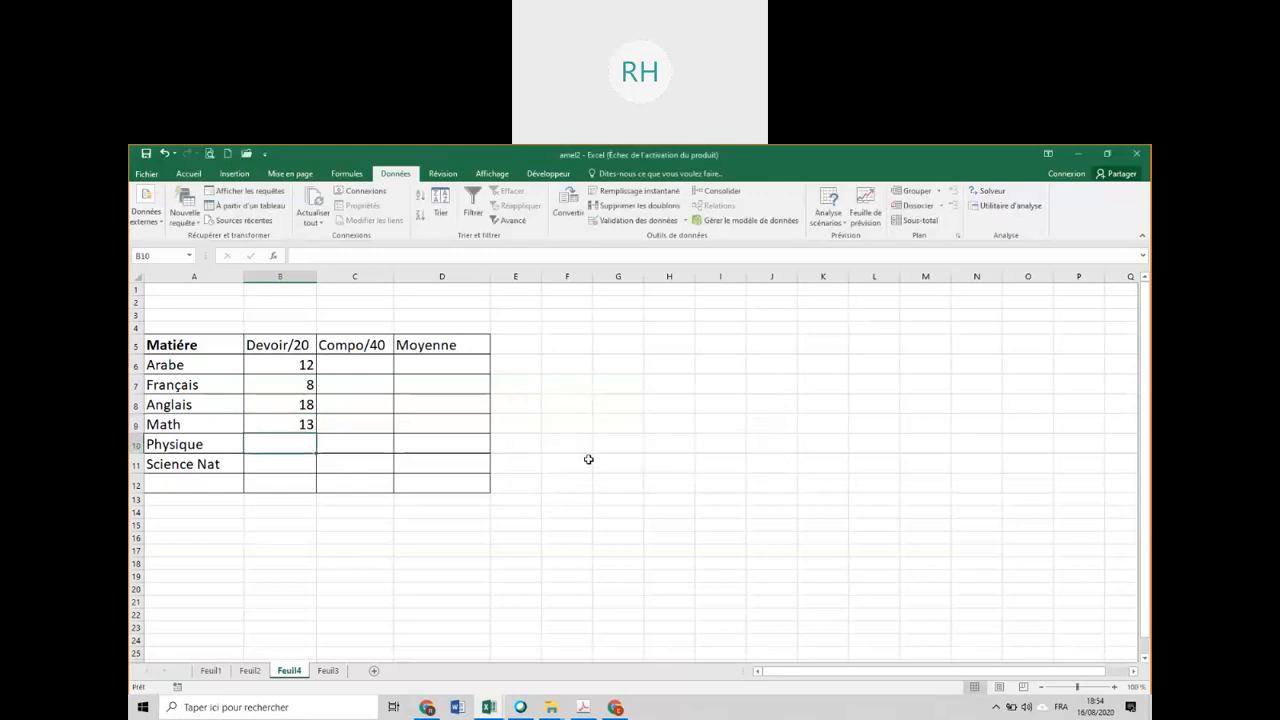
# Enter the remaining Devoir/20 marks: 9 for Physique and 12 for Science Nat.
pyautogui.write('9')
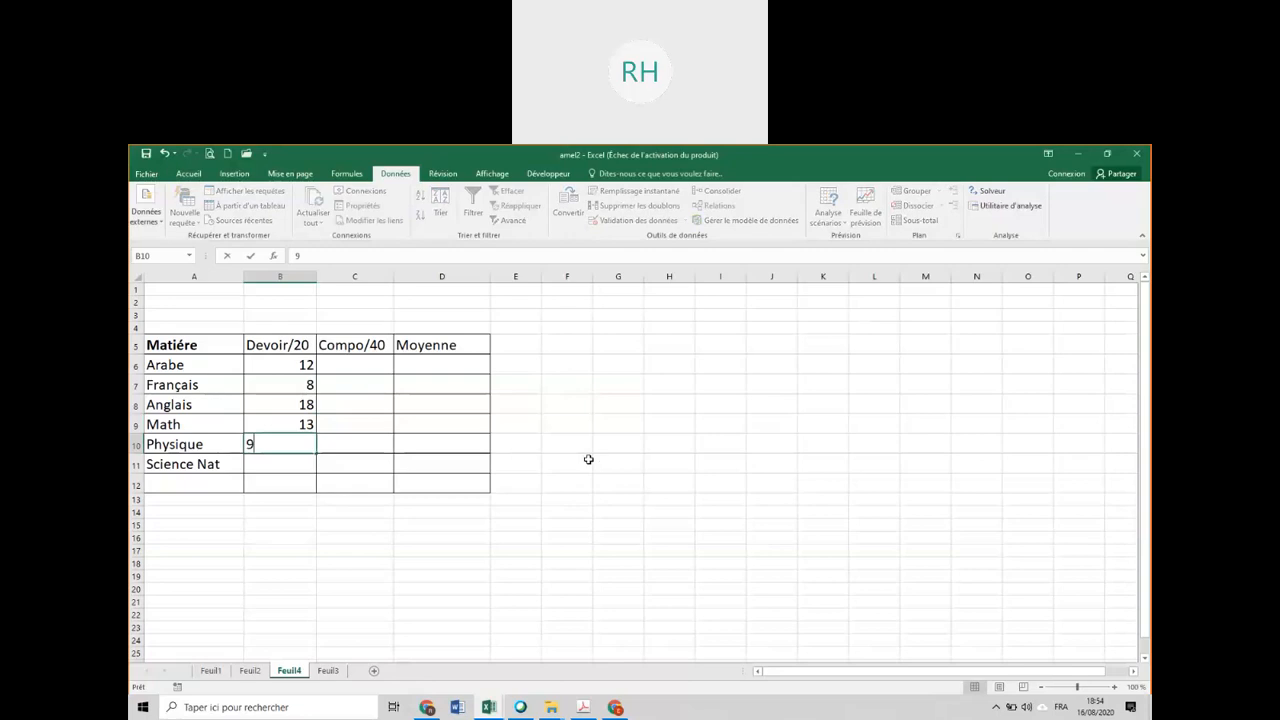
pyautogui.press('Return')
pyautogui.write('12')
pyautogui.press('Return')
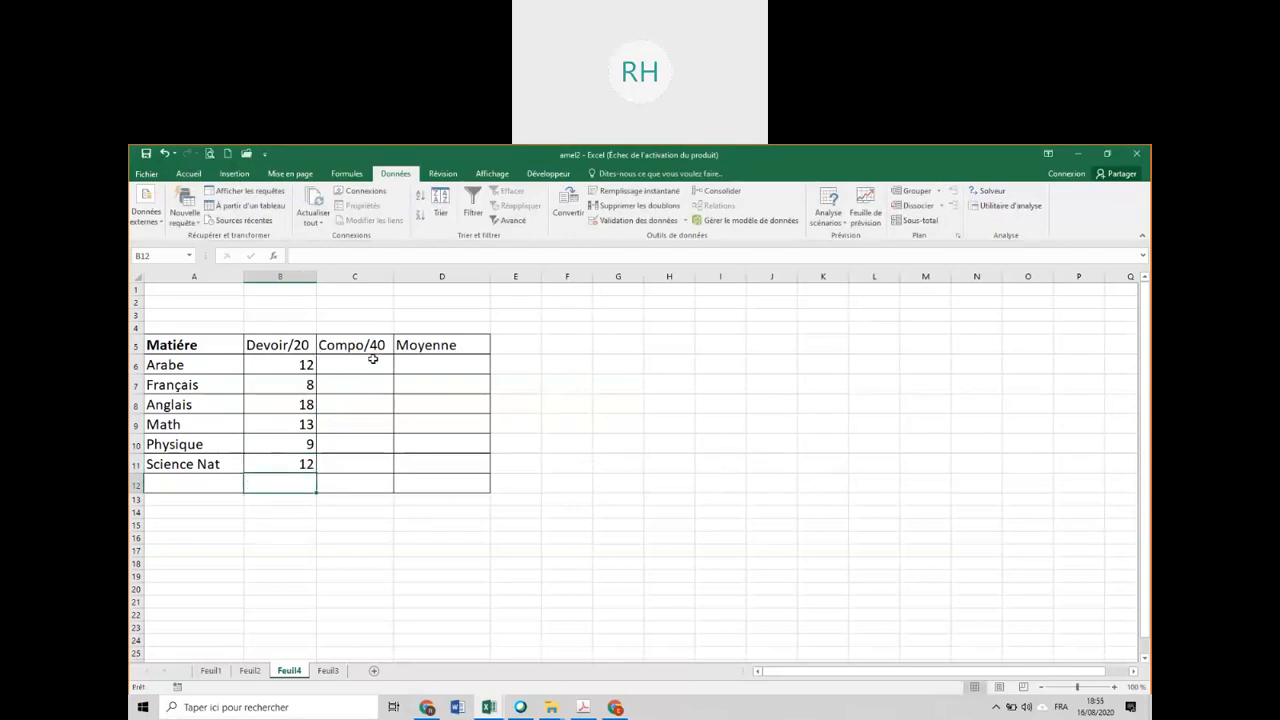
# Restrict the Compo/40 cells C6:C11 to whole numbers between 0 and 40 with data validation.
pyautogui.moveTo(372, 358); pyautogui.dragTo(360, 467)
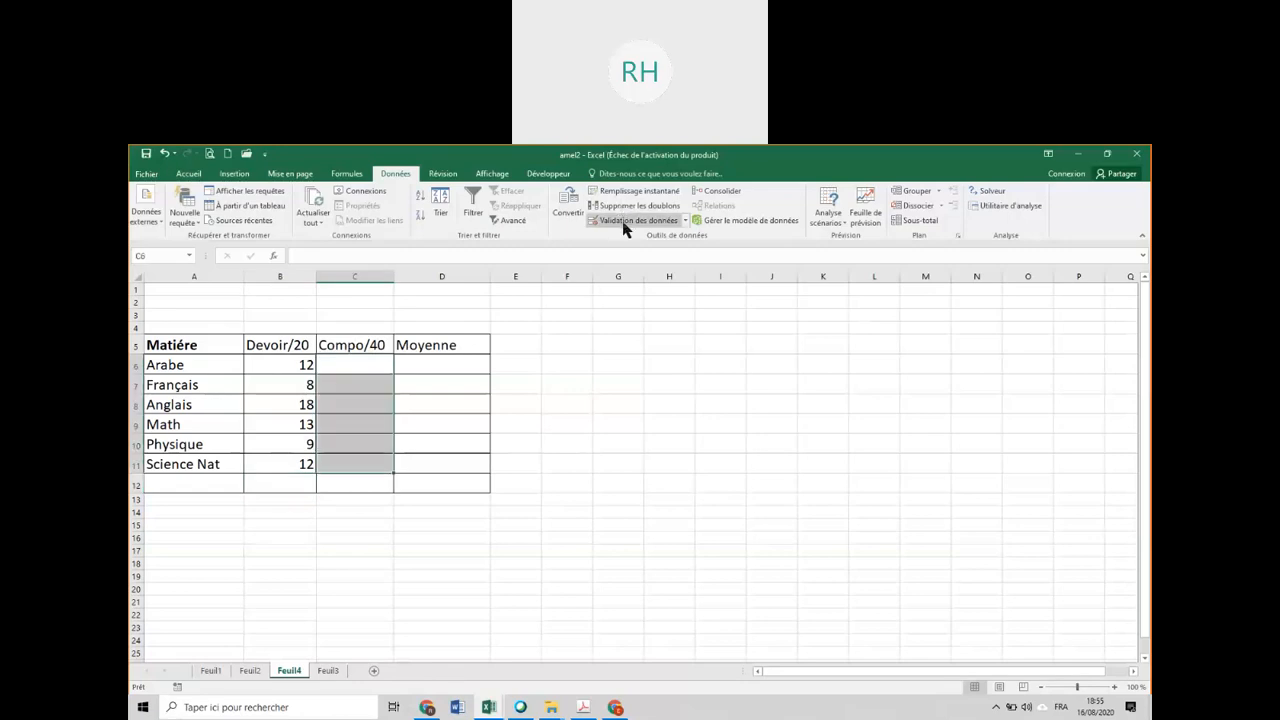
pyautogui.click(625, 220)
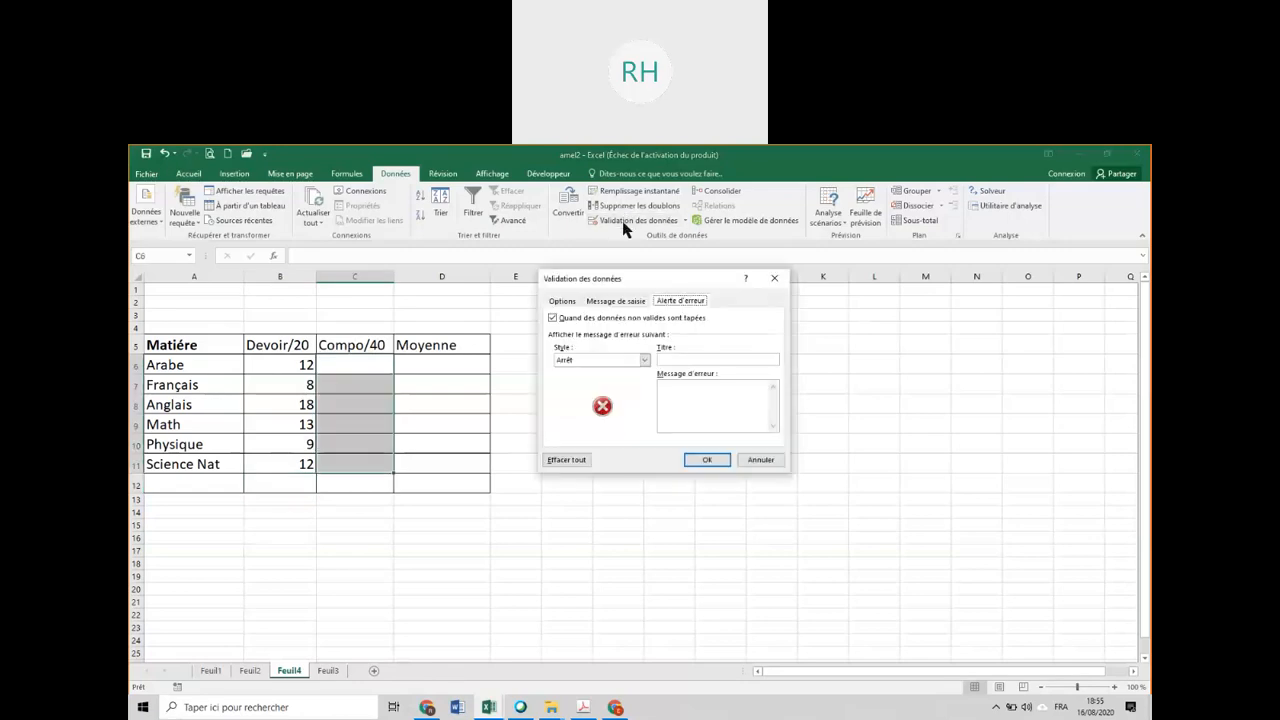
pyautogui.click(562, 301)
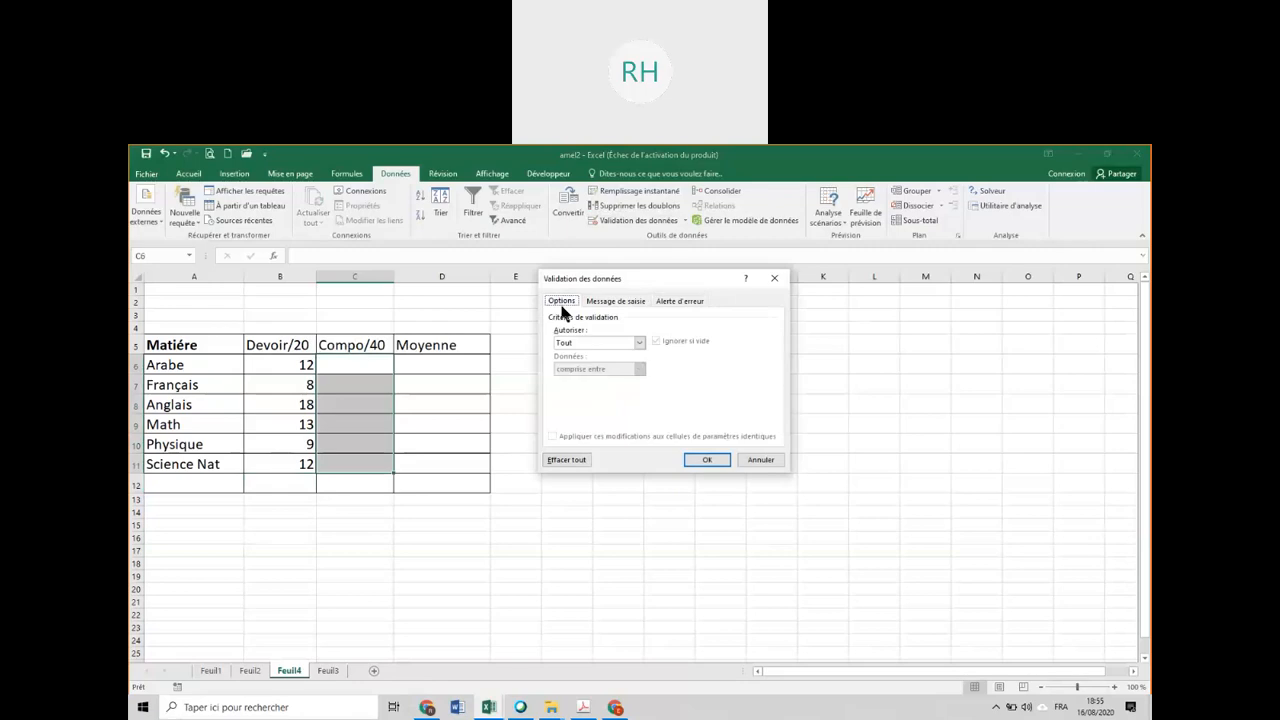
pyautogui.click(583, 343)
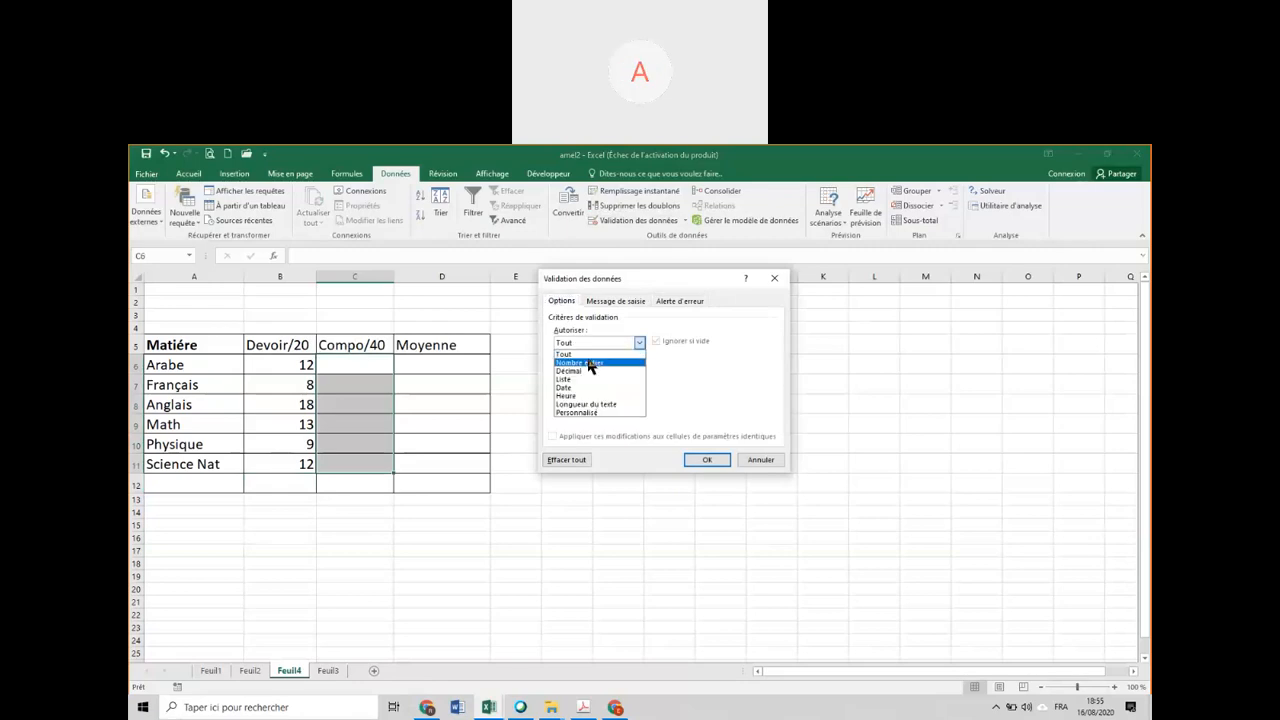
pyautogui.click(590, 364)
pyautogui.click(585, 394)
pyautogui.write('0')
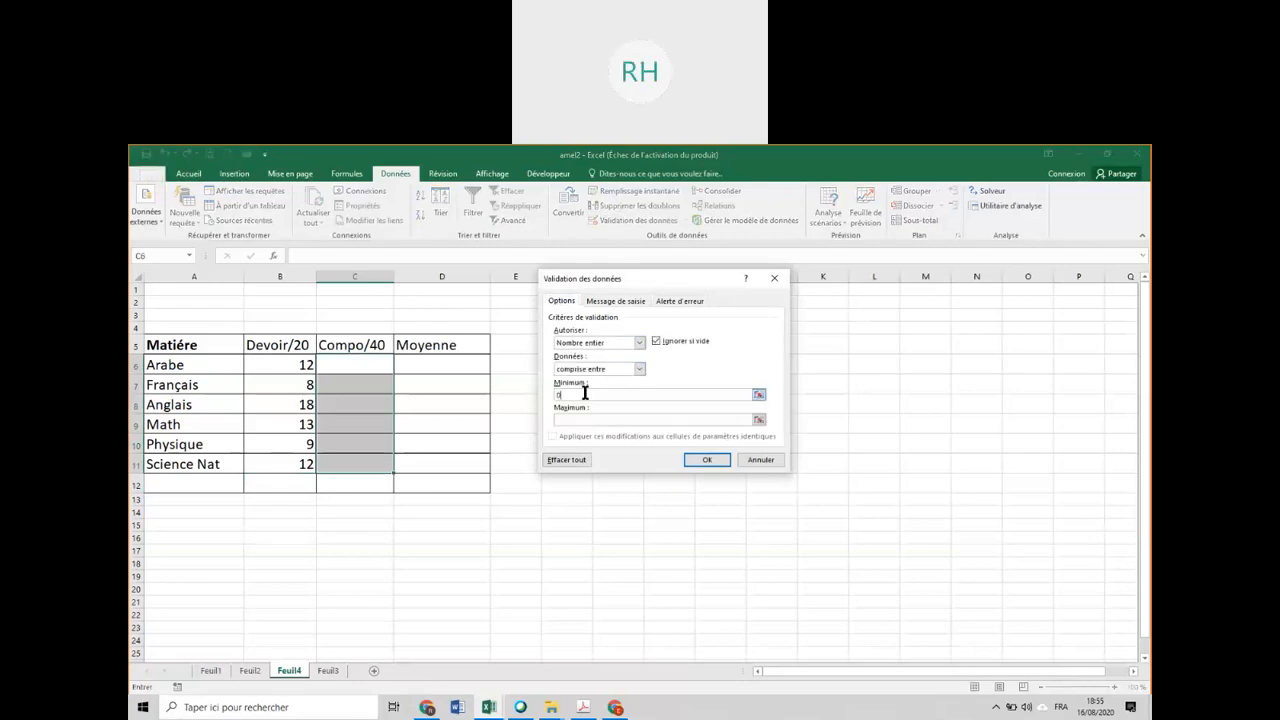
pyautogui.click(606, 418)
pyautogui.write('40')
# Set the error alert message for C6:C11 to "La valeur doit etre comprise entre 0 et 40" and apply the validation.
pyautogui.click(681, 303)
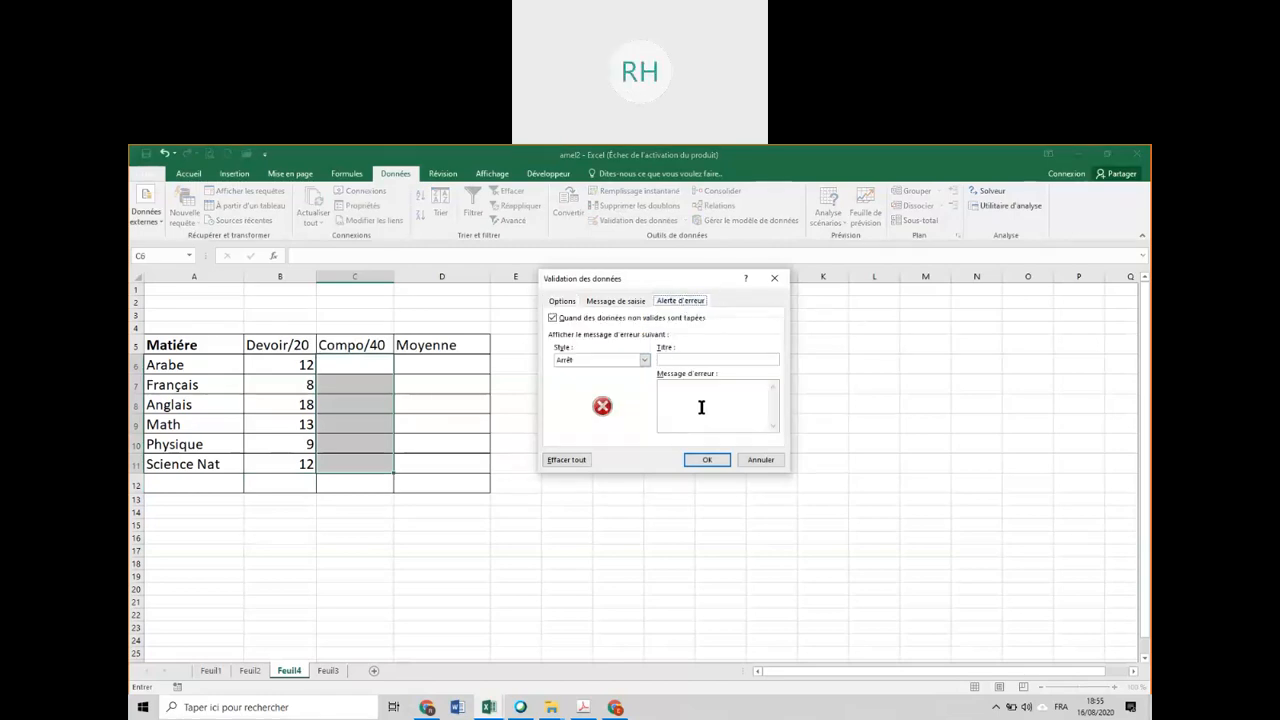
pyautogui.click(711, 386)
pyautogui.write('La valeur doit etre comprise entre 0 et 40')
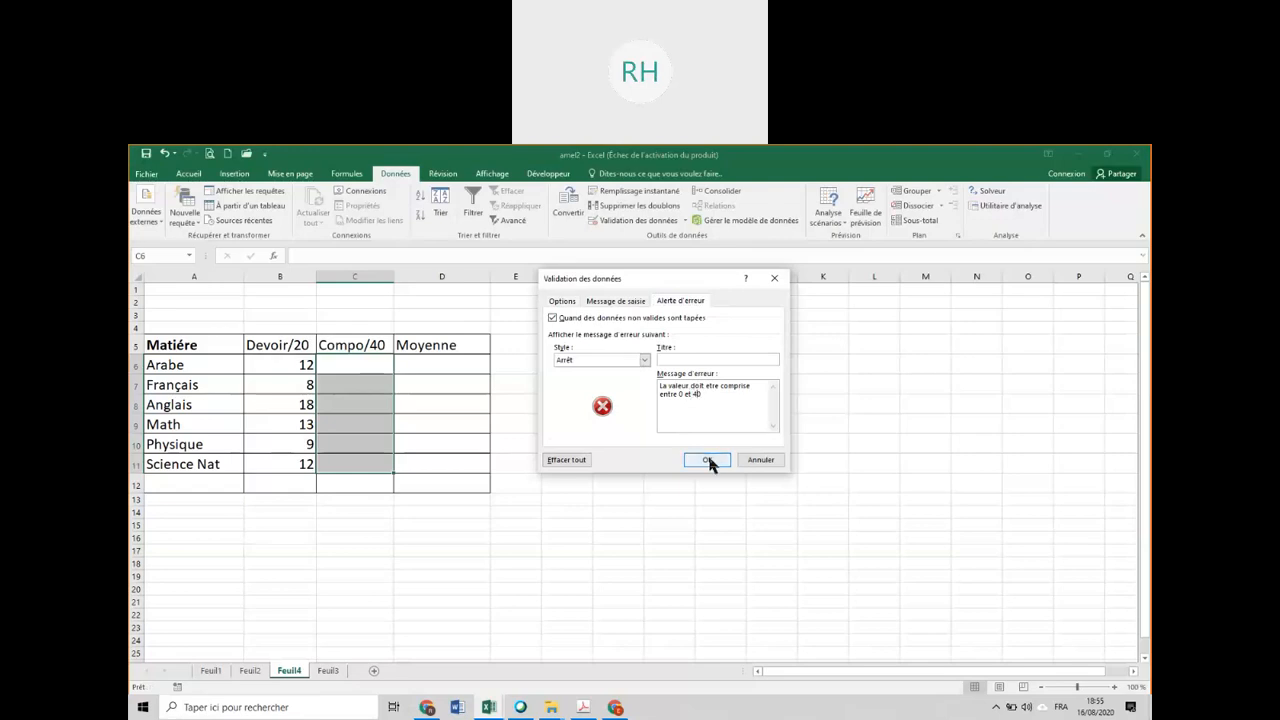
pyautogui.click(707, 461)
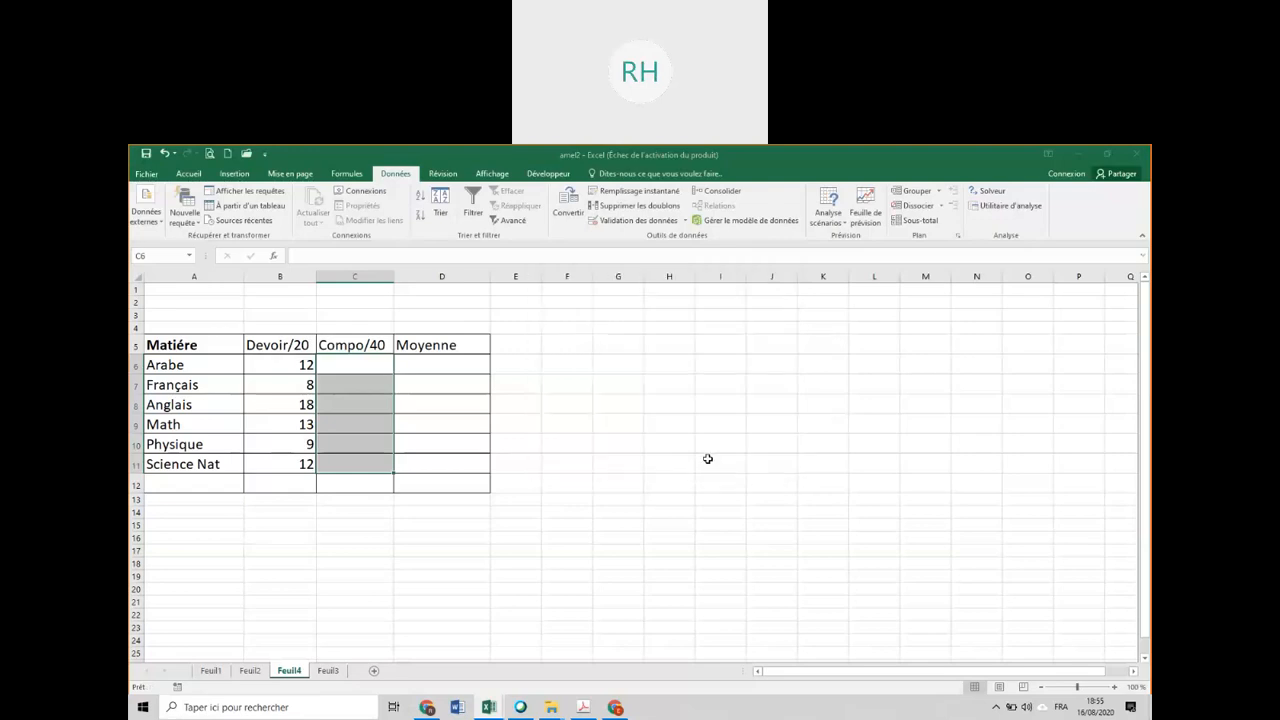
# Enter the Compo/40 marks 15 for Arabe, 23 for Français and 32 for Anglais.
pyautogui.moveTo(372, 384); pyautogui.dragTo(372, 424)
pyautogui.click(372, 377)
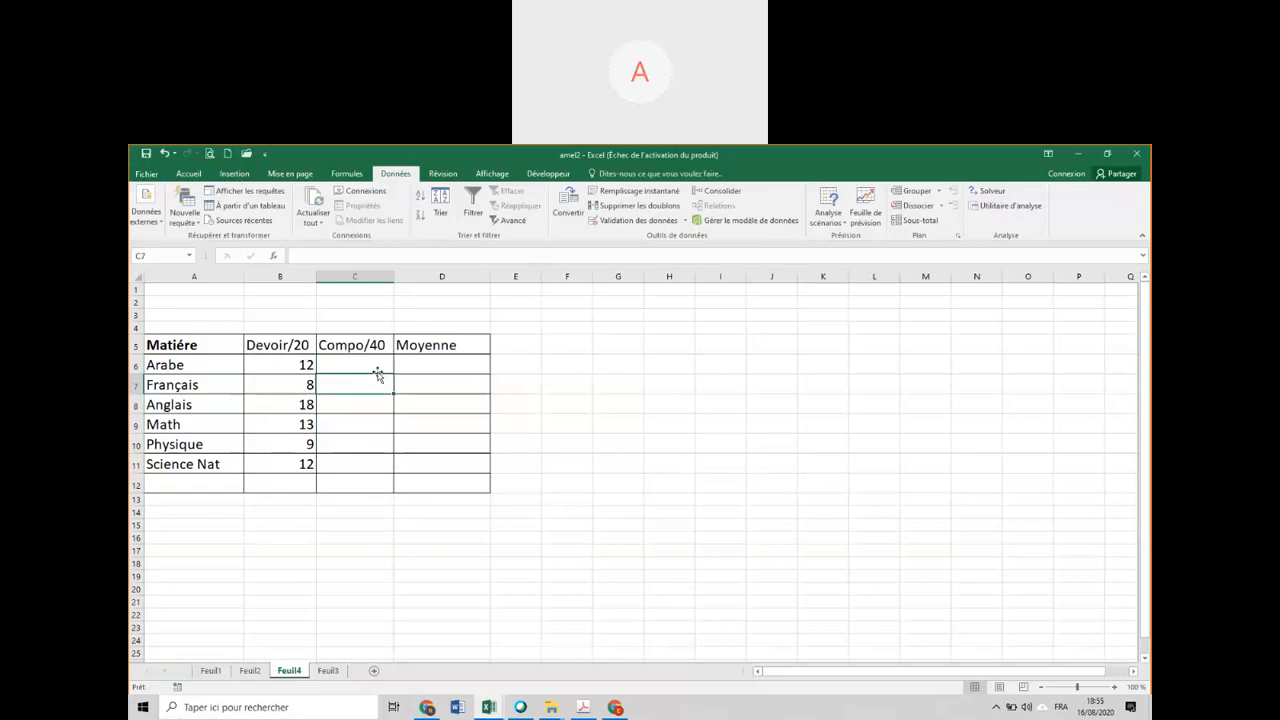
pyautogui.click(377, 367)
pyautogui.write('15')
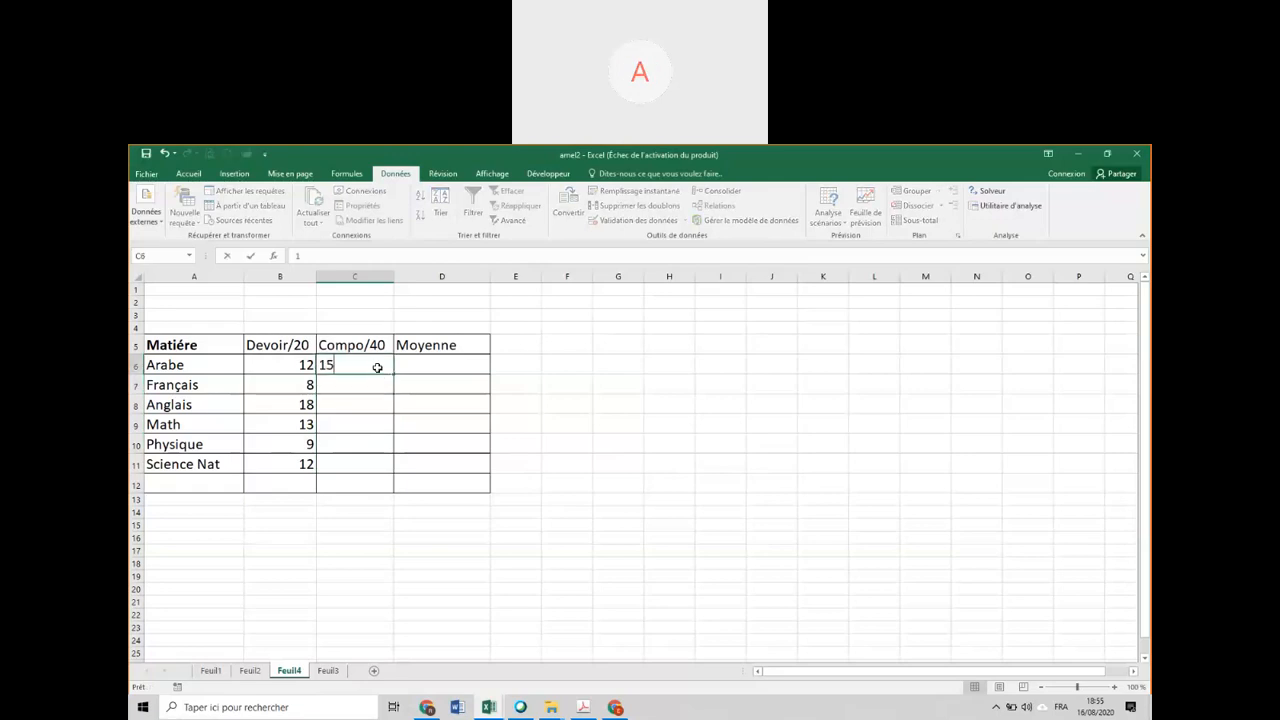
pyautogui.press('Return')
pyautogui.write('23')
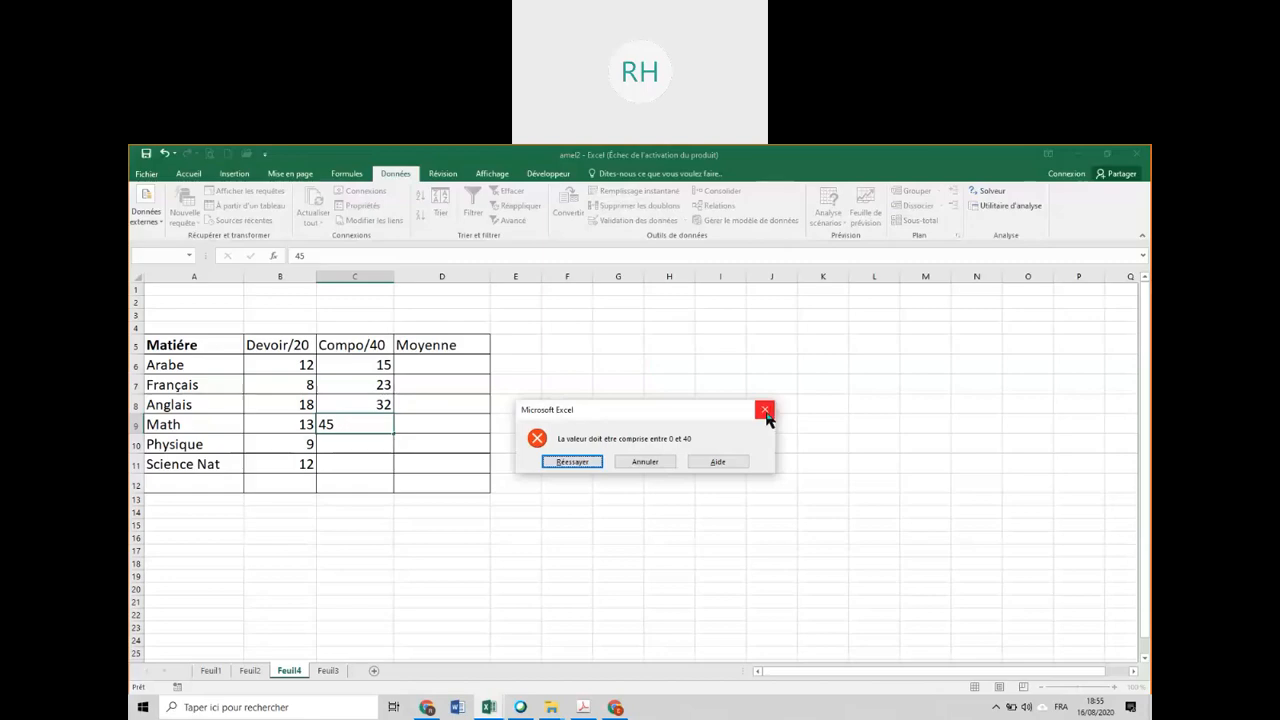
# Test the Compo/40 error alert in C9 with 45, and enter 26 as the Math mark instead.
pyautogui.click(765, 412)
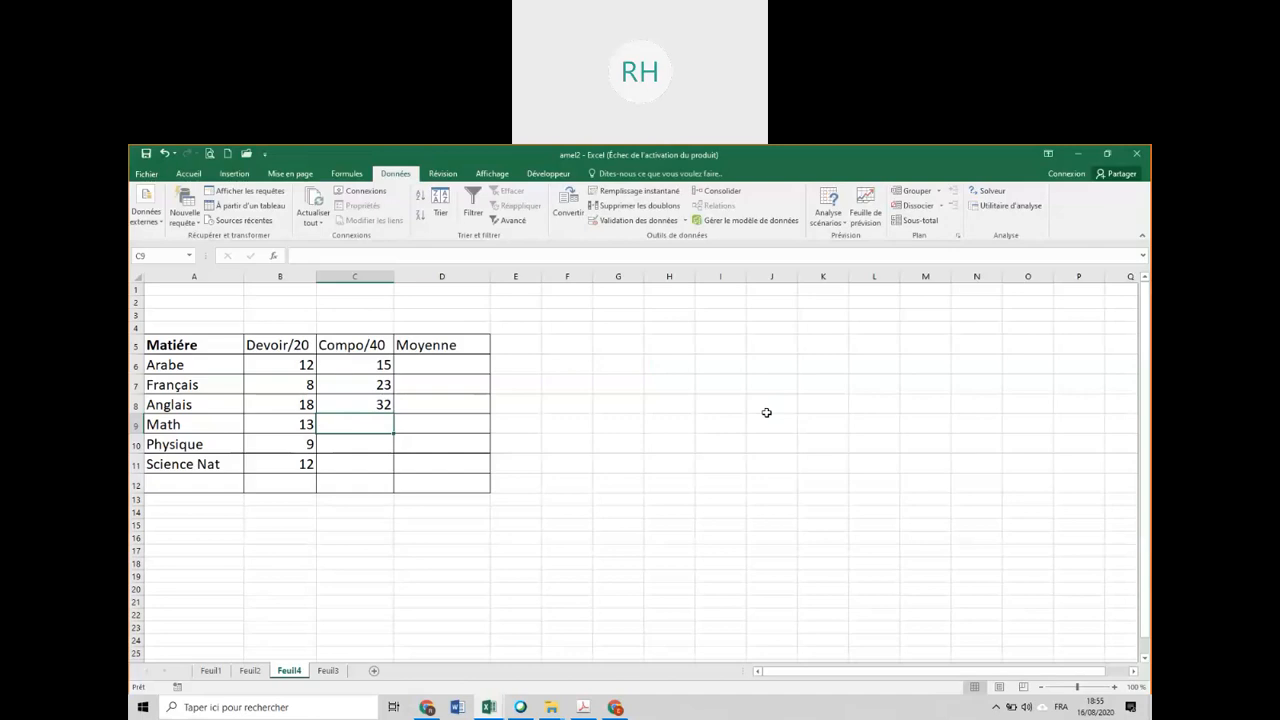
pyautogui.write('26')
pyautogui.press('Return')
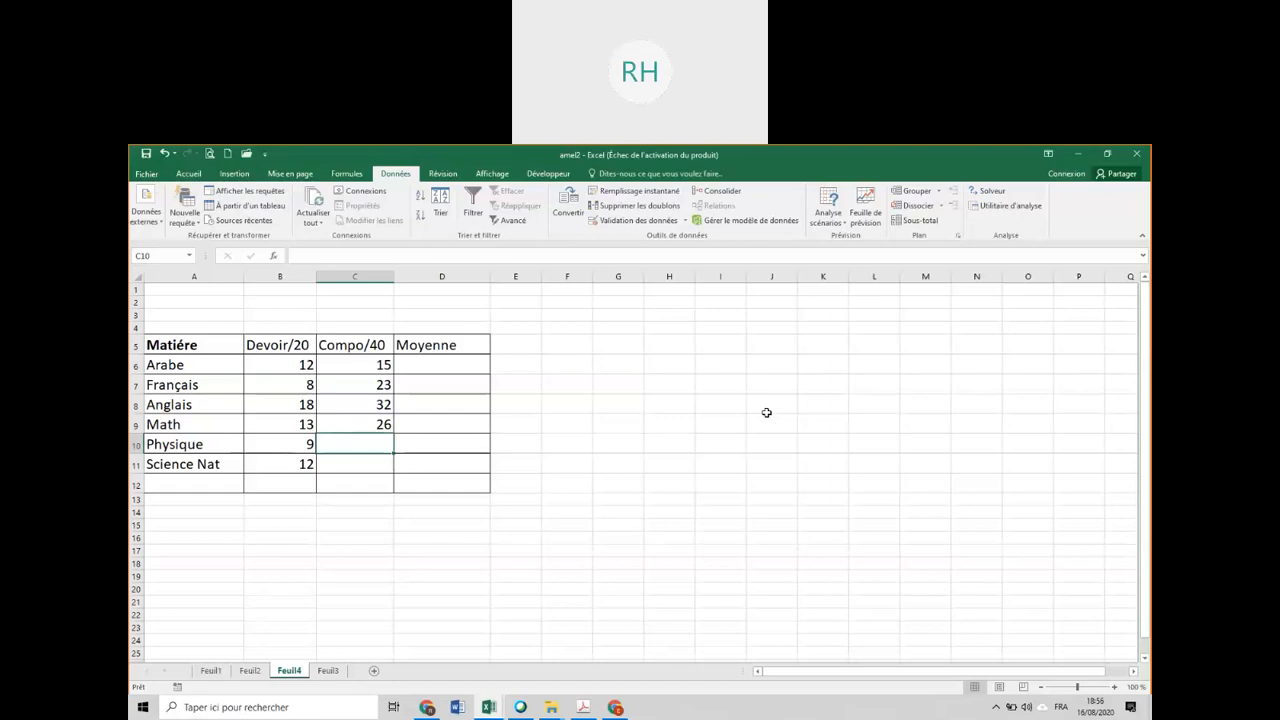
# Erase the existing validation rules from the marks in B6:C11 so that any value (Tout) is allowed.
pyautogui.click(274, 366)
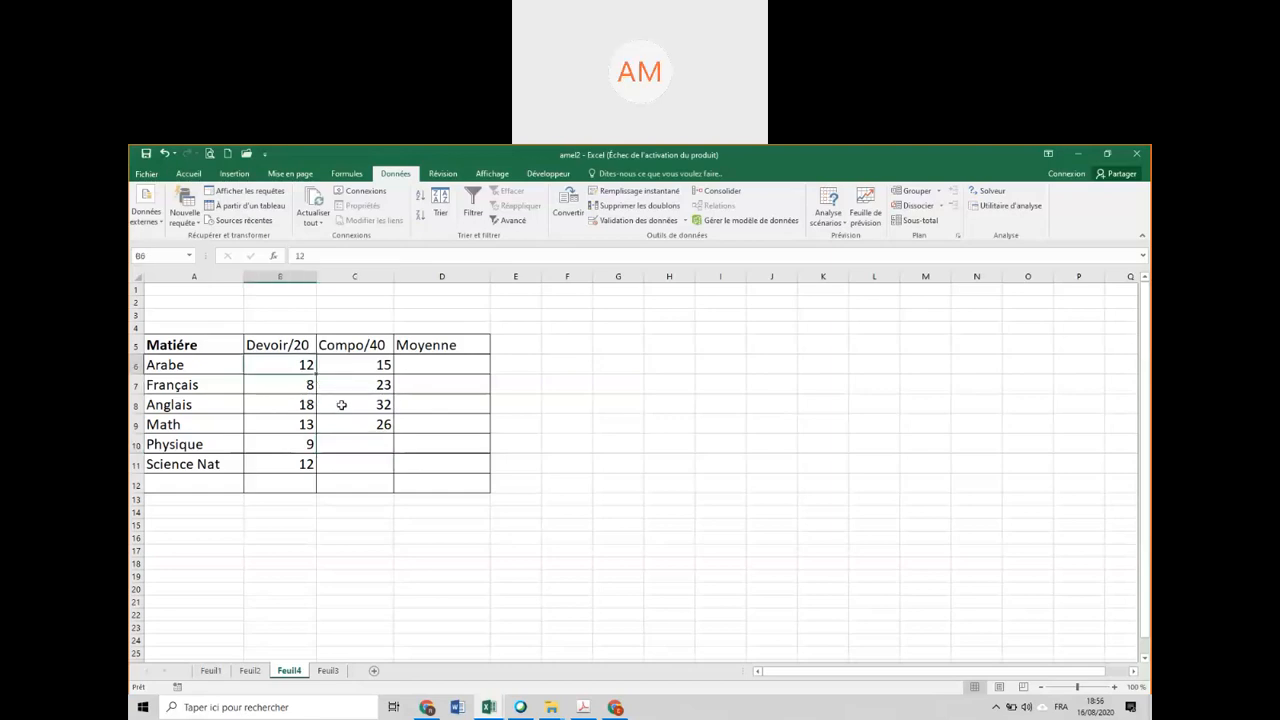
pyautogui.moveTo(341, 404); pyautogui.dragTo(366, 466)
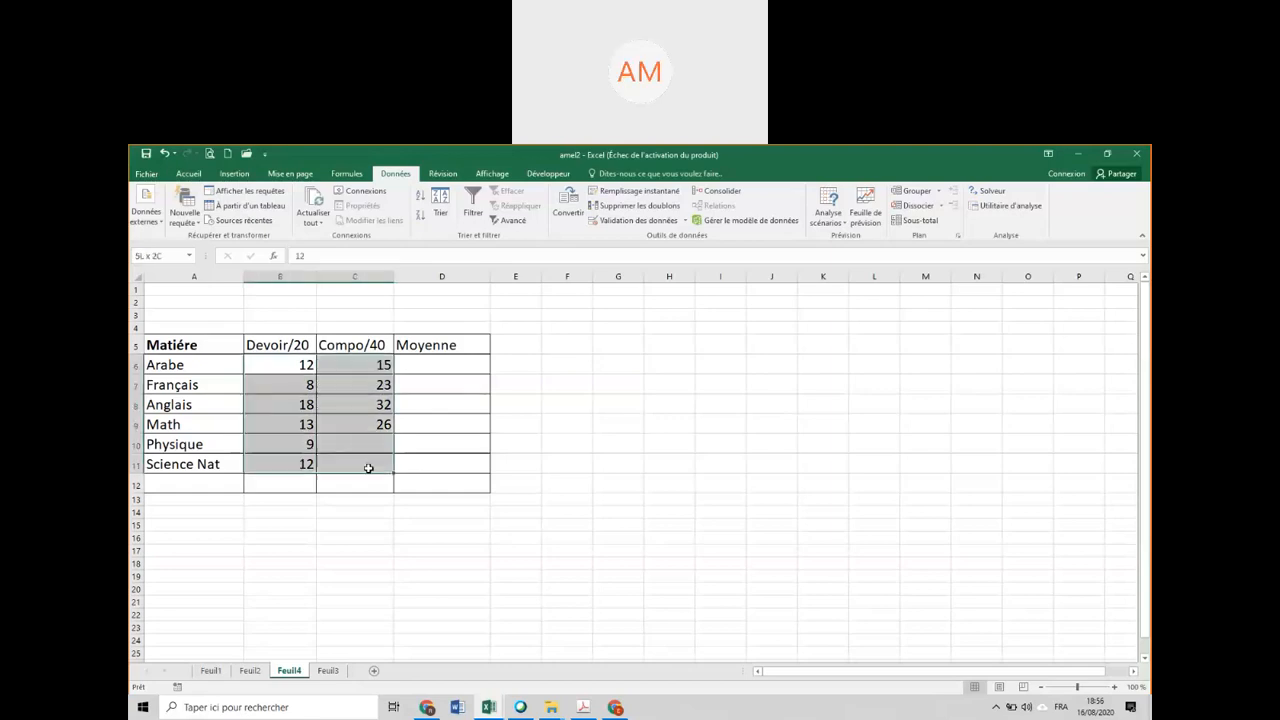
pyautogui.click(632, 221)
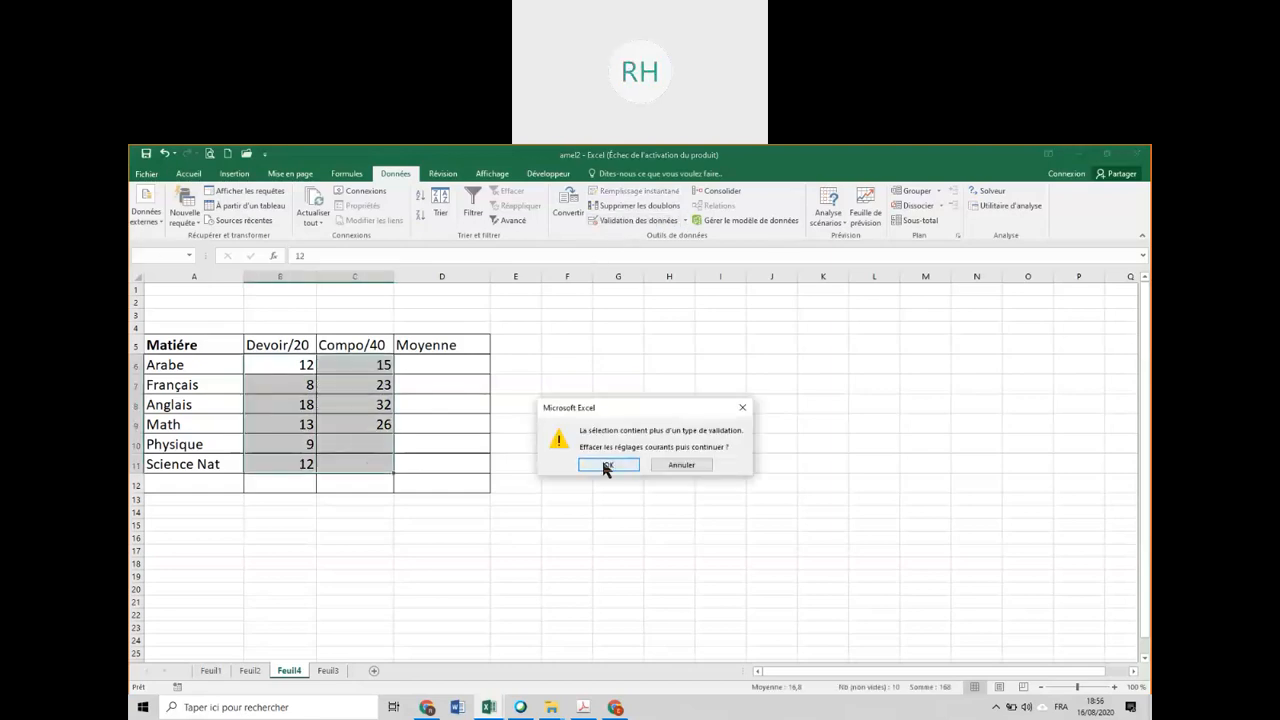
pyautogui.click(604, 464)
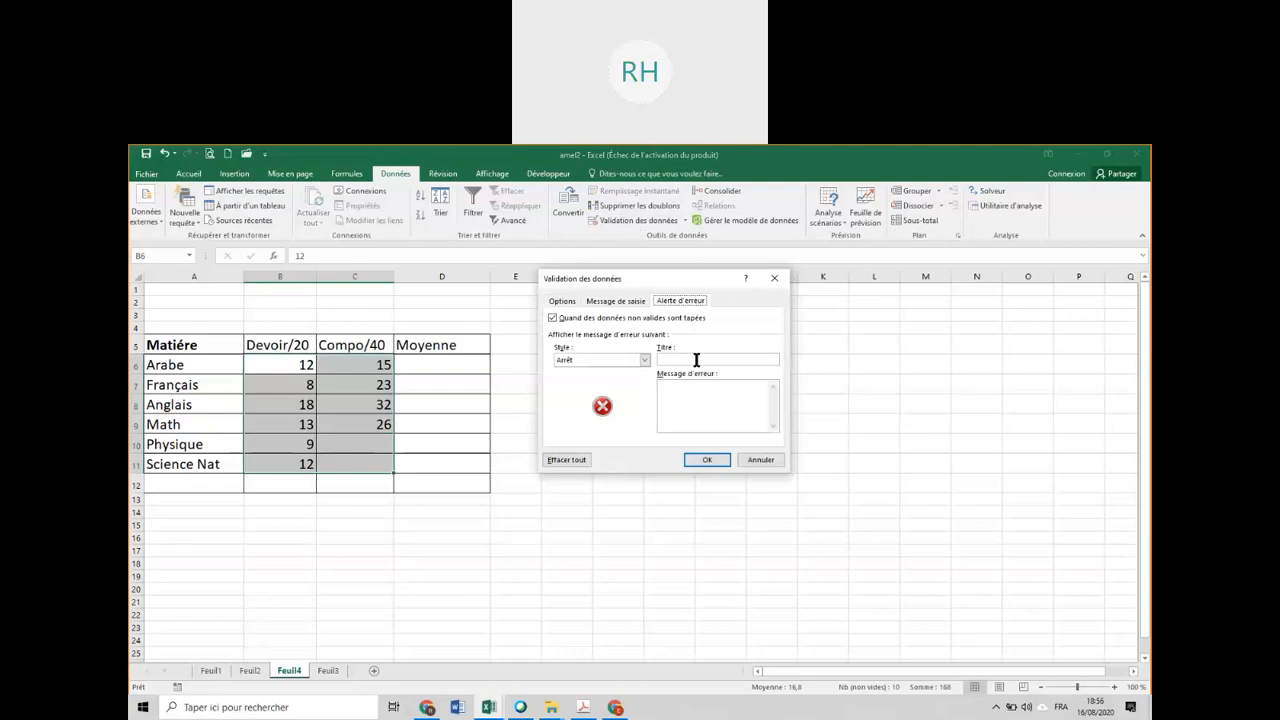
pyautogui.click(562, 301)
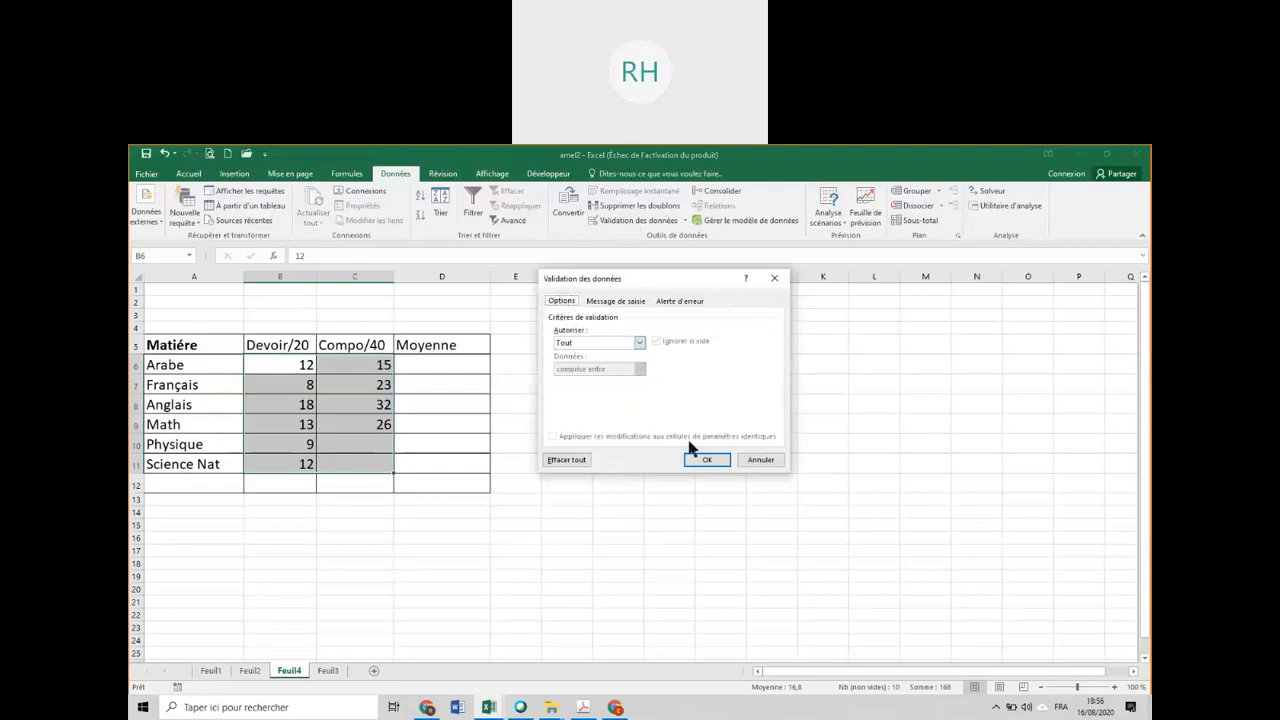
pyautogui.click(707, 460)
# Test out-of-range entries without validation: 215 as the Physique Compo/40 mark and 2121 as the Math Devoir/20 mark.
pyautogui.click(343, 439)
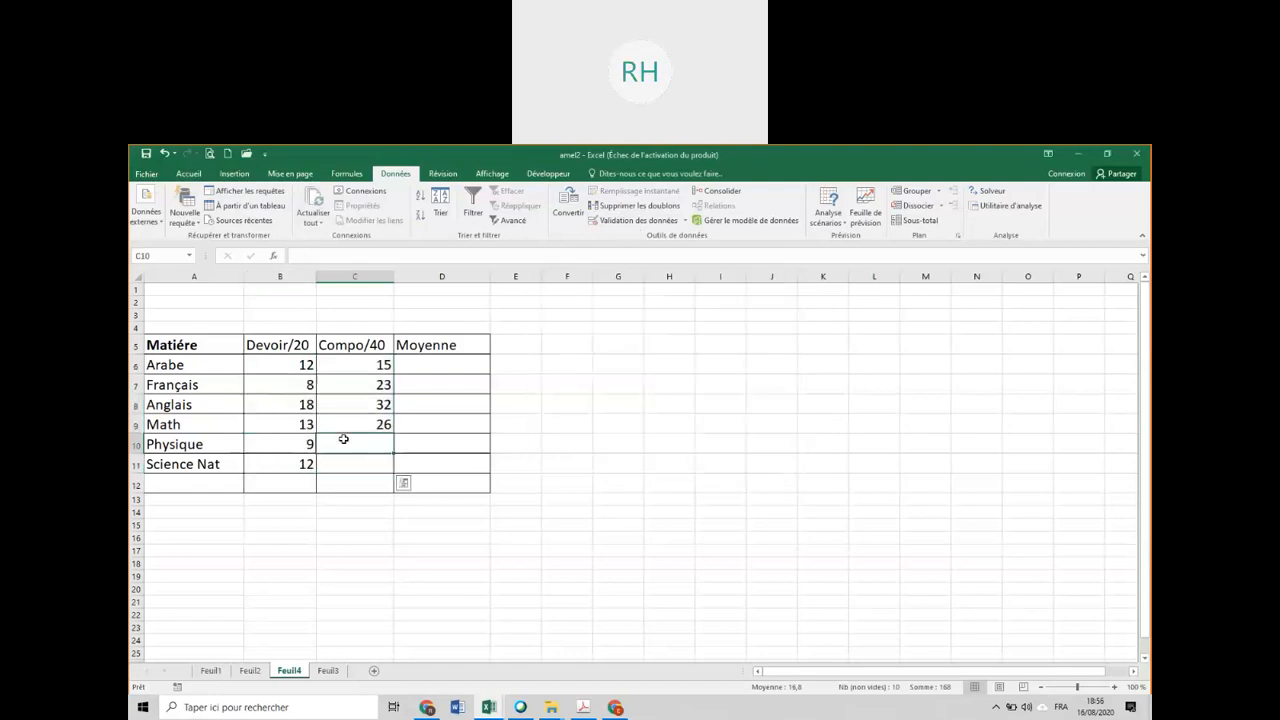
pyautogui.write('215')
pyautogui.press('Return')
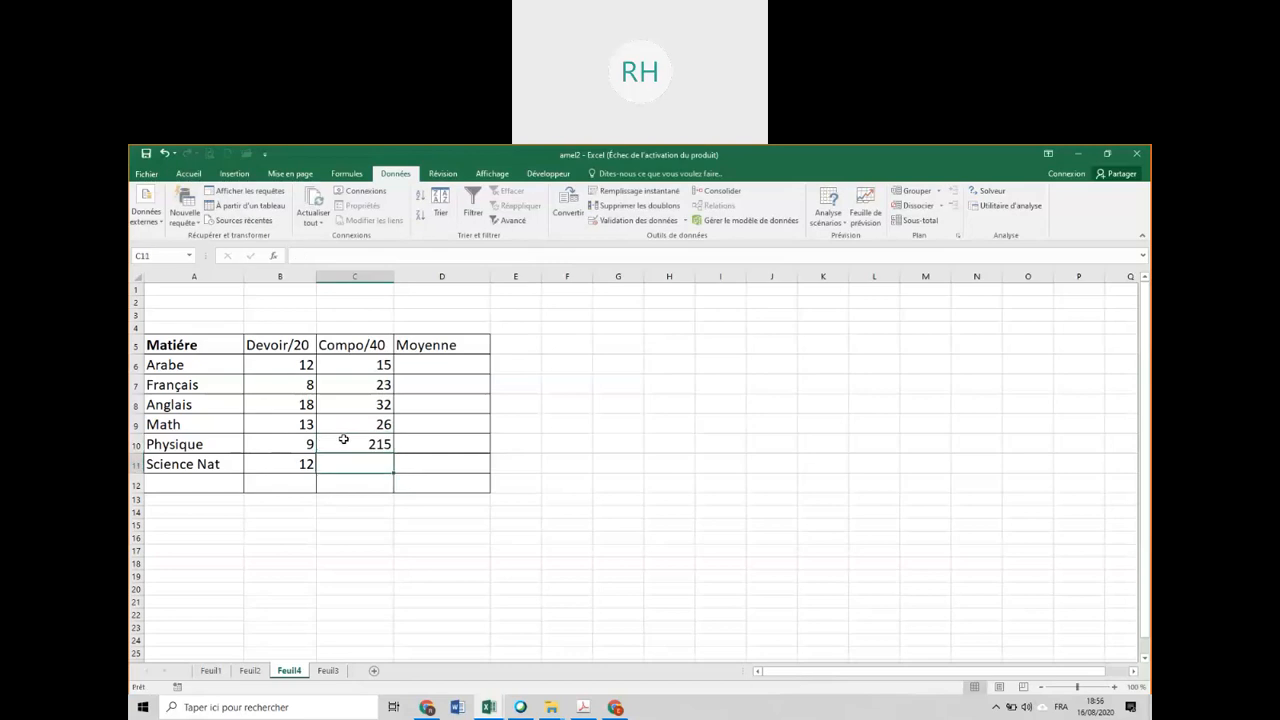
pyautogui.click(293, 424)
pyautogui.write('2121')
pyautogui.press('Return')
# Delete all the marks in B6:C11.
pyautogui.click(285, 363)
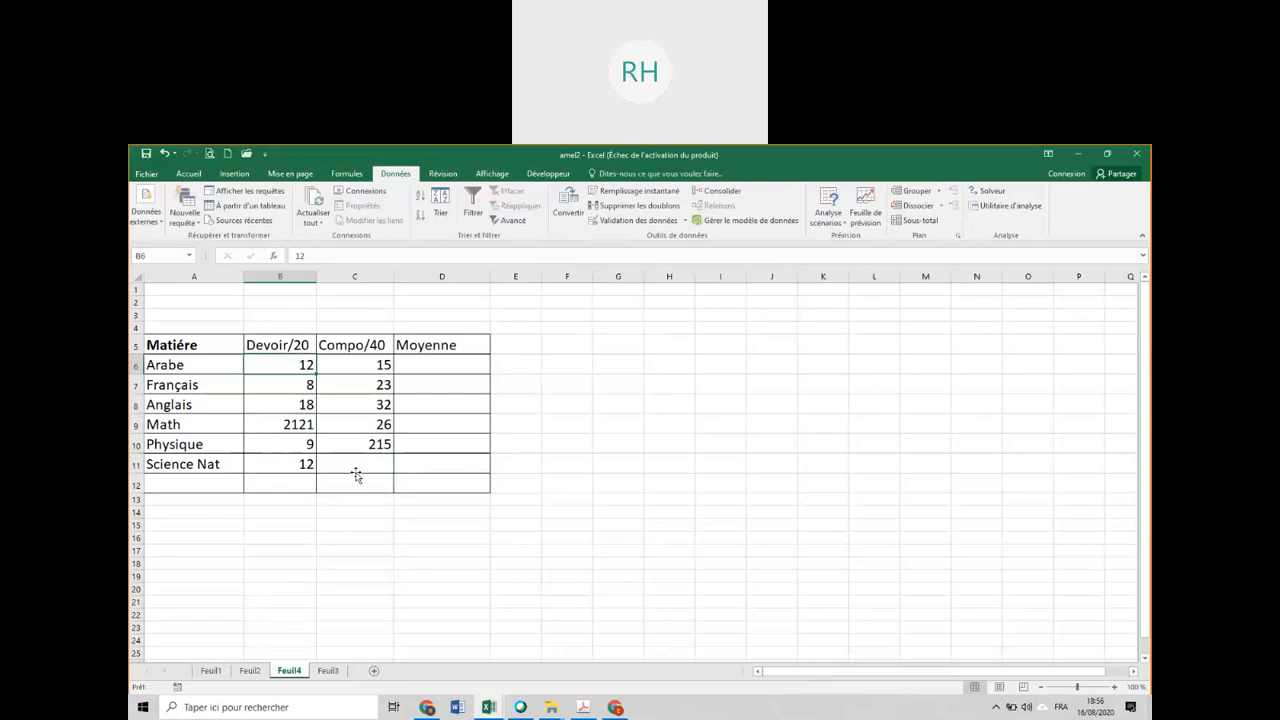
pyautogui.moveTo(356, 472); pyautogui.dragTo(283, 363)
pyautogui.press('Delete')
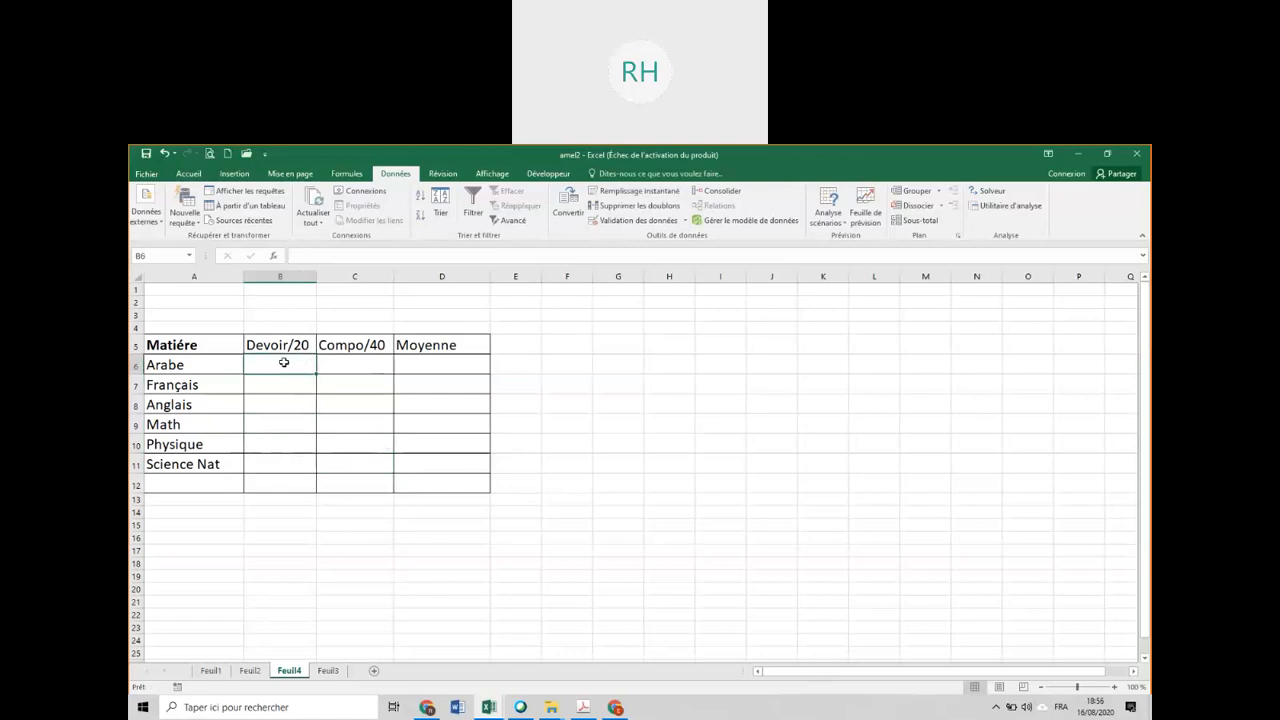
# Fill the Devoir/20 column from Arabe to Science Nat with 12, 9, 25, 14, 80 and 13.
pyautogui.doubleClick(283, 363)
pyautogui.write('12')
pyautogui.press('Return')
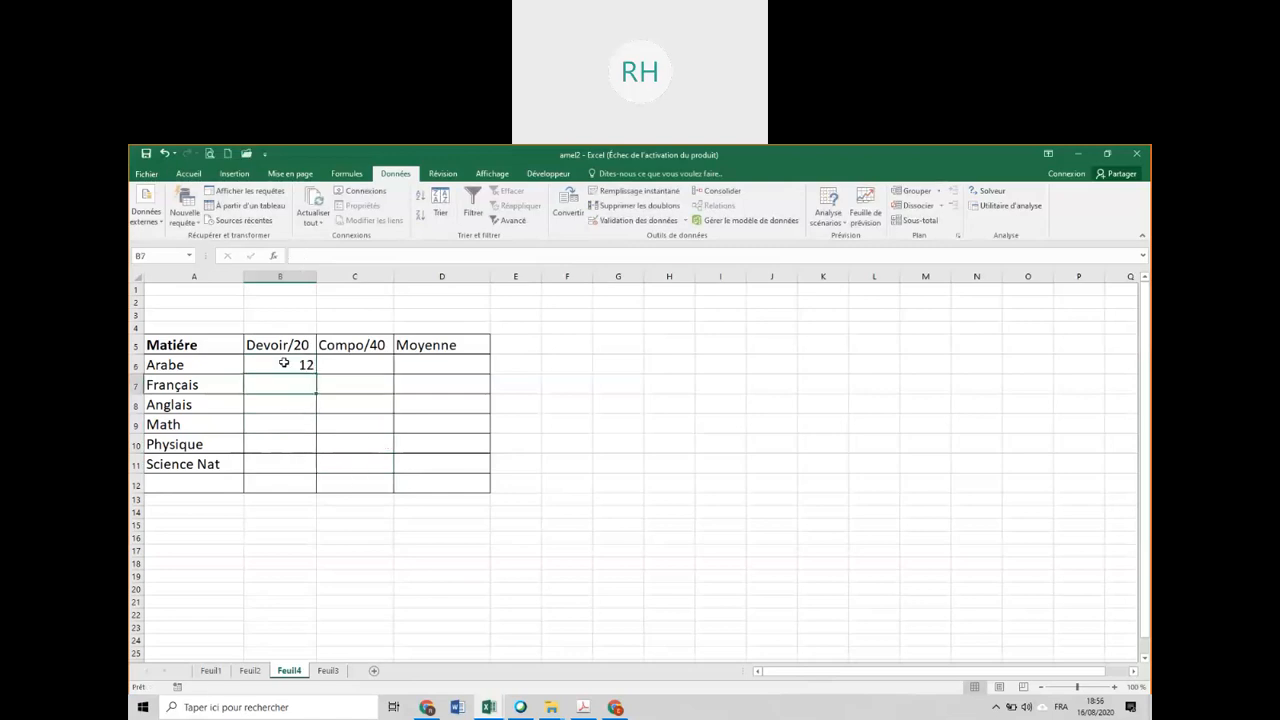
pyautogui.write('9')
pyautogui.press('Return')
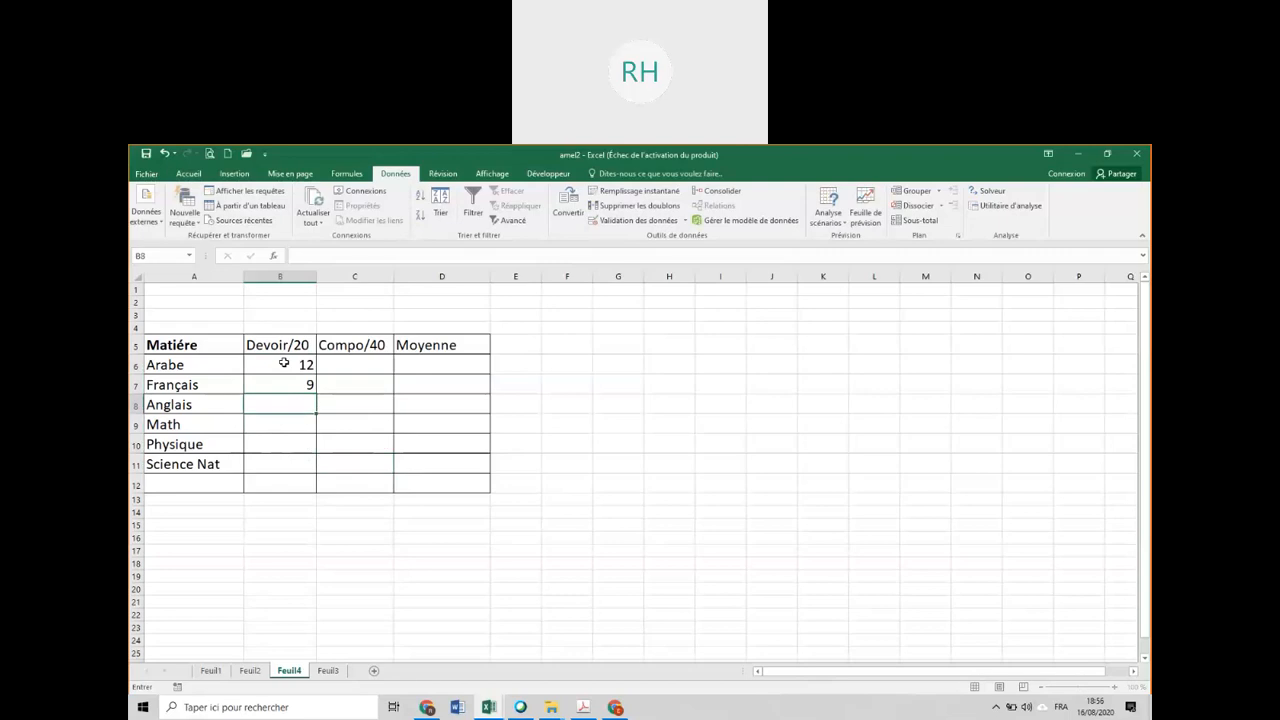
pyautogui.write('25')
pyautogui.press('Return')
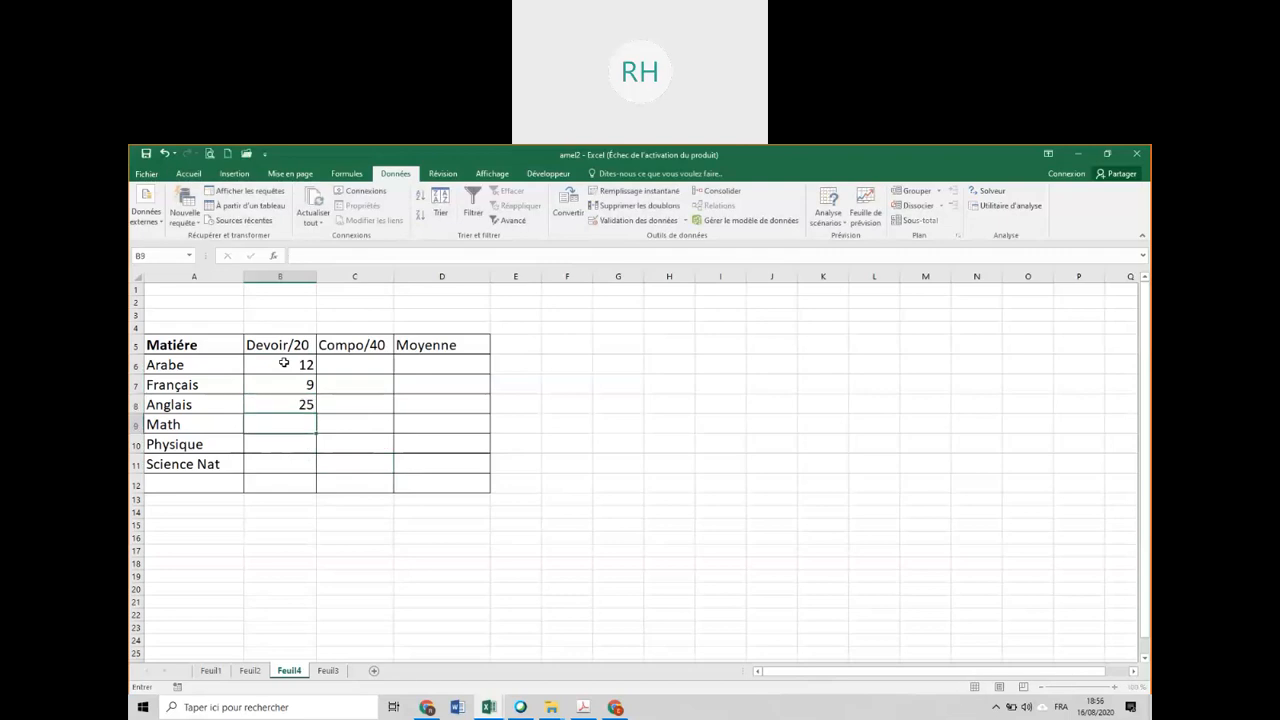
pyautogui.write('14')
pyautogui.press('Return')
pyautogui.write('8')
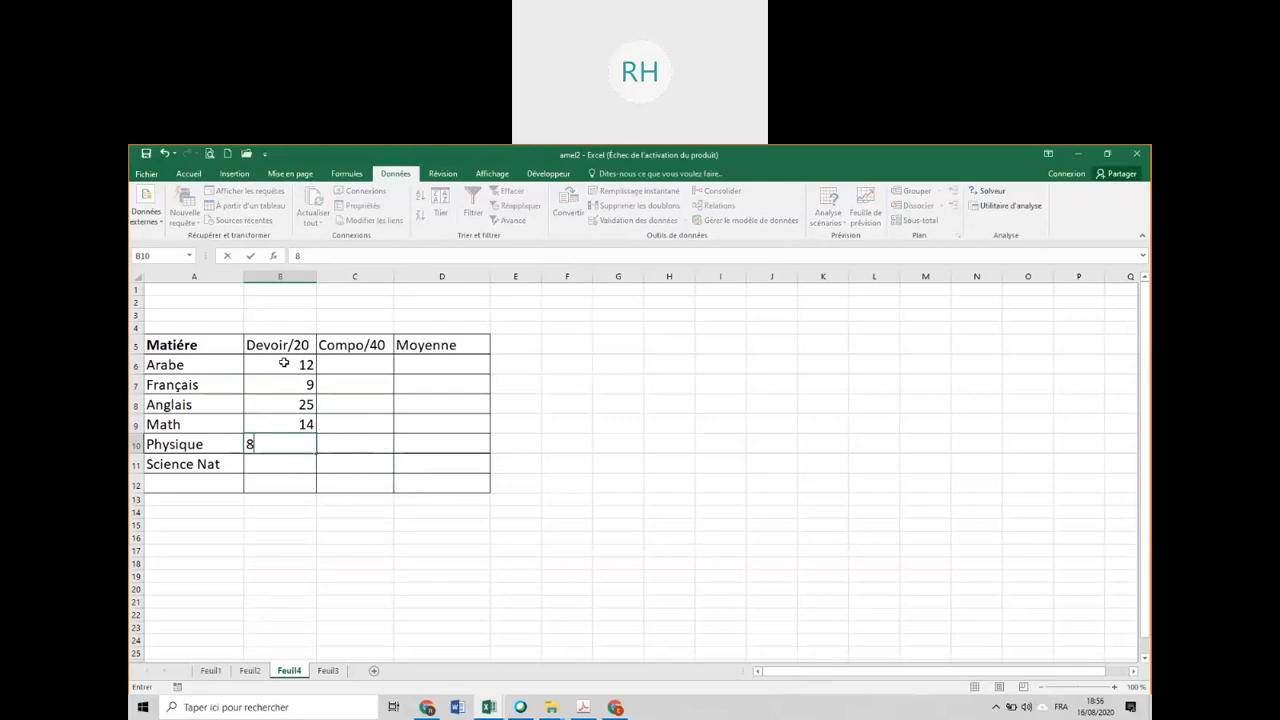
pyautogui.write('0')
pyautogui.press('Return')
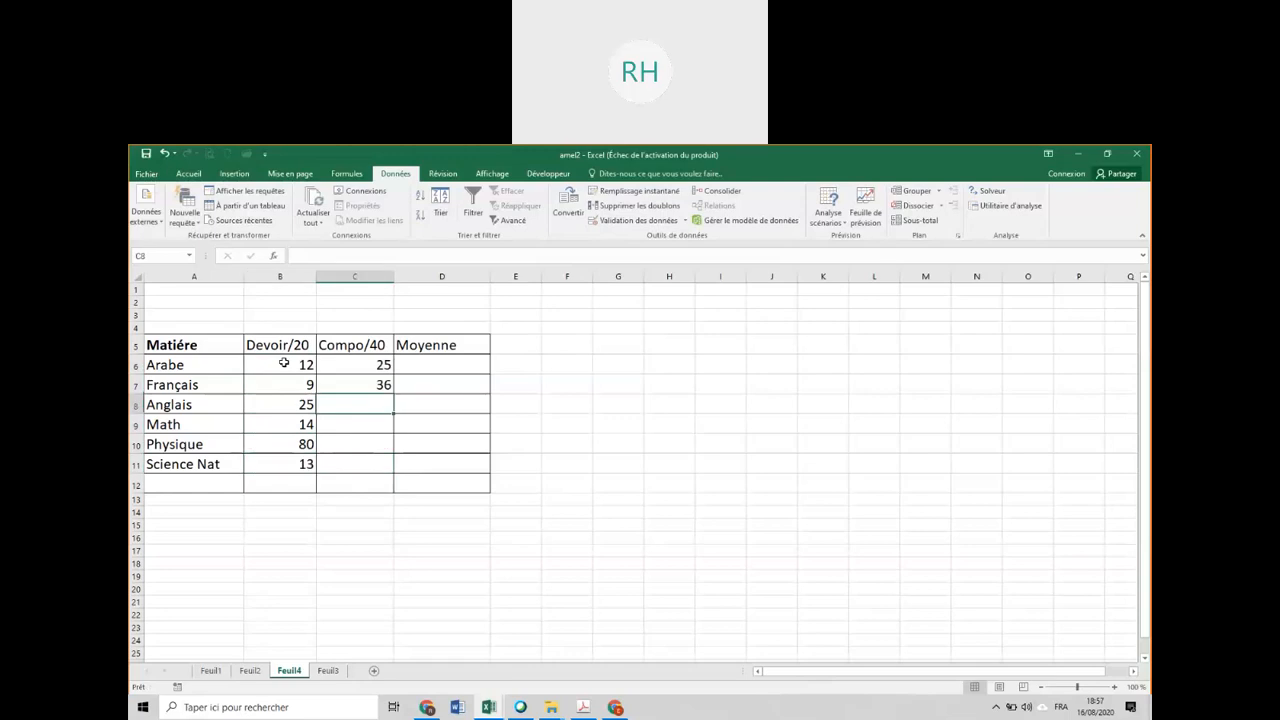
# Fill the Compo/40 column from Arabe to Science Nat with 25, 36, 54, 18, 48 and 19.
pyautogui.write('54')
pyautogui.press('Return')
pyautogui.write('18')
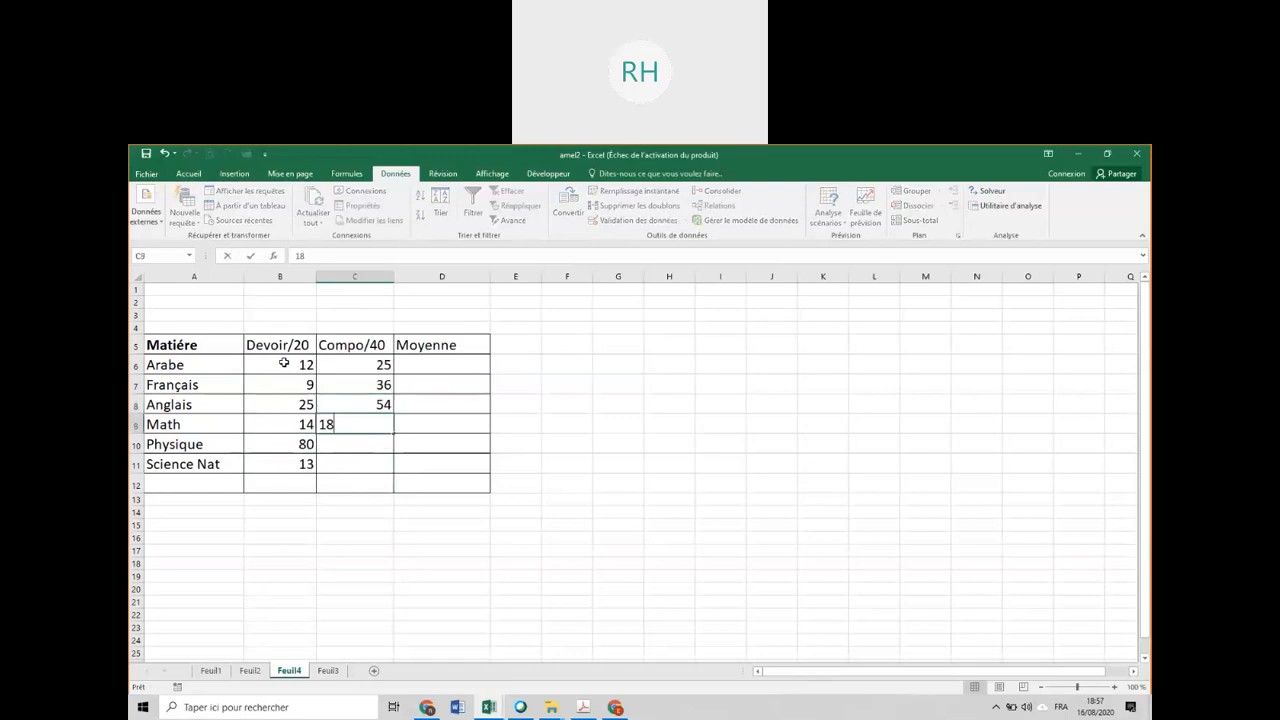
pyautogui.press('Return')
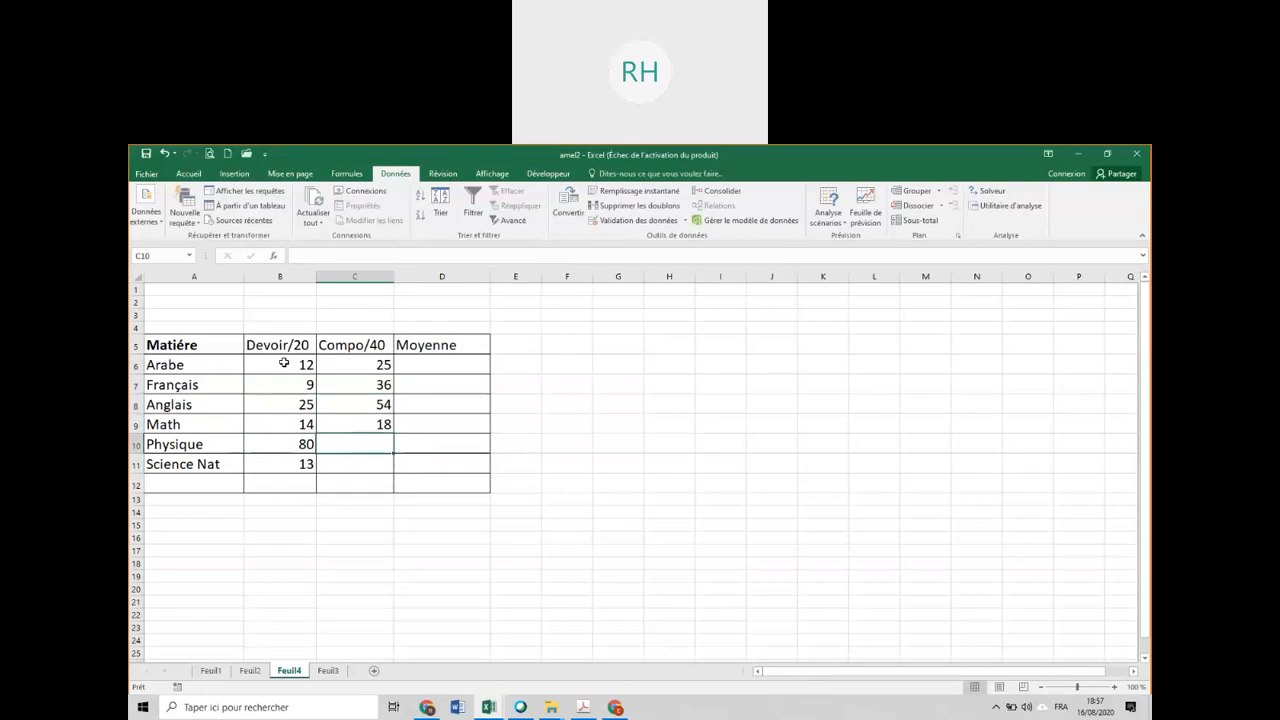
pyautogui.write('48')
pyautogui.press('Return')
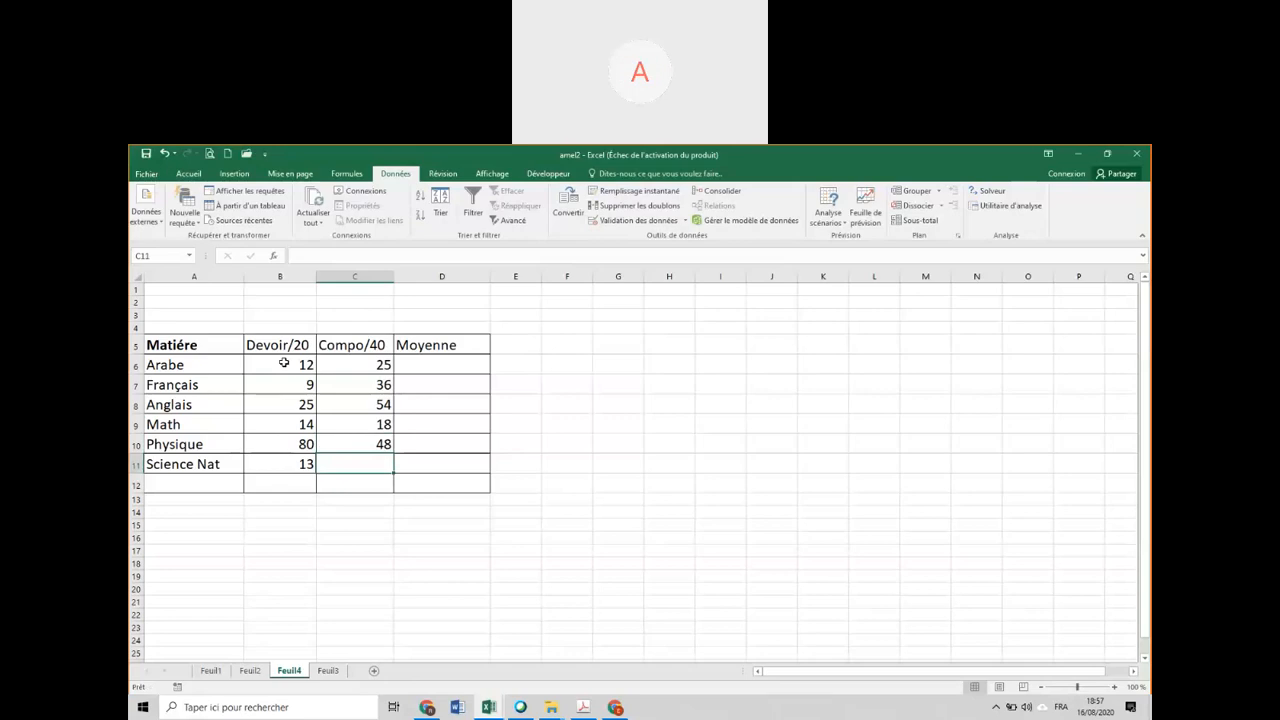
pyautogui.write('19')
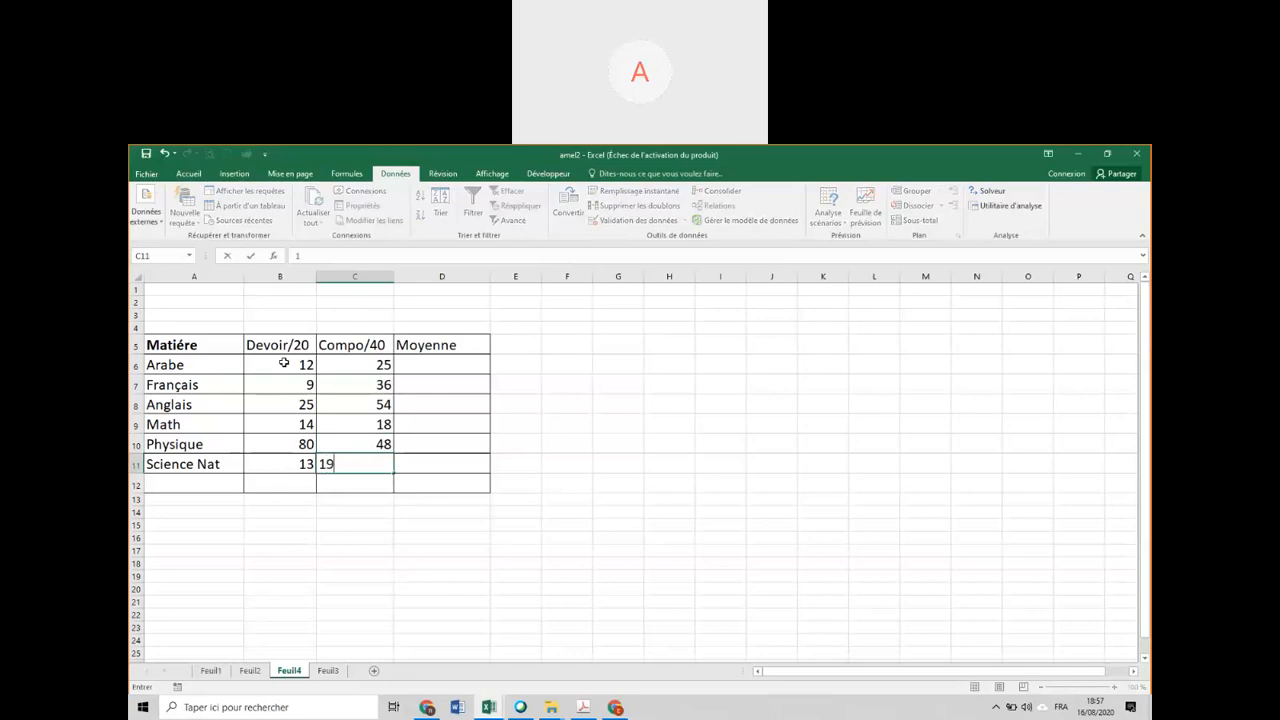
pyautogui.press('Return')
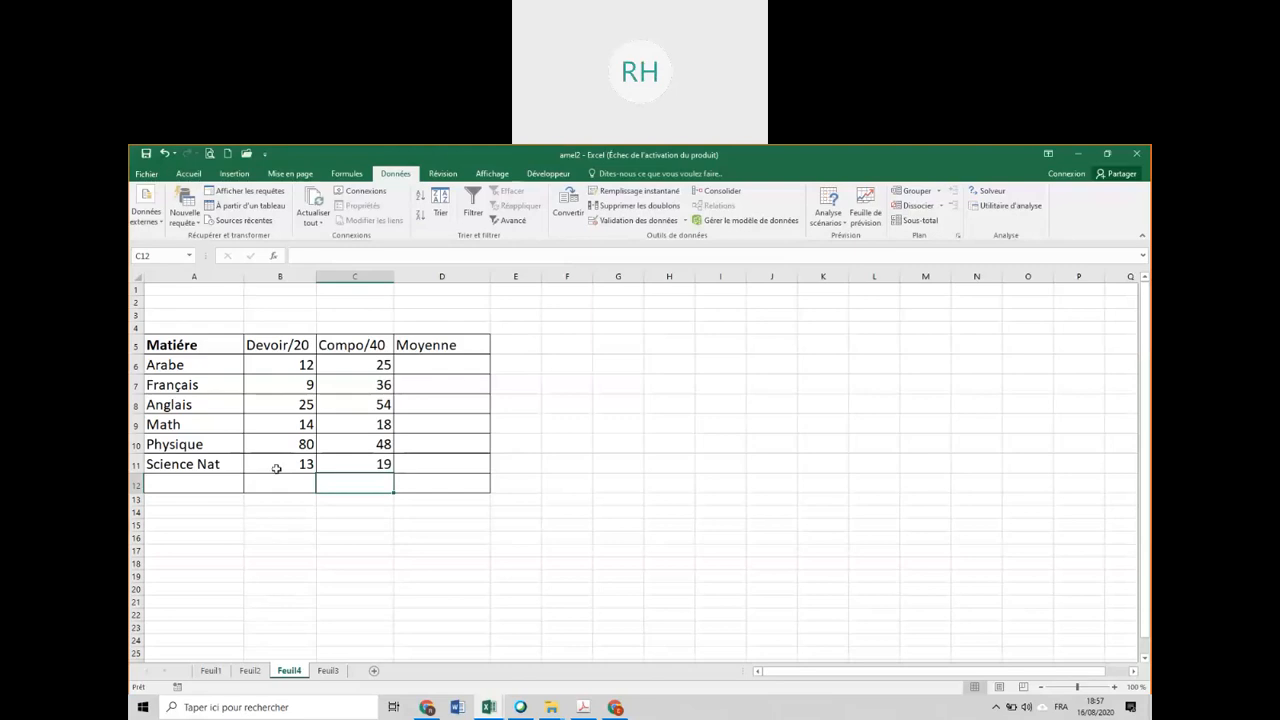
# Restrict the Devoir/20 marks in B6:B11 to whole numbers between 0 and the heading's maximum mark, and circle the invalid data.
pyautogui.moveTo(292, 367); pyautogui.dragTo(293, 462)
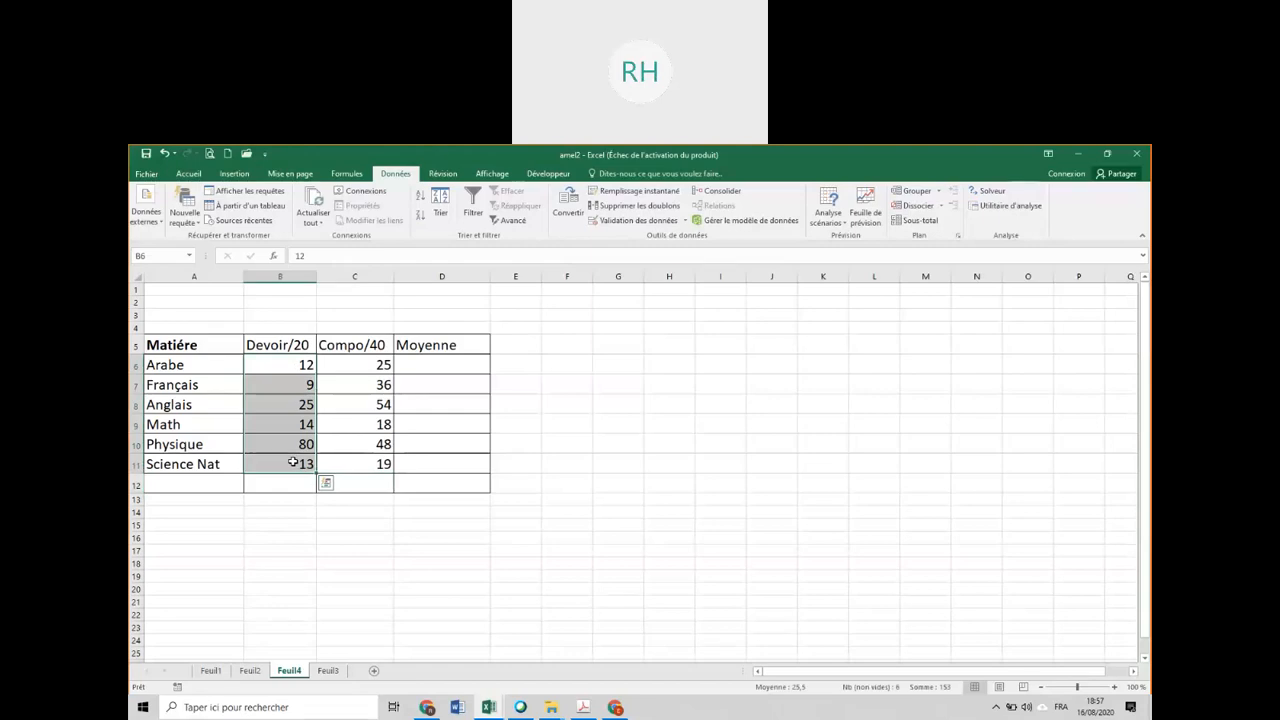
pyautogui.click(628, 222)
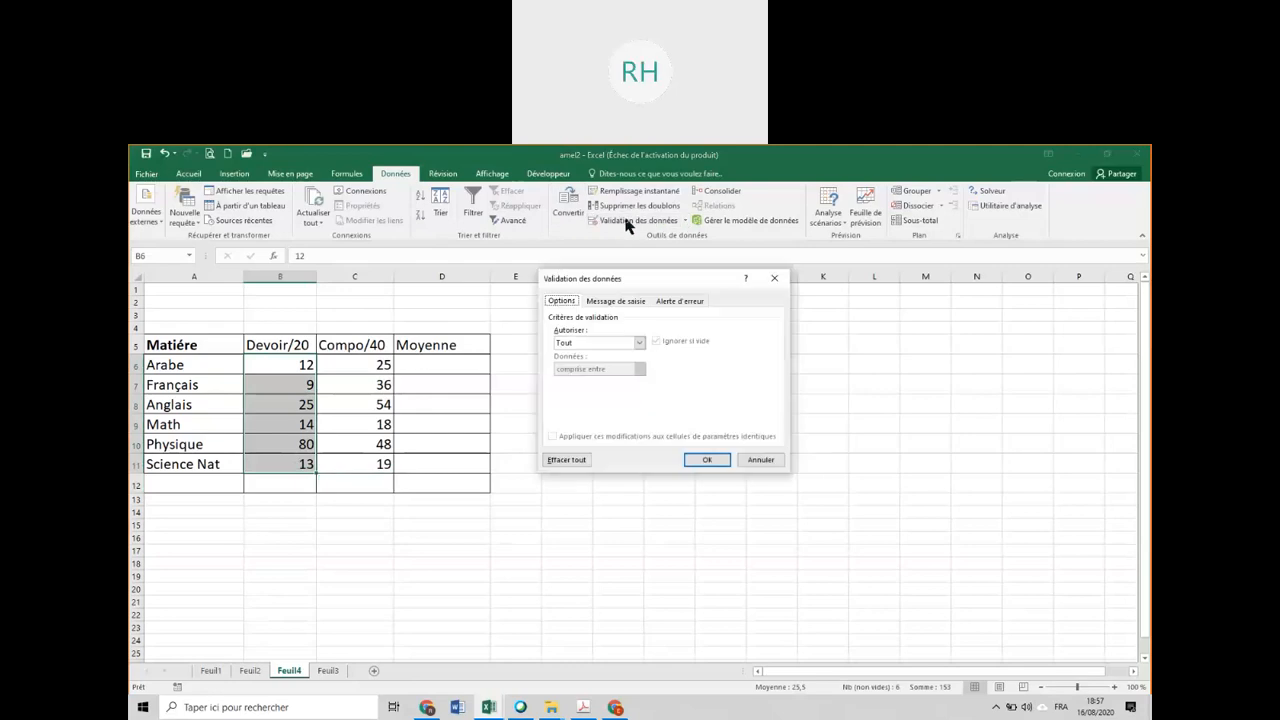
pyautogui.click(604, 343)
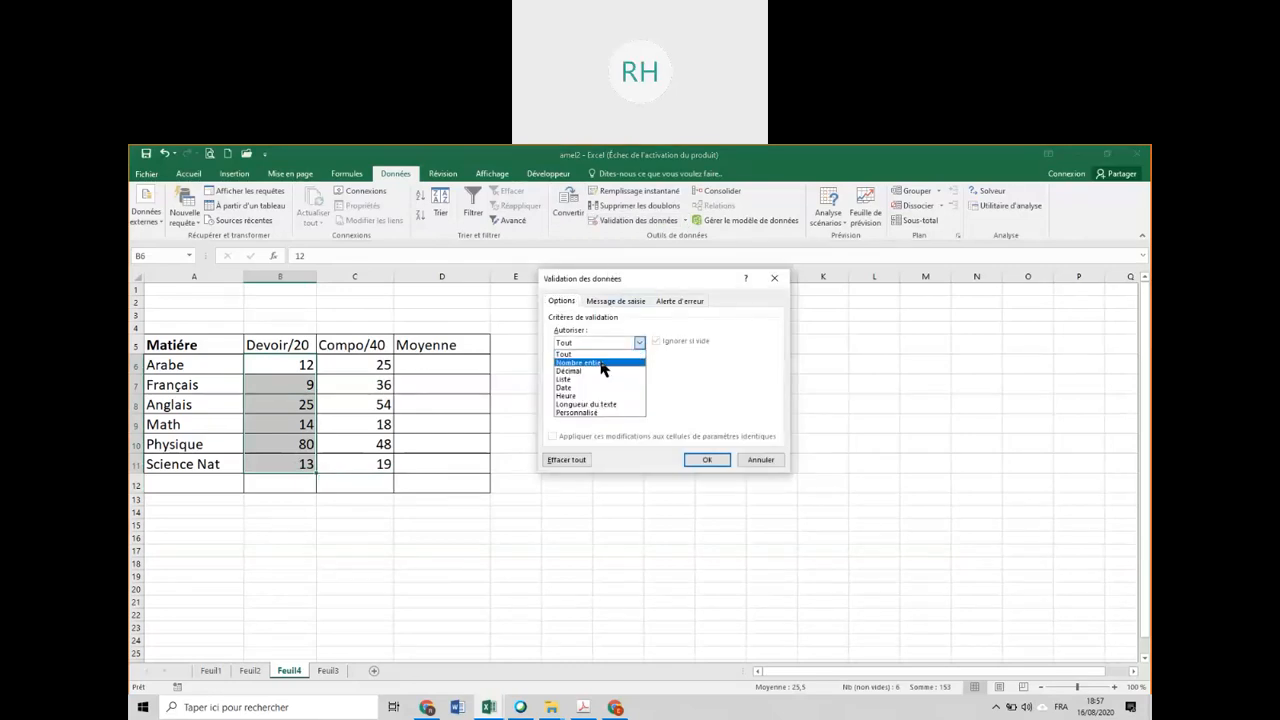
pyautogui.click(601, 363)
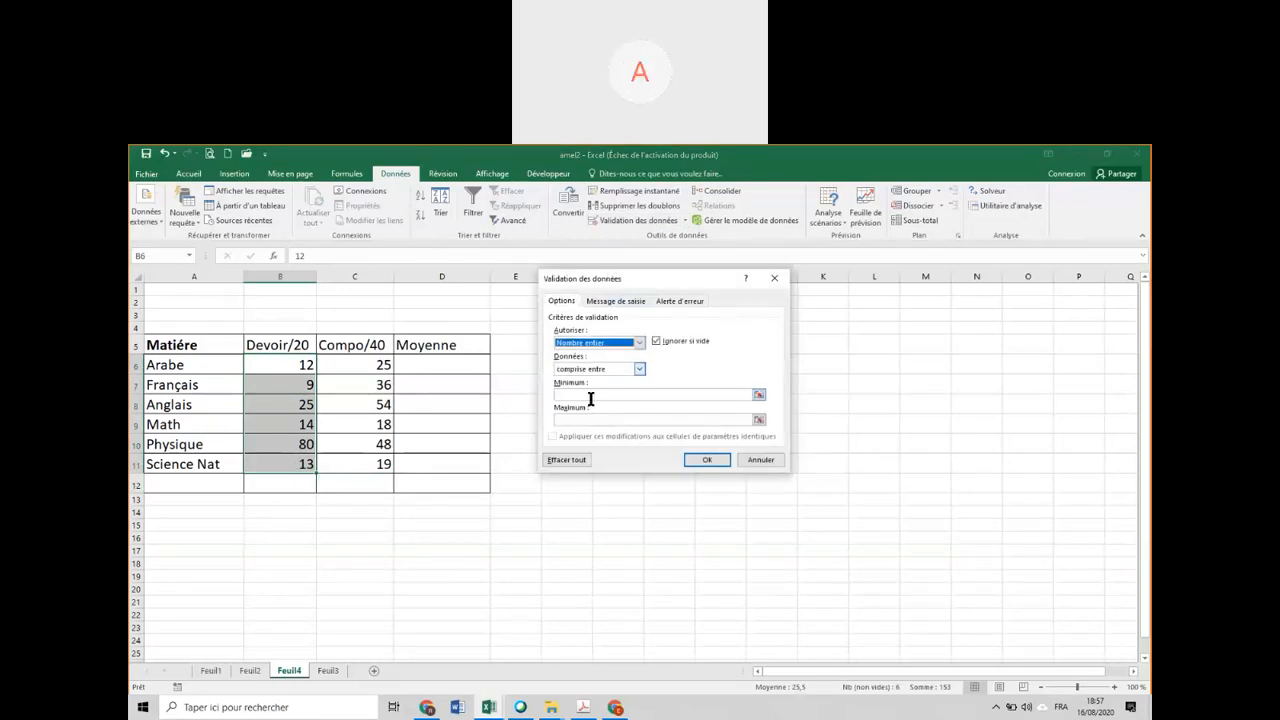
pyautogui.click(595, 396)
pyautogui.write('0')
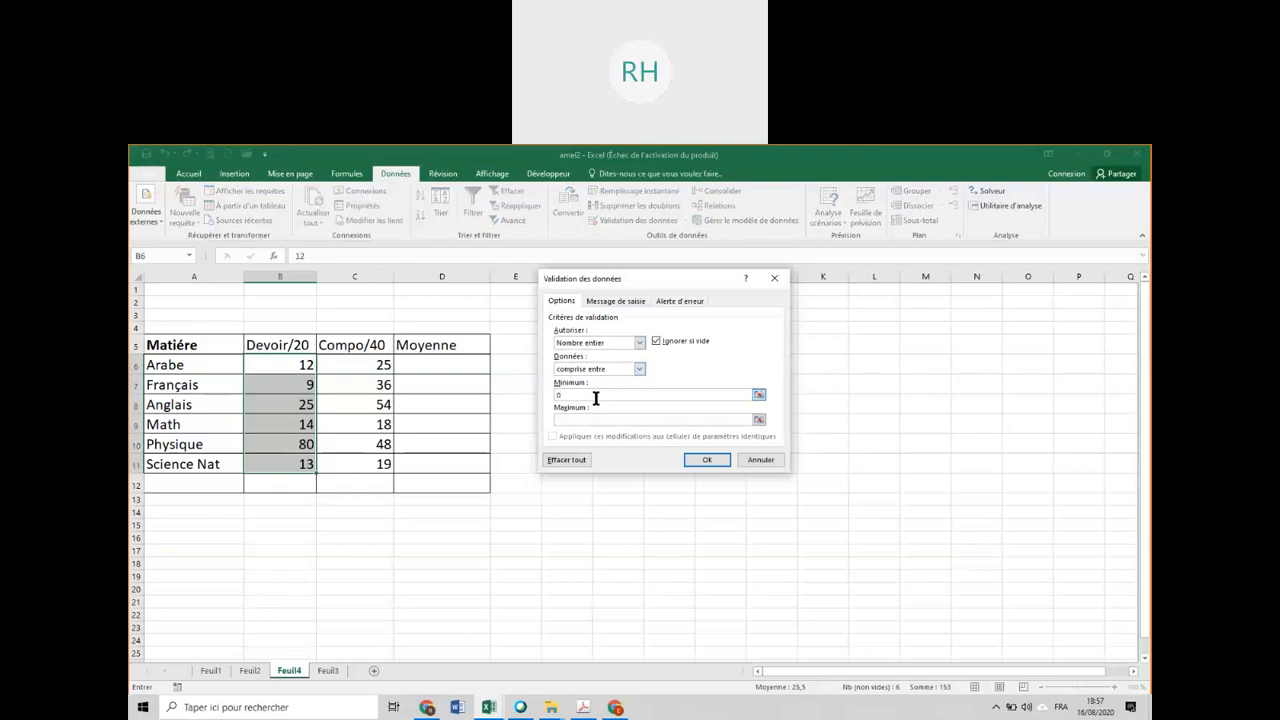
pyautogui.click(610, 424)
pyautogui.write('20')
pyautogui.click(706, 461)
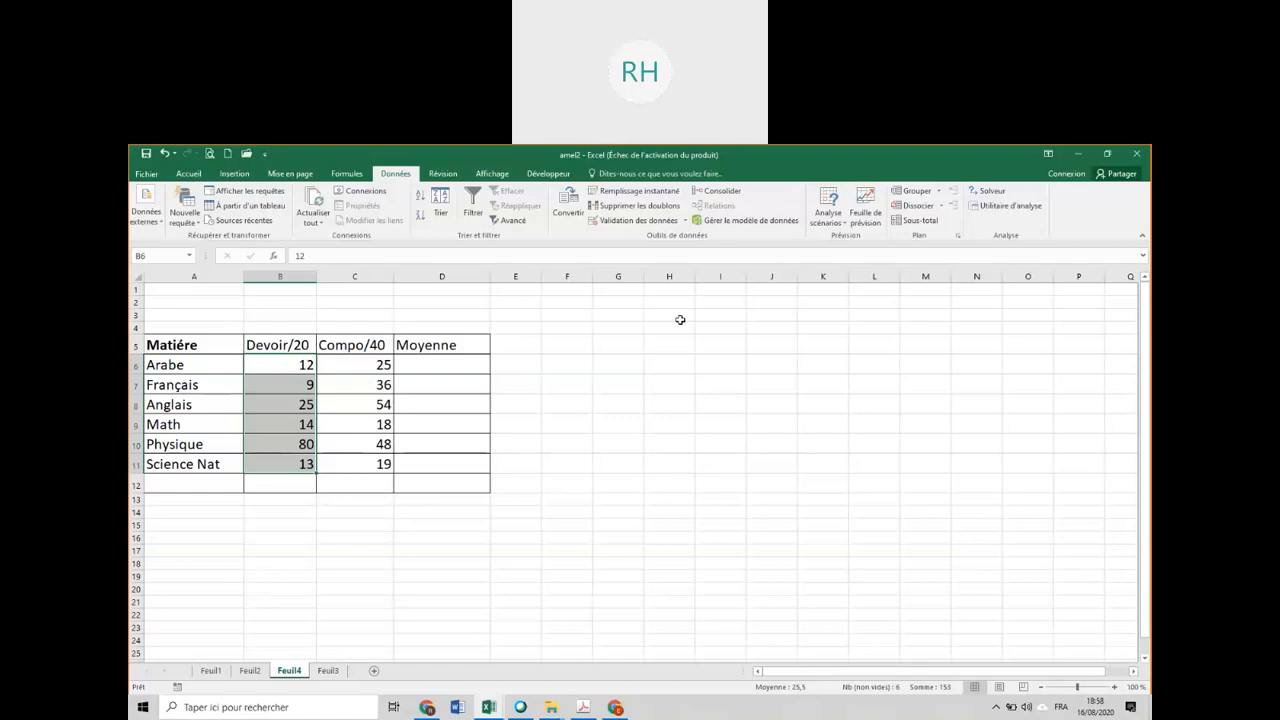
pyautogui.click(686, 221)
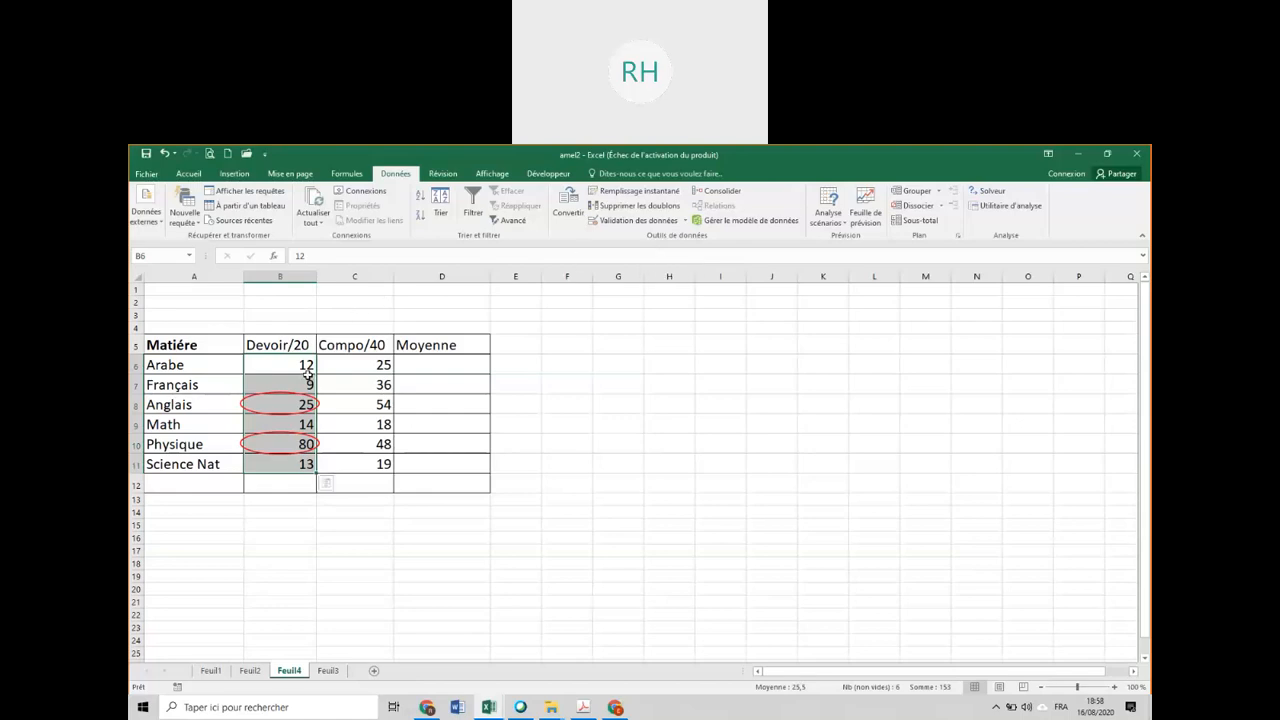
# Correct the circled Devoir/20 marks, setting Anglais to 15 and Physique to 8.
pyautogui.click(276, 403)
pyautogui.write('15')
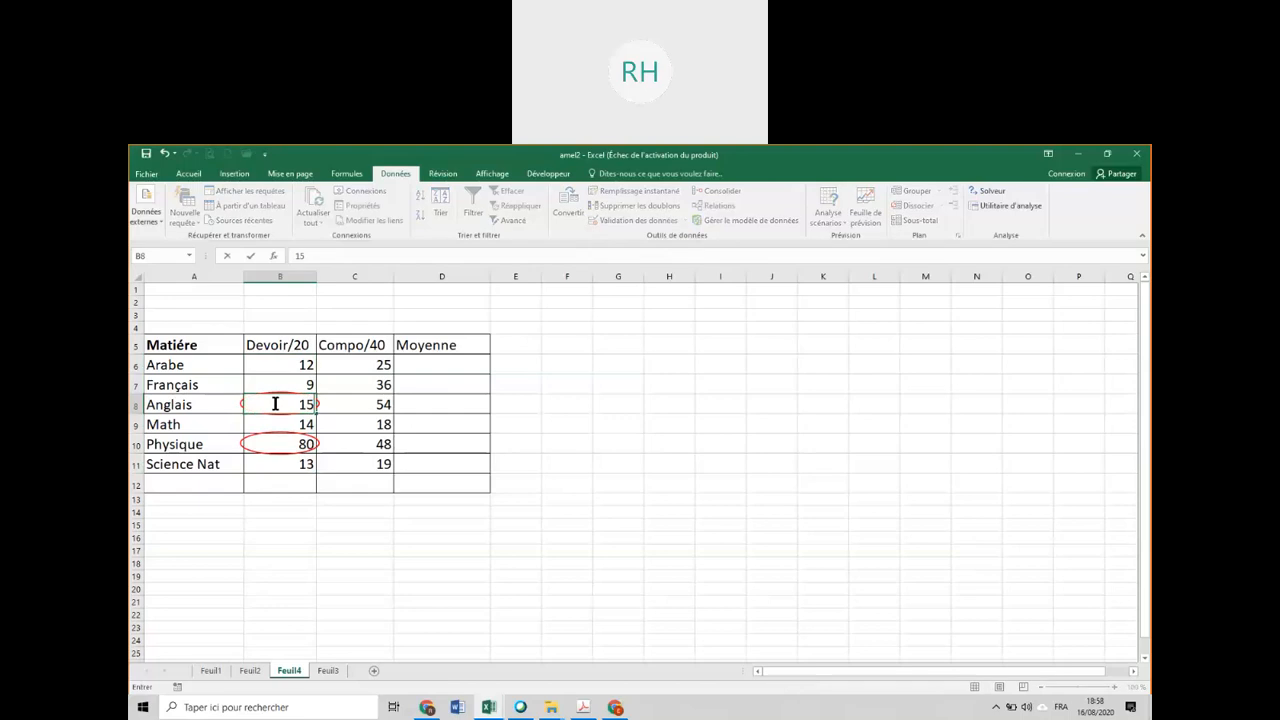
pyautogui.press('Return')
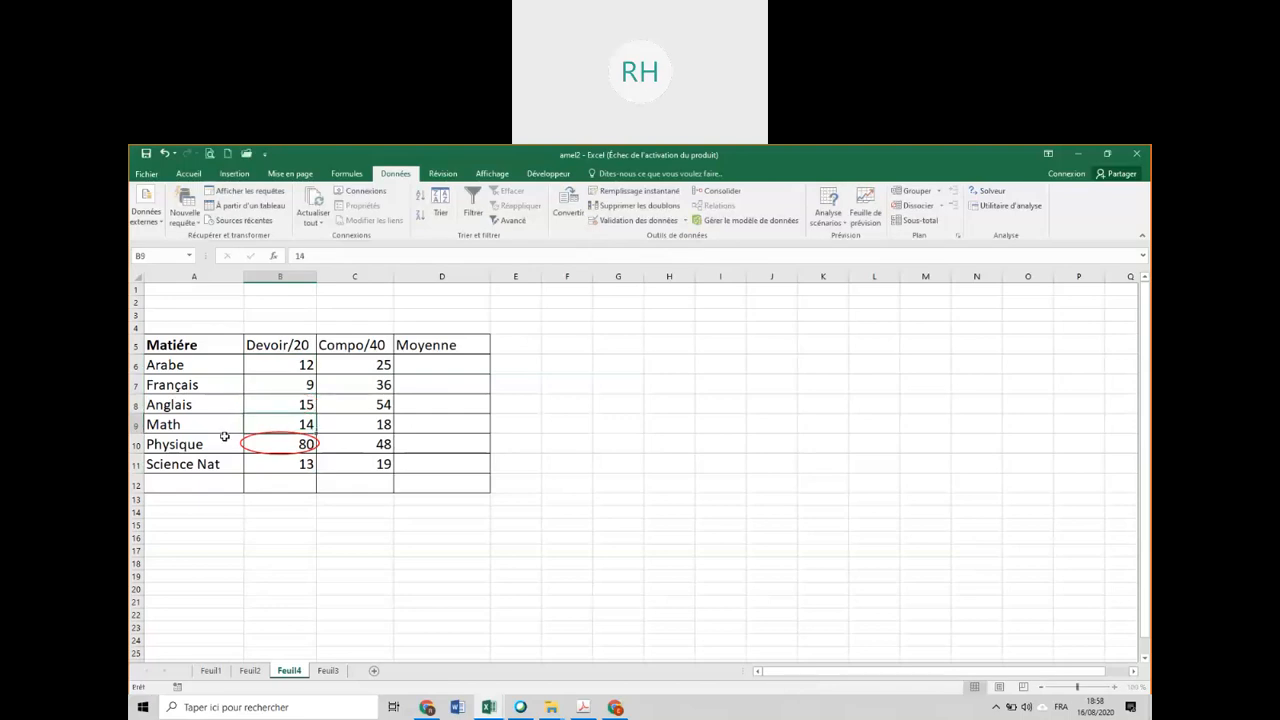
pyautogui.click(285, 451)
pyautogui.write('8')
pyautogui.press('Return')
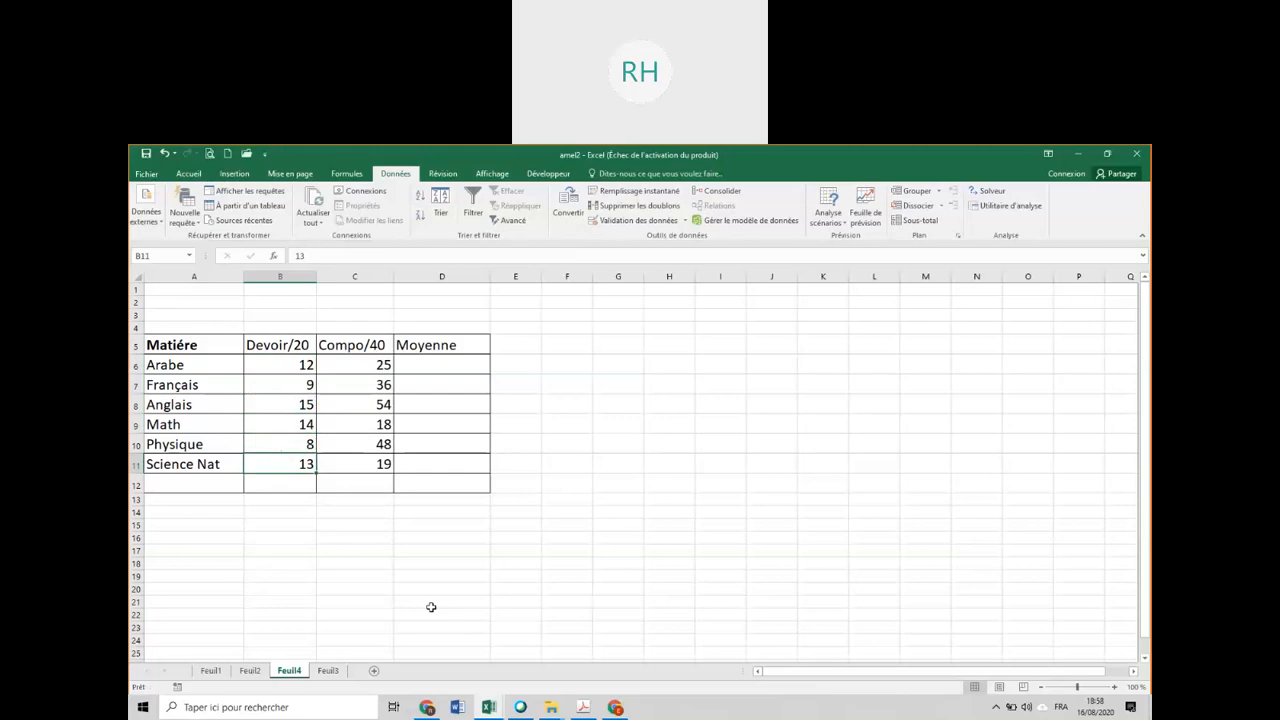
# Restrict the Compo/40 marks in C6:C11 to whole numbers between 0 and the heading's maximum mark, and circle the invalid data.
pyautogui.moveTo(347, 364); pyautogui.dragTo(358, 462)
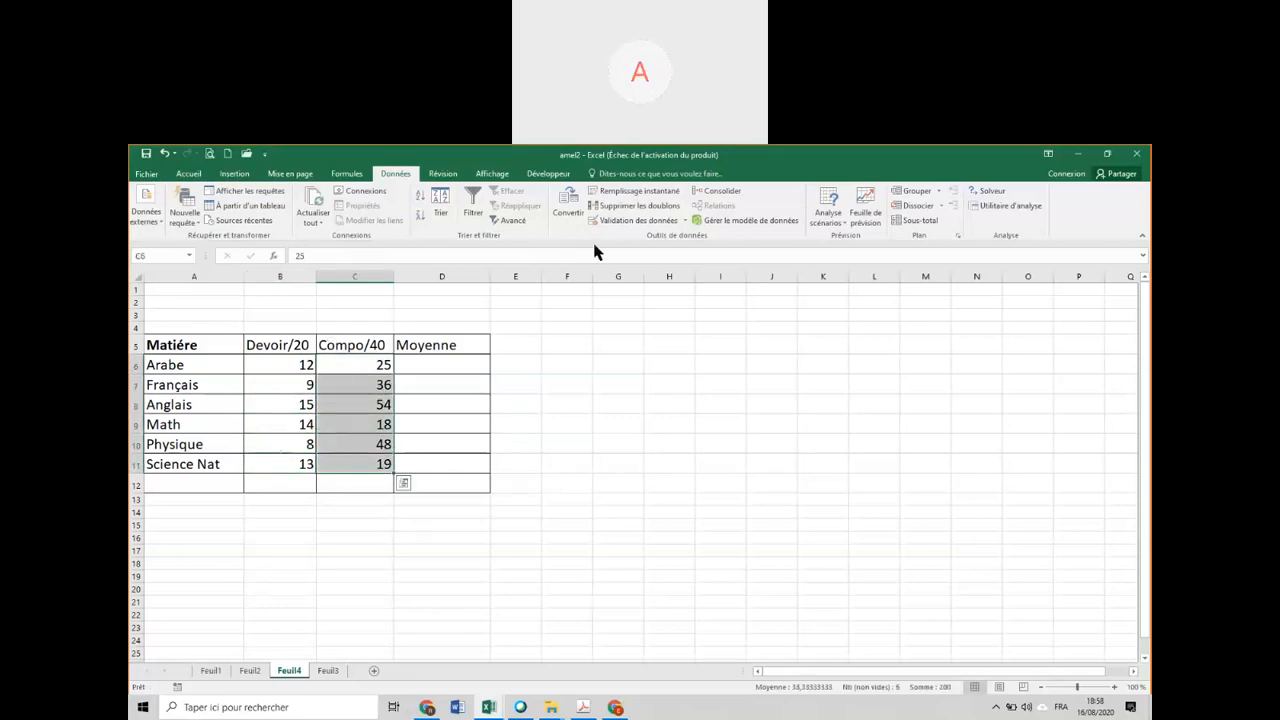
pyautogui.click(640, 221)
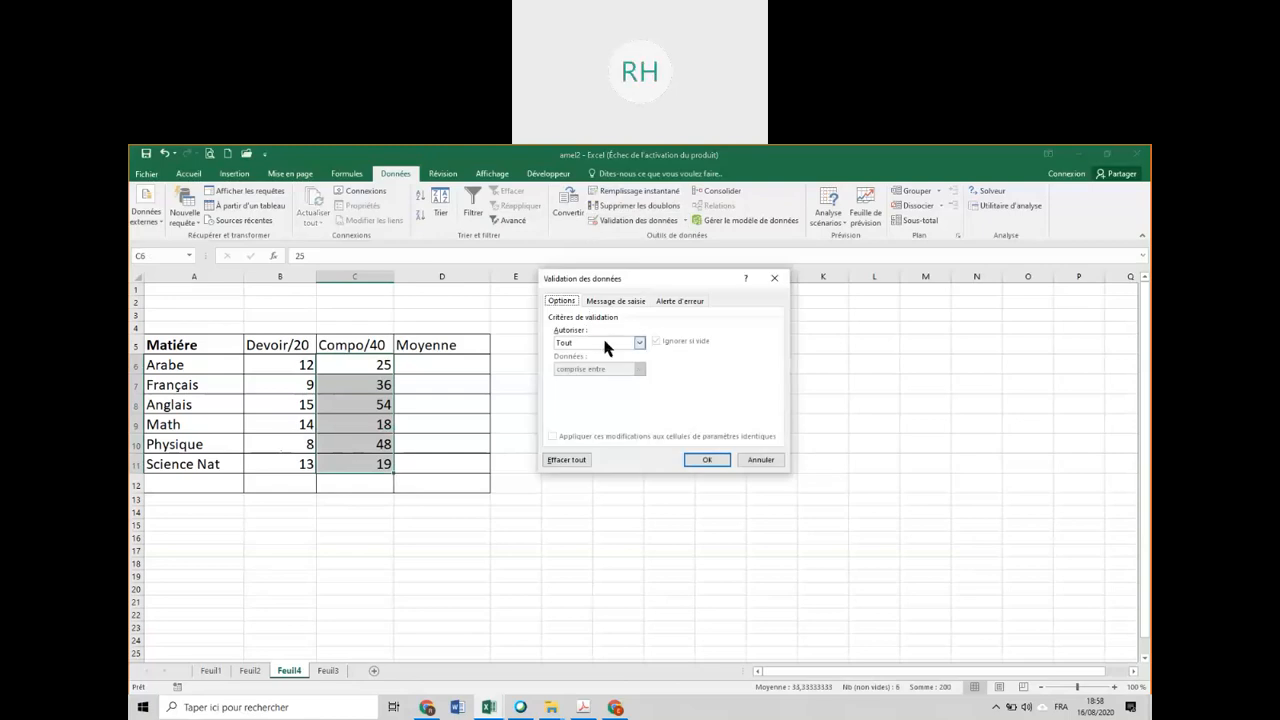
pyautogui.click(604, 342)
pyautogui.click(598, 364)
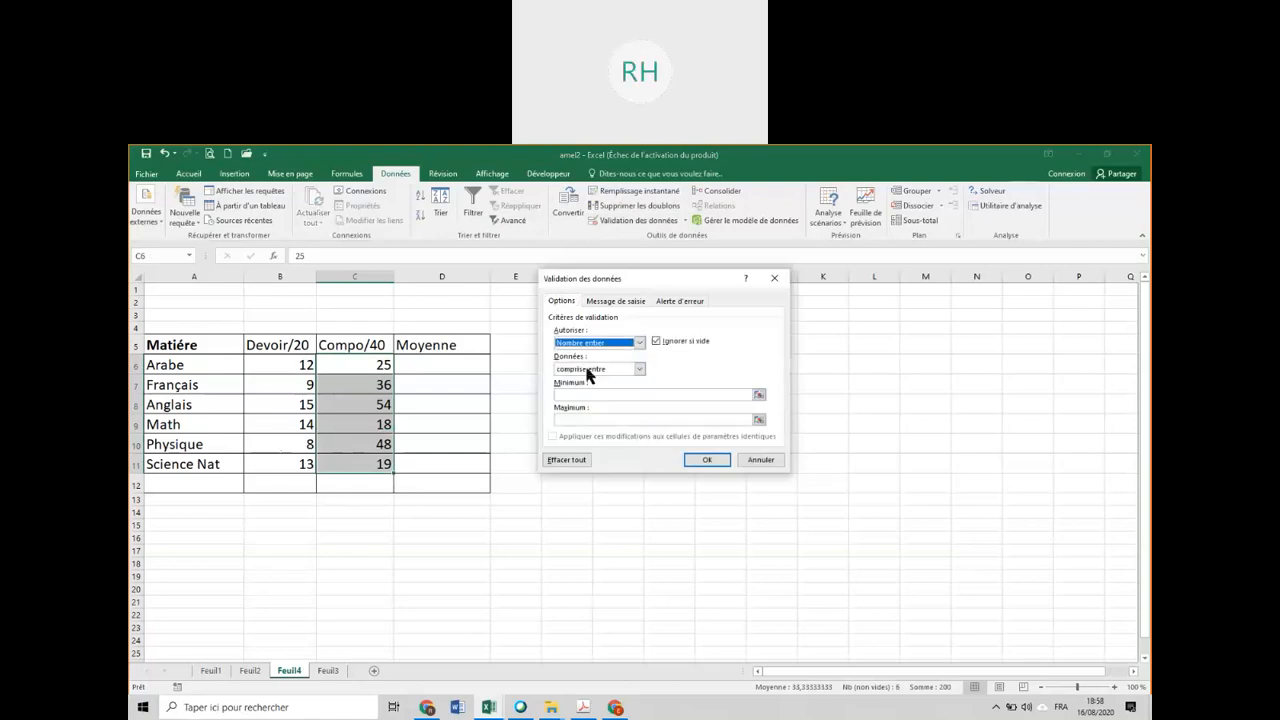
pyautogui.click(577, 394)
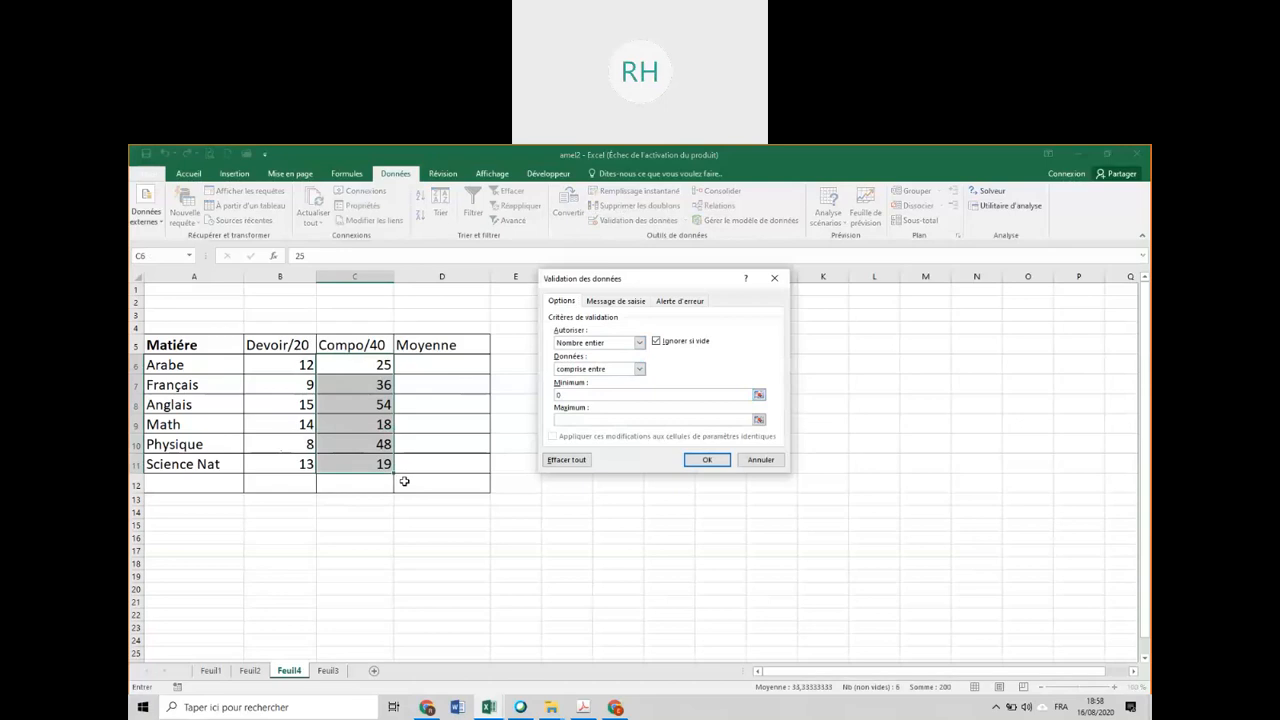
pyautogui.click(610, 417)
pyautogui.click(708, 461)
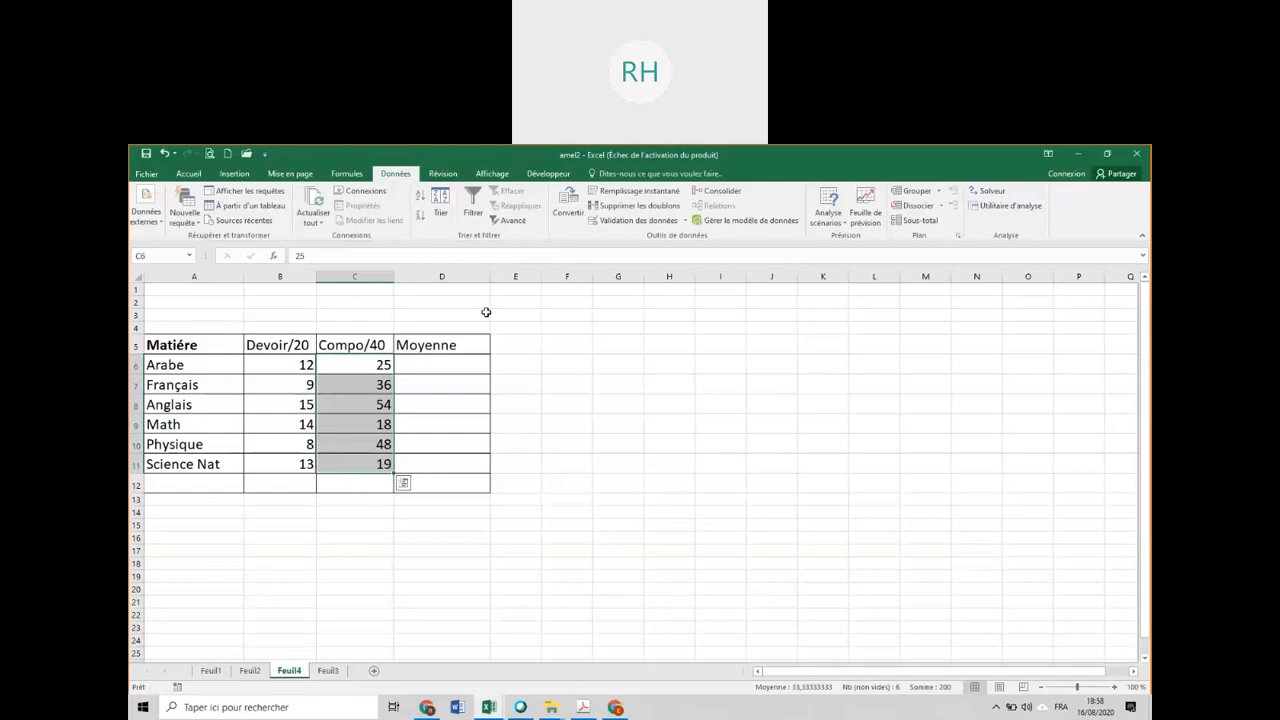
pyautogui.click(686, 221)
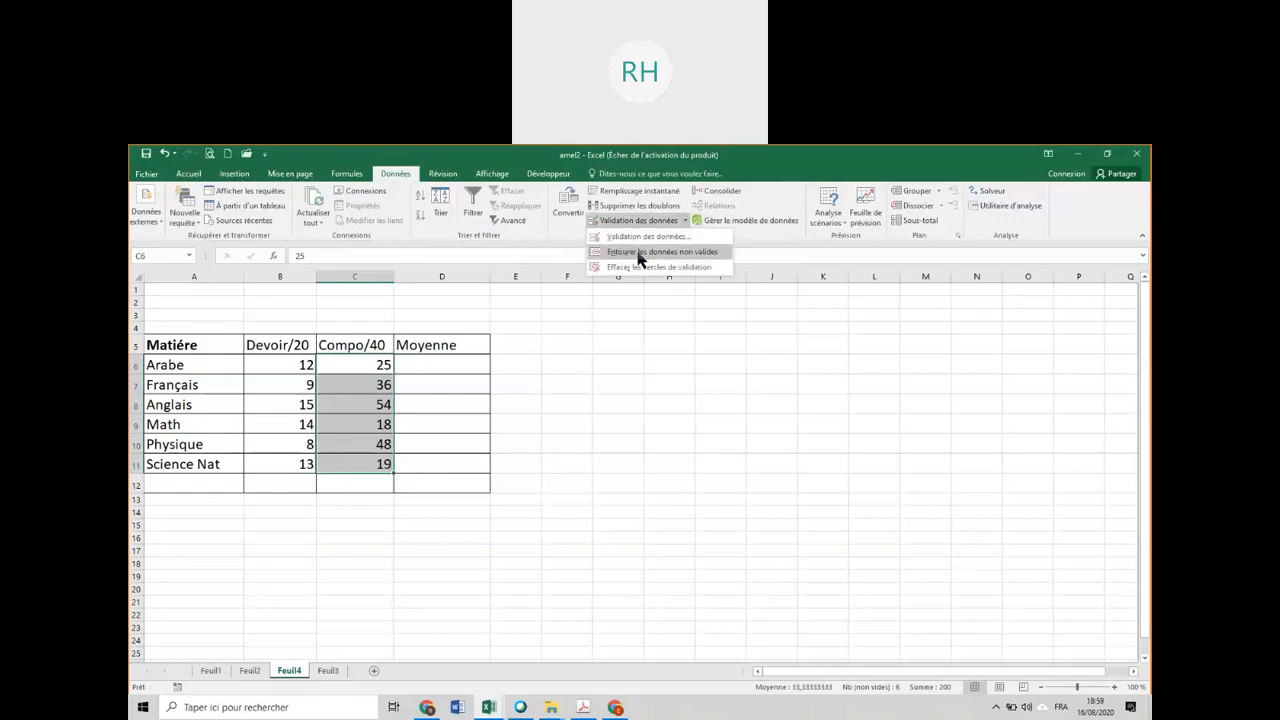
pyautogui.click(679, 258)
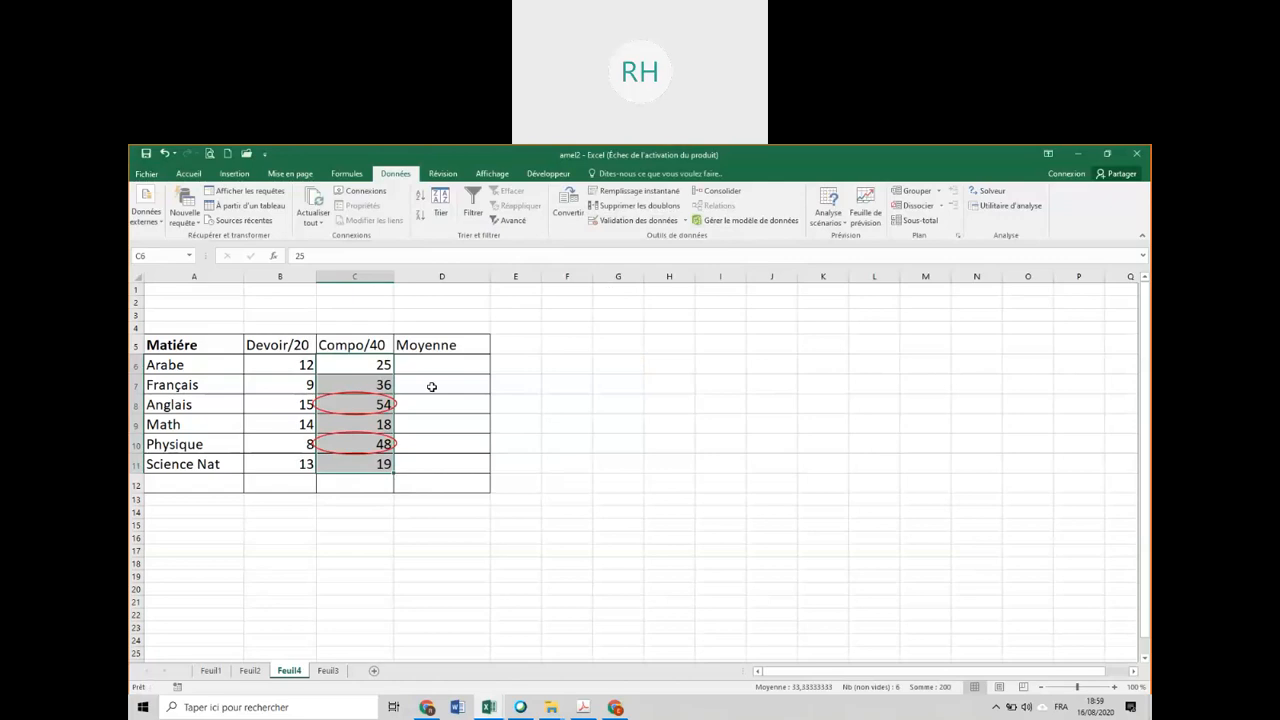
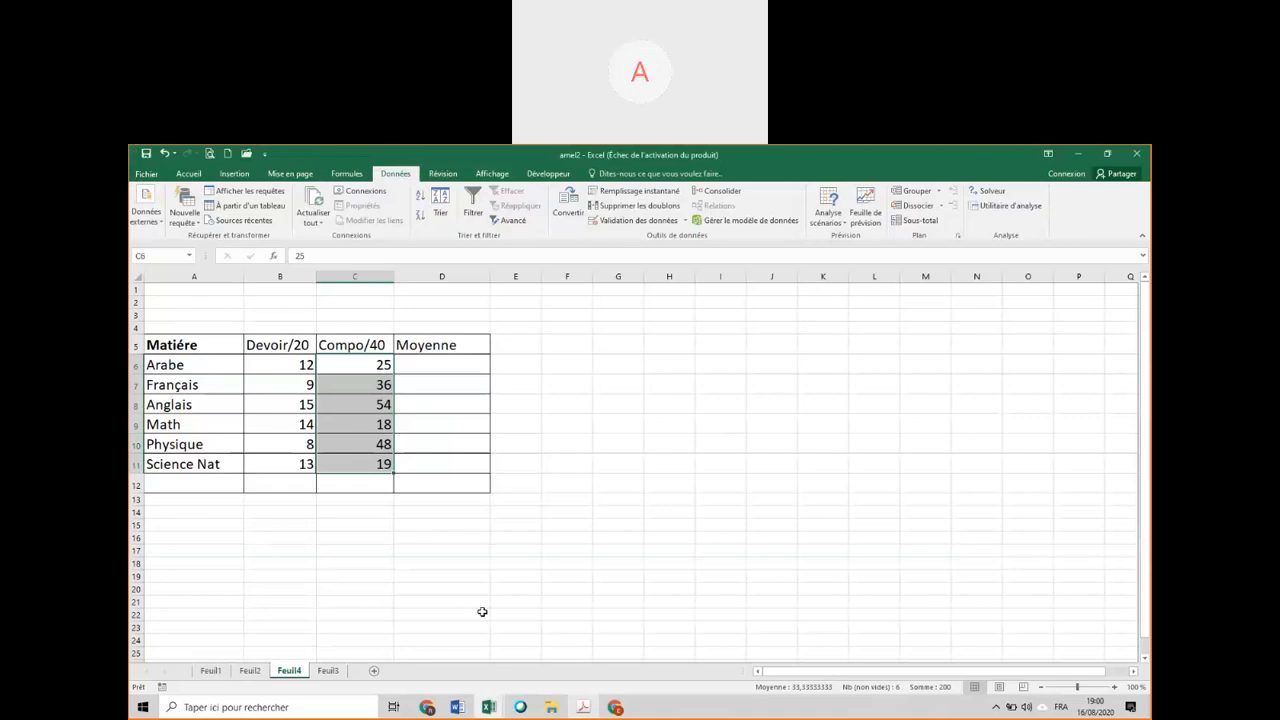
# Correct the invalid Compo/40 marks, setting Anglais to 25 and Physique to 38.
pyautogui.doubleClick(356, 408)
pyautogui.press('Delete')
pyautogui.write('4')
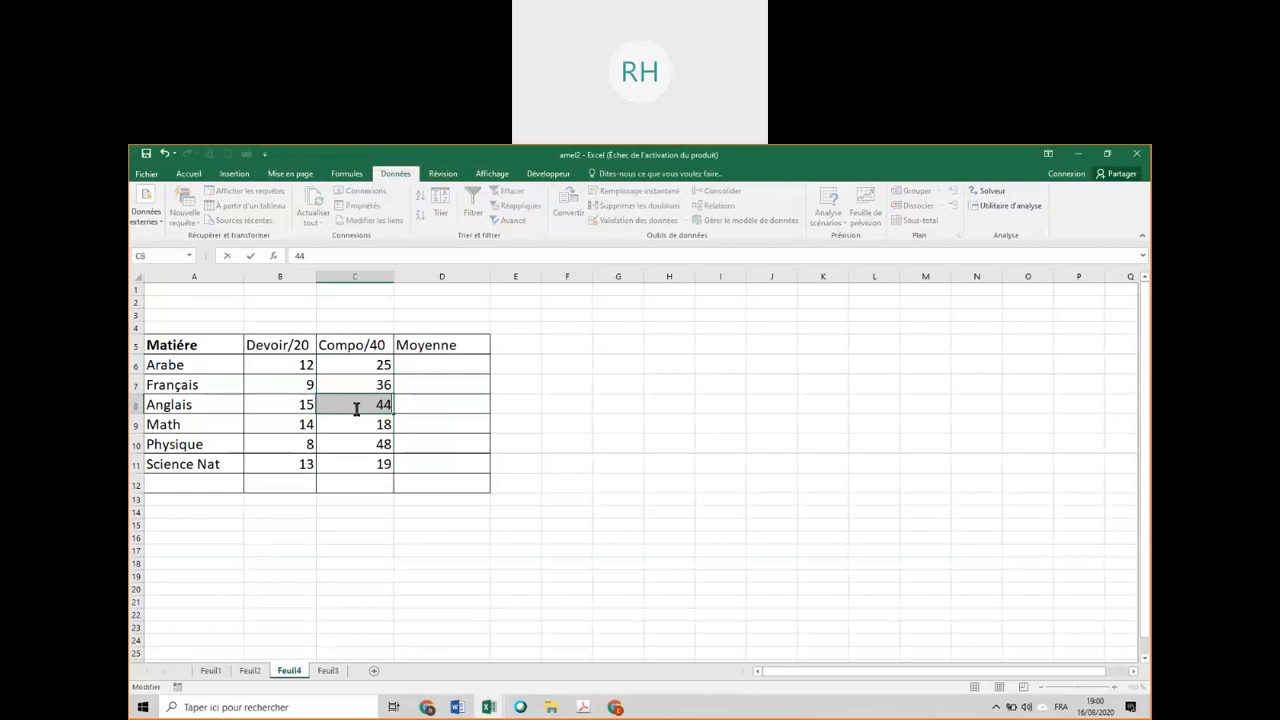
pyautogui.press('Delete')
pyautogui.write('25')
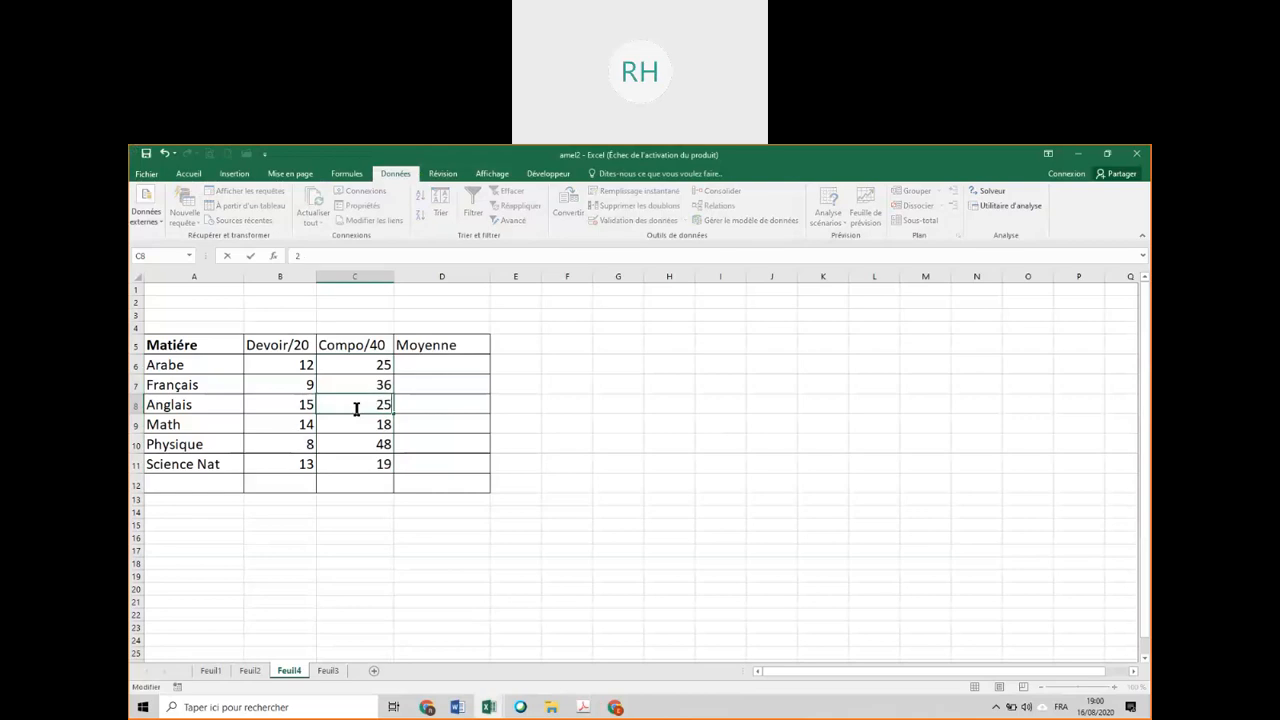
pyautogui.press('Return')
pyautogui.press('Down')
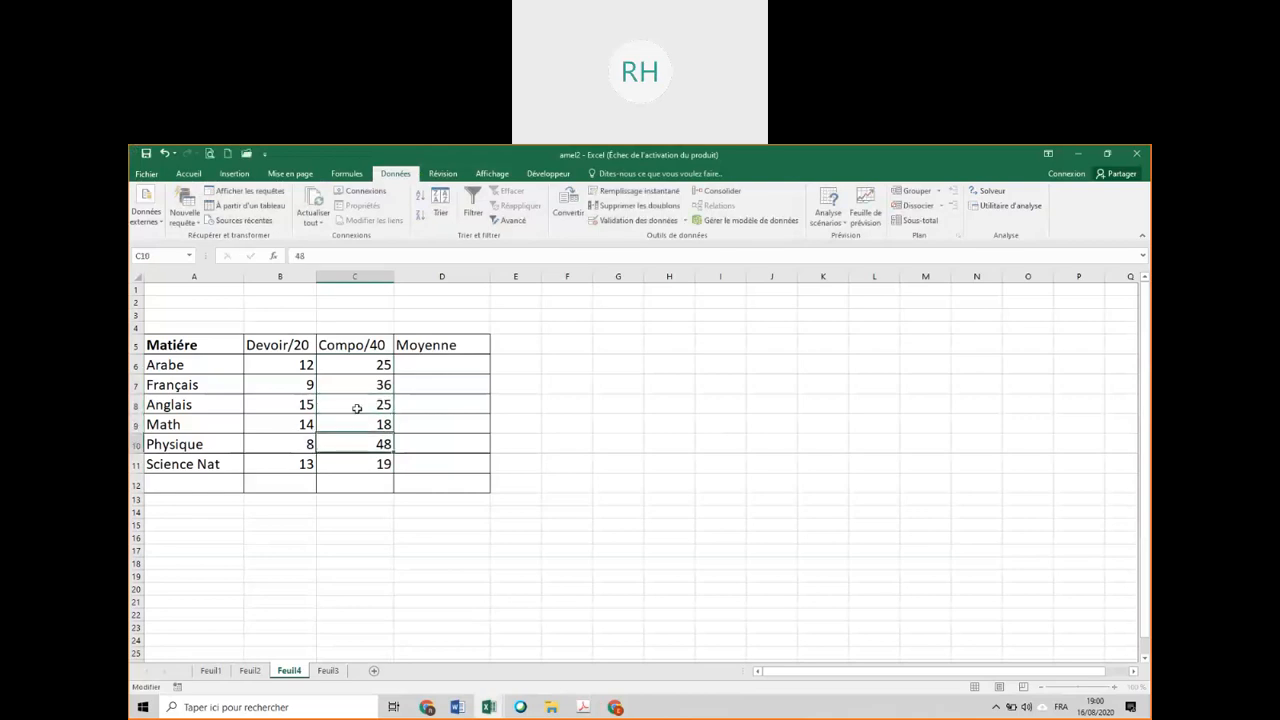
pyautogui.write('38')
pyautogui.press('Return')
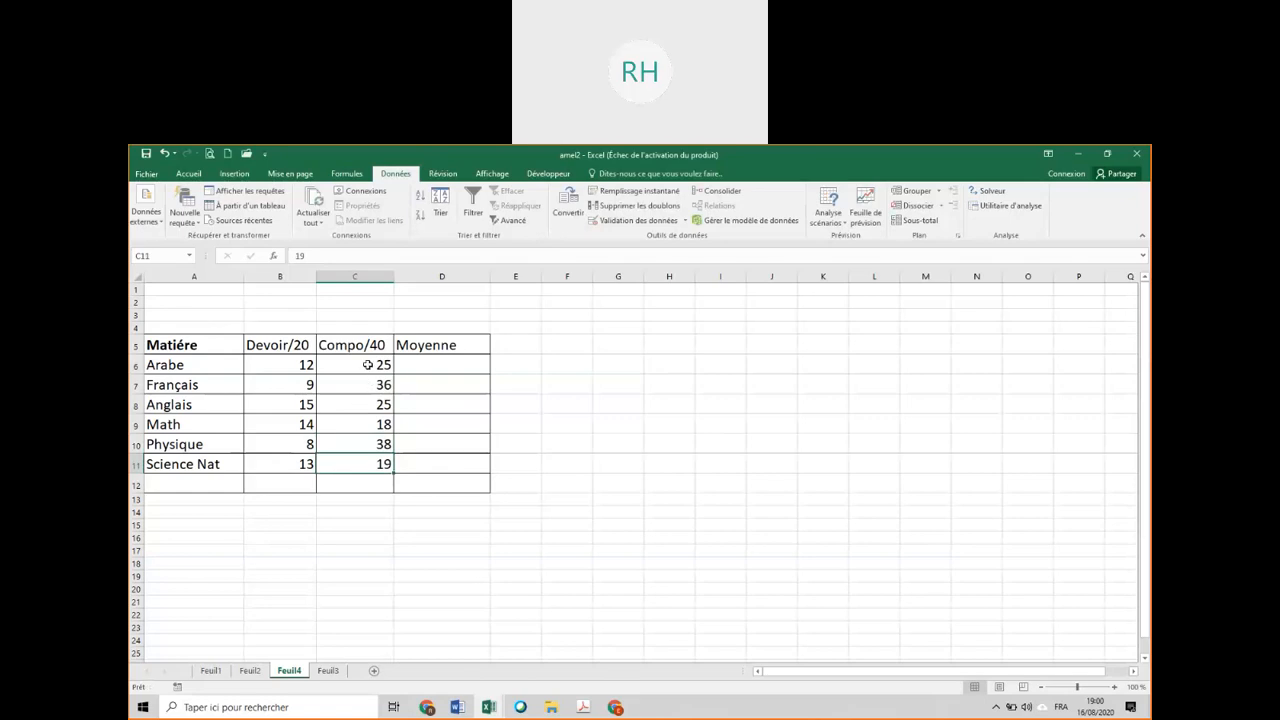
pyautogui.click(368, 365)
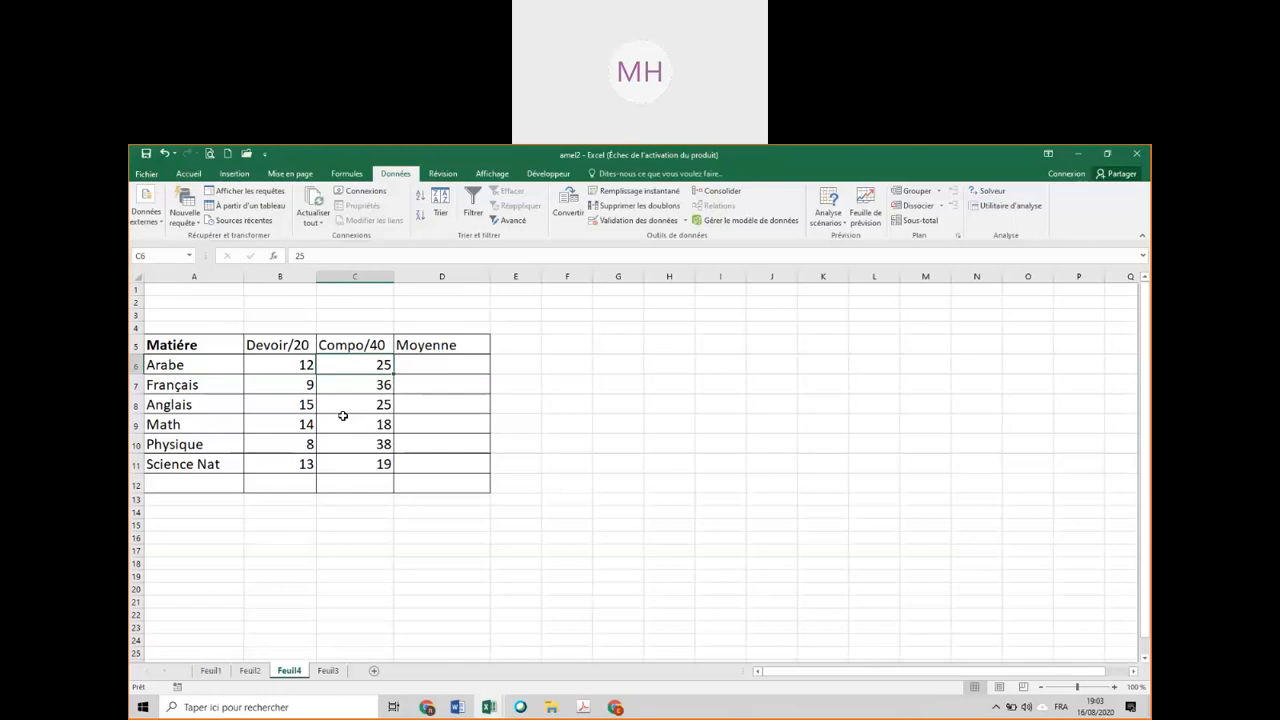
# Calculate the average for Arabe in D6 with the formula =(B6+C6)/3 and review its cell references.
pyautogui.click(432, 372)
pyautogui.write('=')
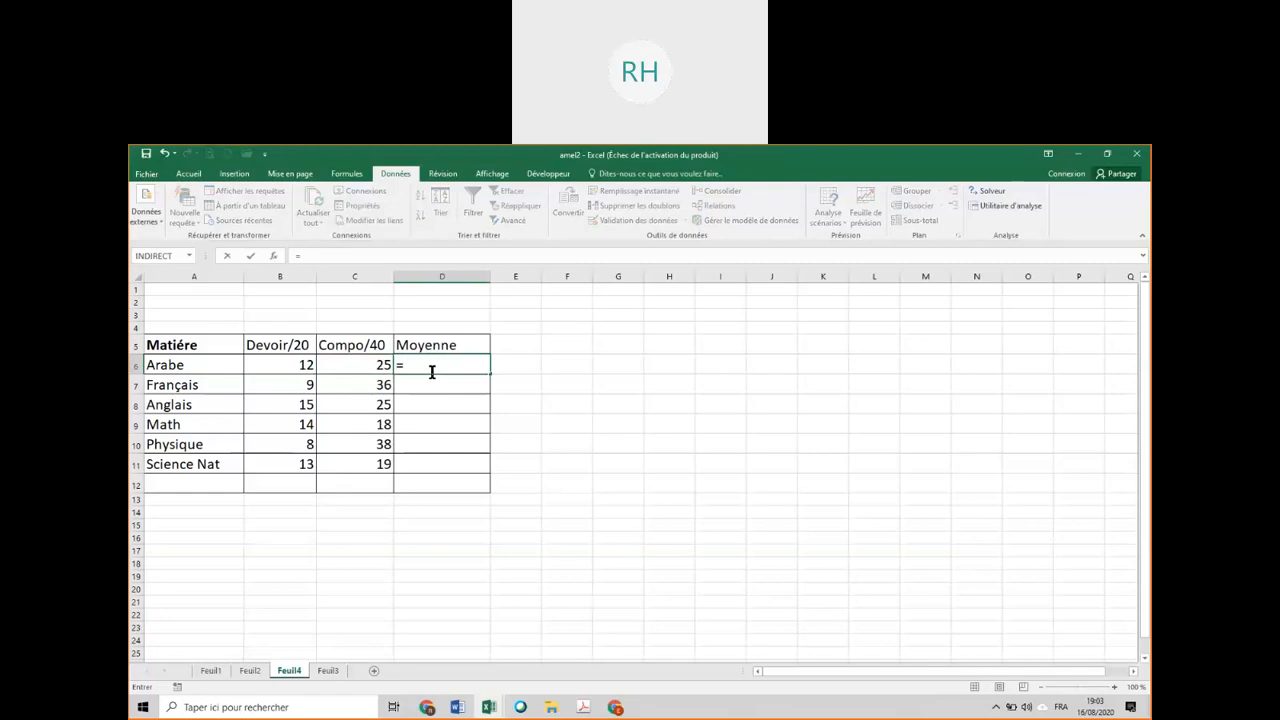
pyautogui.write('(')
pyautogui.click(298, 365)
pyautogui.write('+')
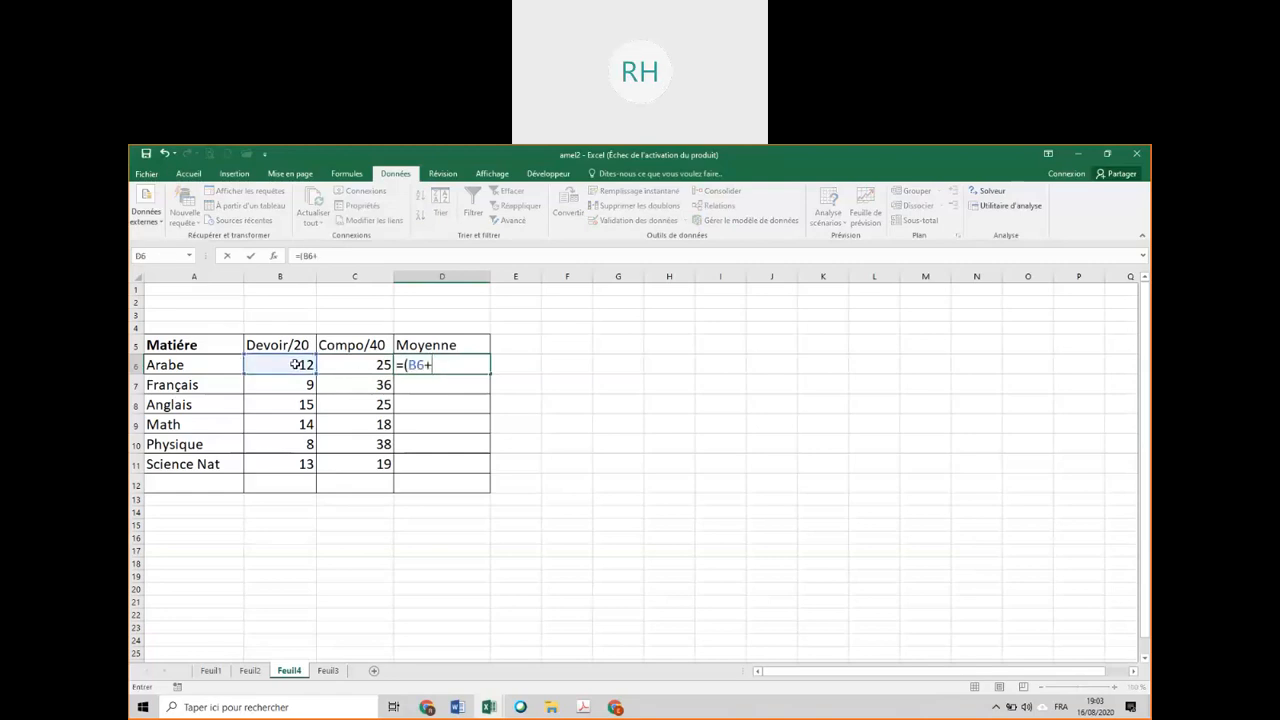
pyautogui.click(369, 364)
pyautogui.write(')/3')
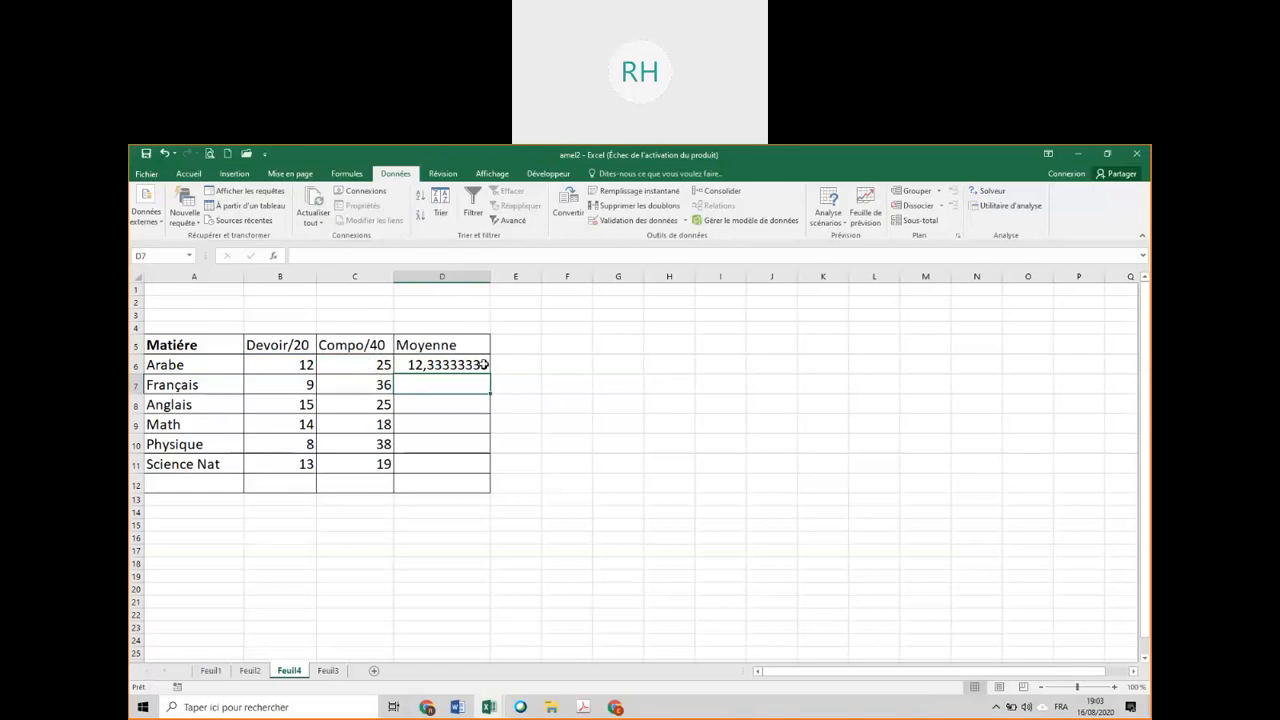
pyautogui.doubleClick(474, 365)
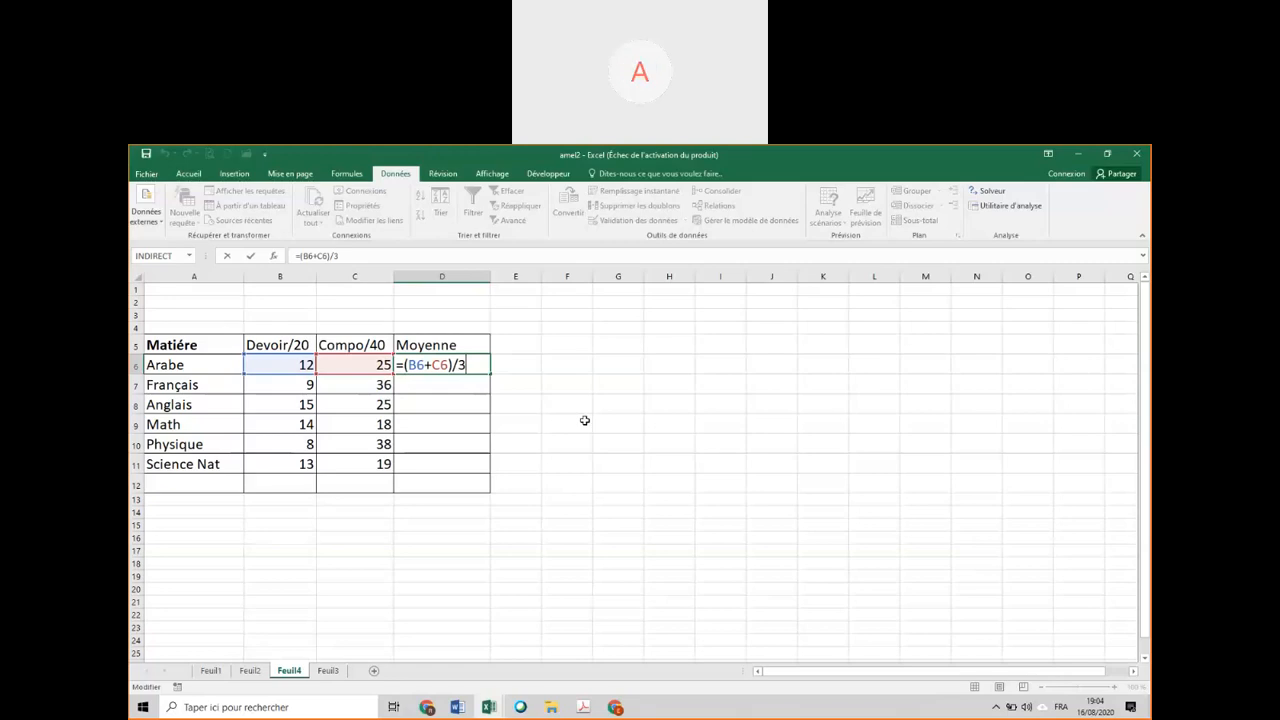
pyautogui.press('Return')
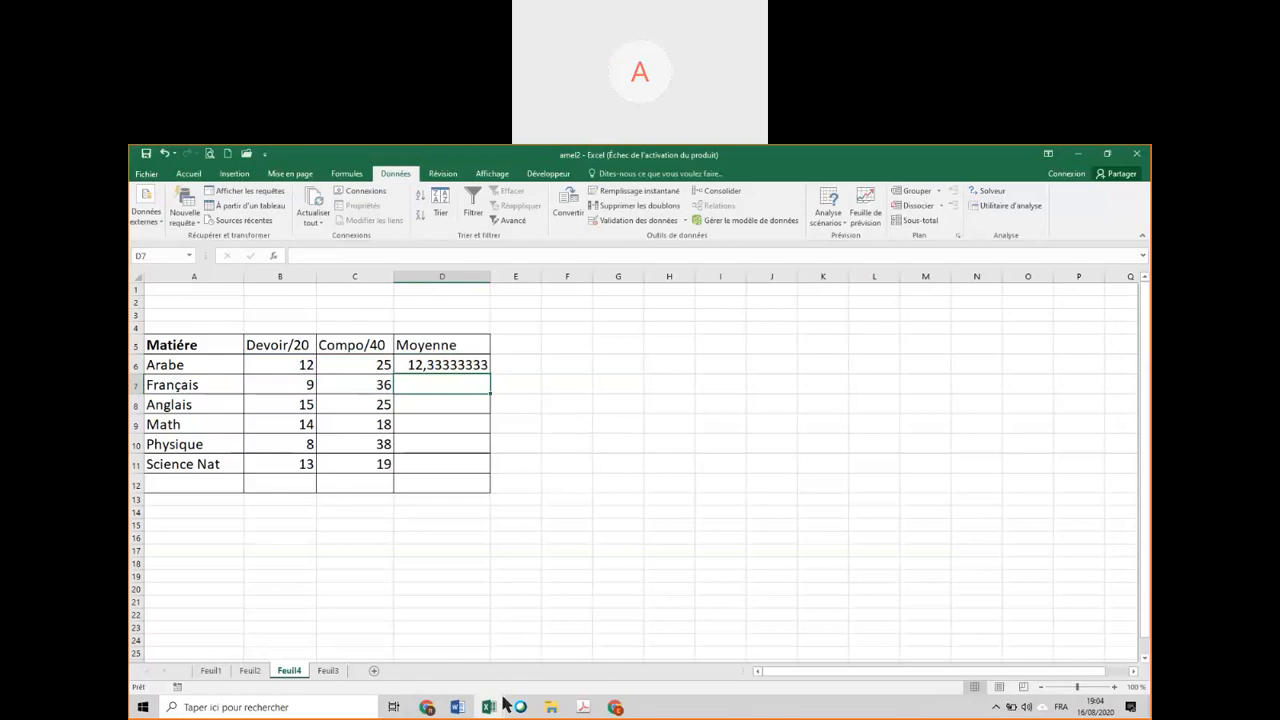
# Switch to the Exo-11-ET-14 workbook and examine the TTC formula in J17 and the Prix Vente formula in F5.
pyautogui.moveTo(489, 712)
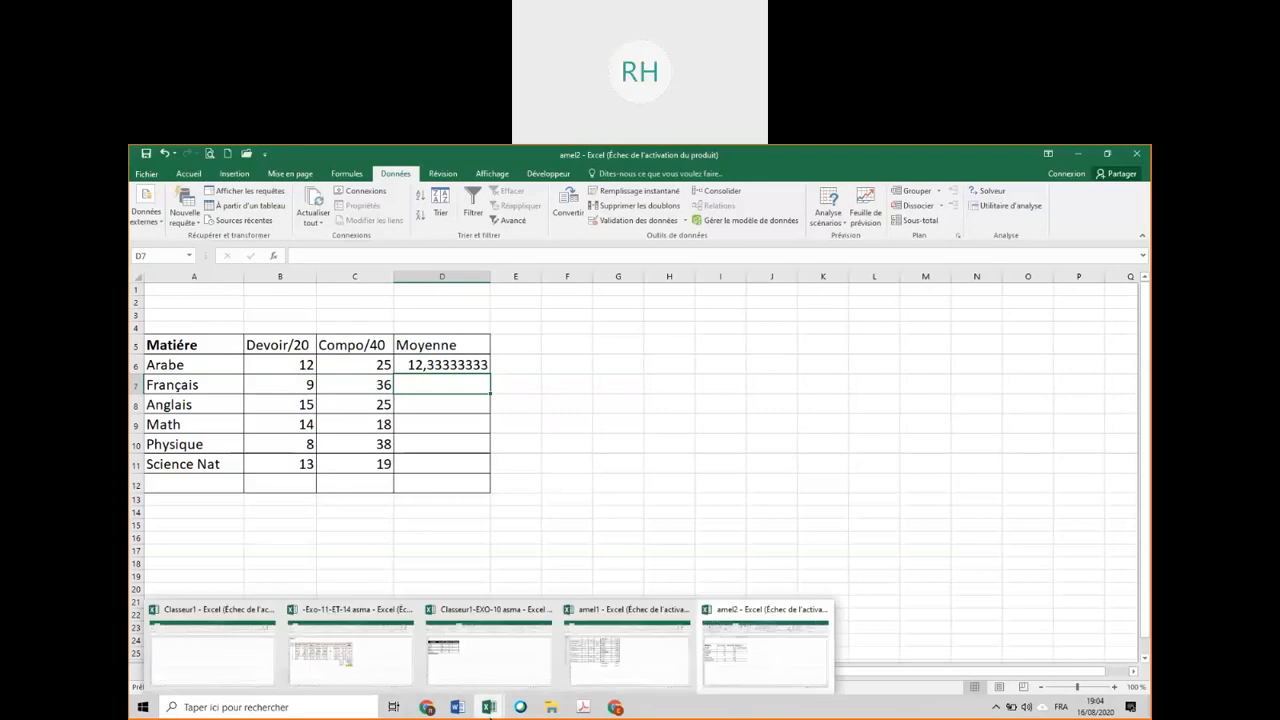
pyautogui.click(384, 652)
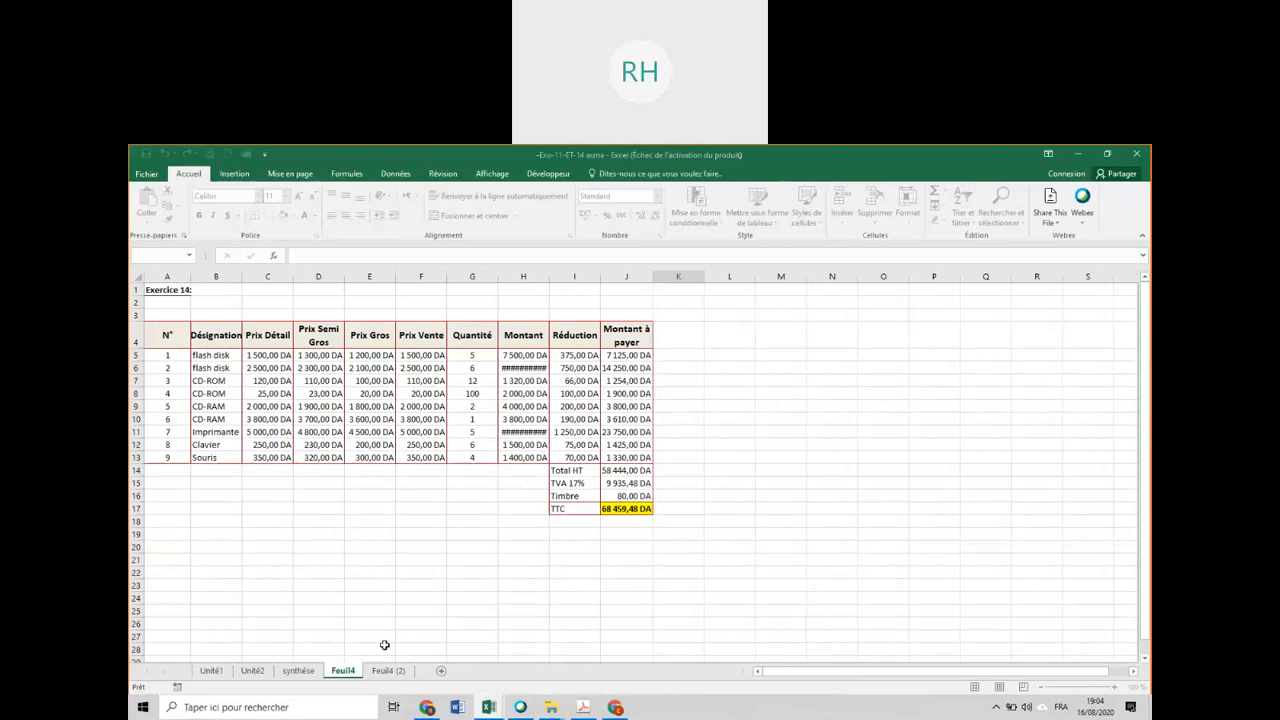
pyautogui.click(619, 509)
pyautogui.doubleClick(619, 509)
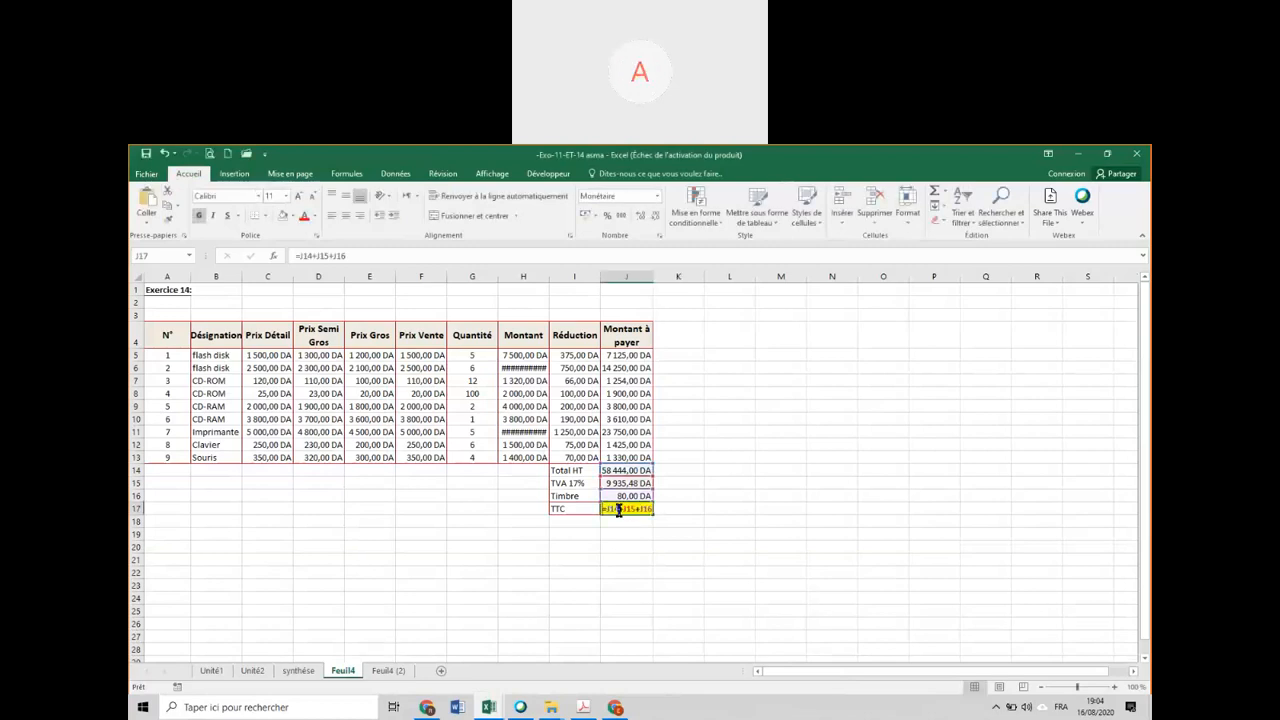
pyautogui.press('Return')
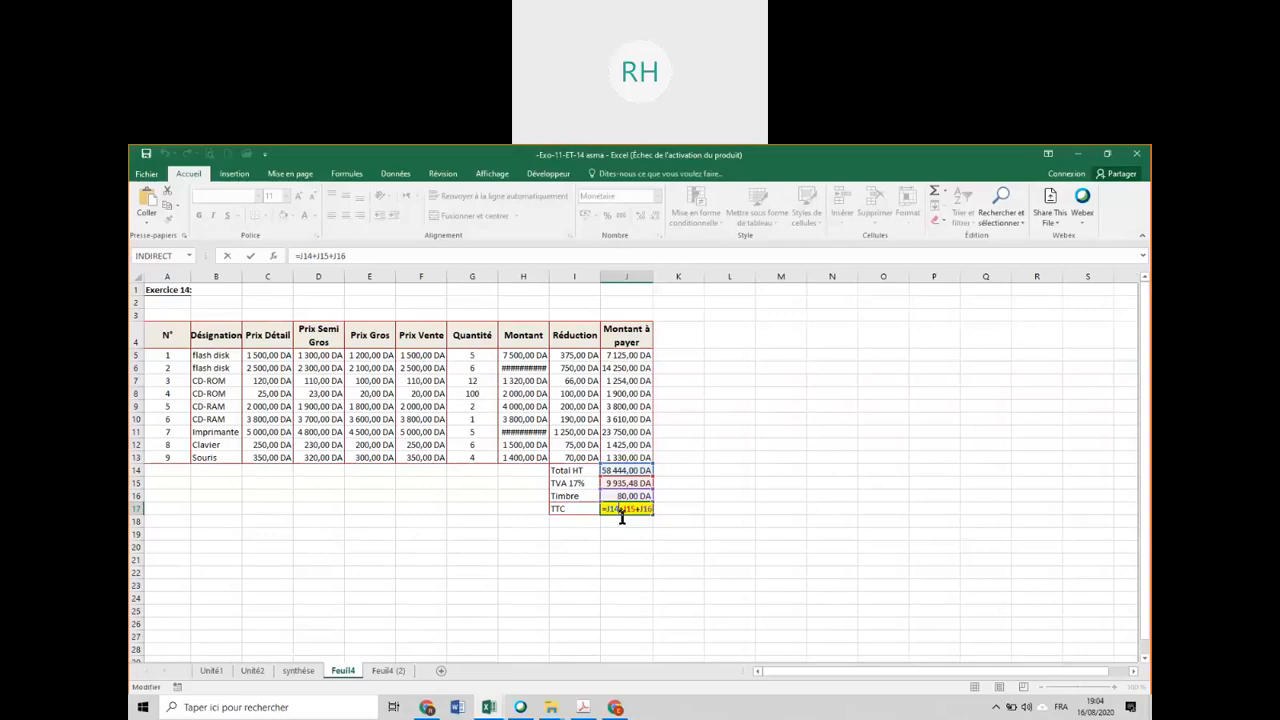
pyautogui.doubleClick(651, 515)
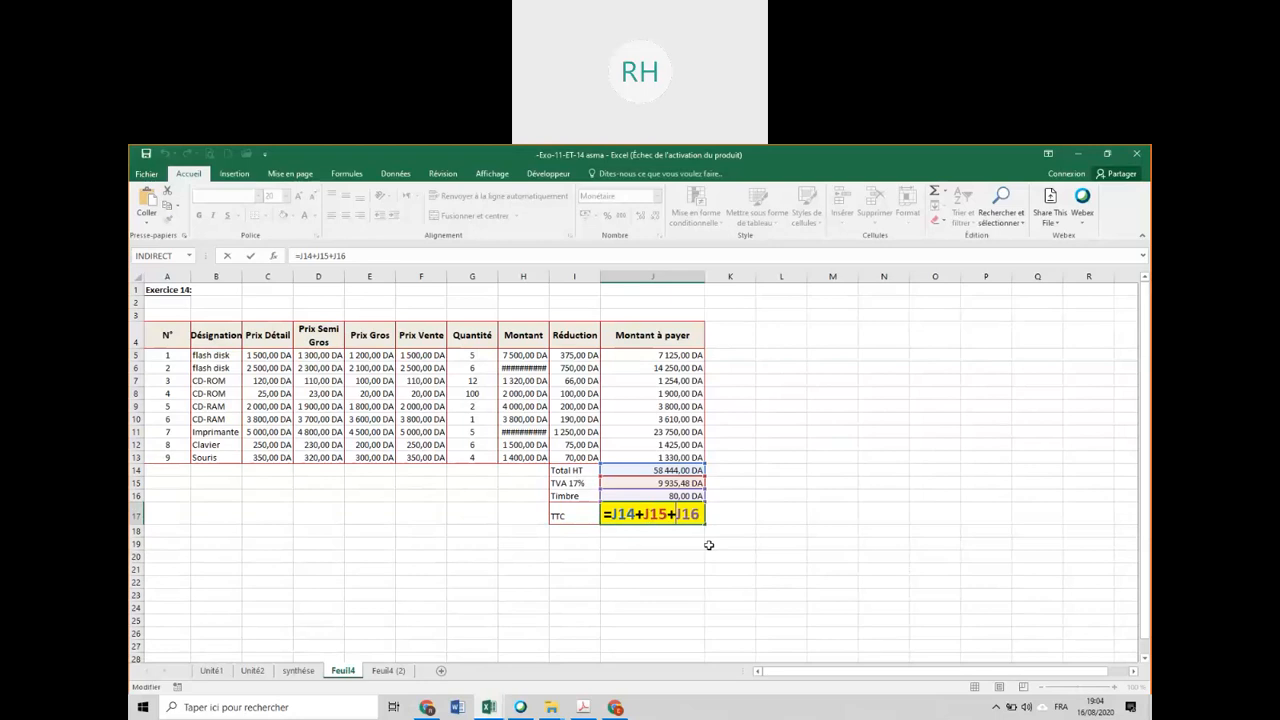
pyautogui.click(418, 356)
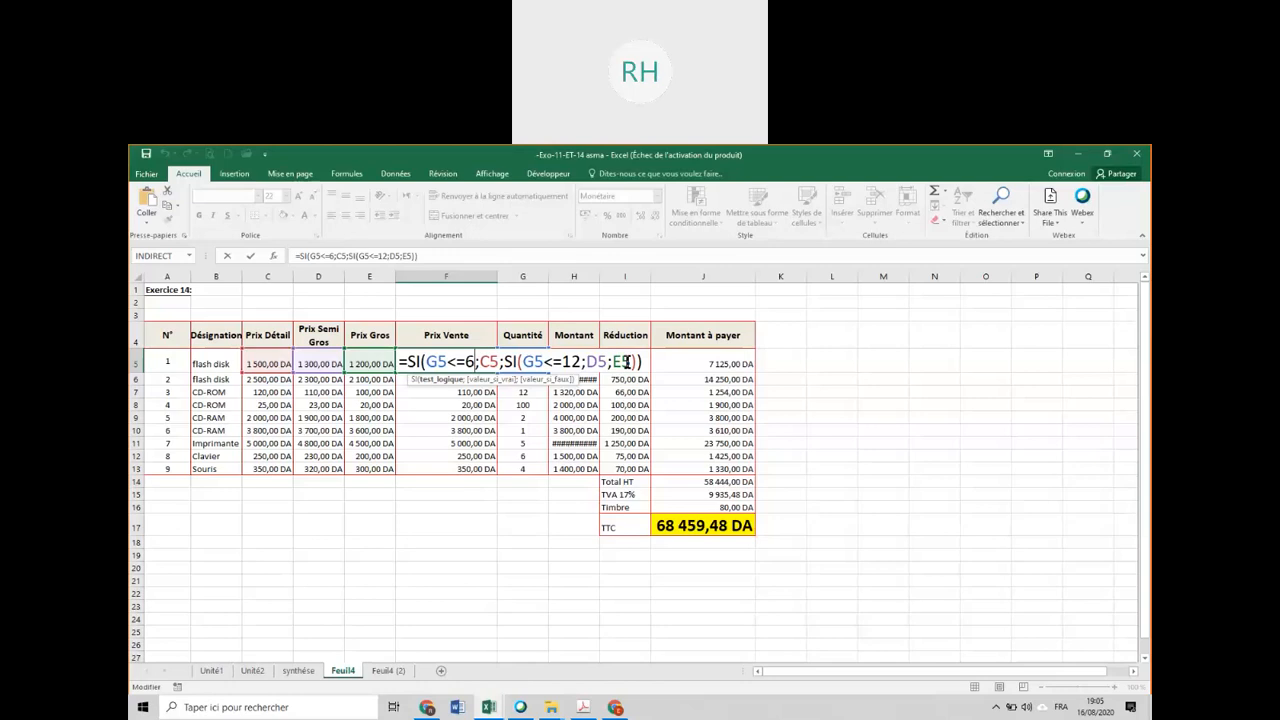
pyautogui.press('Return')
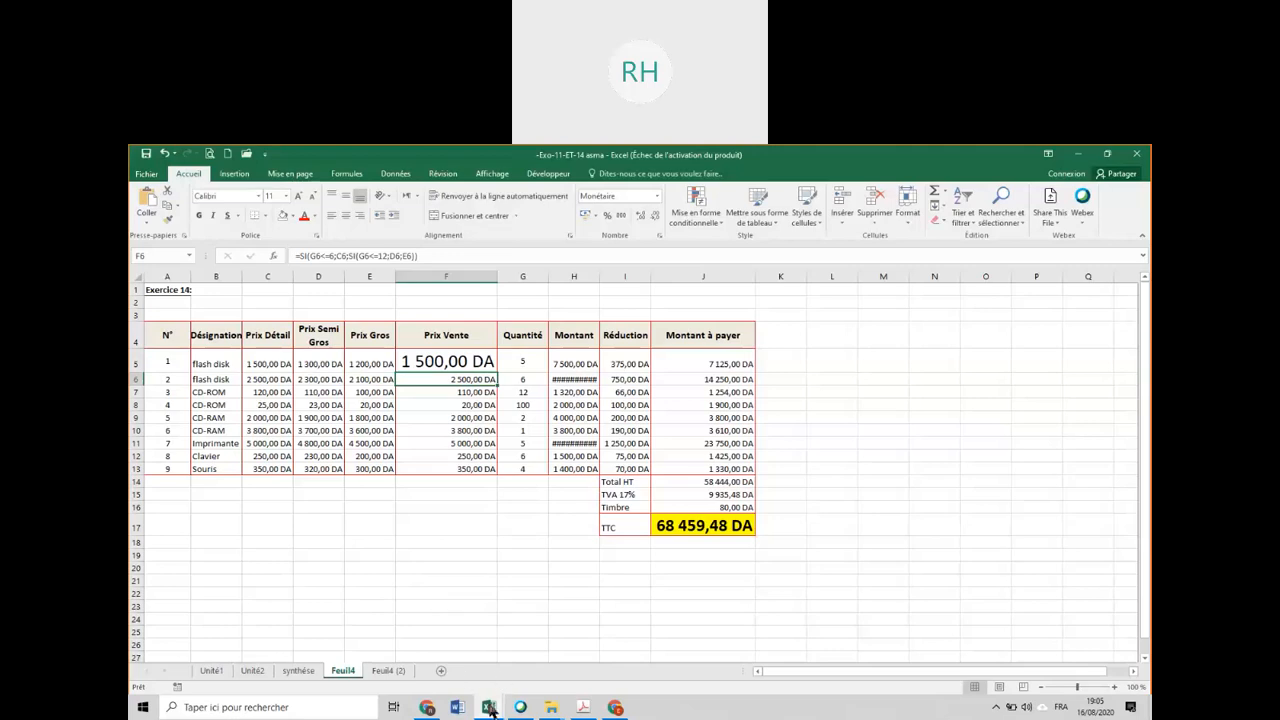
# Return to the marks workbook and clear the average formula for Arabe in D6.
pyautogui.moveTo(490, 709)
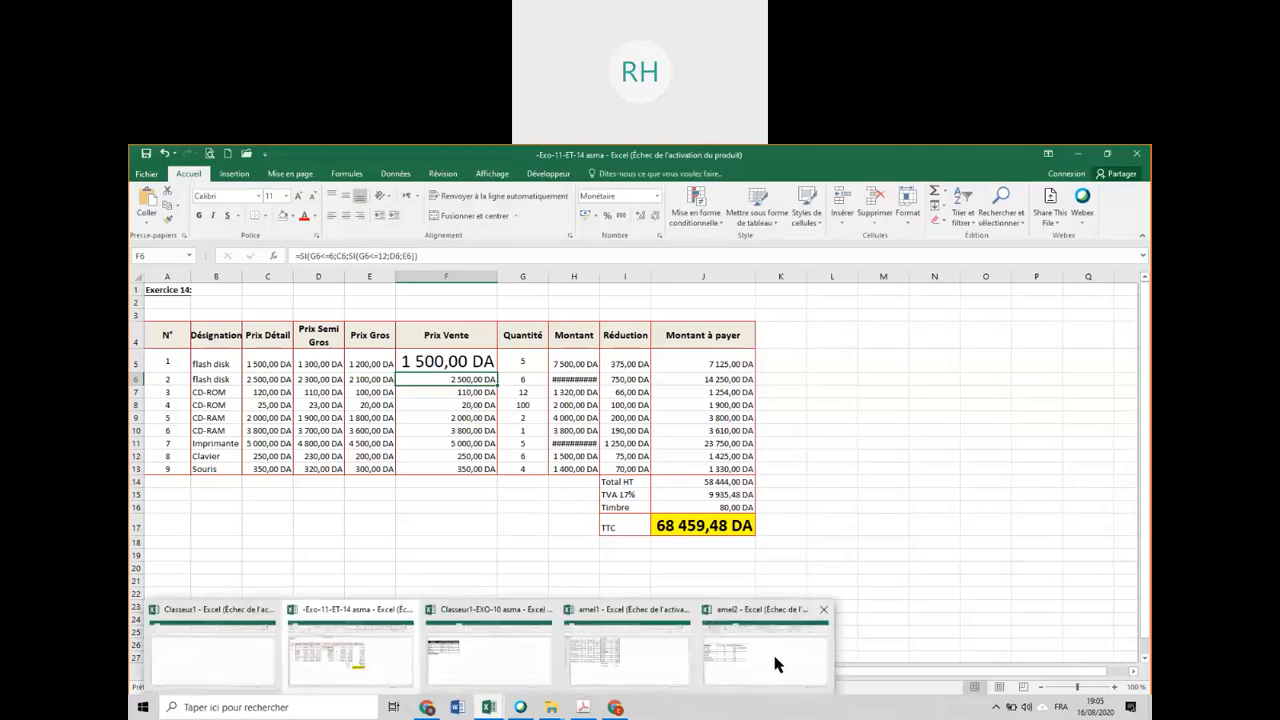
pyautogui.click(772, 651)
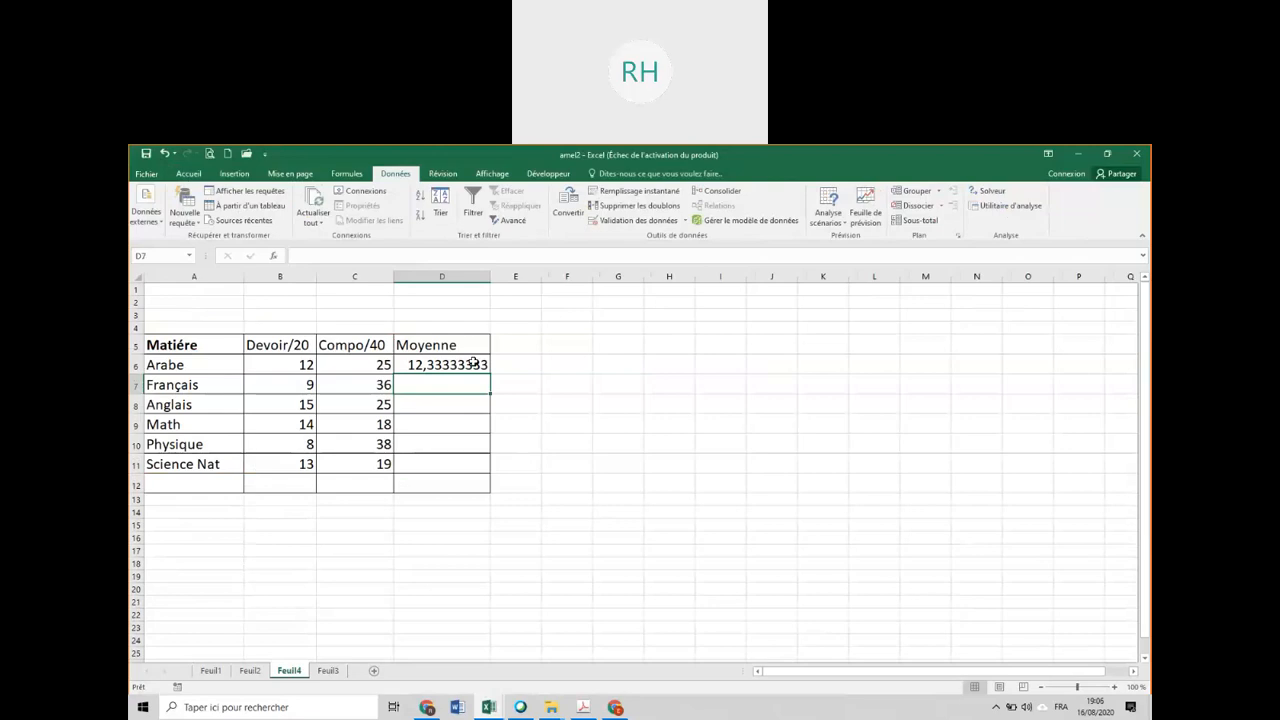
pyautogui.click(473, 364)
pyautogui.press('Delete')
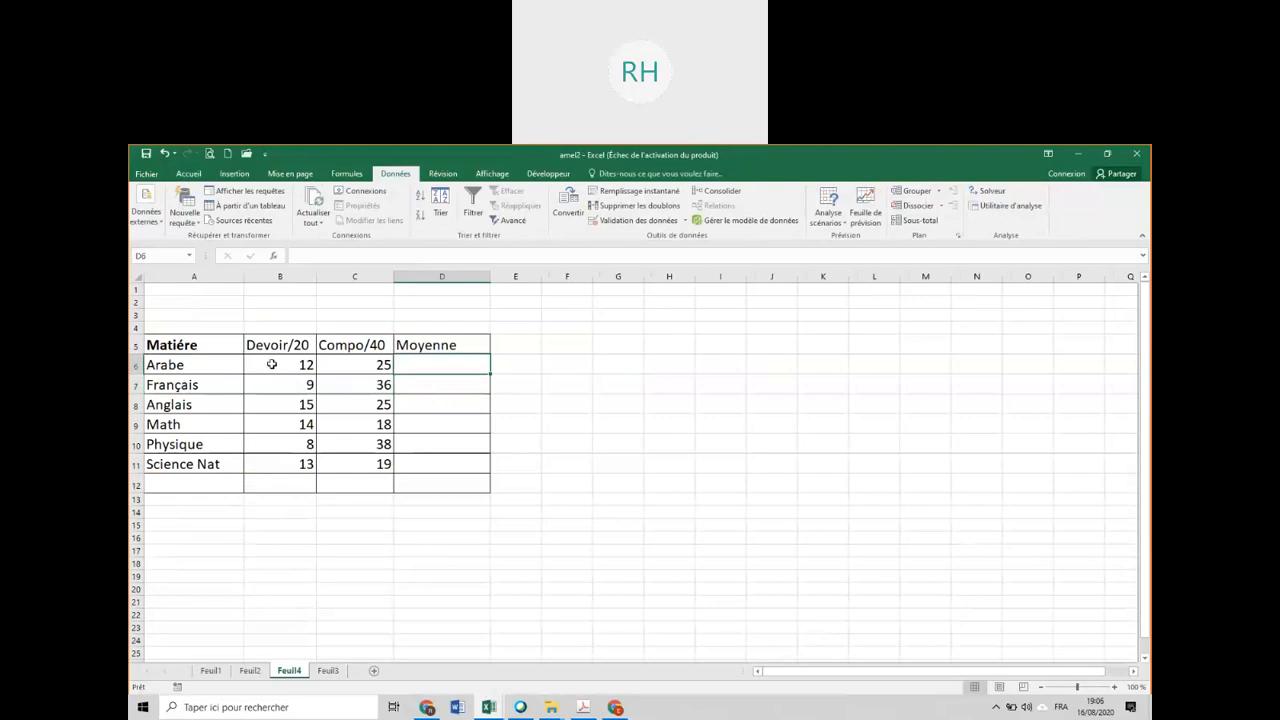
pyautogui.moveTo(271, 364); pyautogui.dragTo(274, 466)
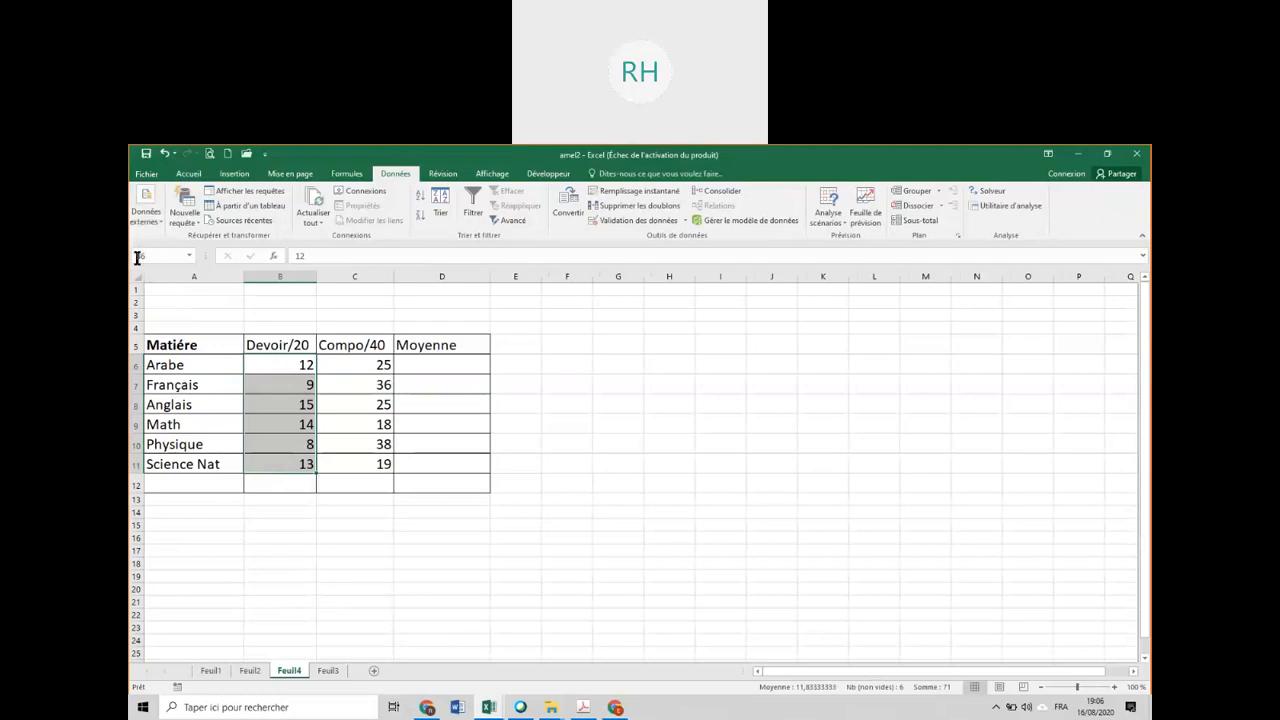
pyautogui.click(151, 256)
pyautogui.click(552, 338)
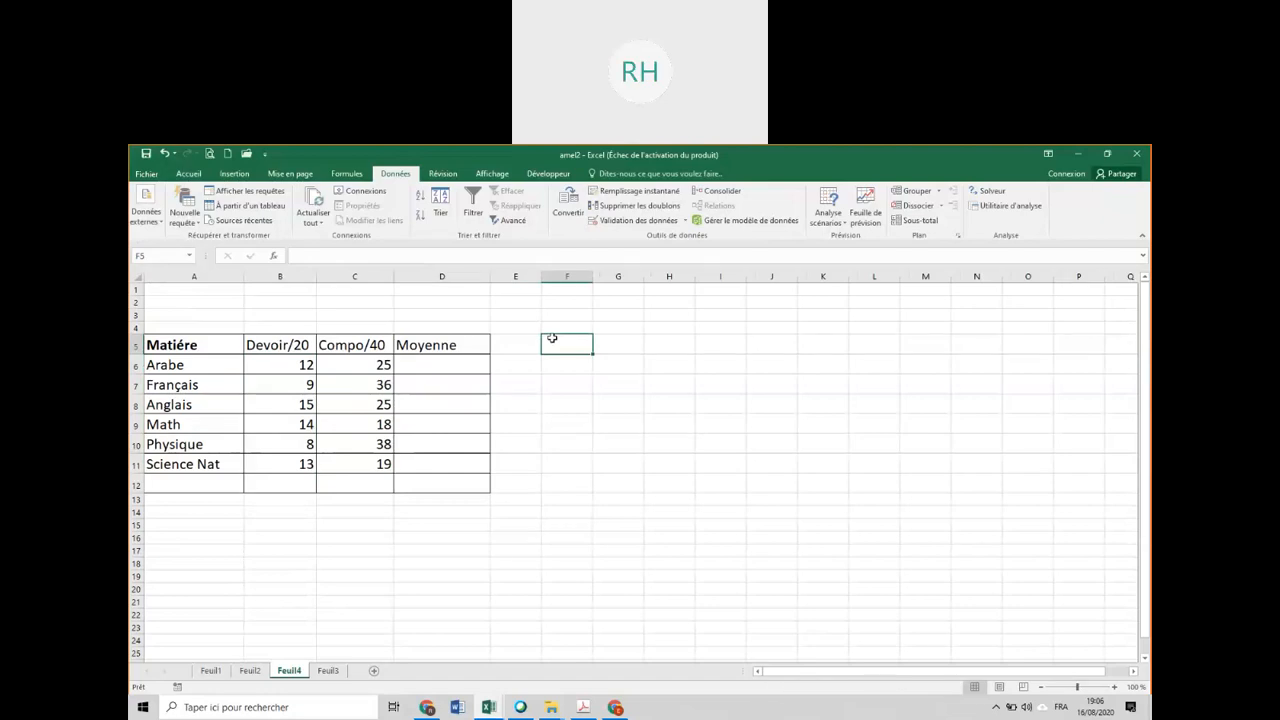
# Name the Devoir/20 marks range B6:B11 "devoir" and the Compo/40 marks range C6:C11 "compo".
pyautogui.moveTo(282, 367); pyautogui.dragTo(282, 466)
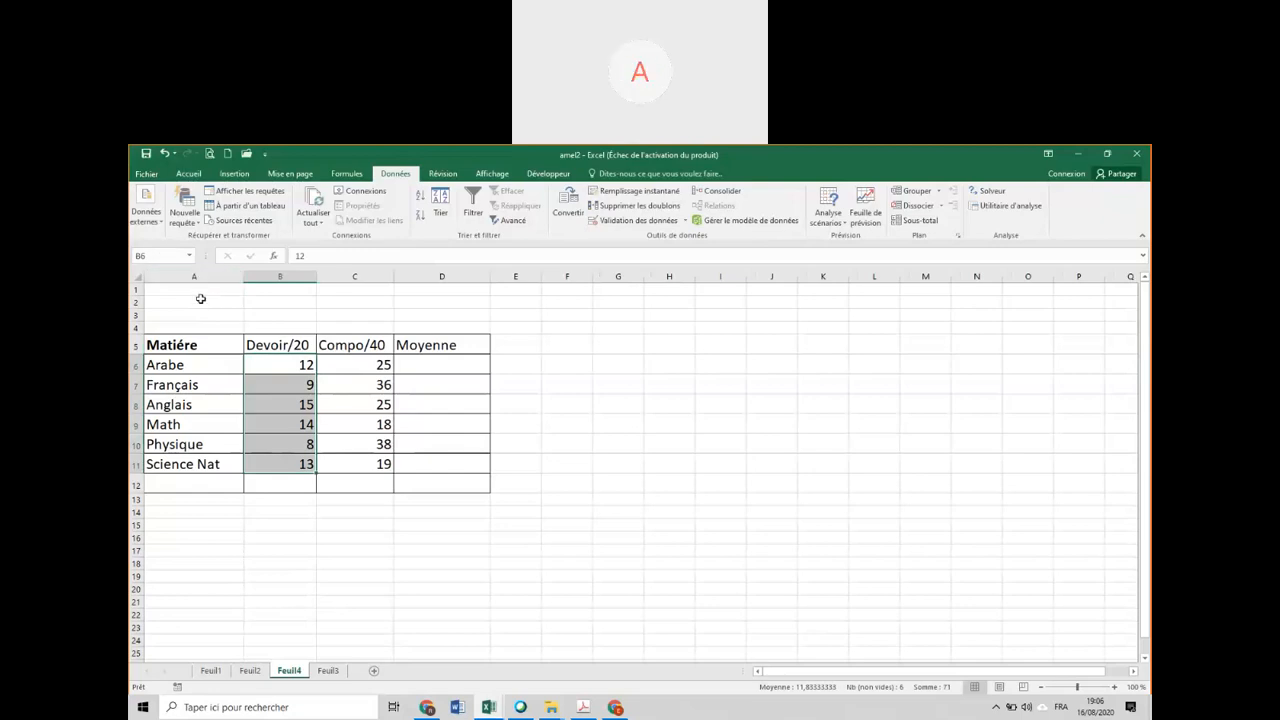
pyautogui.click(164, 256)
pyautogui.write('devoir')
pyautogui.press('Return')
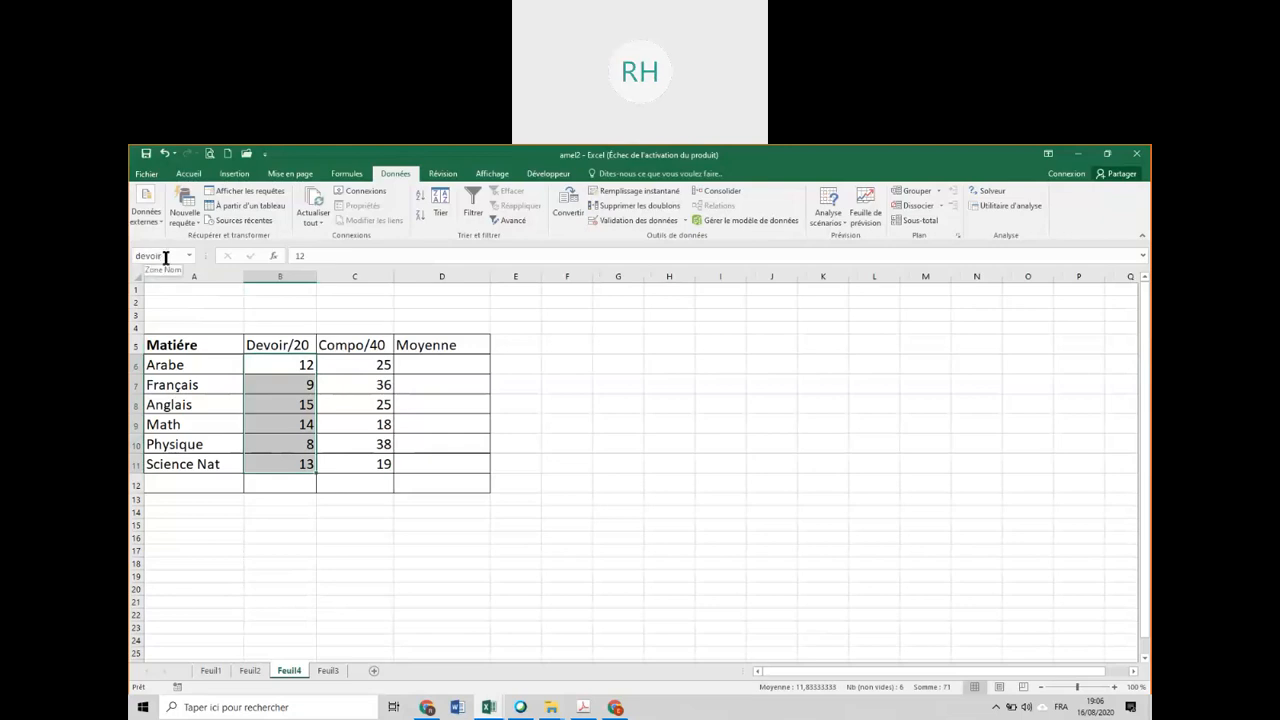
pyautogui.moveTo(348, 365); pyautogui.dragTo(356, 466)
pyautogui.click(149, 257)
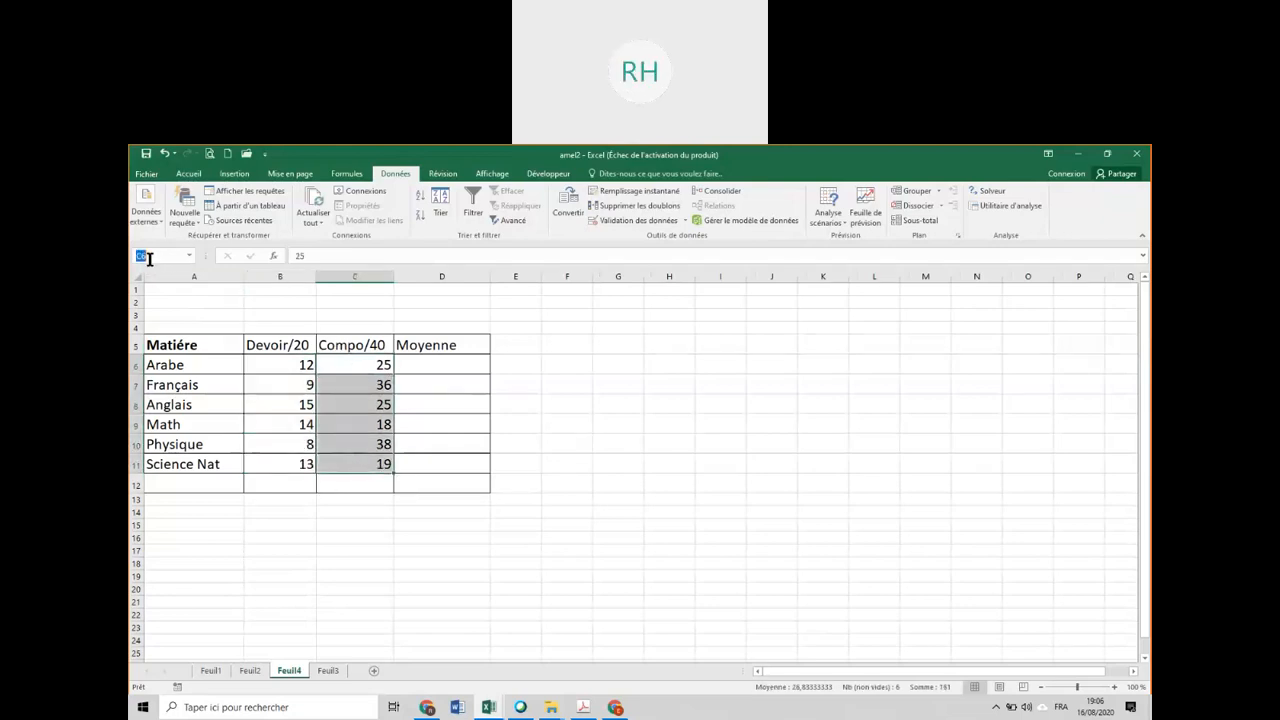
pyautogui.write('compo')
pyautogui.press('Return')
# Enlarge the font of the Moyenne cell D6 for Arabe to size 72.
pyautogui.click(434, 366)
pyautogui.click(188, 173)
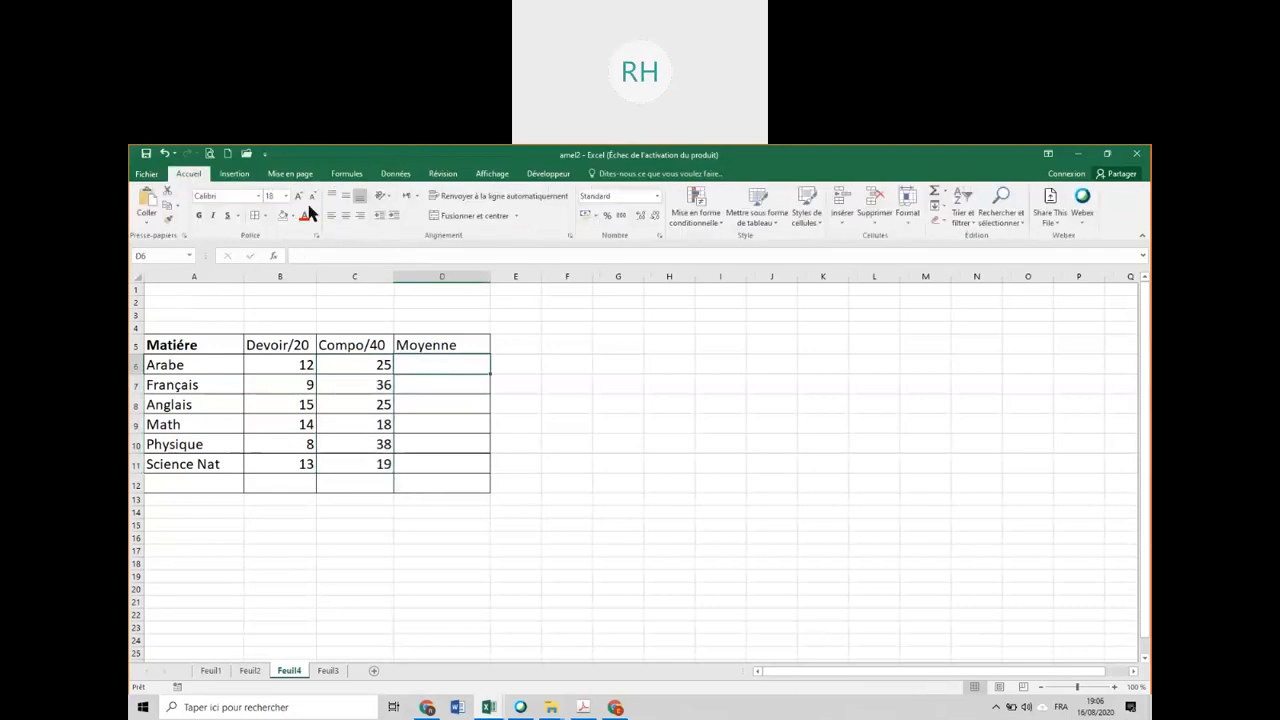
pyautogui.click(300, 198)
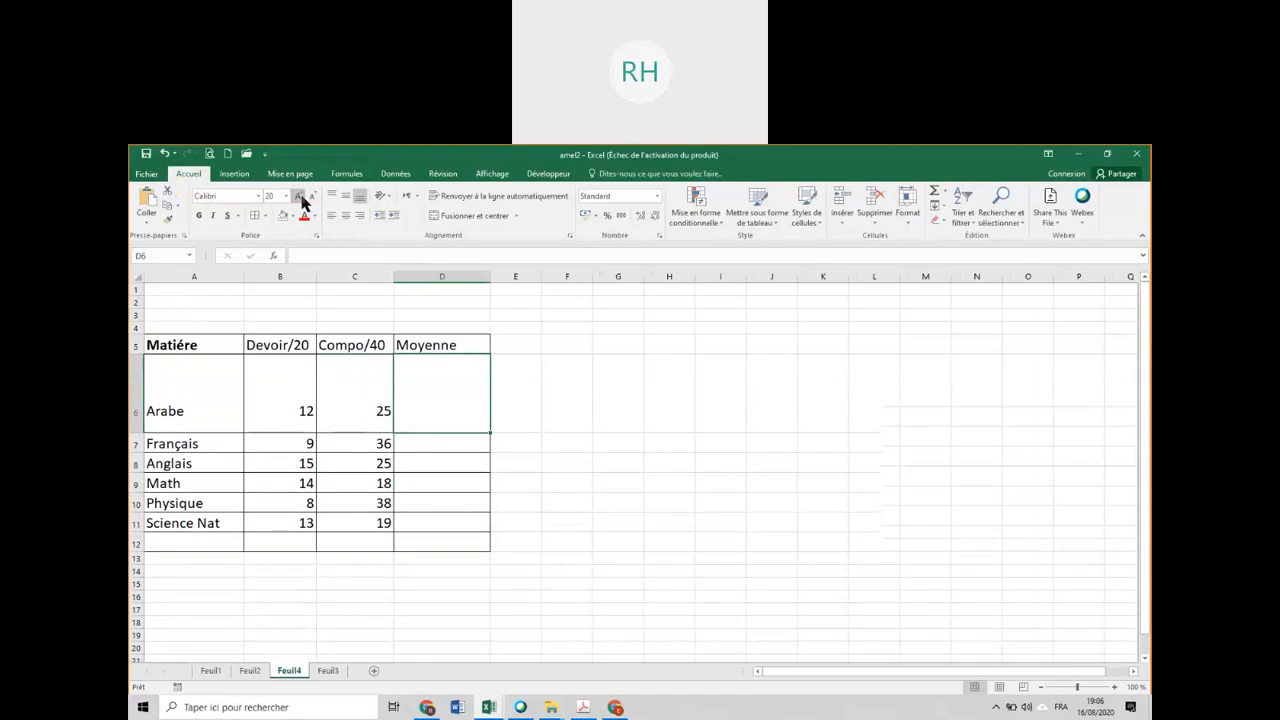
# Calculate the Moyenne for Arabe in D6 from the named ranges with the formula =(devoir+compo)/3.
pyautogui.write('=')
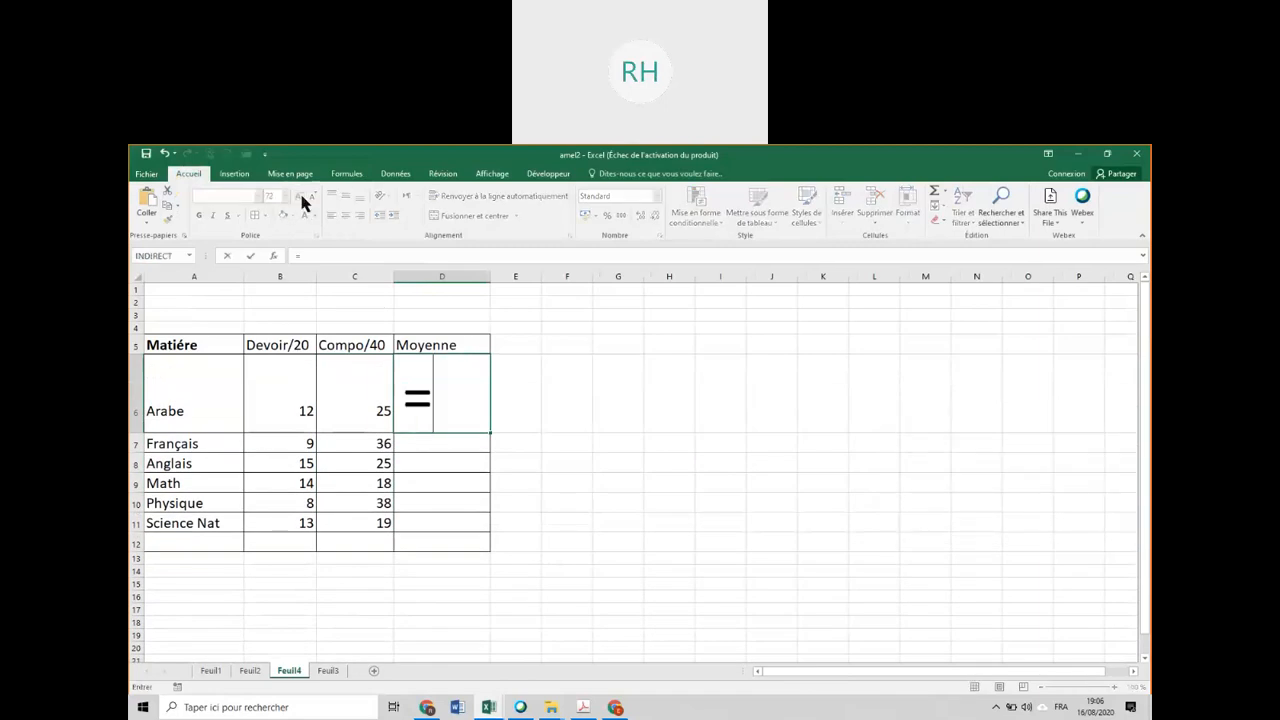
pyautogui.write('(d')
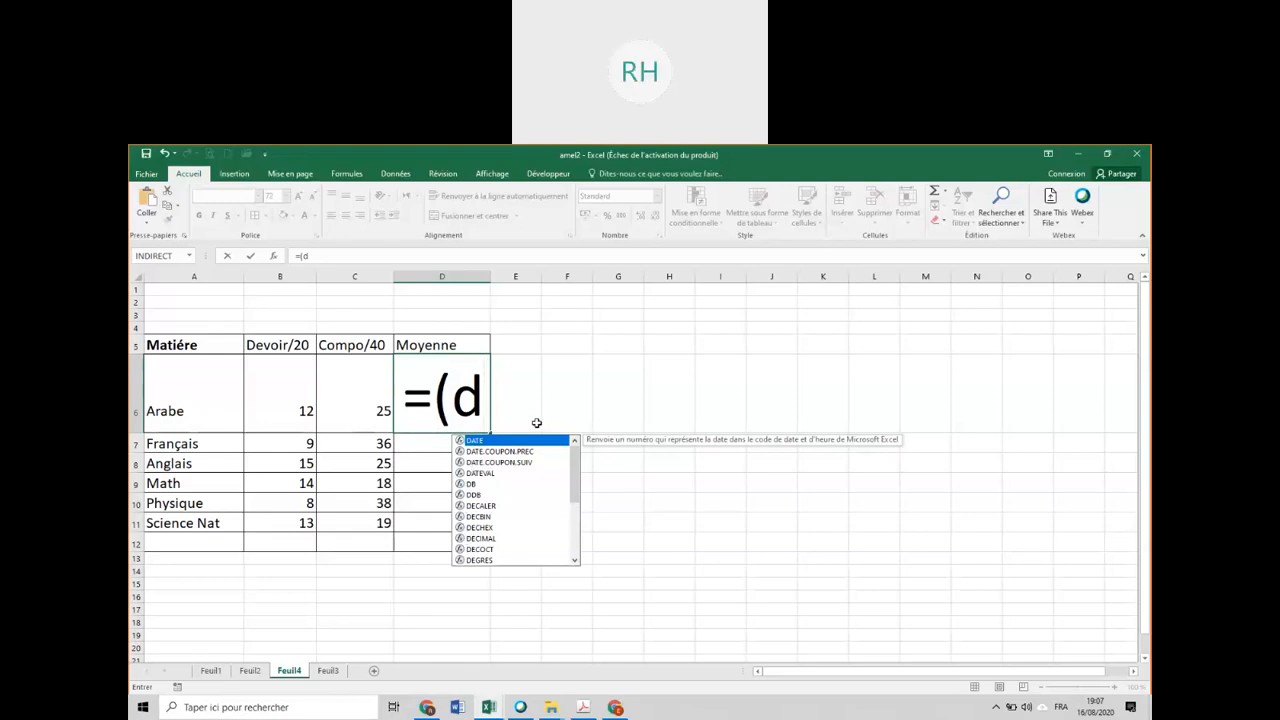
pyautogui.write('e')
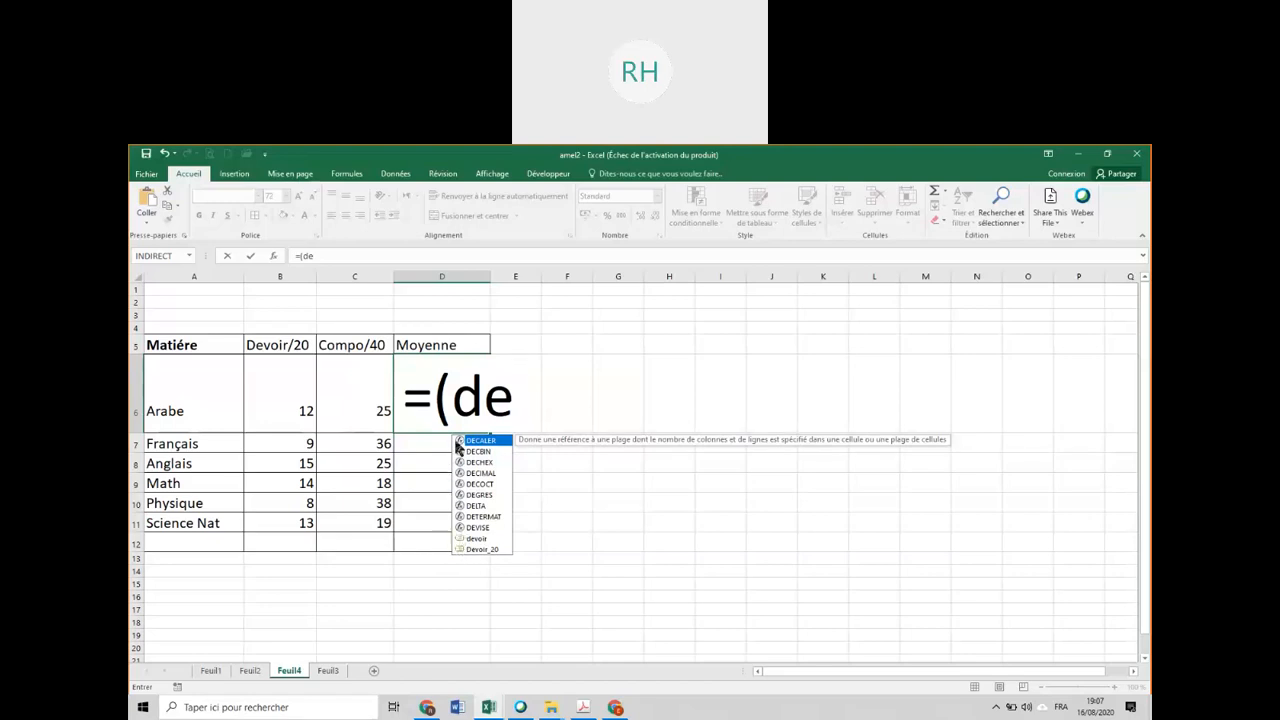
pyautogui.doubleClick(480, 539)
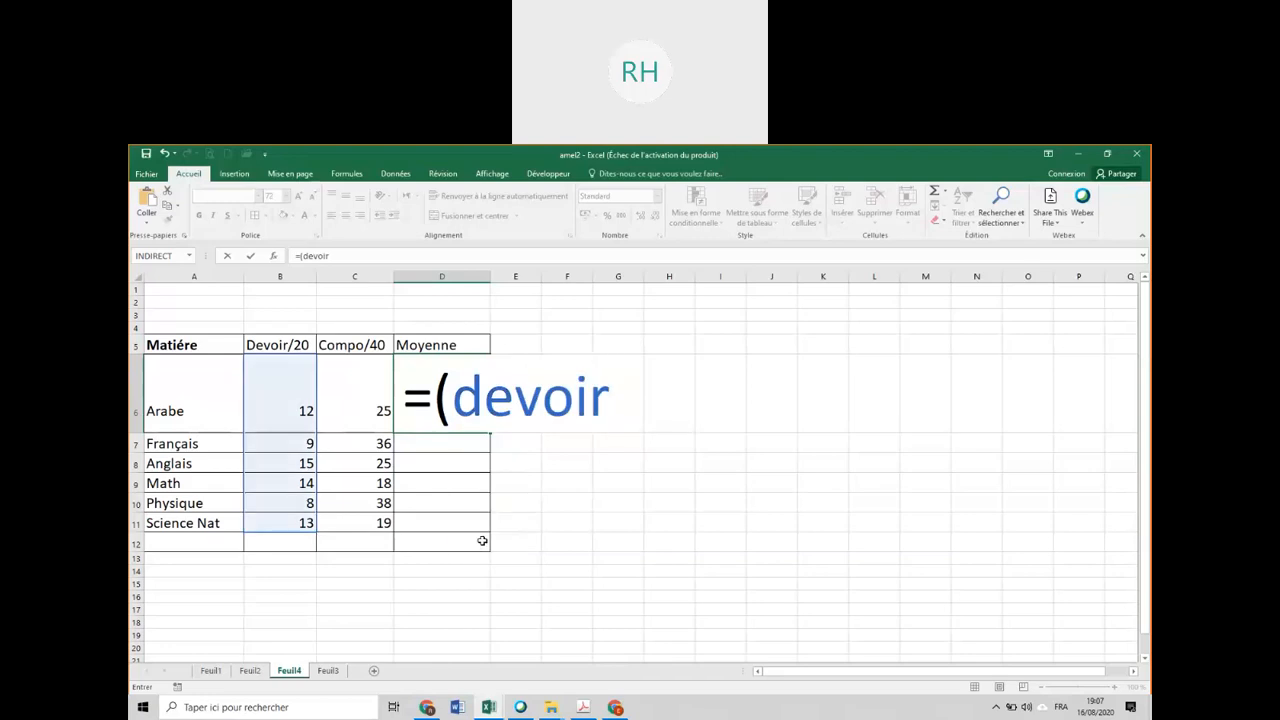
pyautogui.write('+co')
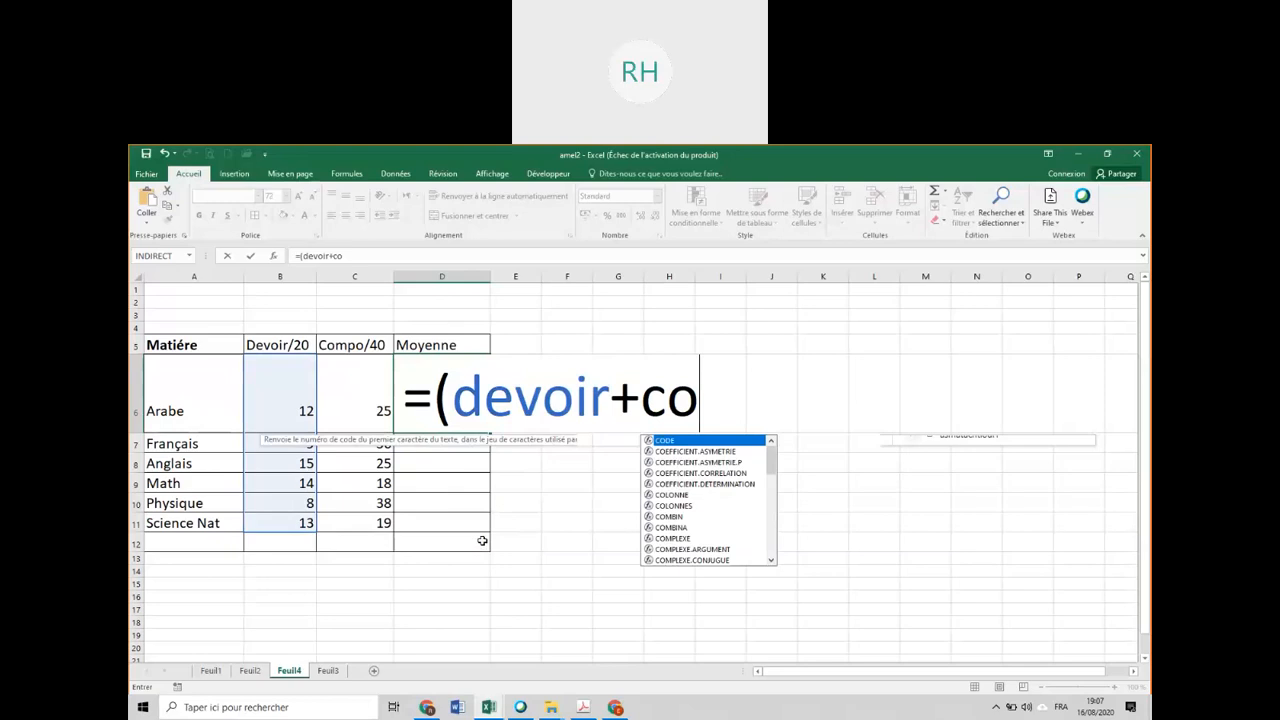
pyautogui.write('mpo')
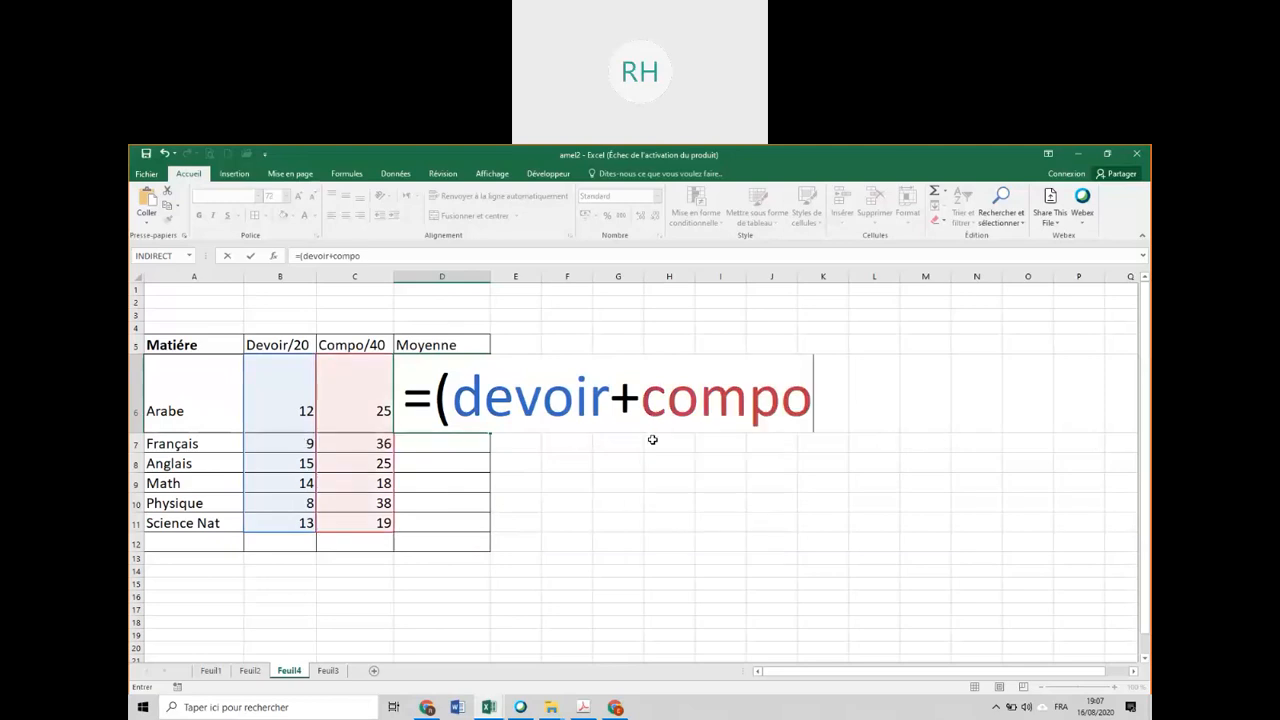
pyautogui.write(')/')
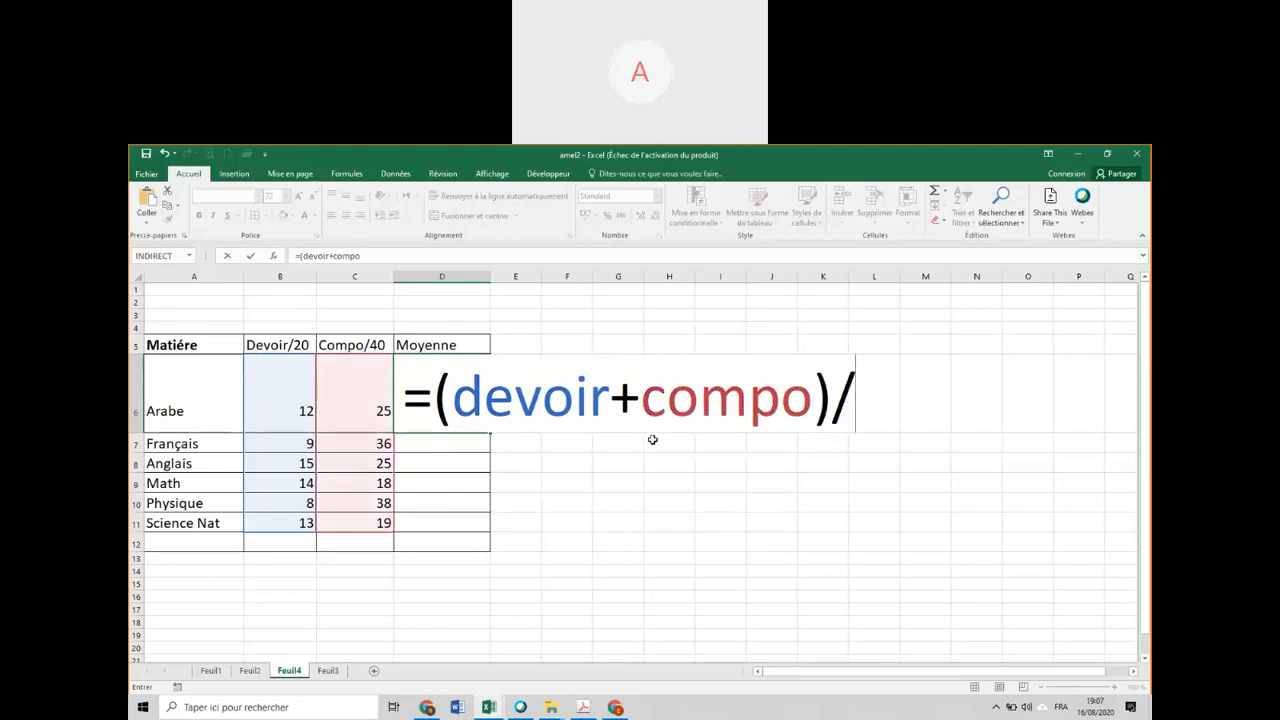
pyautogui.write('3')
pyautogui.press('Return')
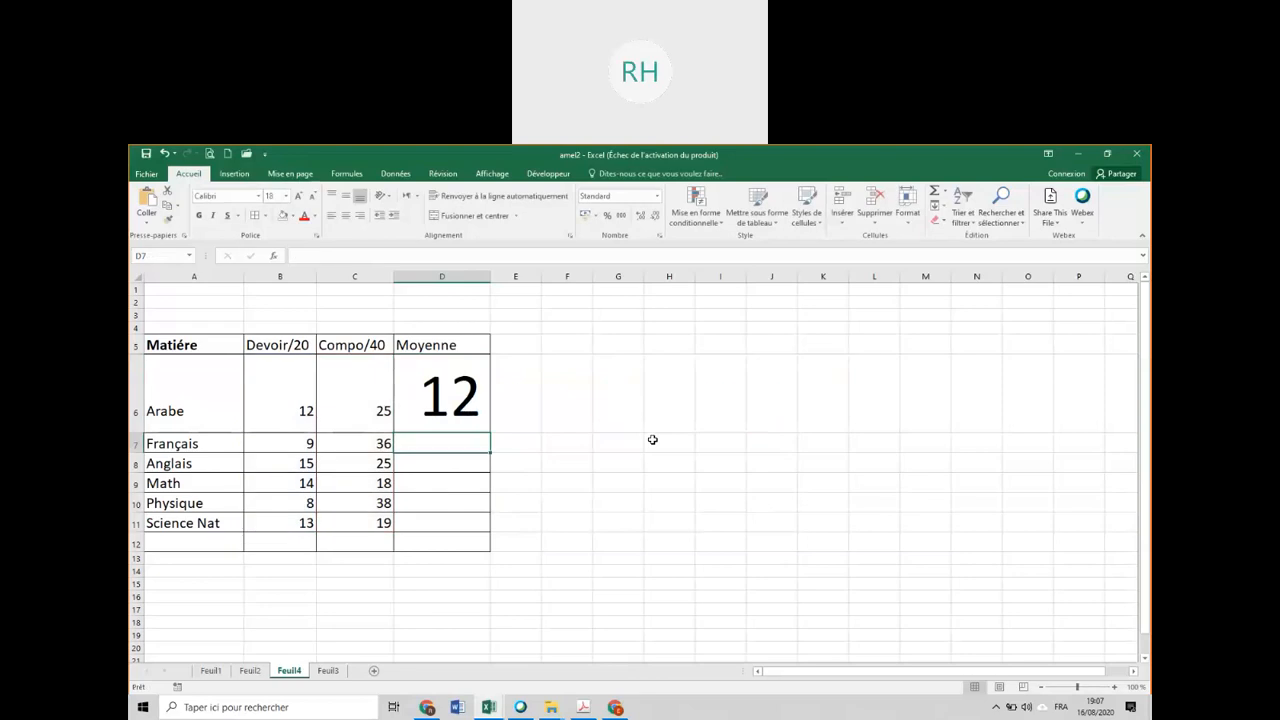
# Inspect the Moyenne formula in D6 and the ranges that its names devoir and compo refer to.
pyautogui.click(450, 406)
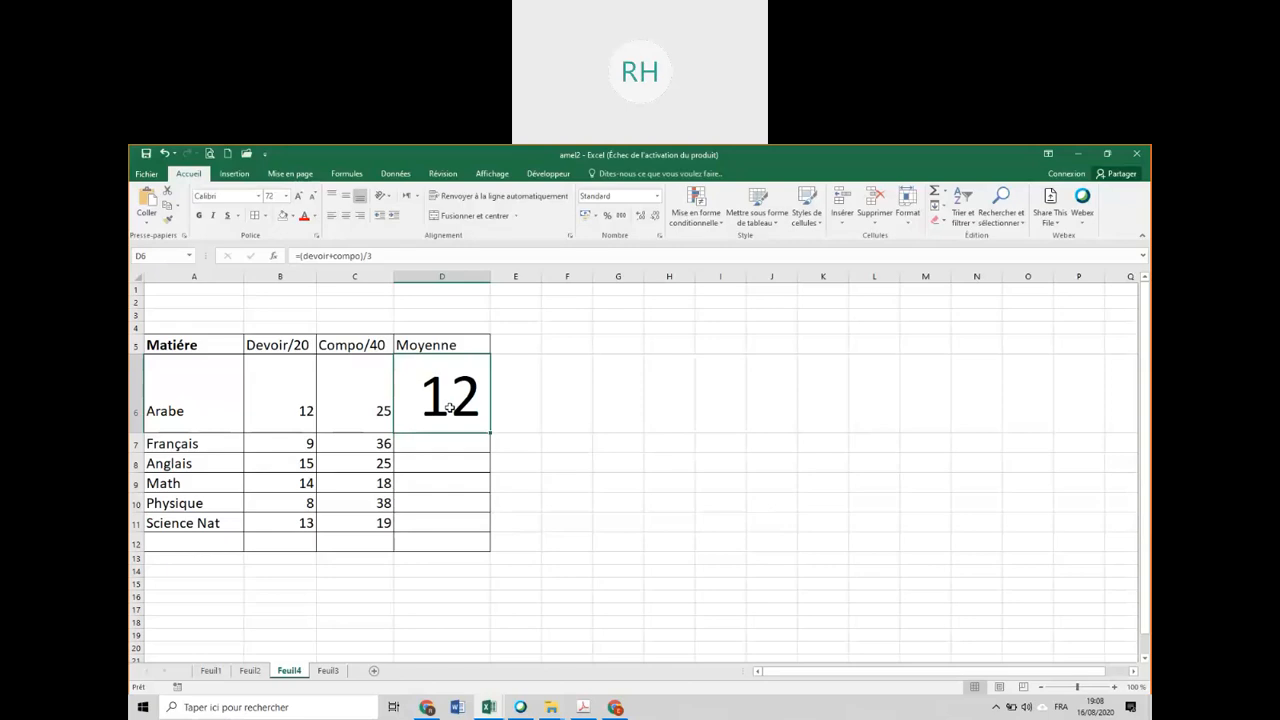
pyautogui.doubleClick(449, 407)
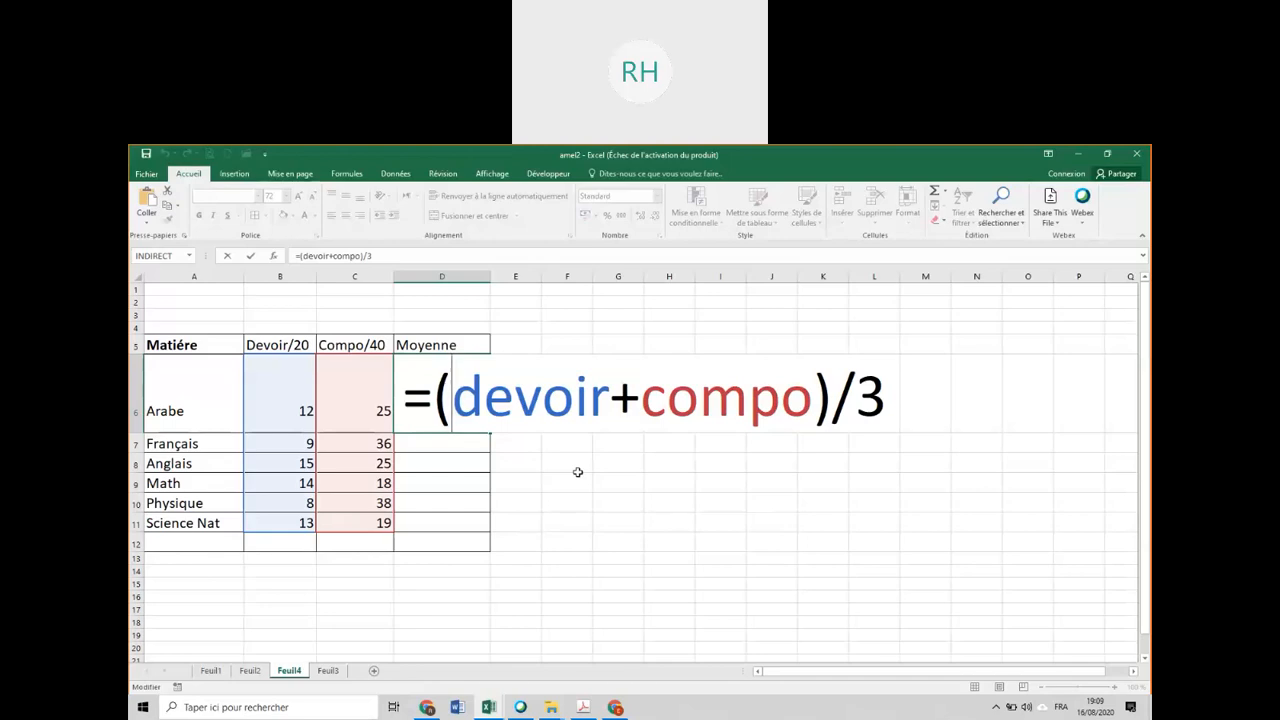
pyautogui.press('Return')
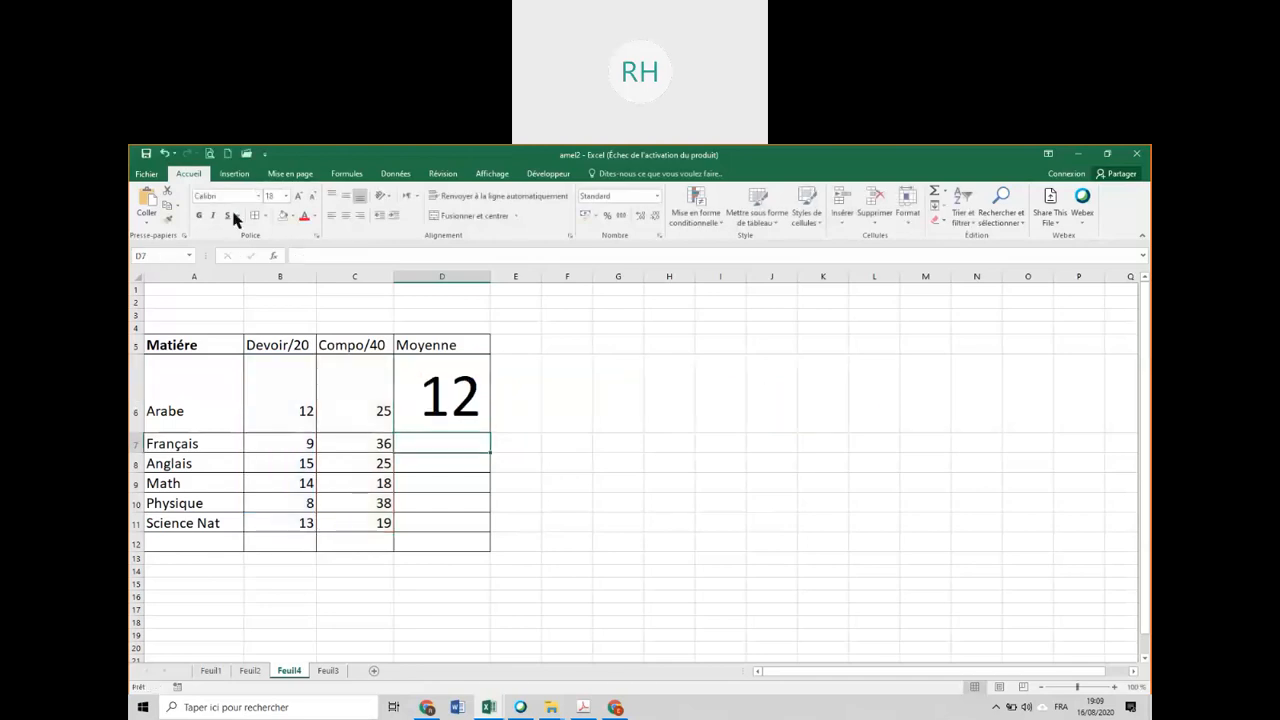
# Go to the named range devoir, and after it to the named range compo, to see which cells each covers.
pyautogui.click(159, 255)
pyautogui.write('devoir')
pyautogui.press('Return')
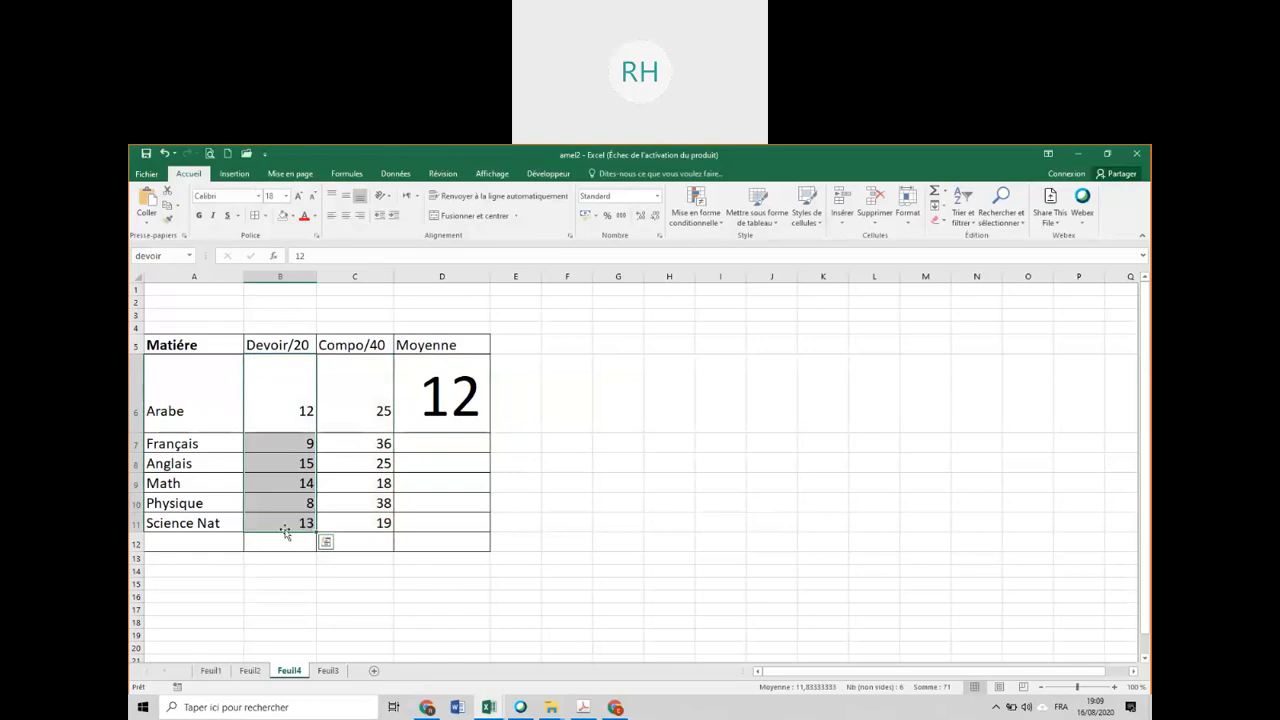
pyautogui.click(160, 254)
pyautogui.write('dompo')
pyautogui.press('Return')
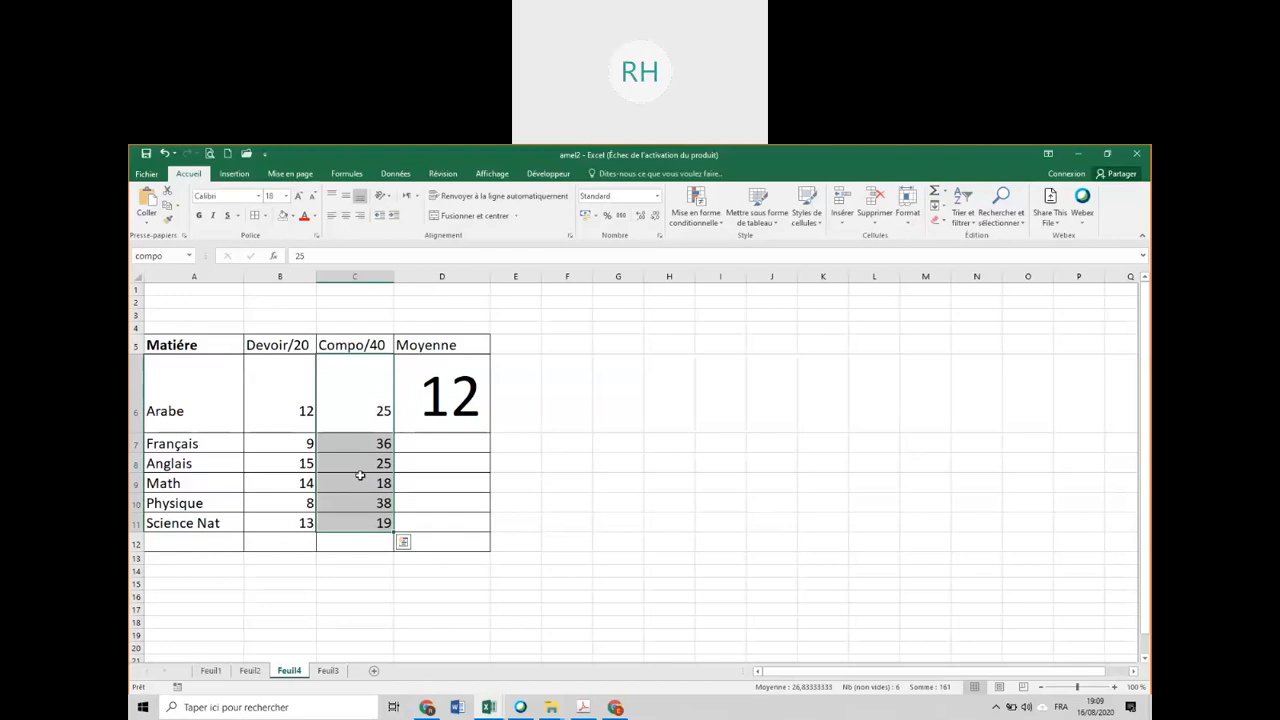
# Review the cell references of the defined names compo, devoir, Devoir_20 and NOTE1 in the Name Manager.
pyautogui.click(404, 174)
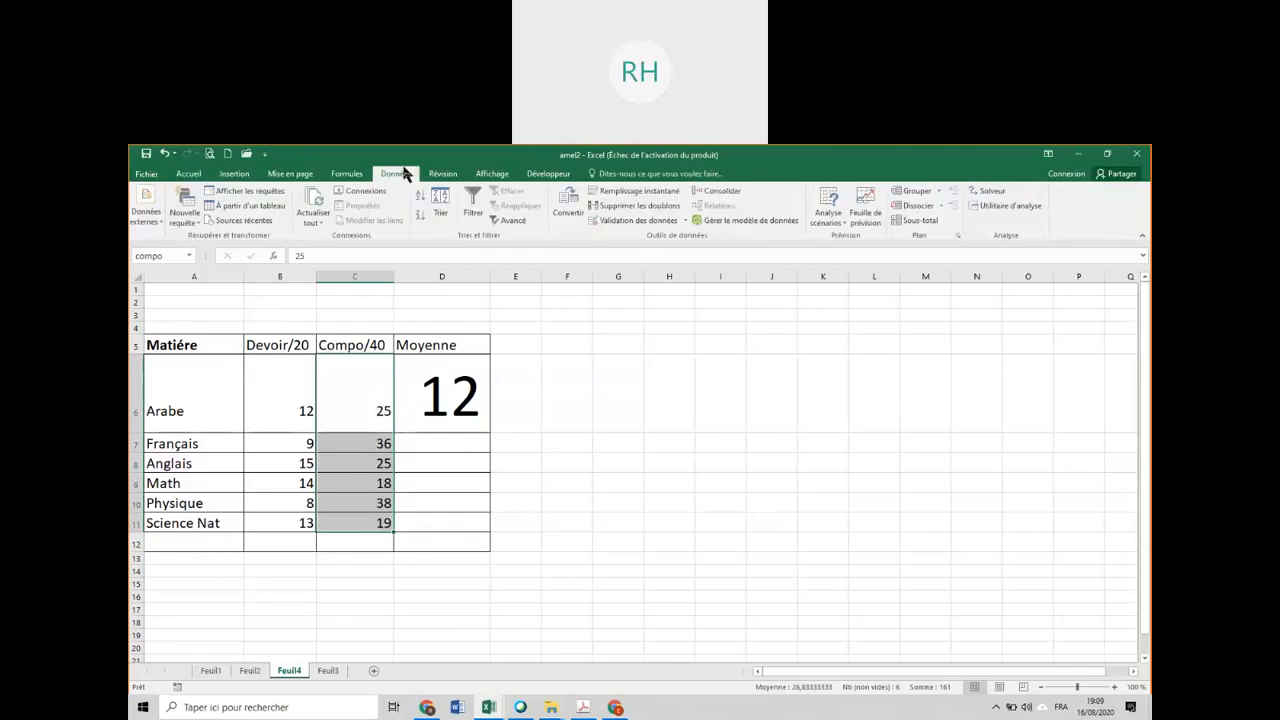
pyautogui.click(348, 175)
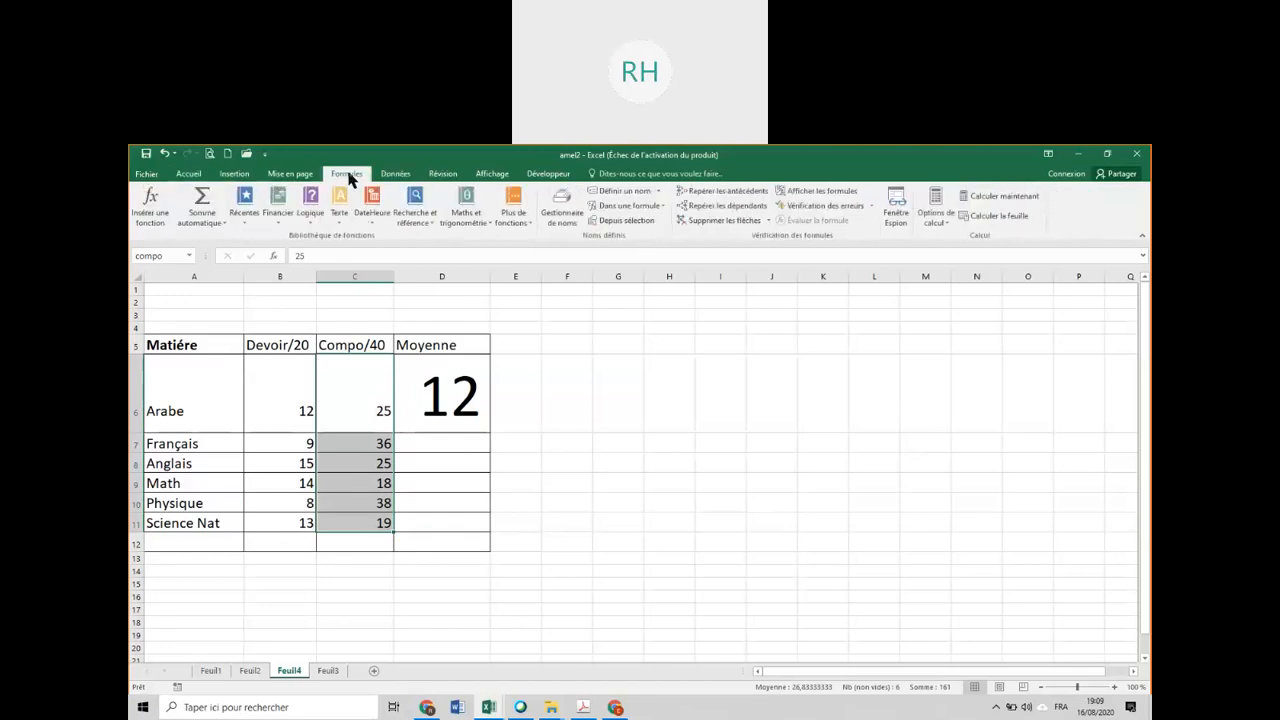
pyautogui.click(558, 216)
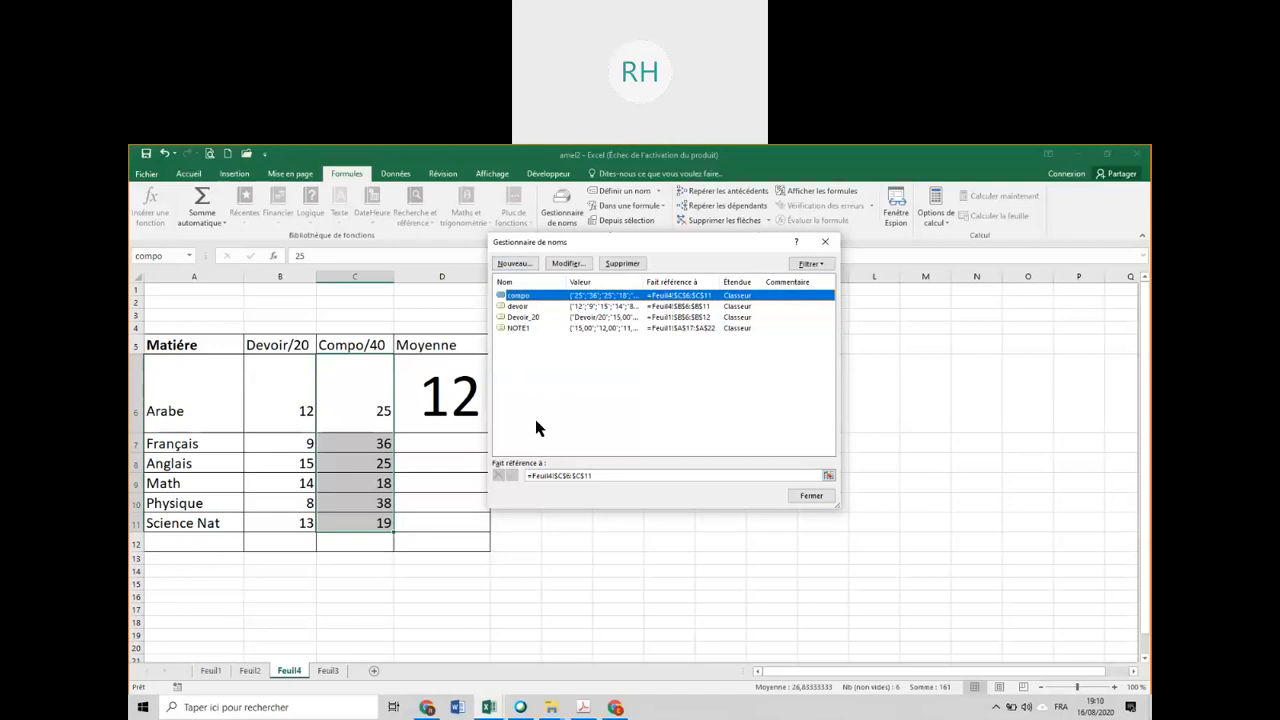
pyautogui.click(602, 475)
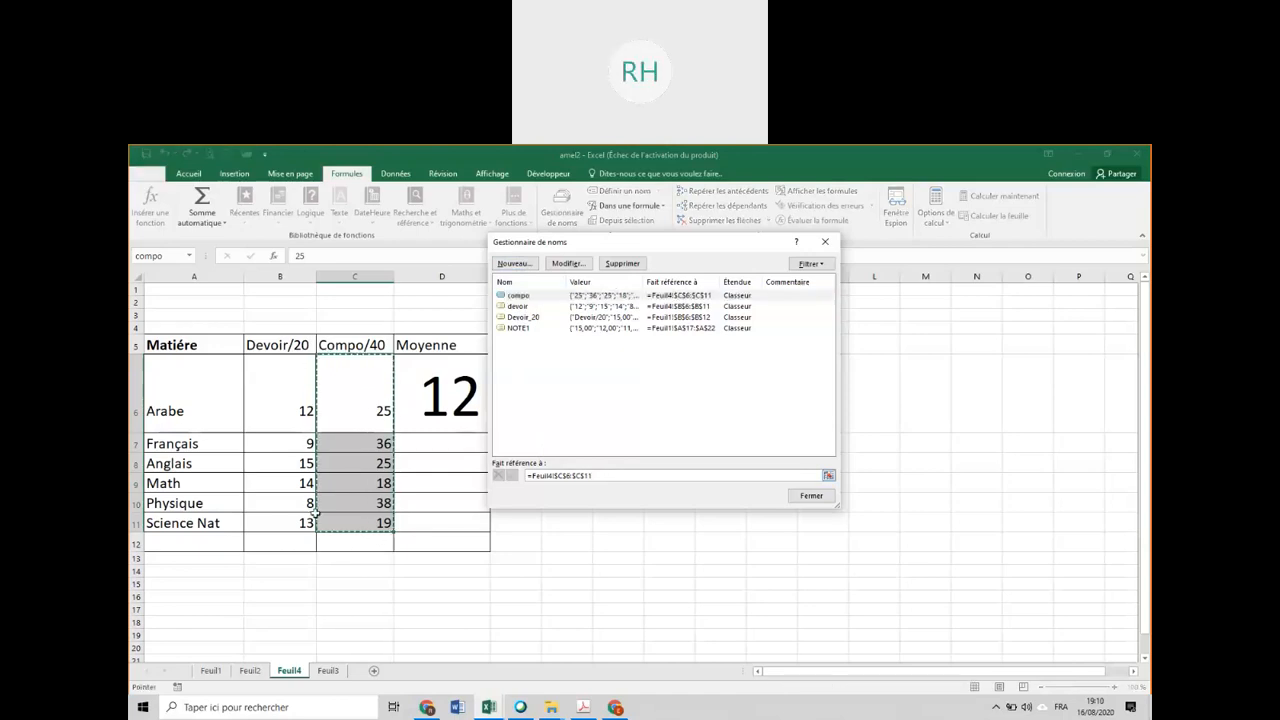
pyautogui.click(527, 307)
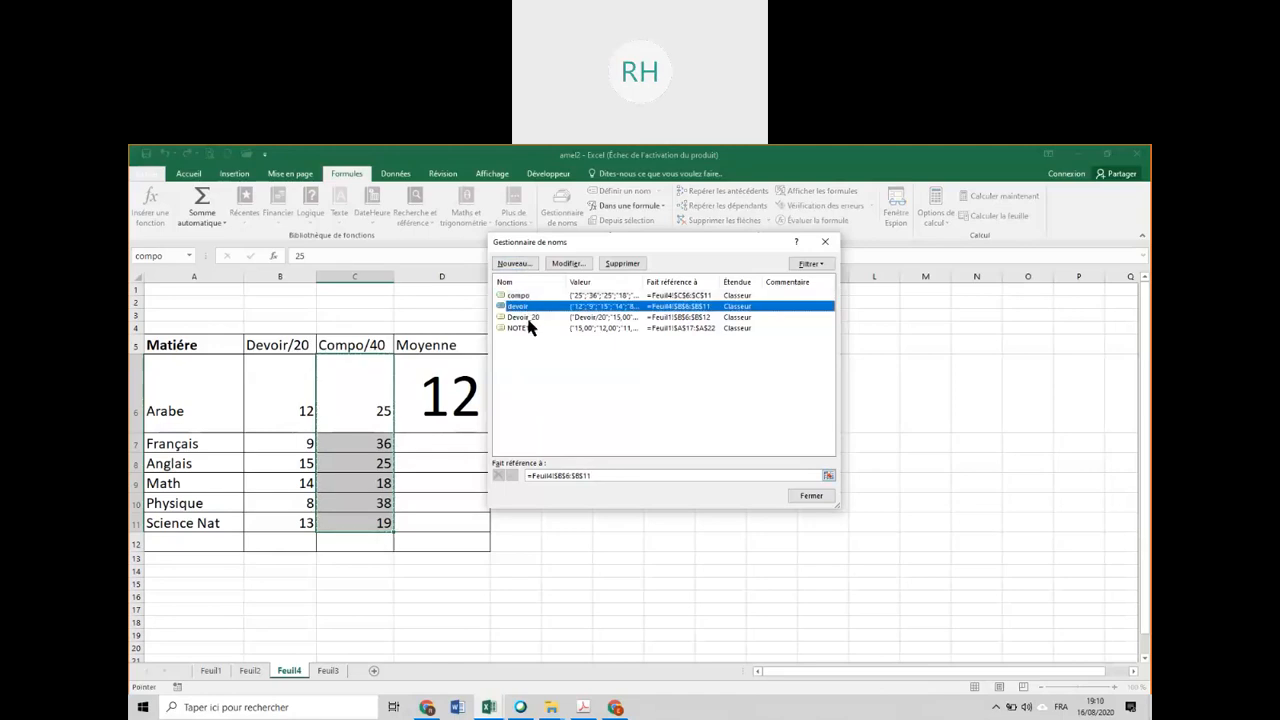
pyautogui.click(566, 473)
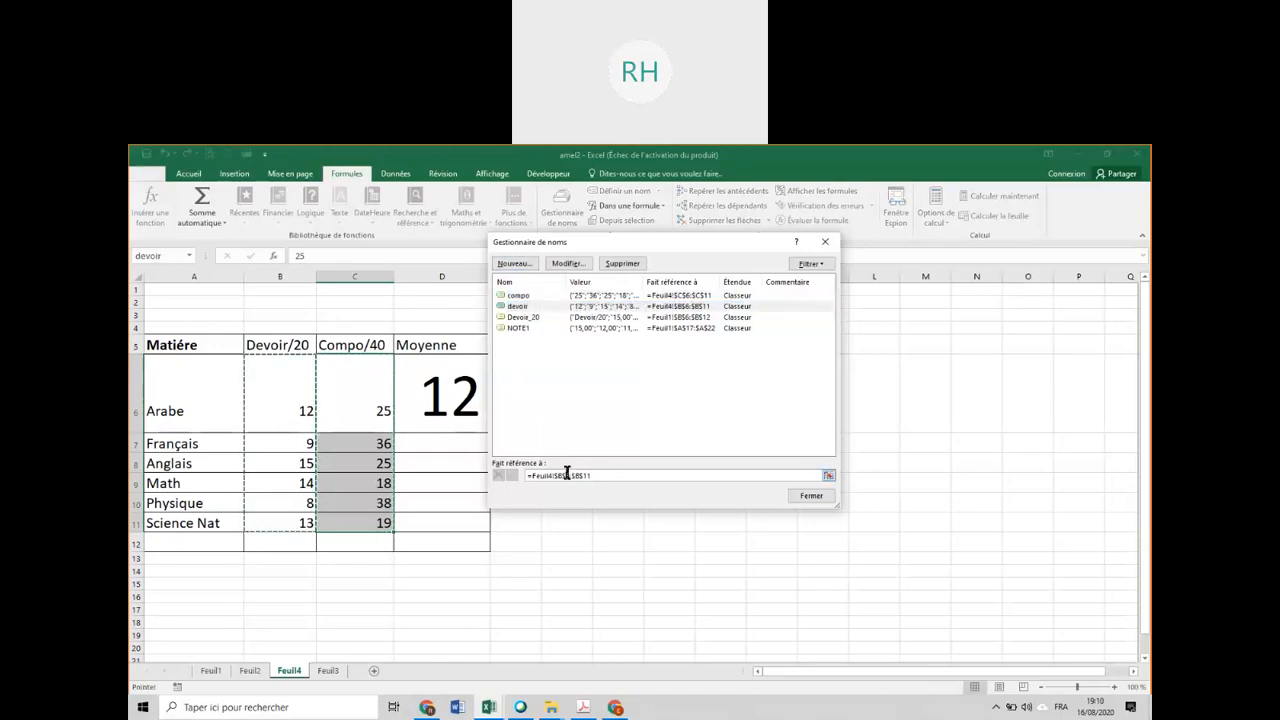
pyautogui.click(532, 317)
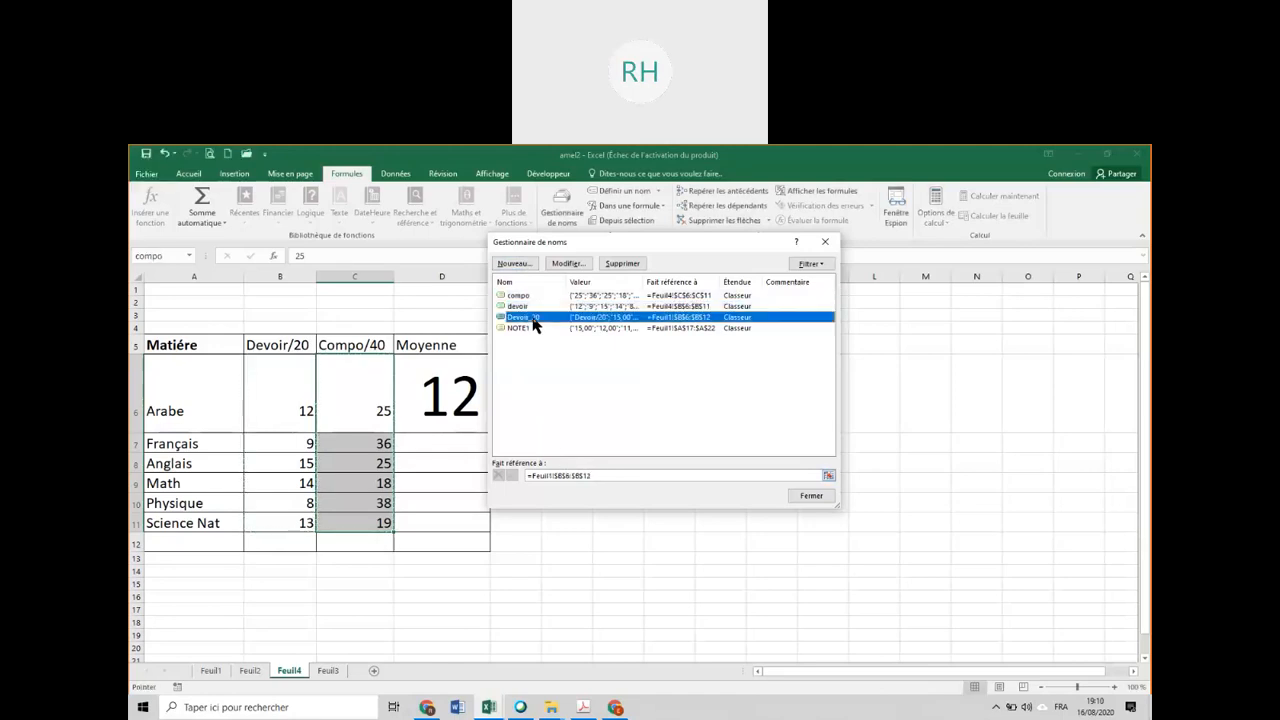
pyautogui.click(560, 474)
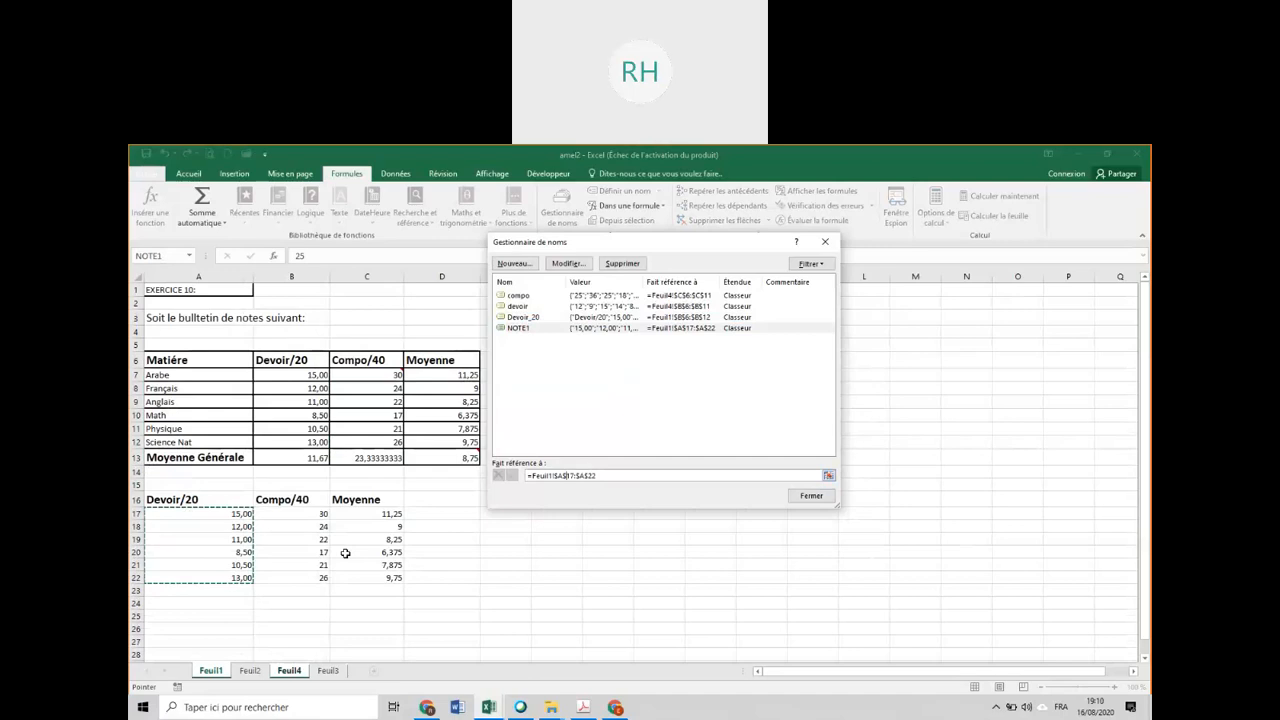
# Compare the names defined in the blank workbook Classeur2 with those defined in amel2.
pyautogui.moveTo(489, 707)
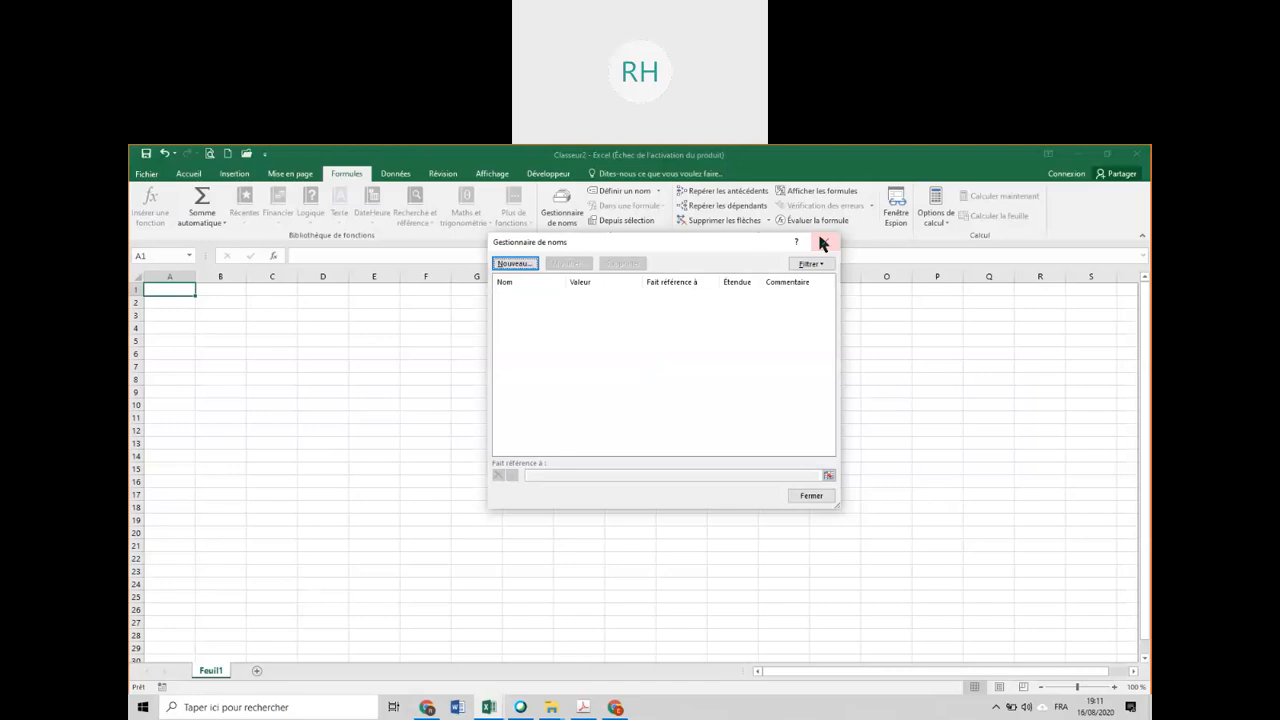
pyautogui.click(820, 240)
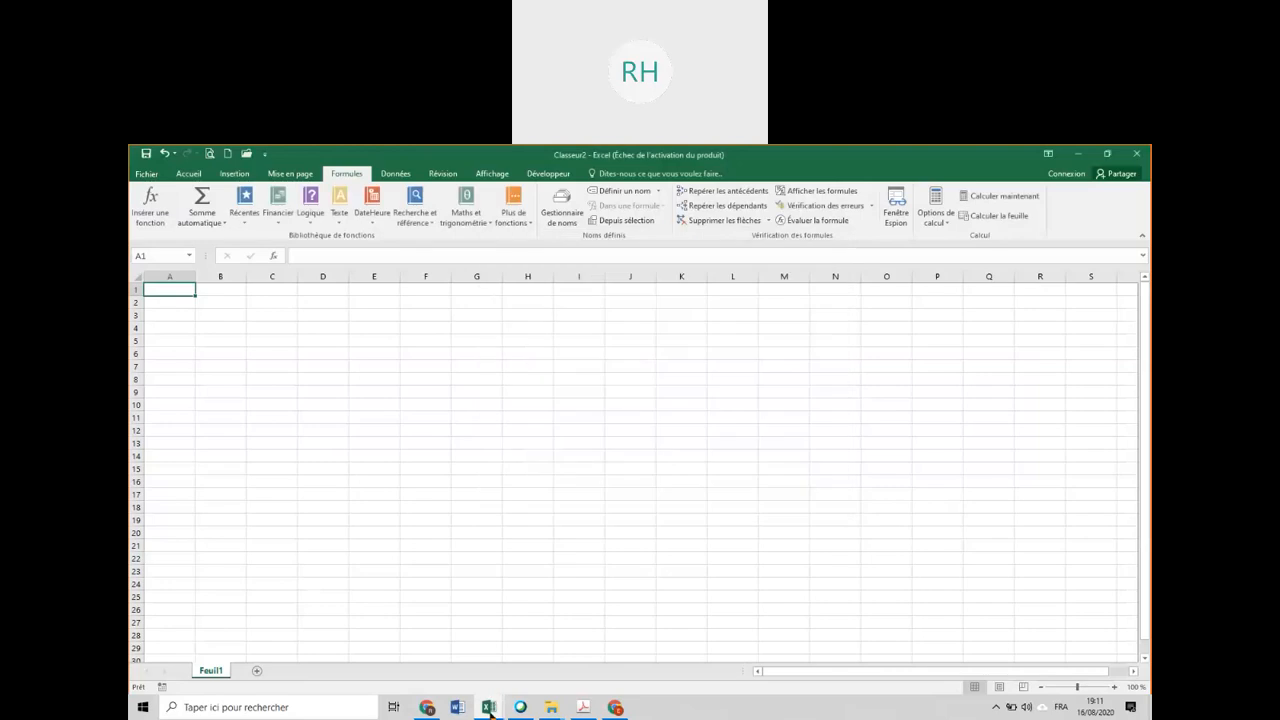
pyautogui.click(489, 710)
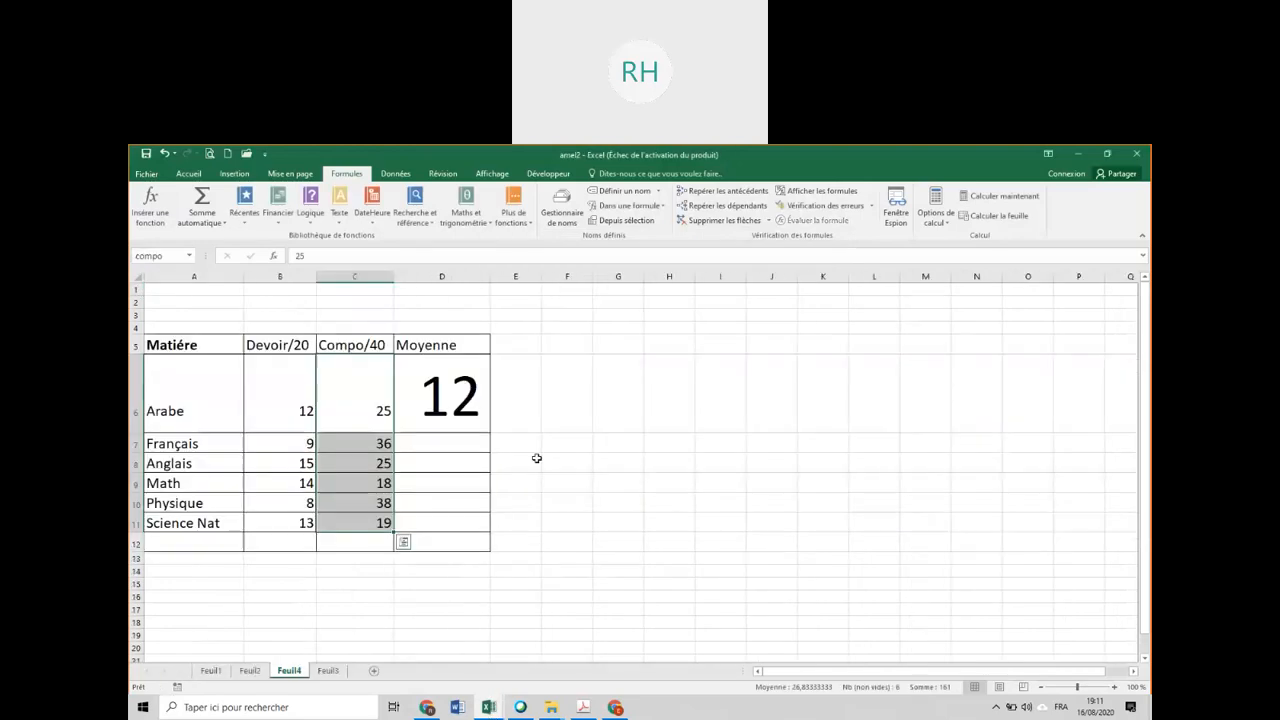
pyautogui.click(562, 207)
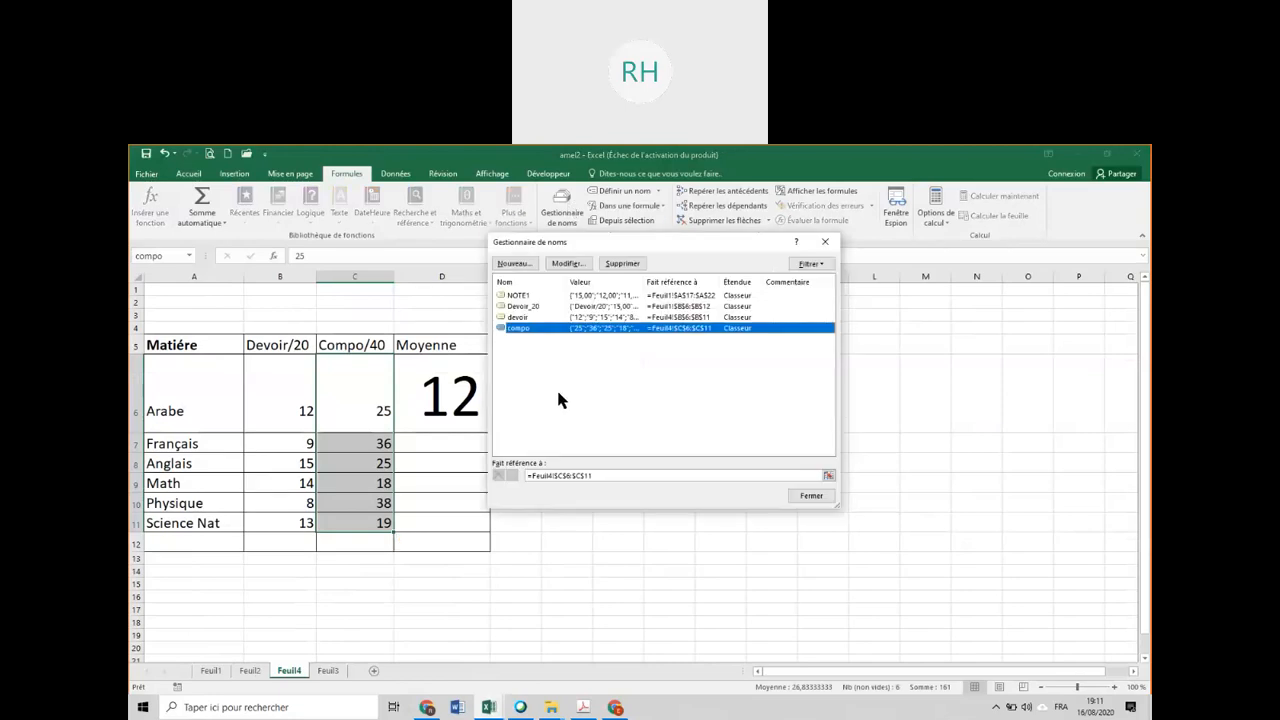
pyautogui.click(790, 497)
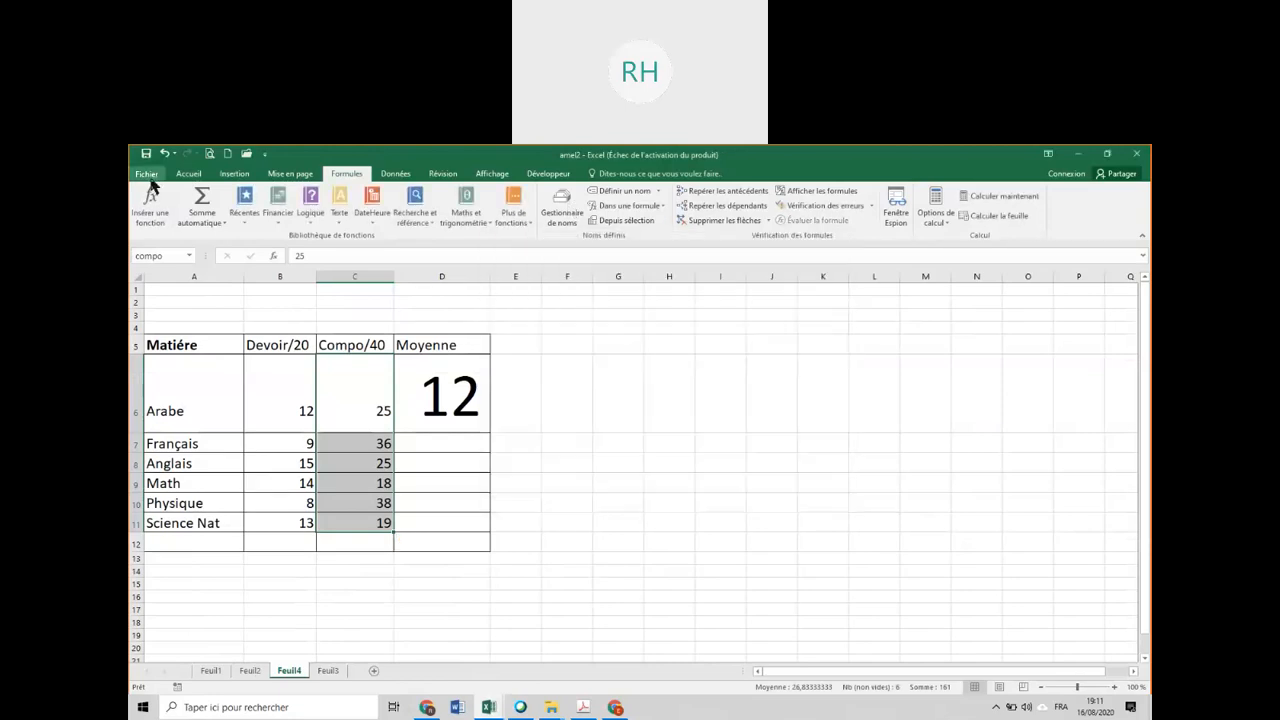
# Add a new worksheet and enter the headers Quantite, PU, Montant and Remise in B6:E6.
pyautogui.click(374, 670)
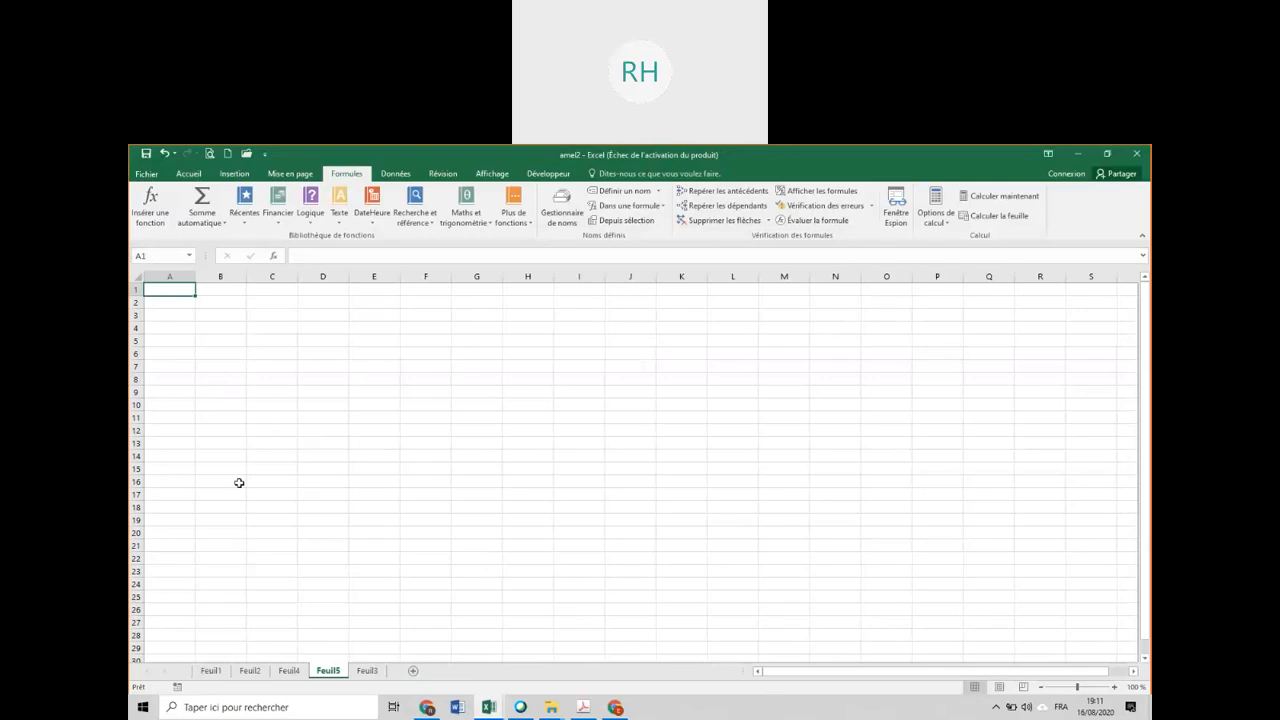
pyautogui.click(233, 356)
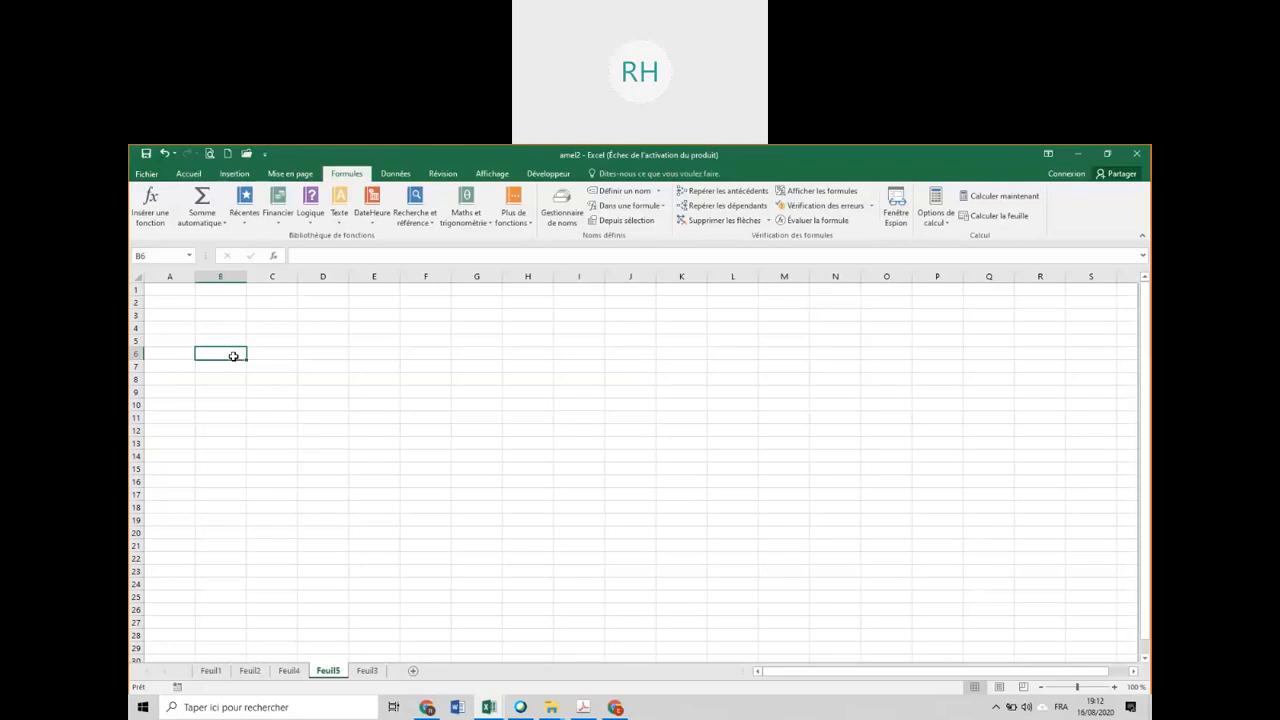
pyautogui.write('Quant')
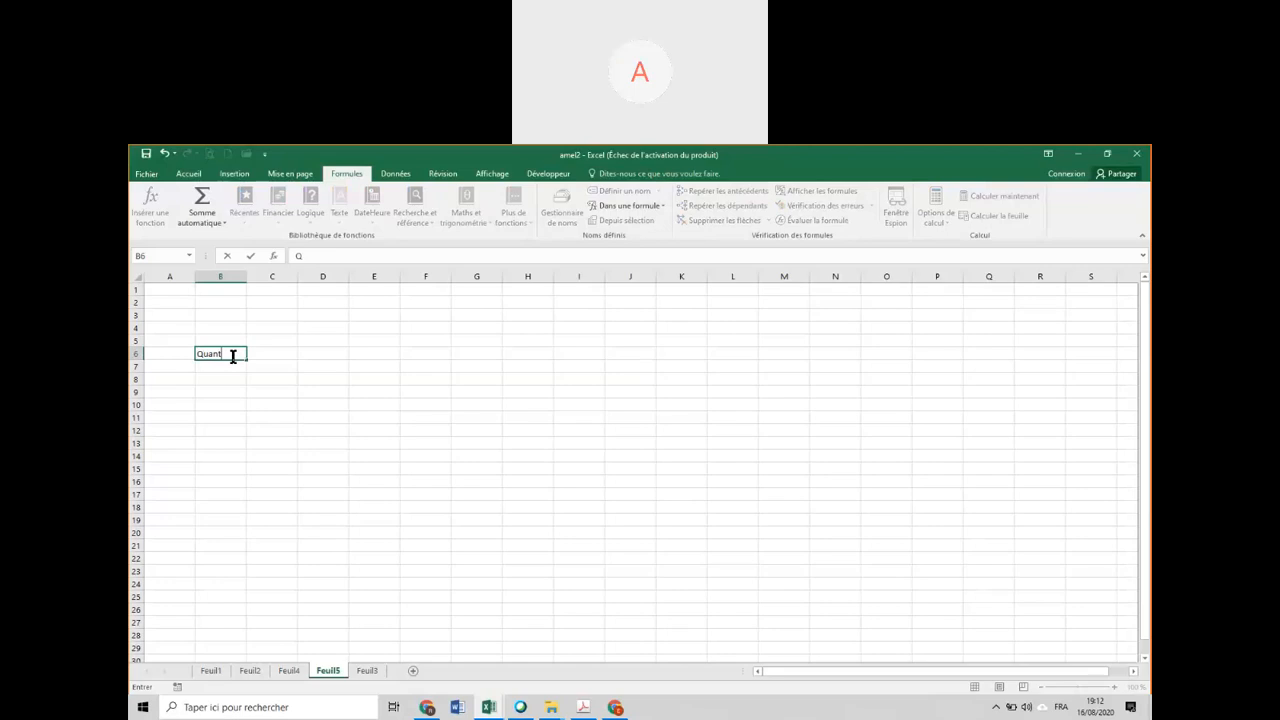
pyautogui.write('ité')
pyautogui.press('Tab')
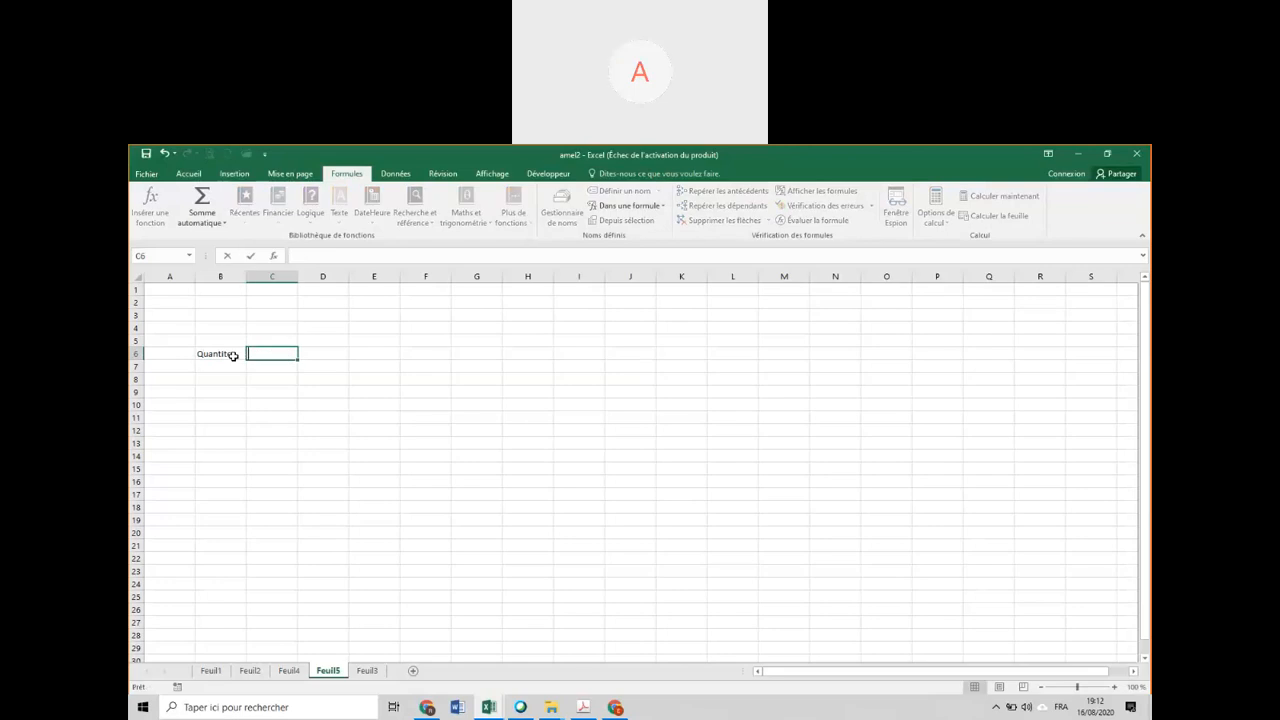
pyautogui.write('PU')
pyautogui.press('Tab')
pyautogui.write('Mo')
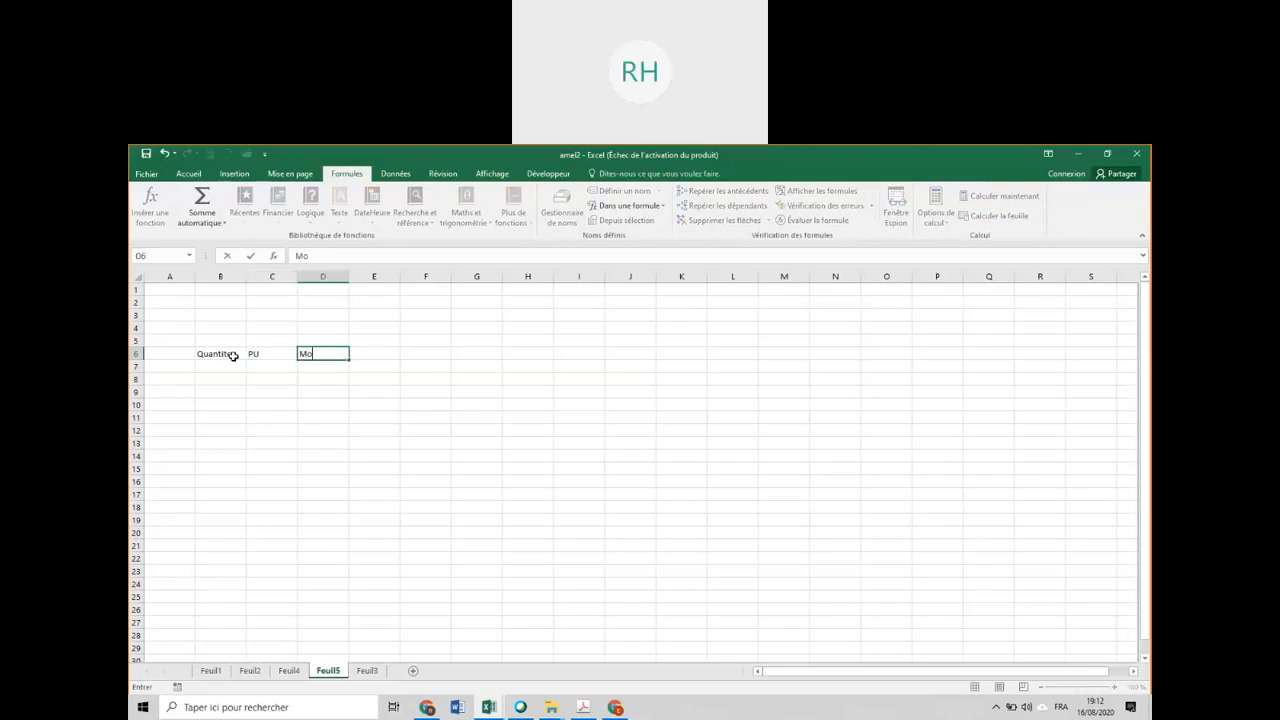
pyautogui.write('ntant')
pyautogui.press('Tab')
pyautogui.write('Remise')
pyautogui.press('Tab')
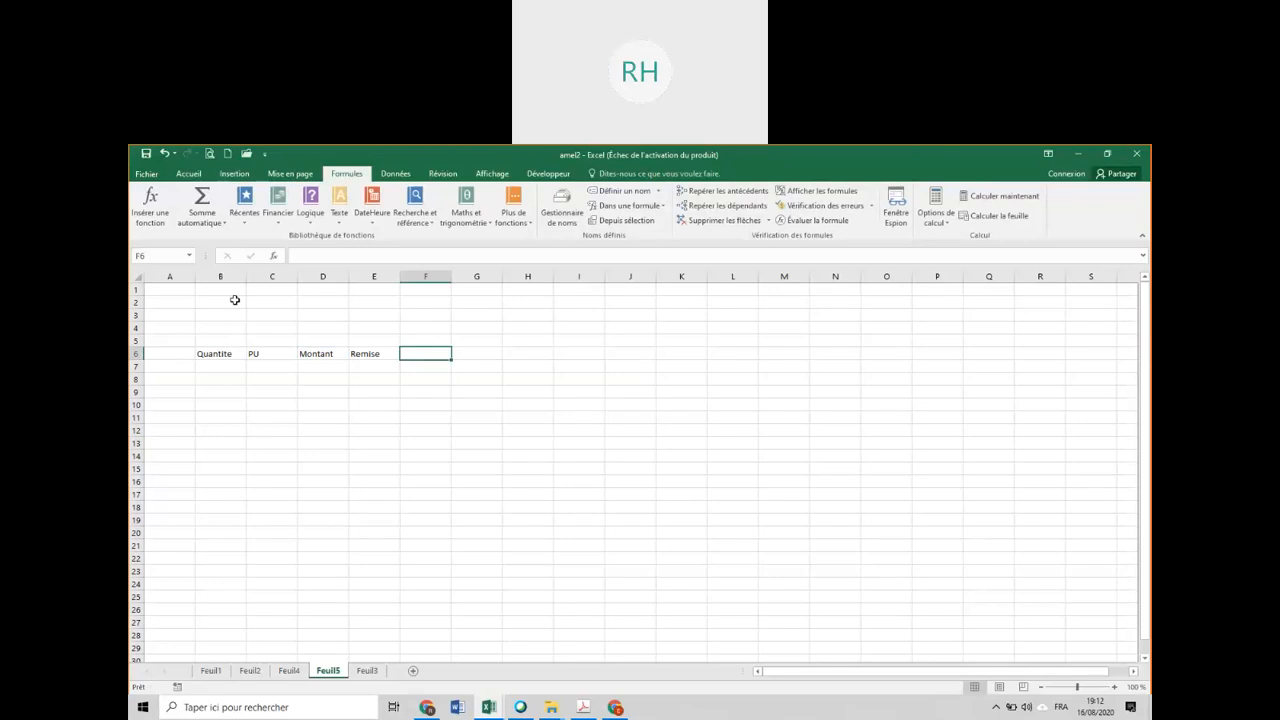
# Enter the label Taux de remise in B2 and its rate of 5% in C2.
pyautogui.click(235, 300)
pyautogui.write('Taux de com')
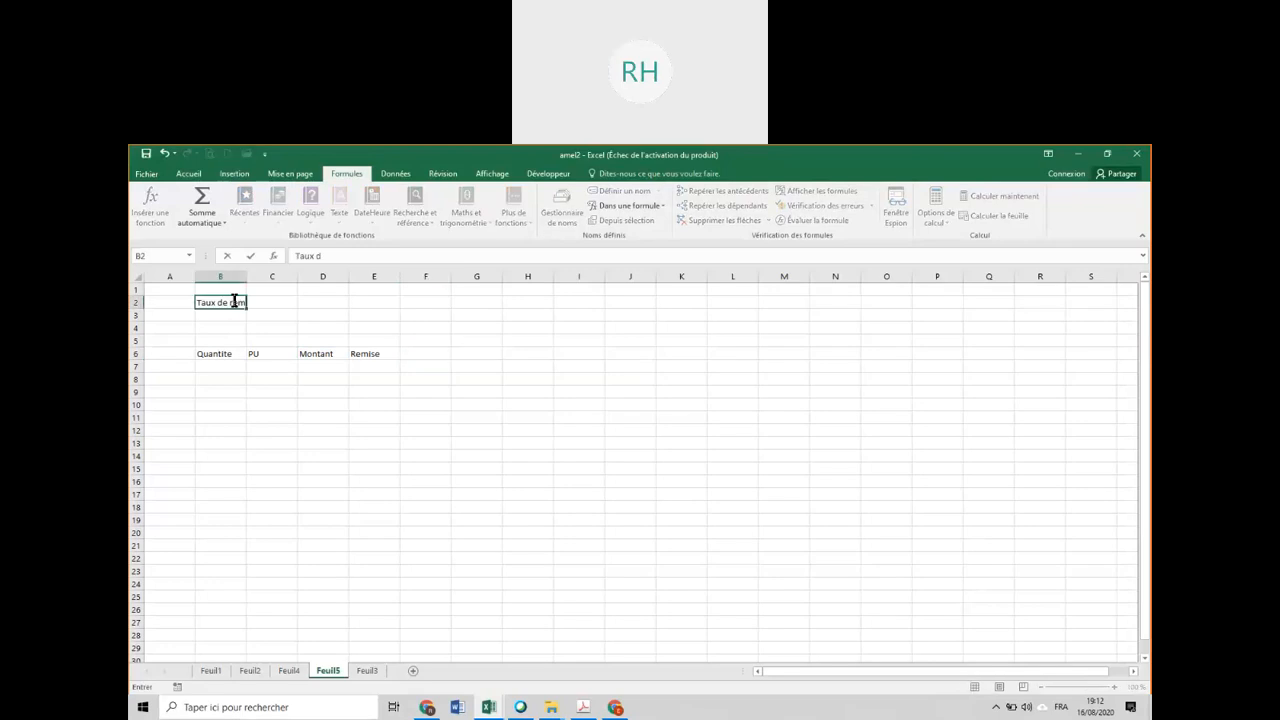
pyautogui.press('Tab')
pyautogui.write('5%')
# Fill B7:B10 with the quantities 12, 23, 5, 10 and C7:C10 with the unit prices 150, 236, 258, 15.
pyautogui.click(240, 325)
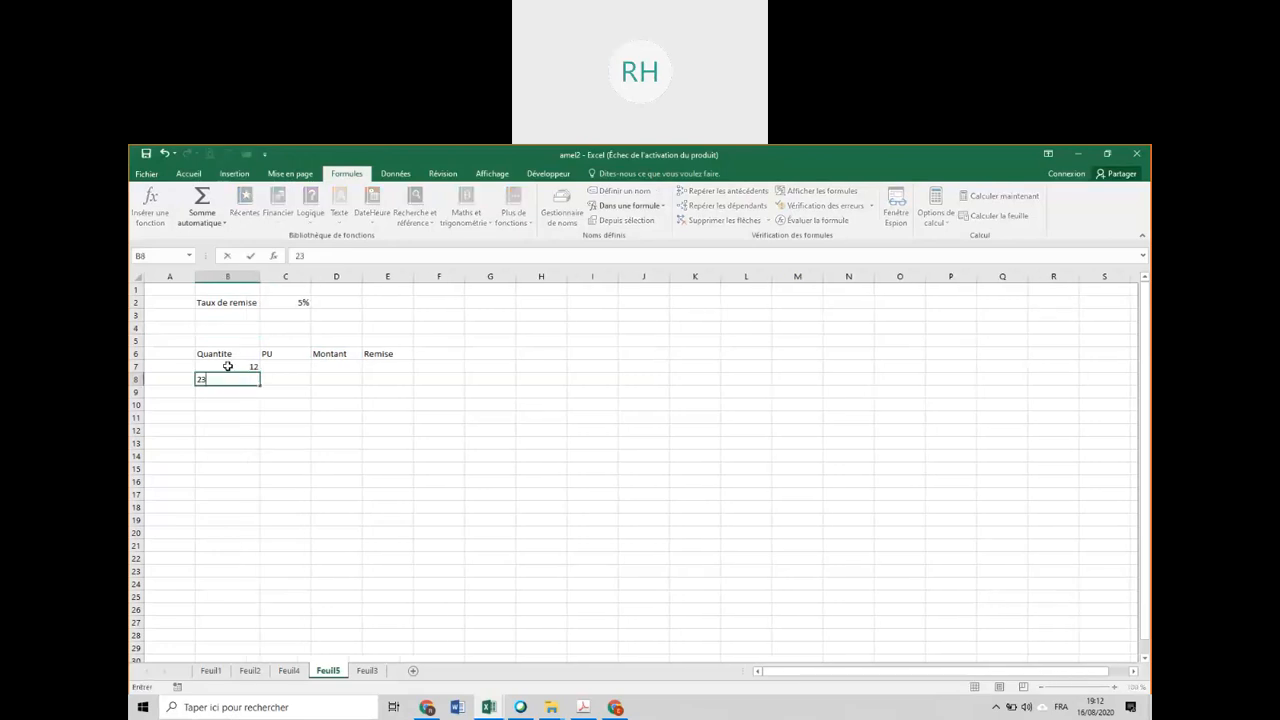
pyautogui.press('Return')
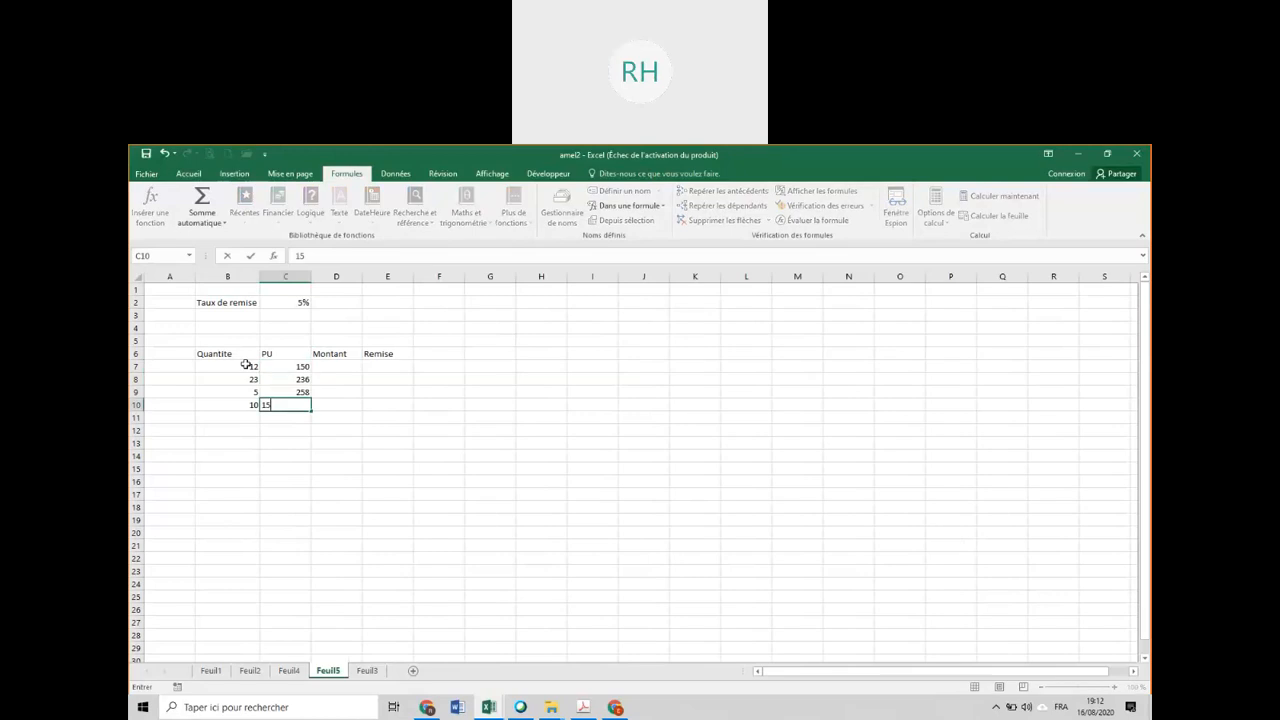
# Calculate the Montant in D7 with the formula =B7*C7 and fill it down to D10.
pyautogui.click(336, 366)
pyautogui.write('=')
pyautogui.click(245, 365)
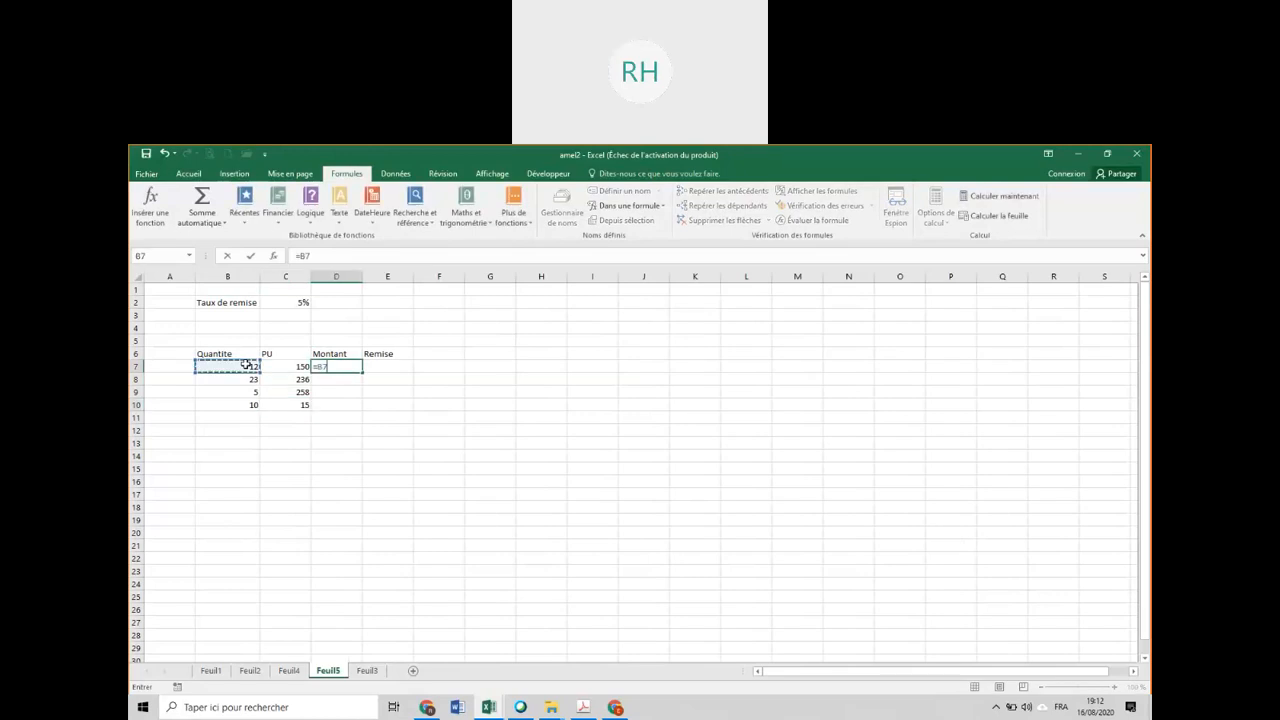
pyautogui.write('*')
pyautogui.click(290, 366)
pyautogui.press('Return')
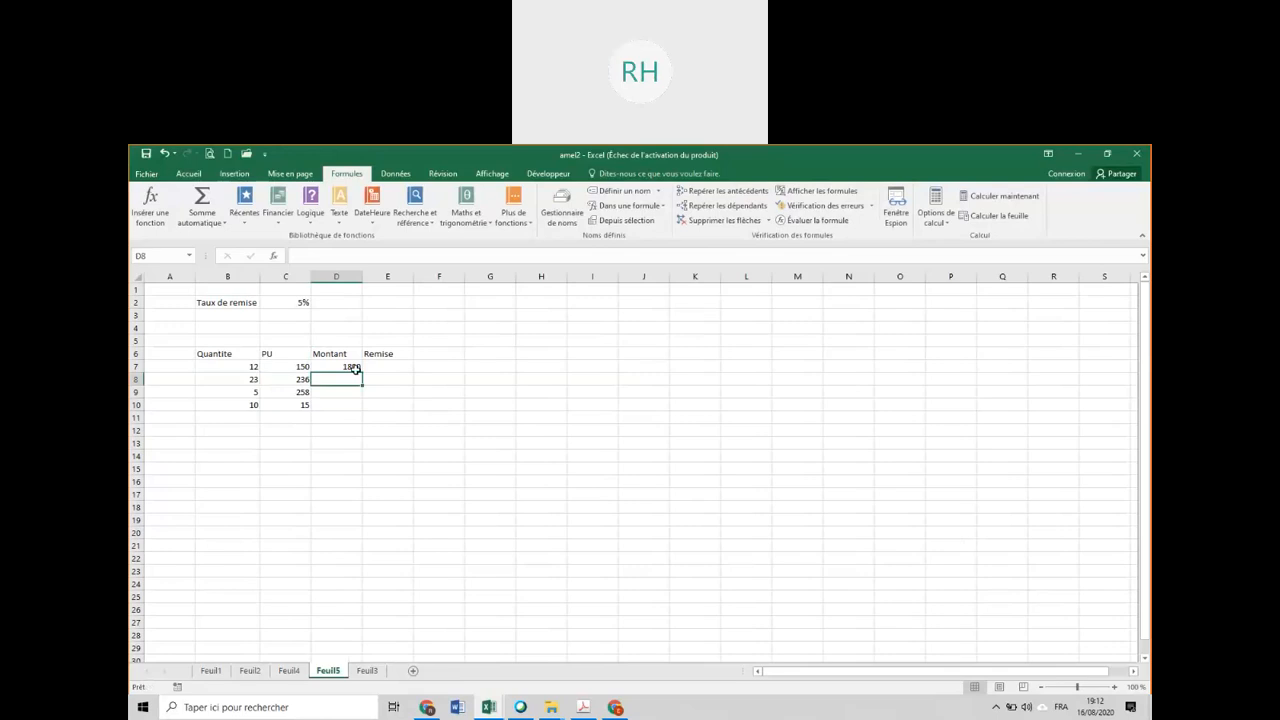
pyautogui.click(355, 369)
pyautogui.moveTo(362, 373); pyautogui.dragTo(364, 410)
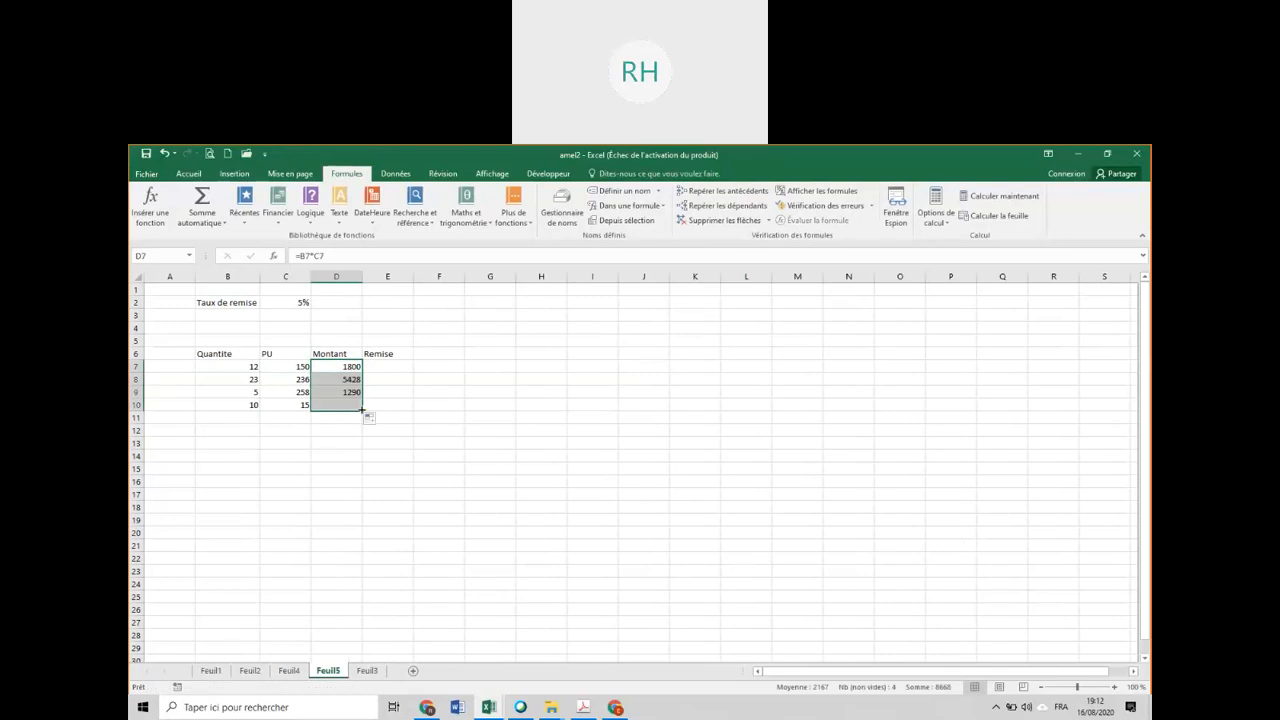
# Calculate the Remise in E7 with the formula =D7*C2 and fill it down to E10.
pyautogui.click(392, 367)
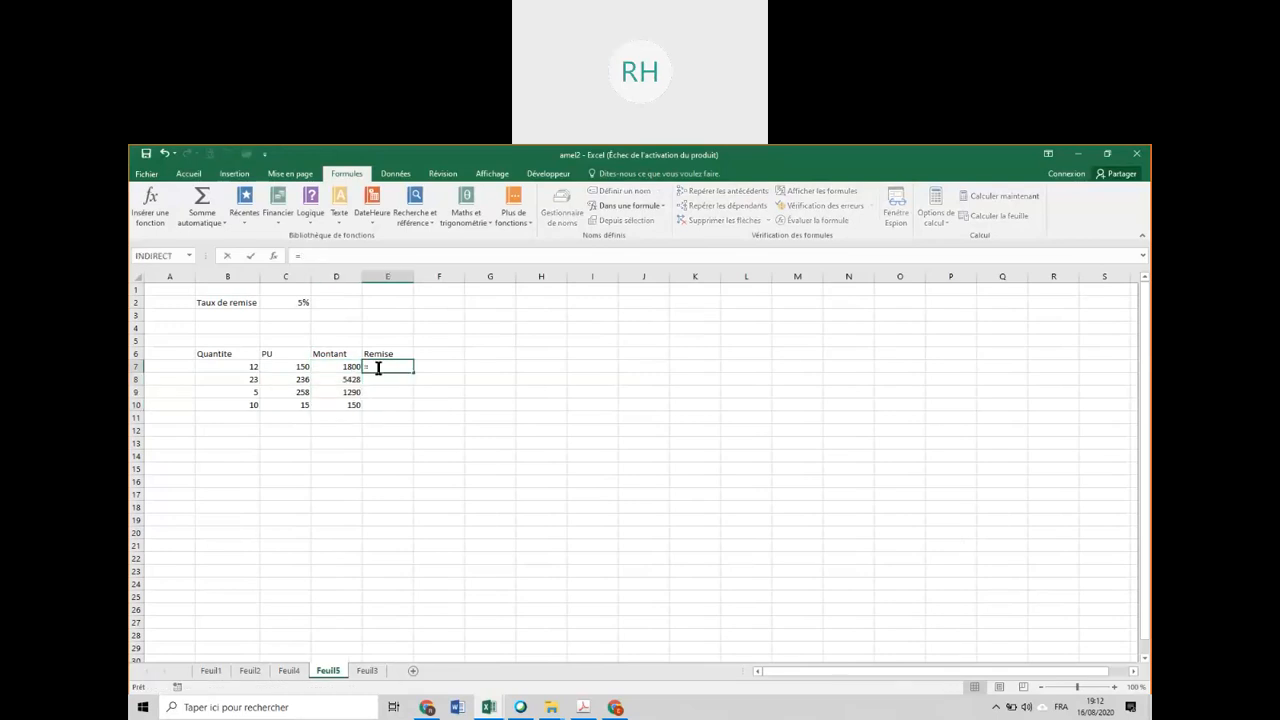
pyautogui.write('=')
pyautogui.click(347, 366)
pyautogui.write('*')
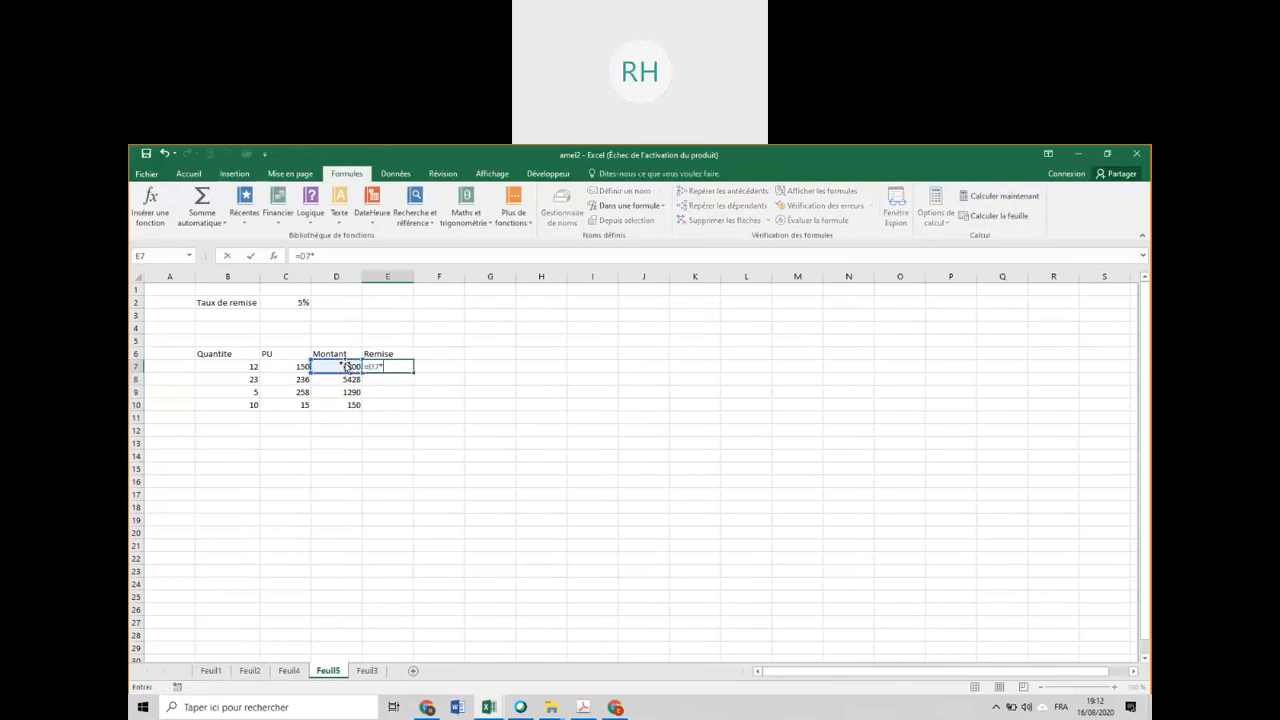
pyautogui.click(285, 303)
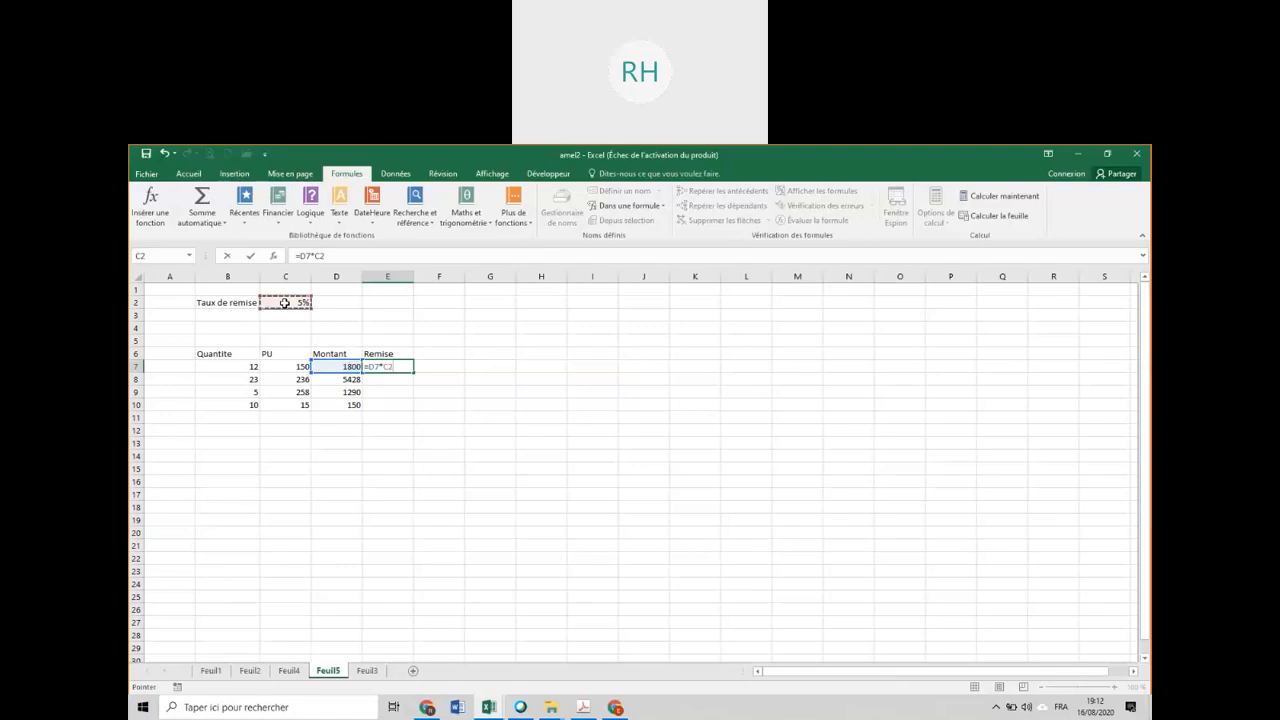
pyautogui.press('Return')
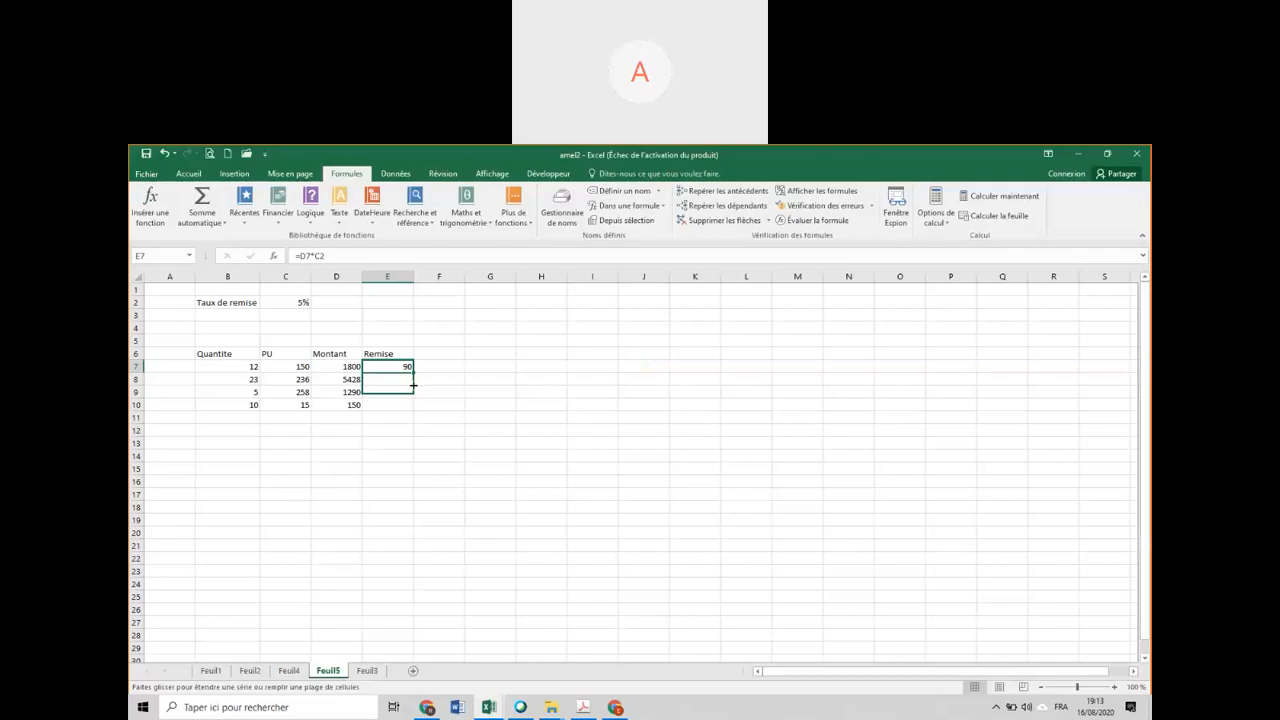
pyautogui.moveTo(413, 385); pyautogui.dragTo(414, 412)
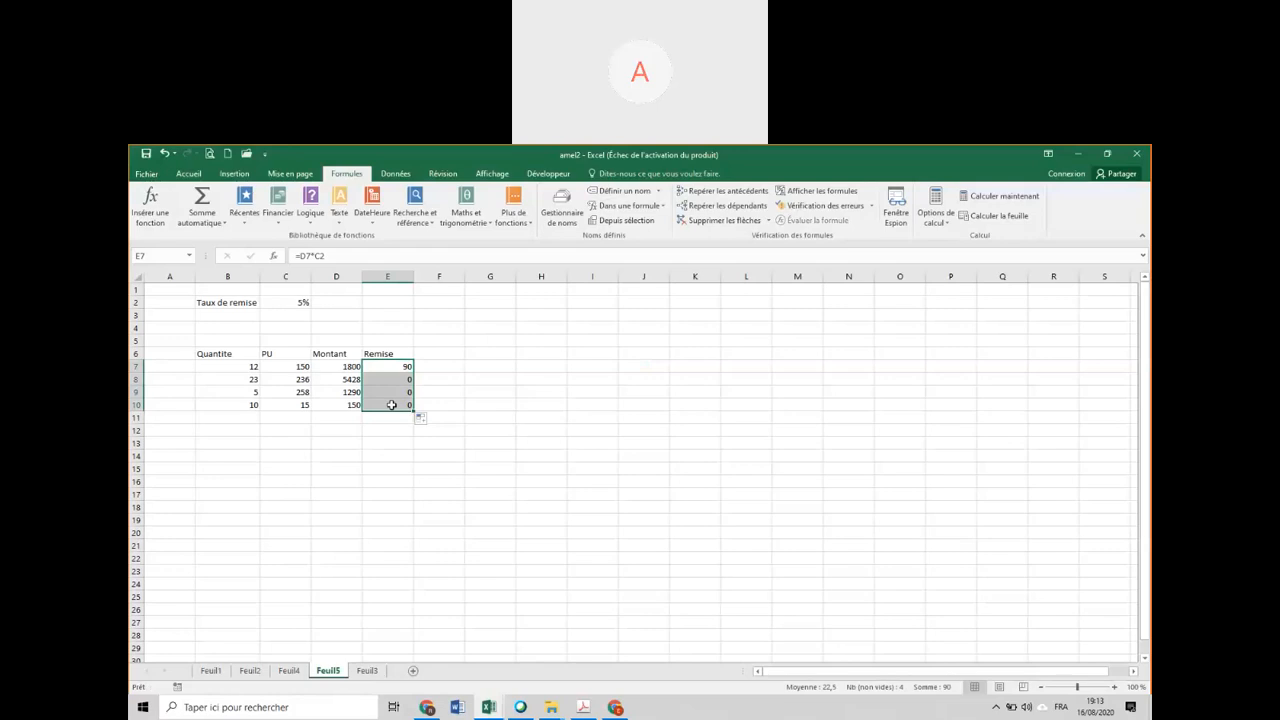
# Inspect the cell references used by the Remise formulas in E7 and E8.
pyautogui.doubleClick(387, 367)
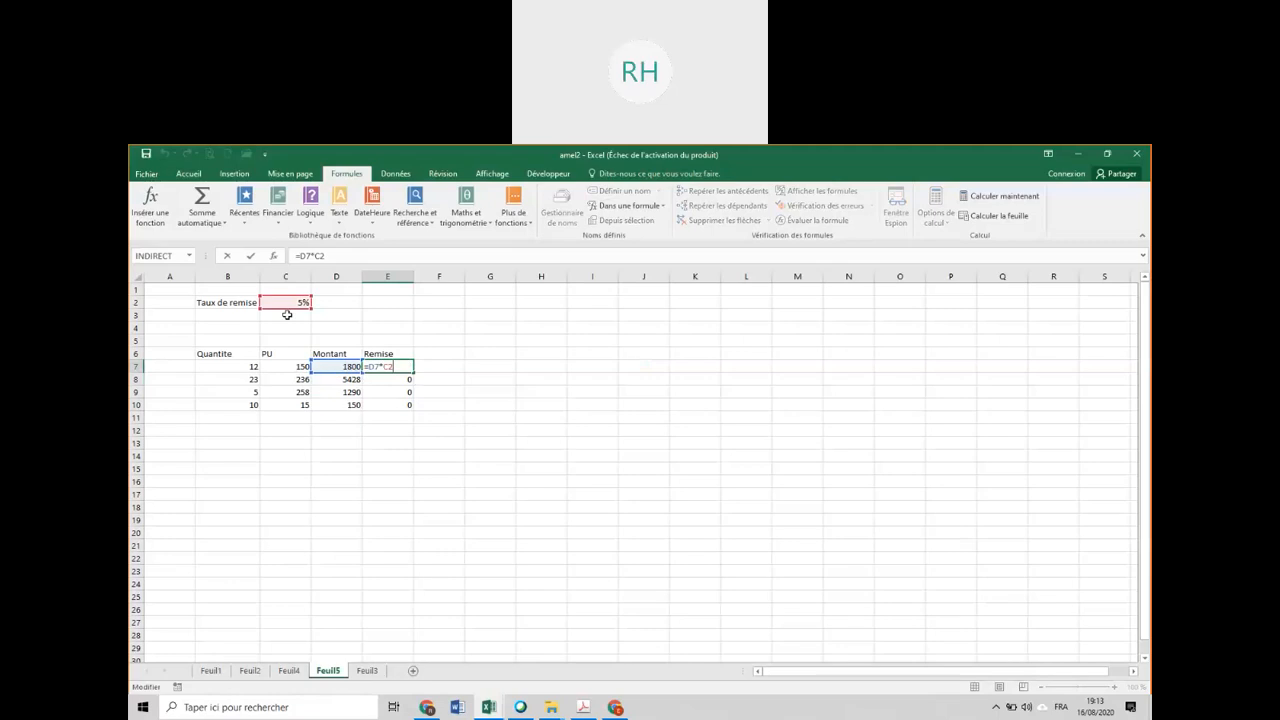
pyautogui.press('Return')
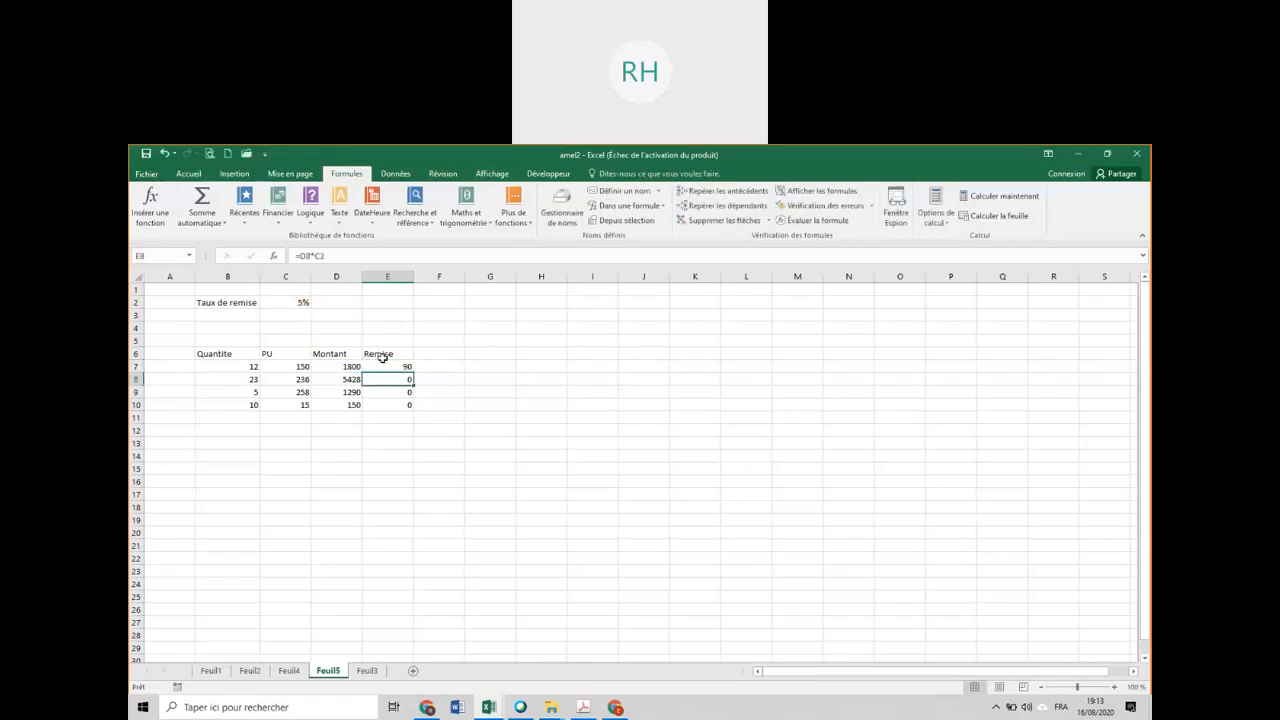
pyautogui.doubleClick(400, 381)
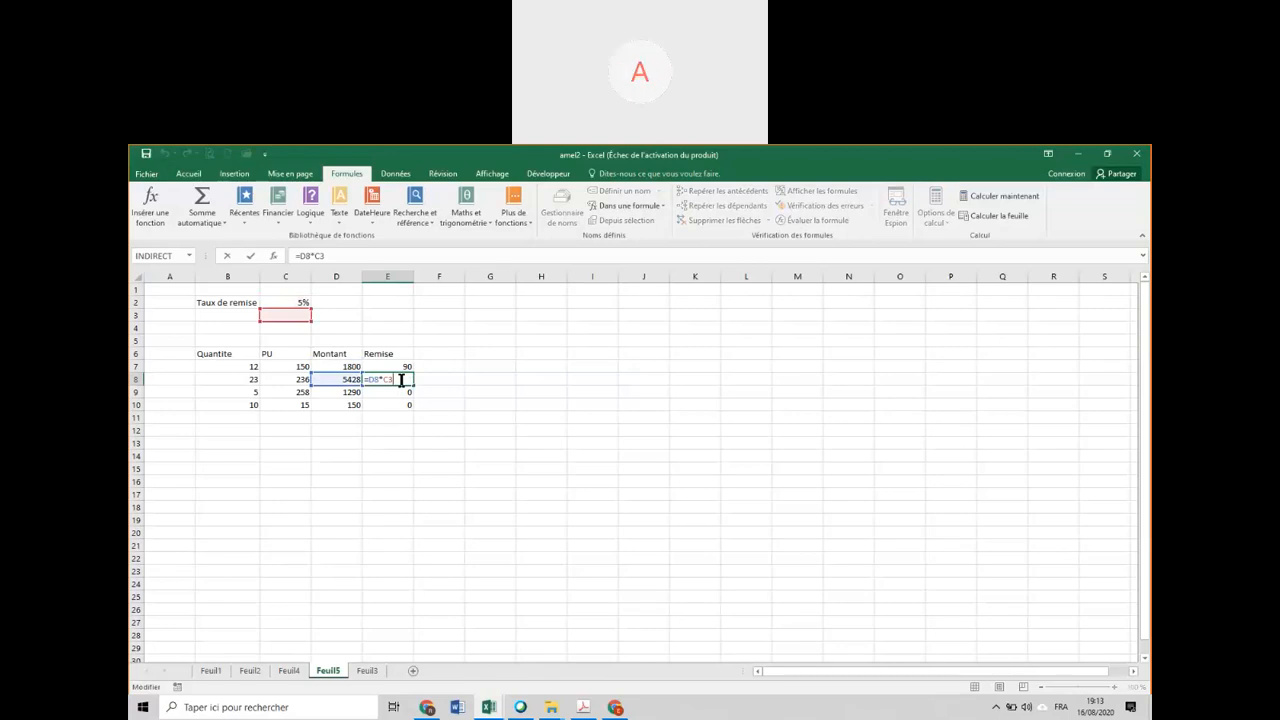
pyautogui.press('Return')
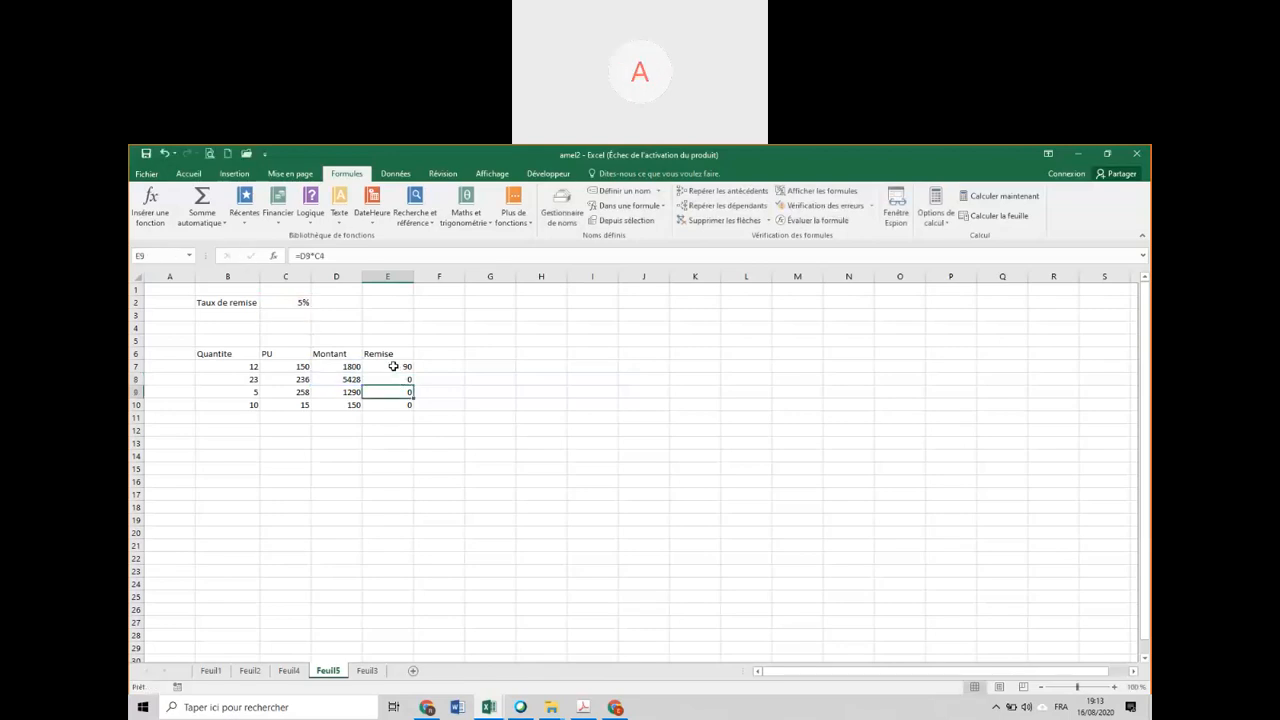
# Change the Remise formula in E7 to =D7*C$2, fill it down to E10 and check the copied formula in E8.
pyautogui.doubleClick(393, 366)
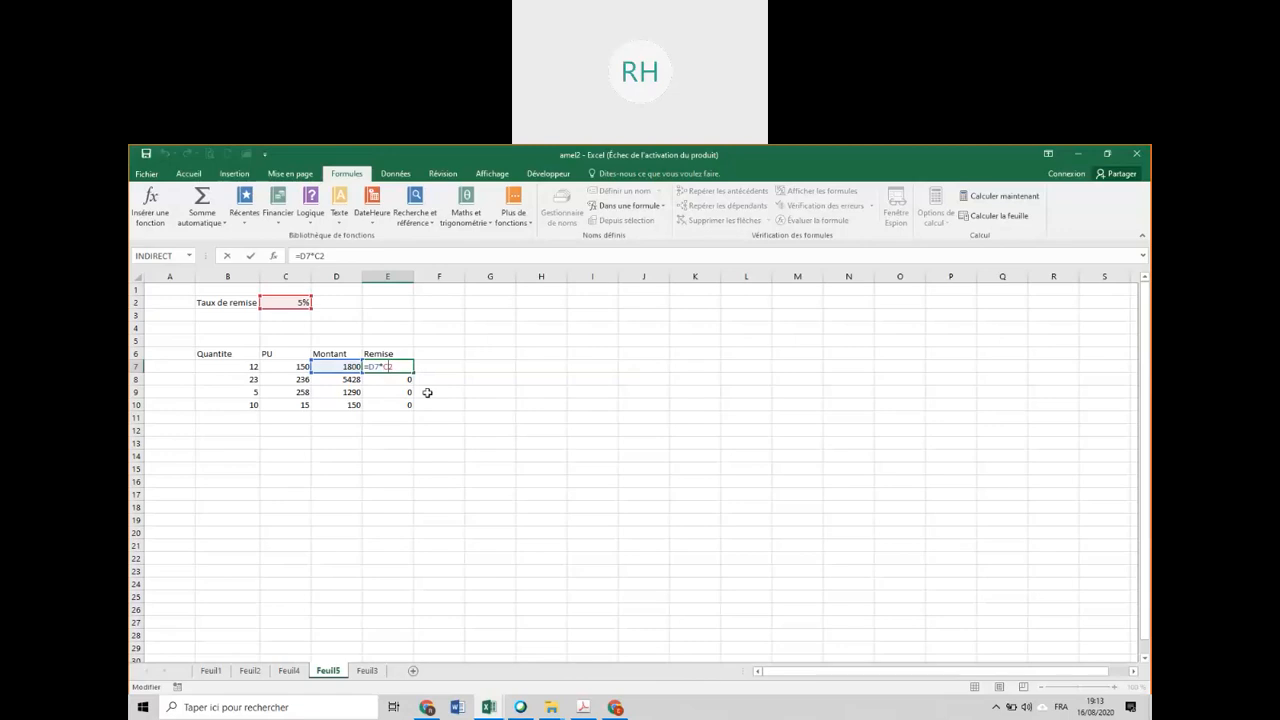
pyautogui.press('Return')
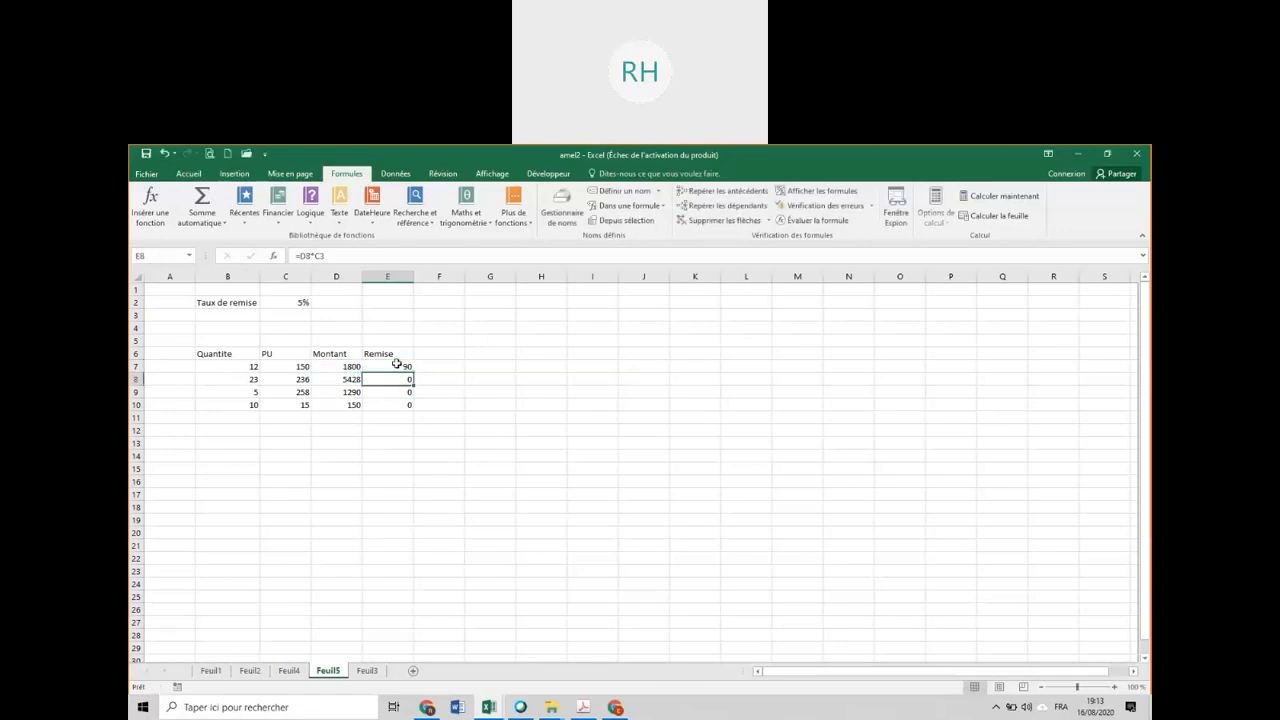
pyautogui.click(397, 366)
pyautogui.doubleClick(413, 373)
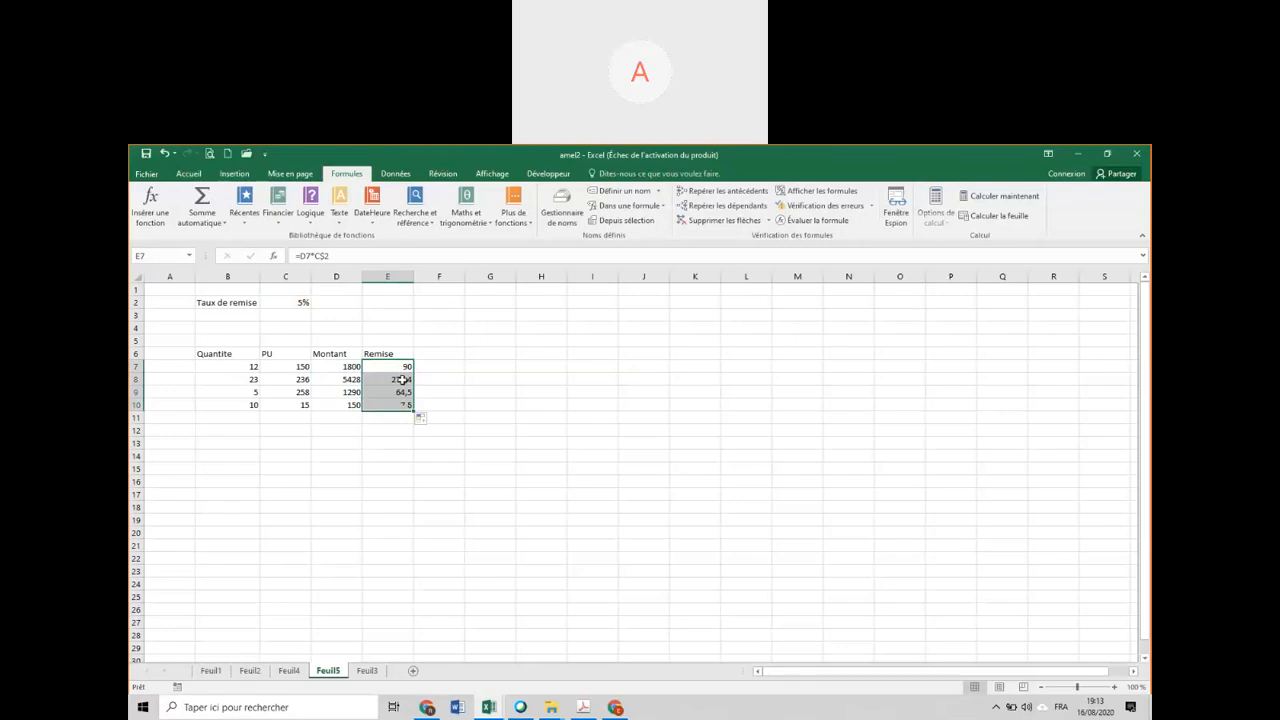
pyautogui.doubleClick(392, 380)
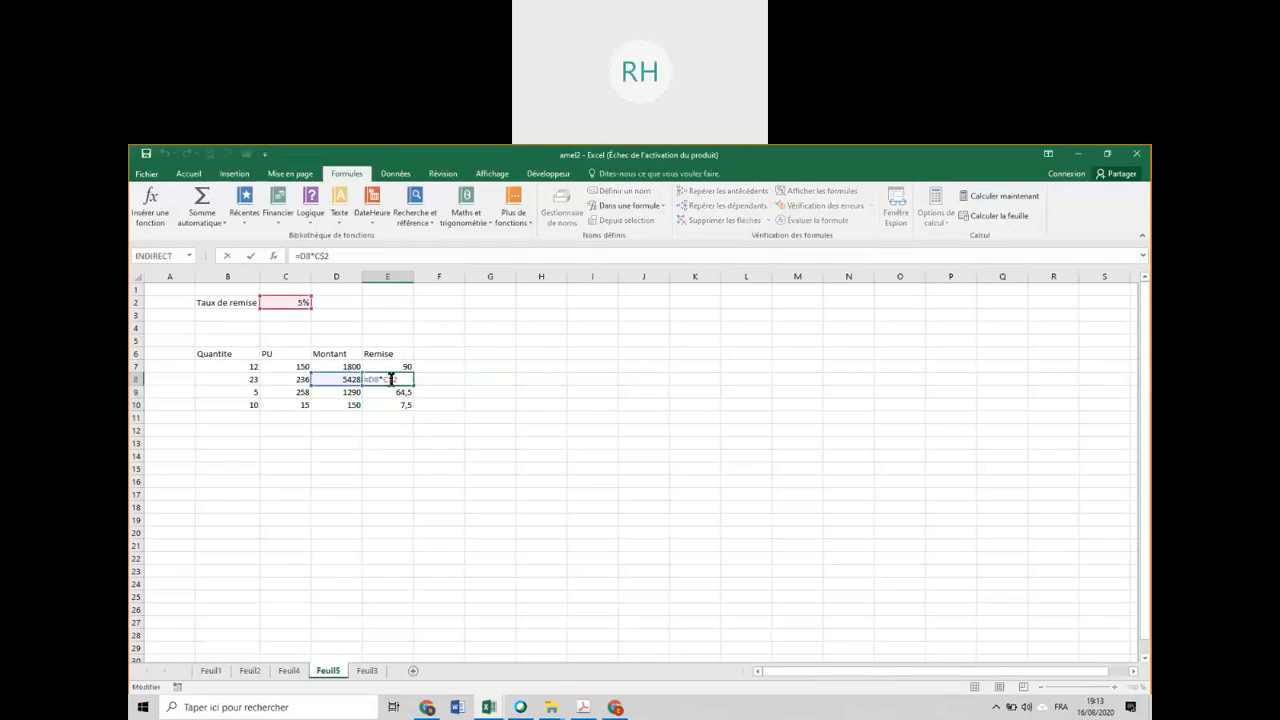
pyautogui.press('Return')
pyautogui.click(396, 366)
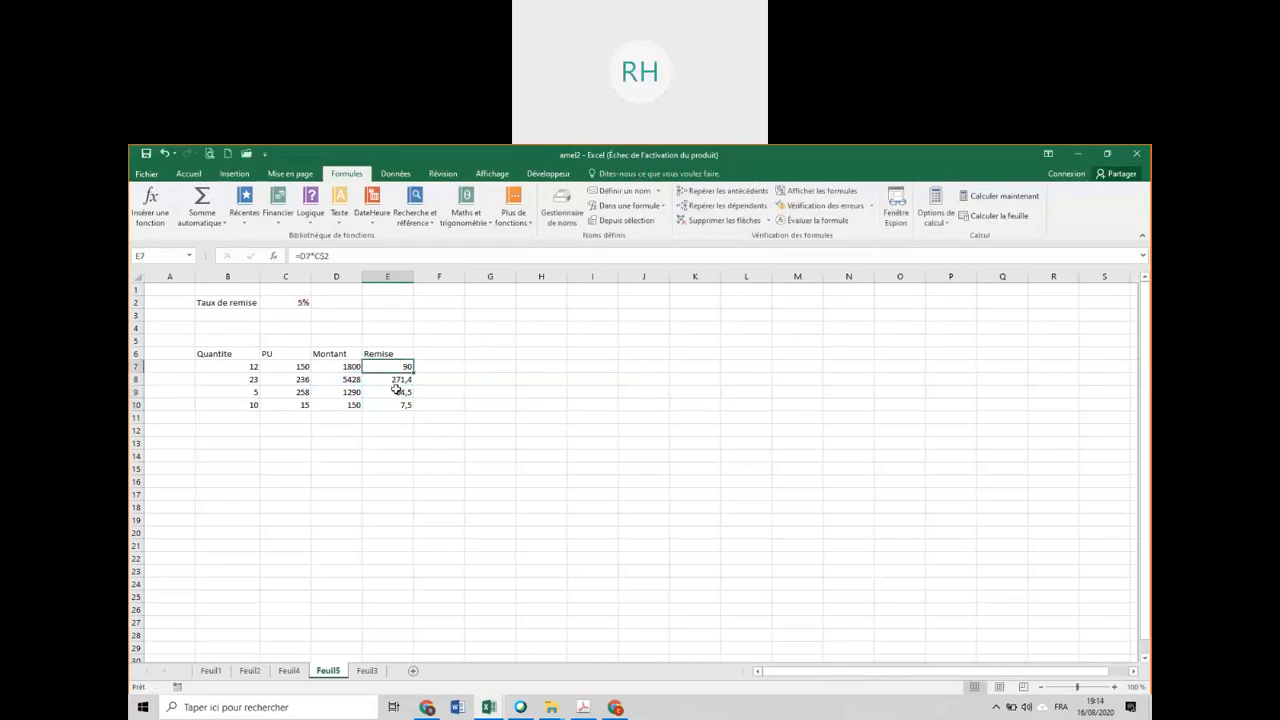
# Clear the Remise formulas in E7:E10 and give the discount rate cell C2 the name taux.
pyautogui.moveTo(397, 390); pyautogui.dragTo(397, 403)
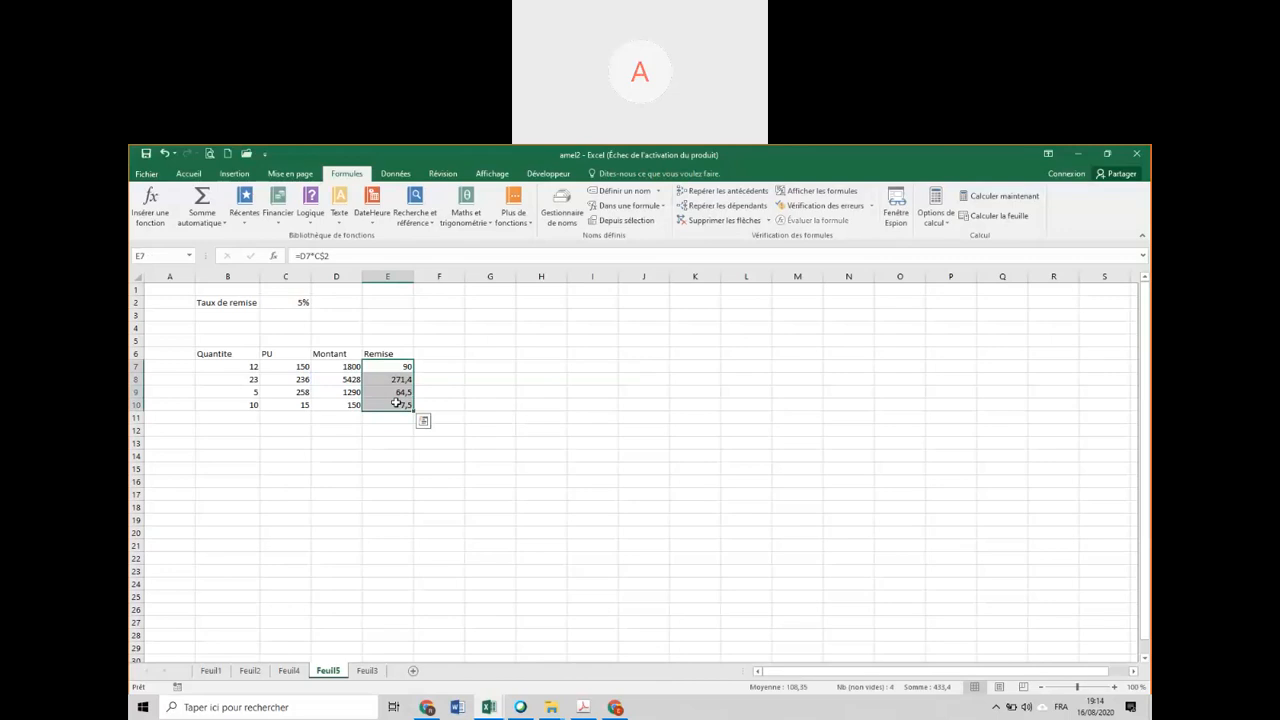
pyautogui.press('Delete')
pyautogui.click(301, 302)
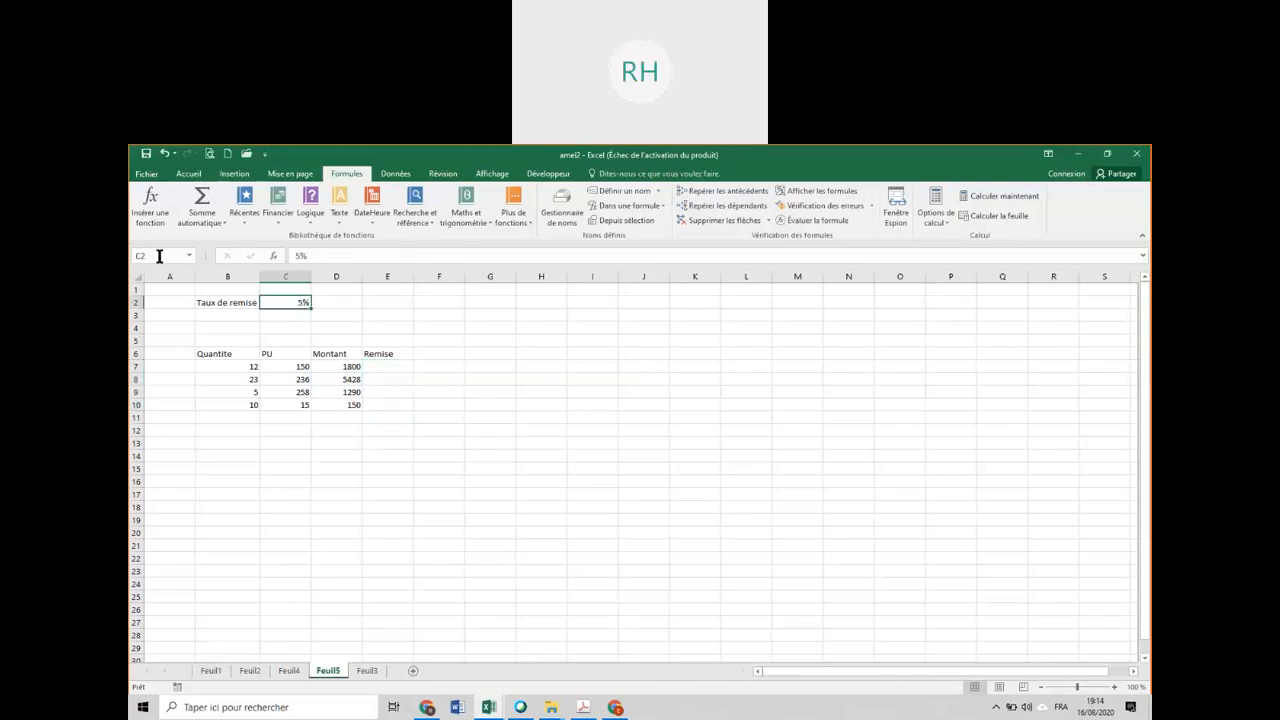
pyautogui.click(159, 256)
pyautogui.write('taux')
pyautogui.press('Return')
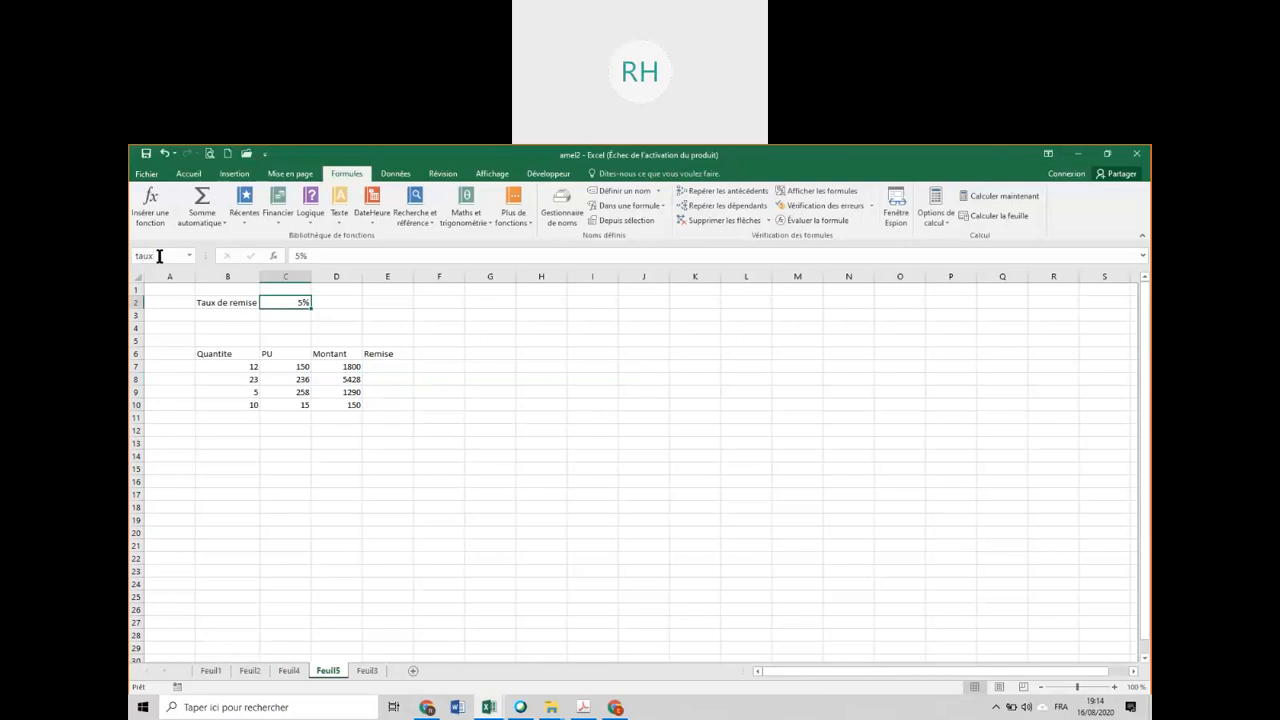
# Calculate the Remise in E7 with the formula =D7*taux, fill it down to E10 and review the formula in E7.
pyautogui.click(381, 367)
pyautogui.write('=')
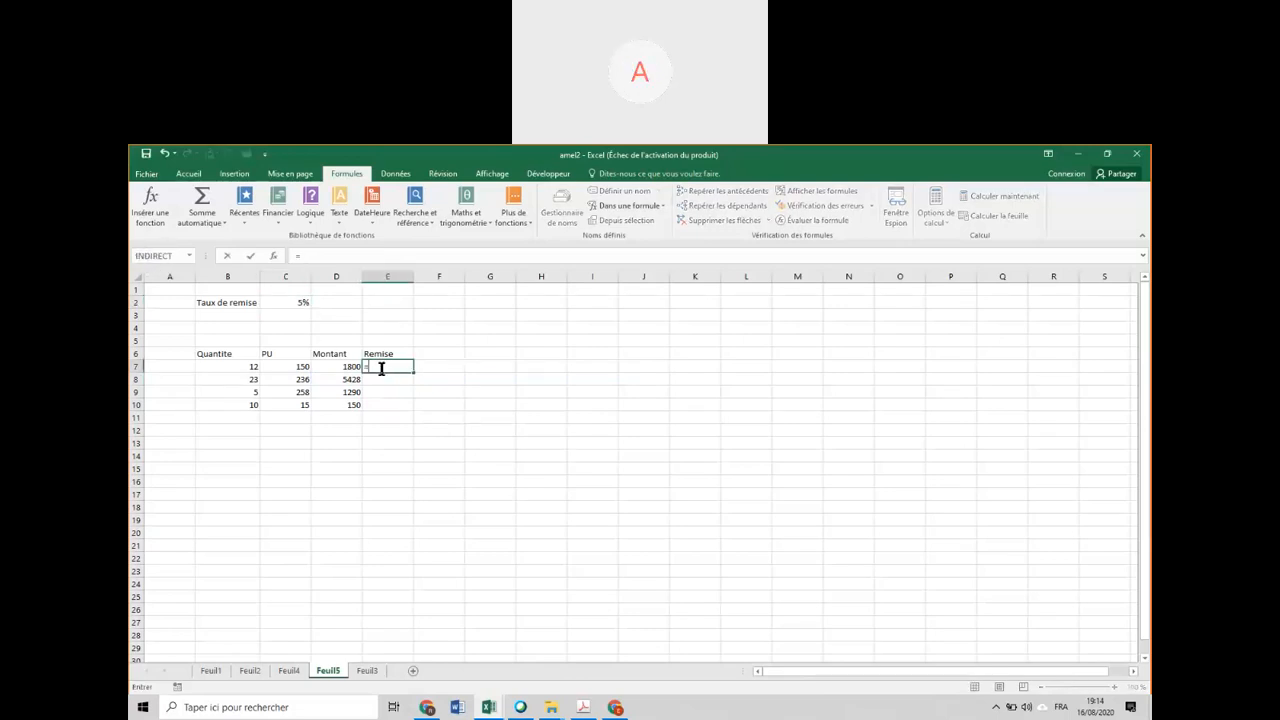
pyautogui.click(347, 367)
pyautogui.write('*')
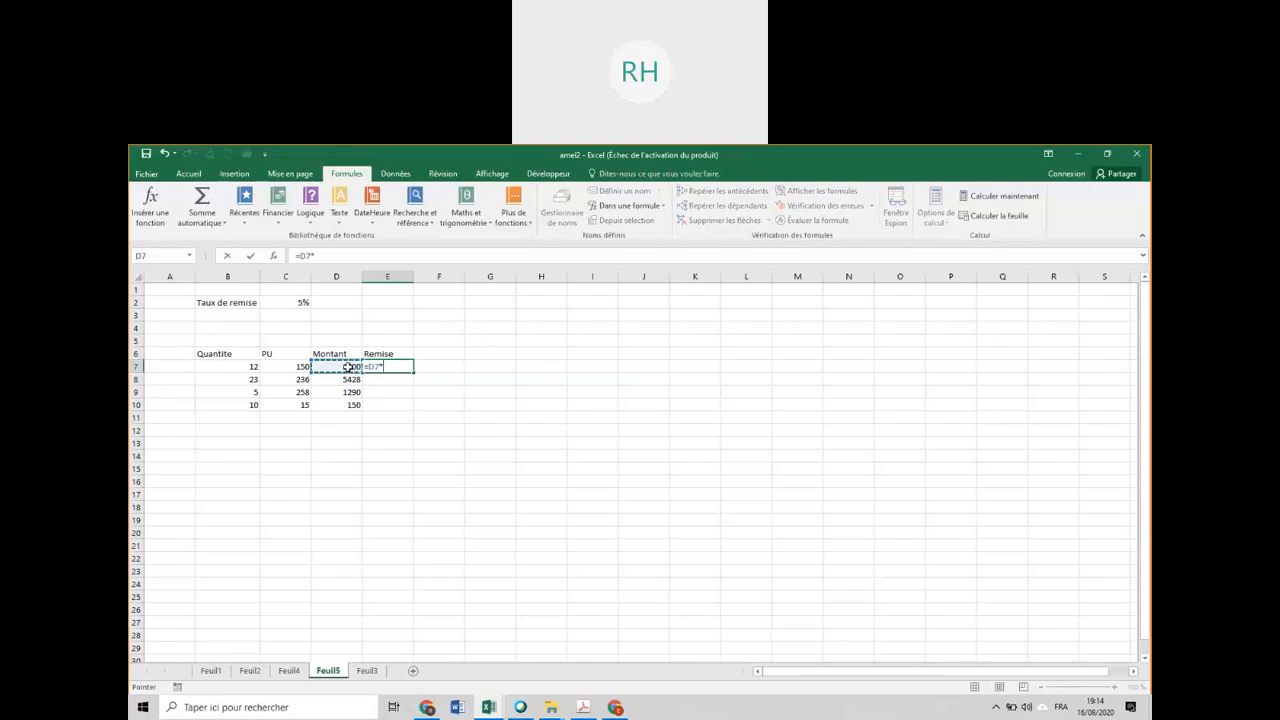
pyautogui.write('tau')
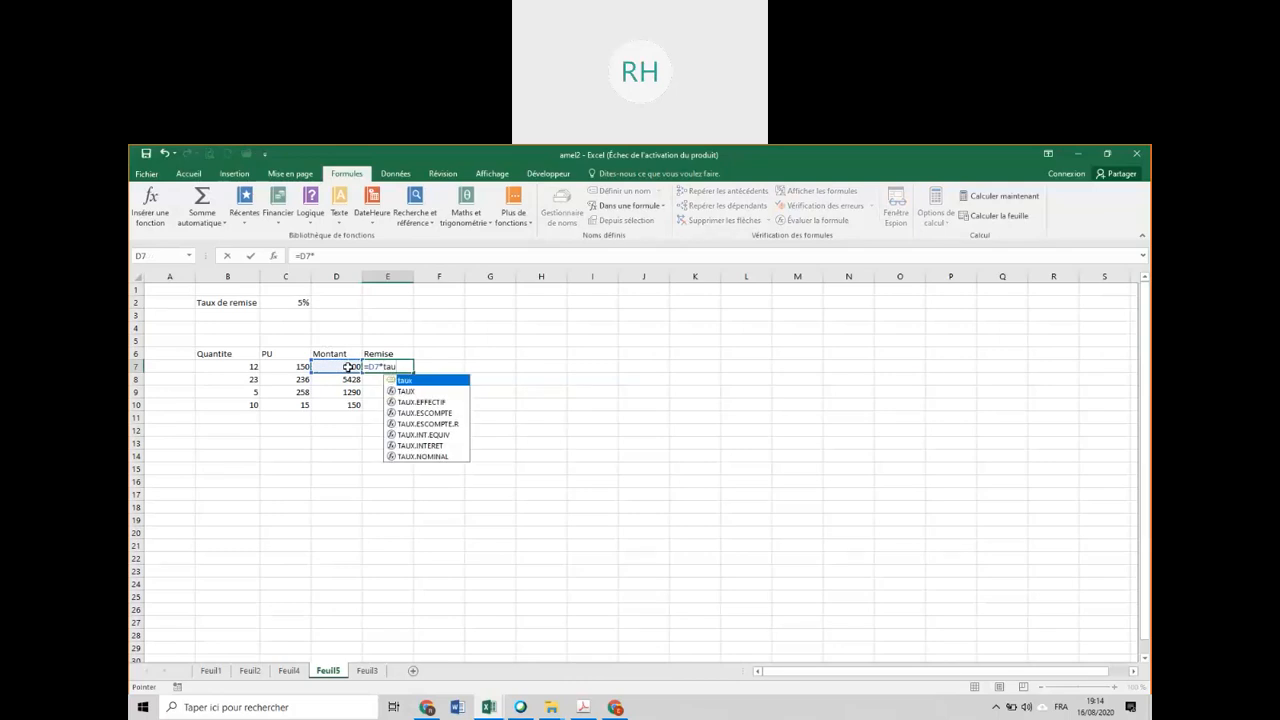
pyautogui.doubleClick(428, 381)
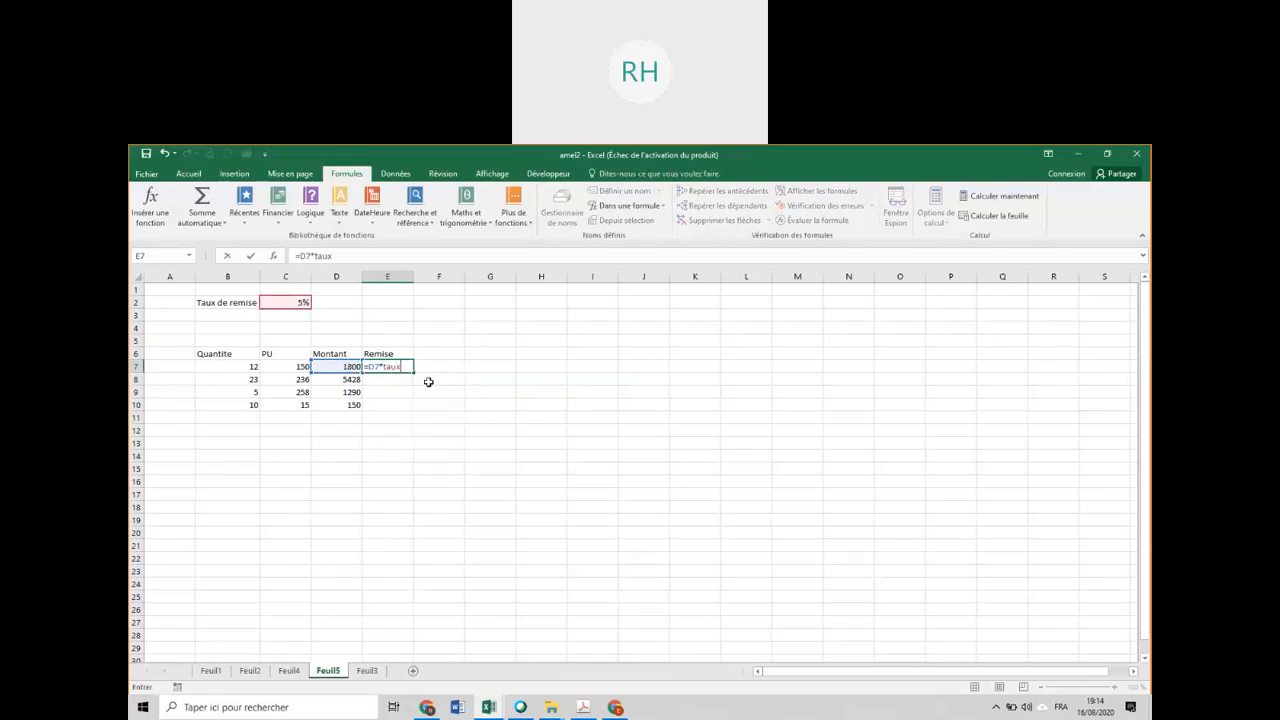
pyautogui.press('Return')
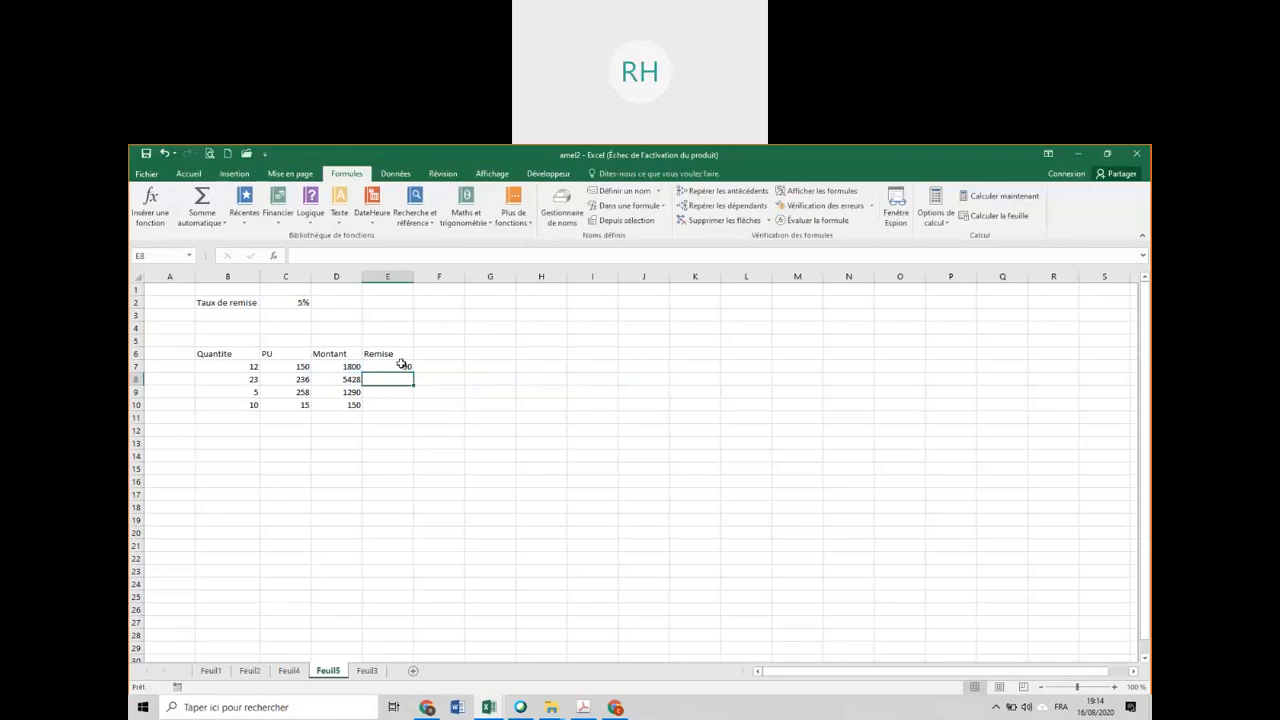
pyautogui.click(401, 365)
pyautogui.doubleClick(413, 372)
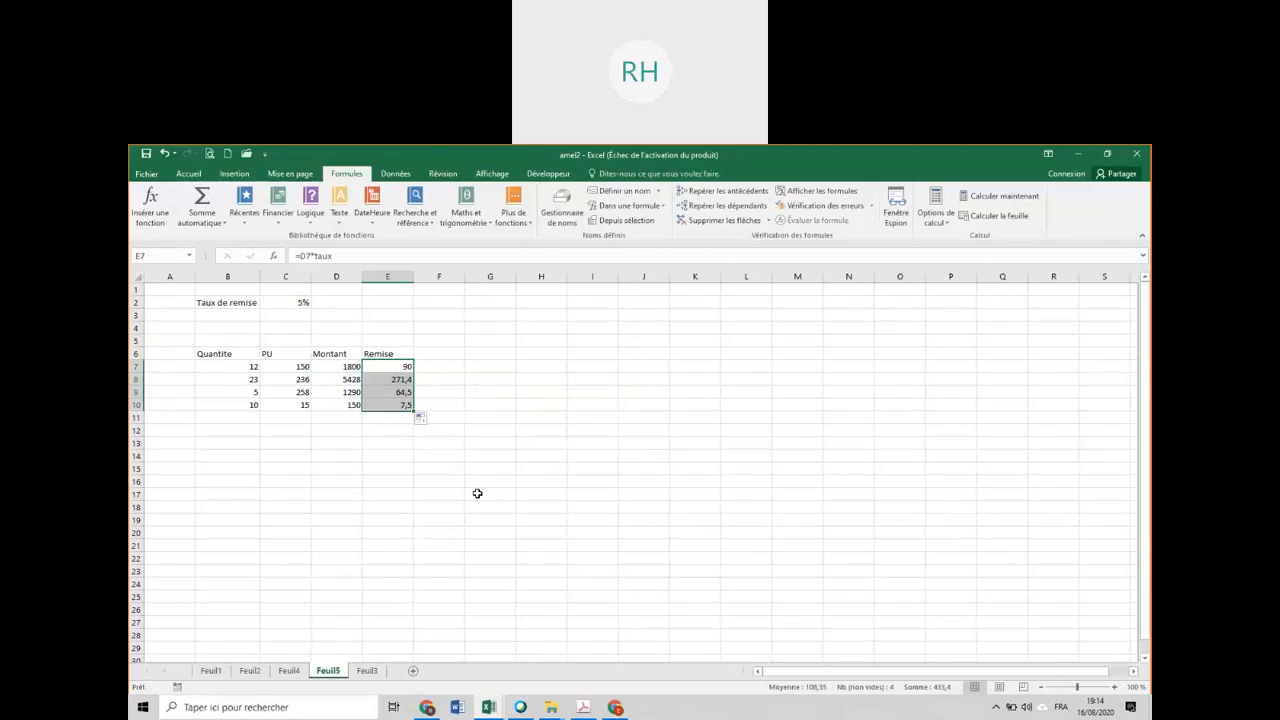
pyautogui.doubleClick(388, 367)
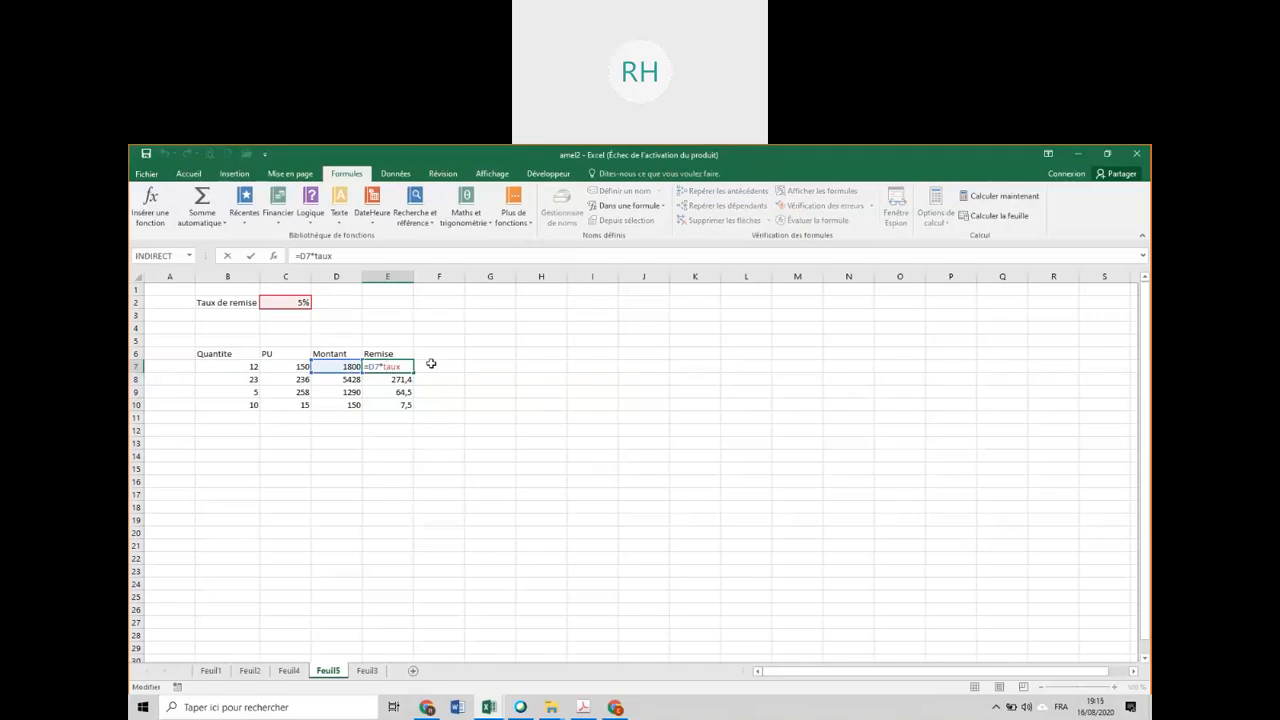
pyautogui.press('Return')
# Clear the Remise formulas in E7:E10 and name the Montant range D7:D10 Monatnt.
pyautogui.moveTo(394, 368); pyautogui.dragTo(396, 402)
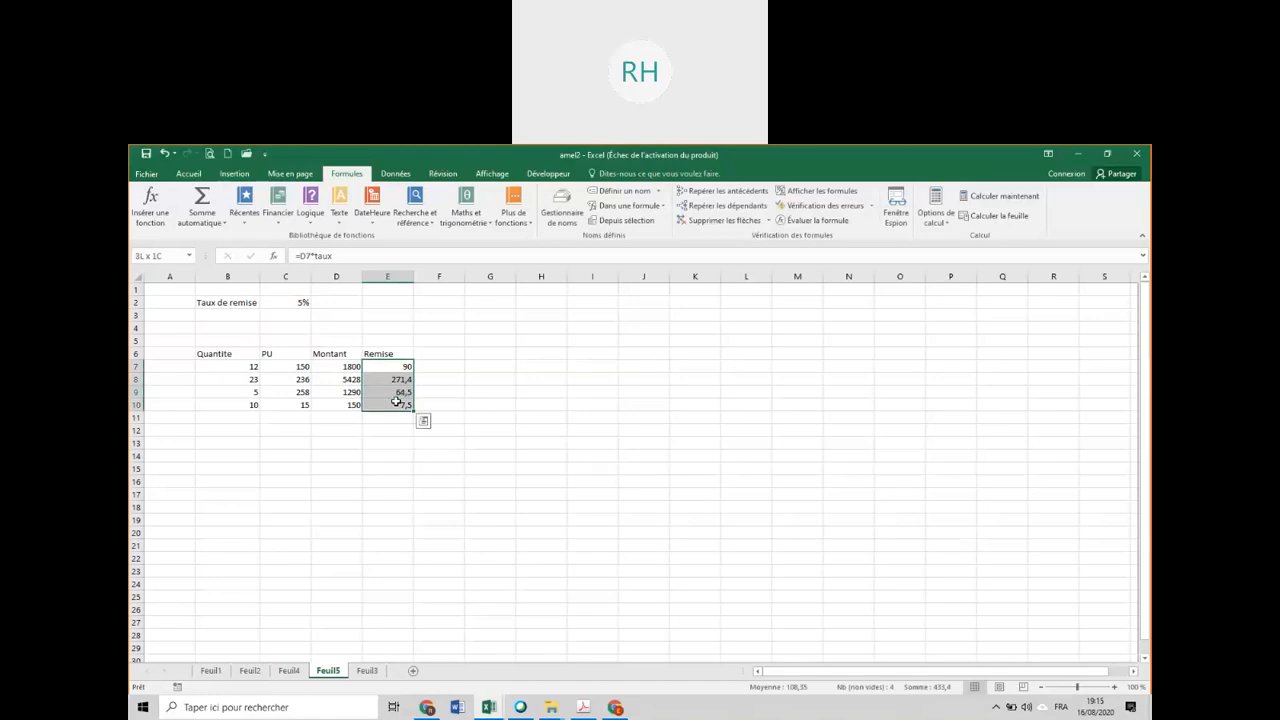
pyautogui.press('Delete')
pyautogui.moveTo(334, 367); pyautogui.dragTo(333, 404)
pyautogui.click(172, 253)
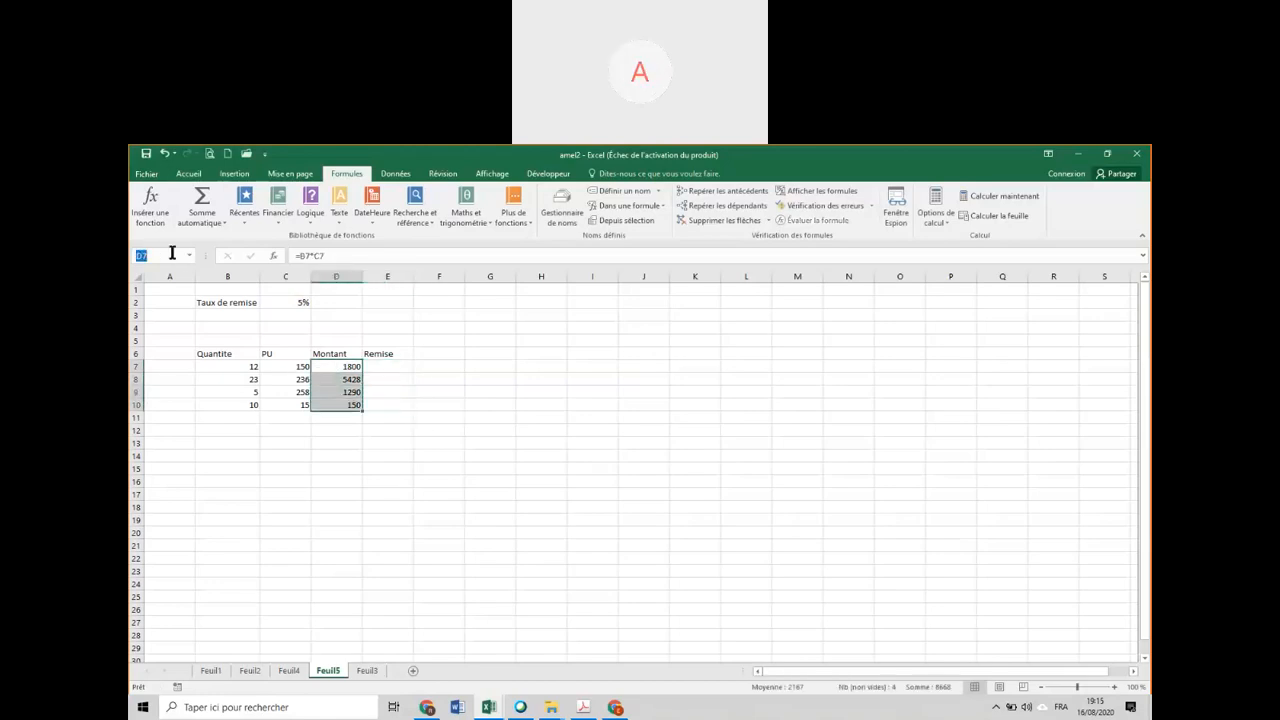
pyautogui.write('Montant')
pyautogui.press('Return')
# Name the quantities in B7:B10 quantite and the unit prices in C7:C10 pu.
pyautogui.moveTo(243, 364); pyautogui.dragTo(245, 405)
pyautogui.click(158, 257)
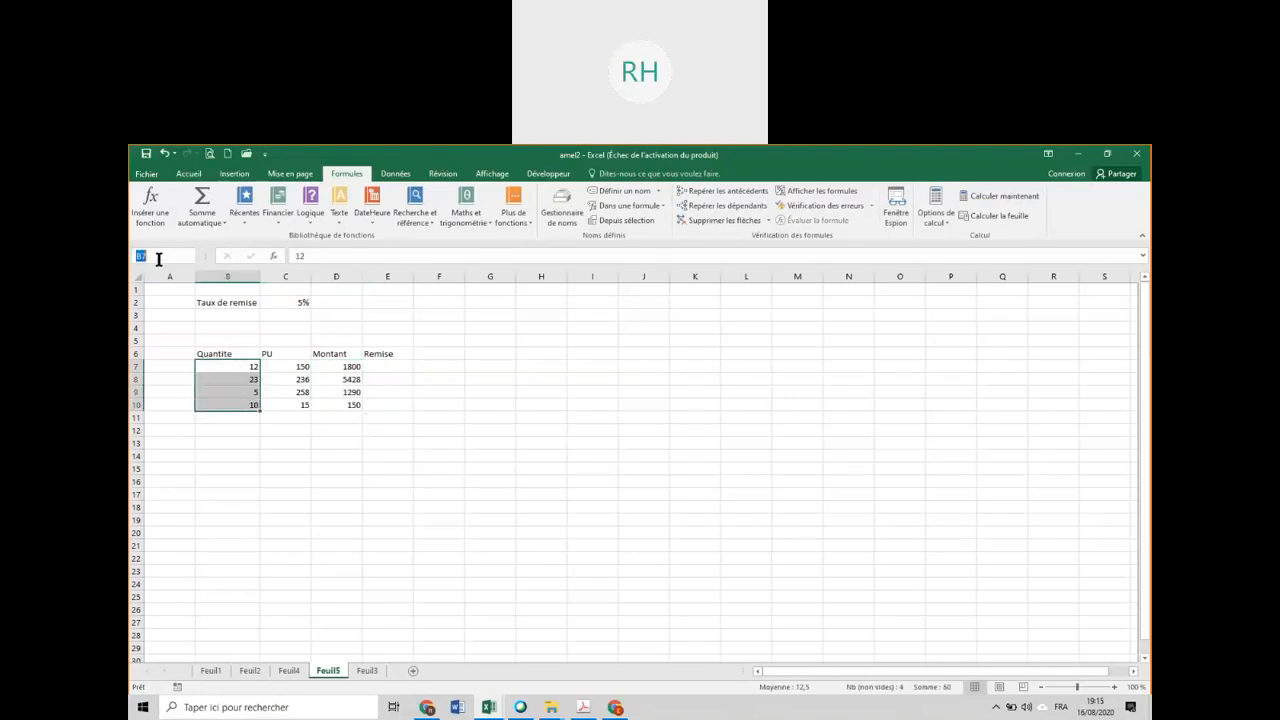
pyautogui.write('quantite')
pyautogui.press('Return')
pyautogui.moveTo(303, 367); pyautogui.dragTo(285, 405)
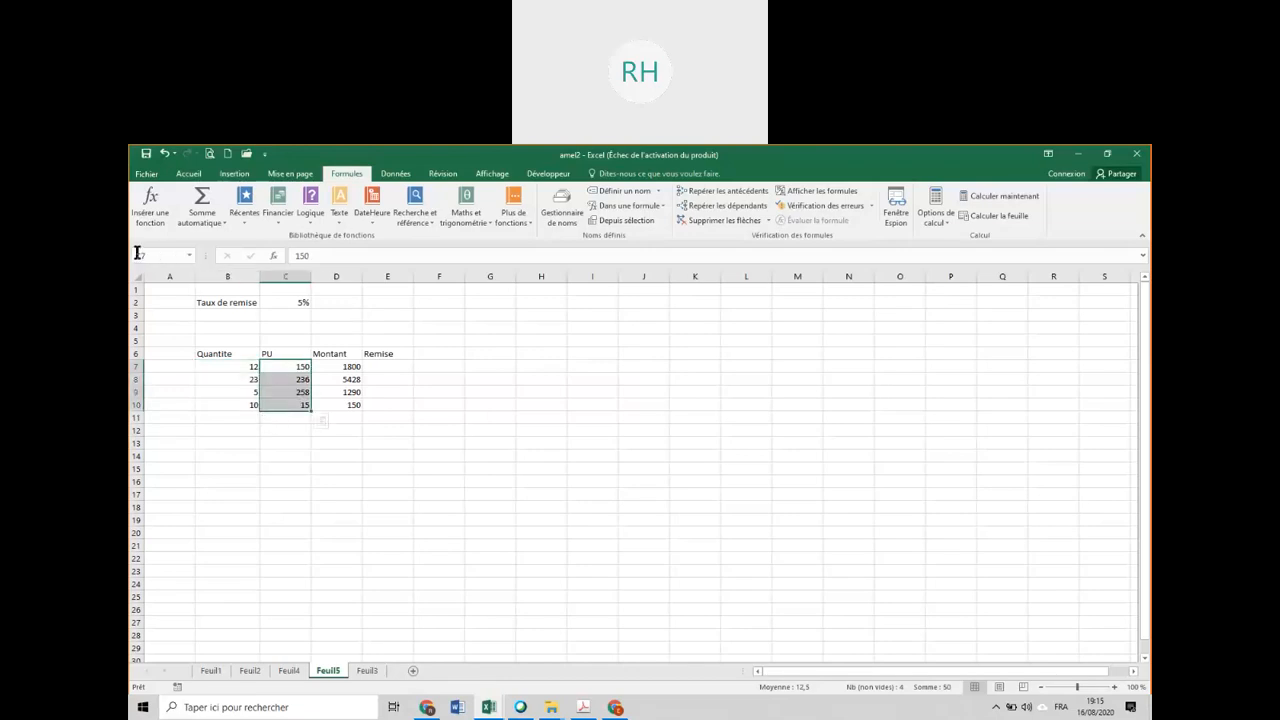
pyautogui.click(155, 256)
pyautogui.write('pu')
pyautogui.press('Return')
# Clear the Montant and Remise cells D7:E11 and calculate the Montant in D7 with the formula =quantite*pu.
pyautogui.moveTo(346, 366); pyautogui.dragTo(384, 427)
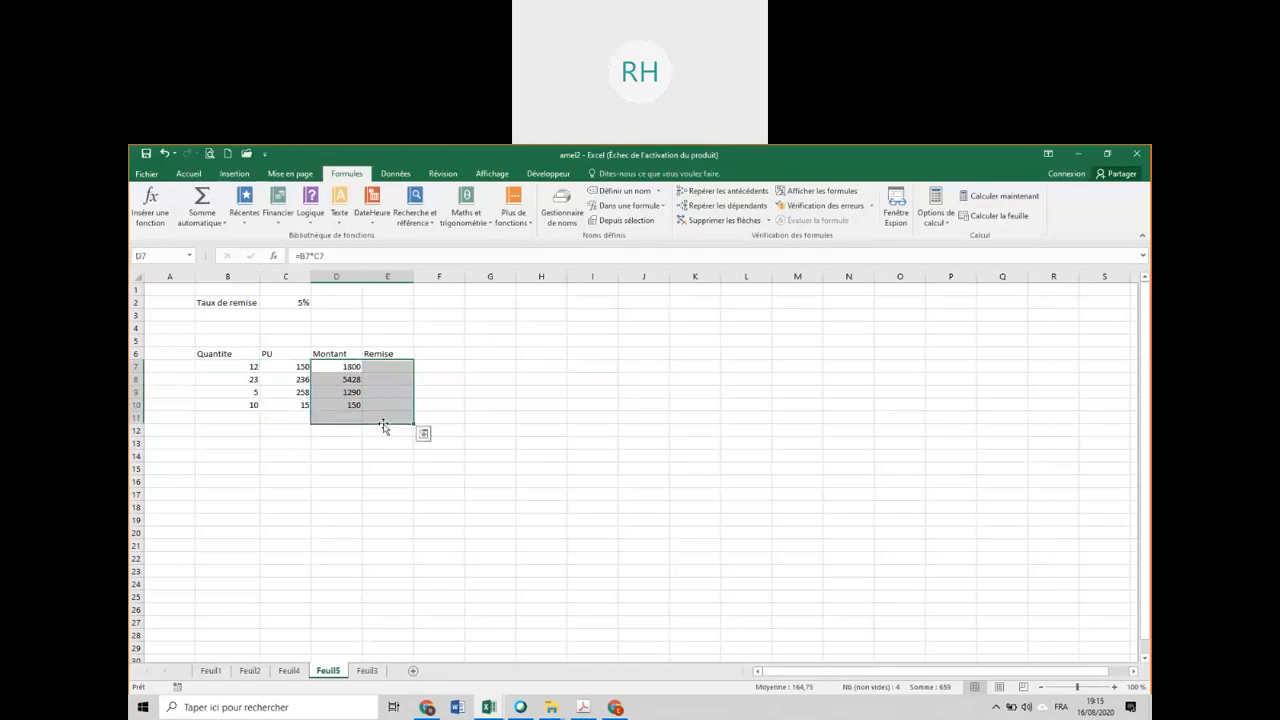
pyautogui.press('Delete')
pyautogui.click(354, 367)
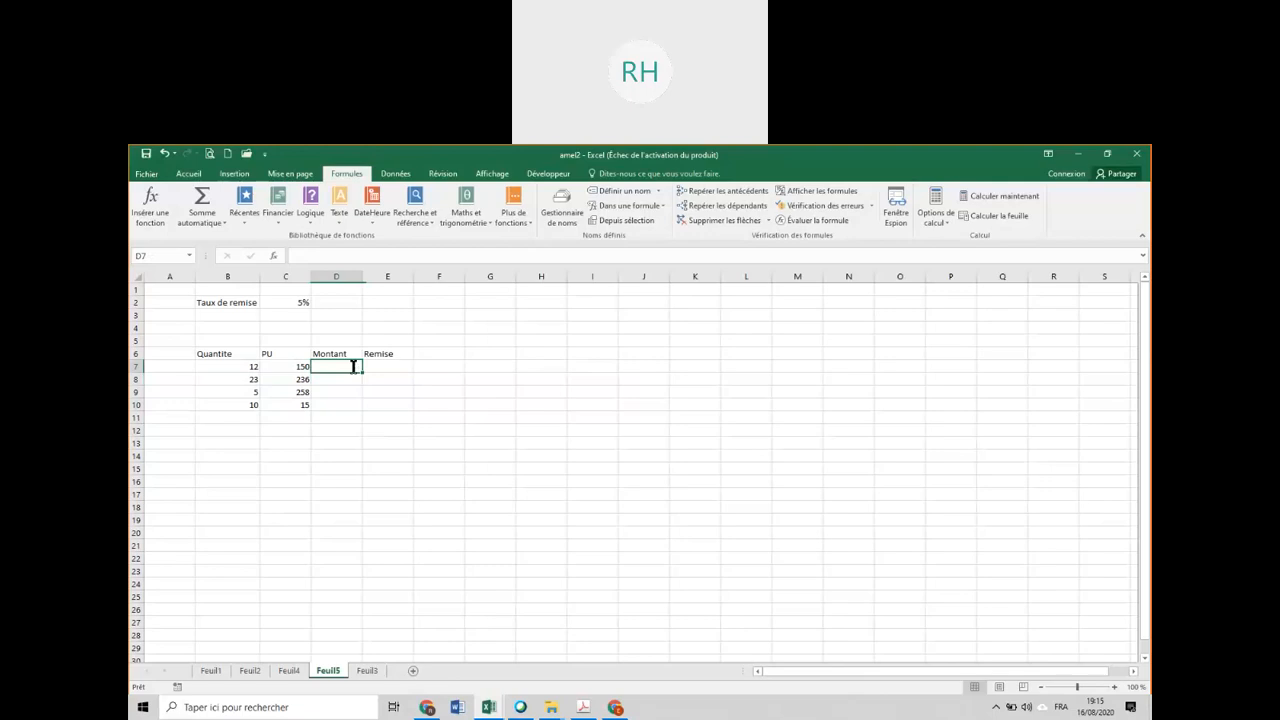
pyautogui.write('=')
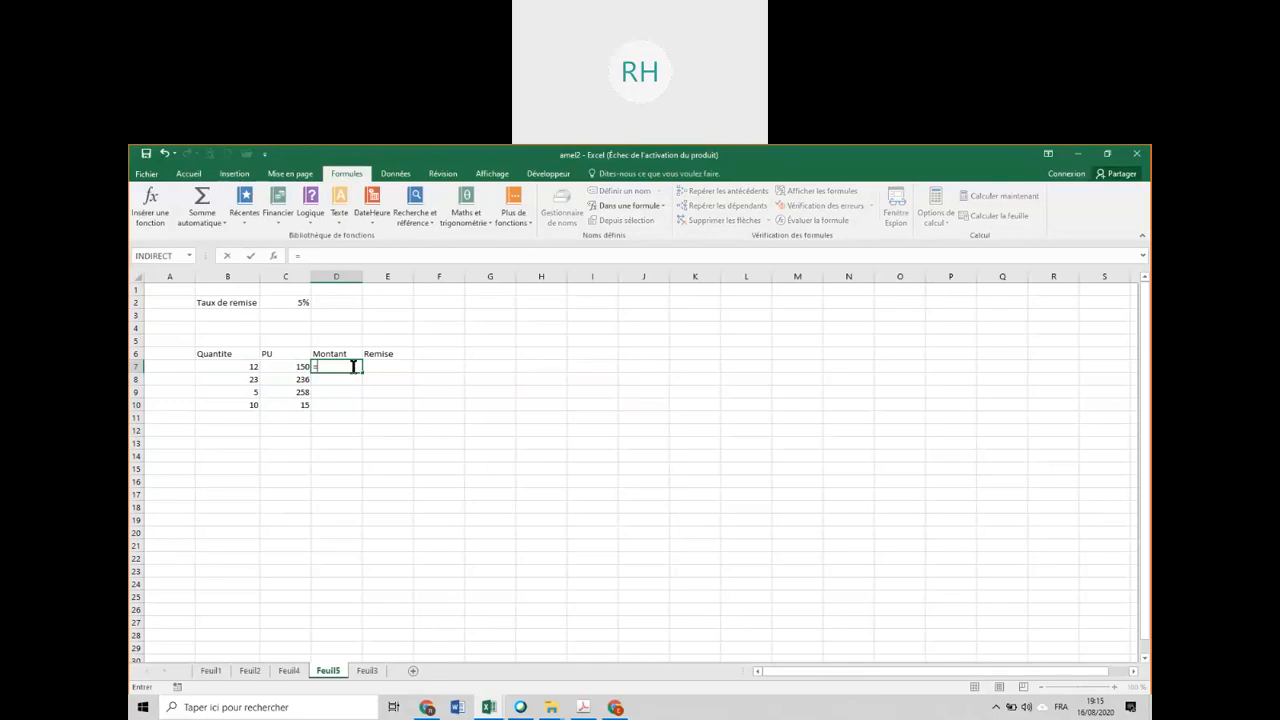
pyautogui.write('quan')
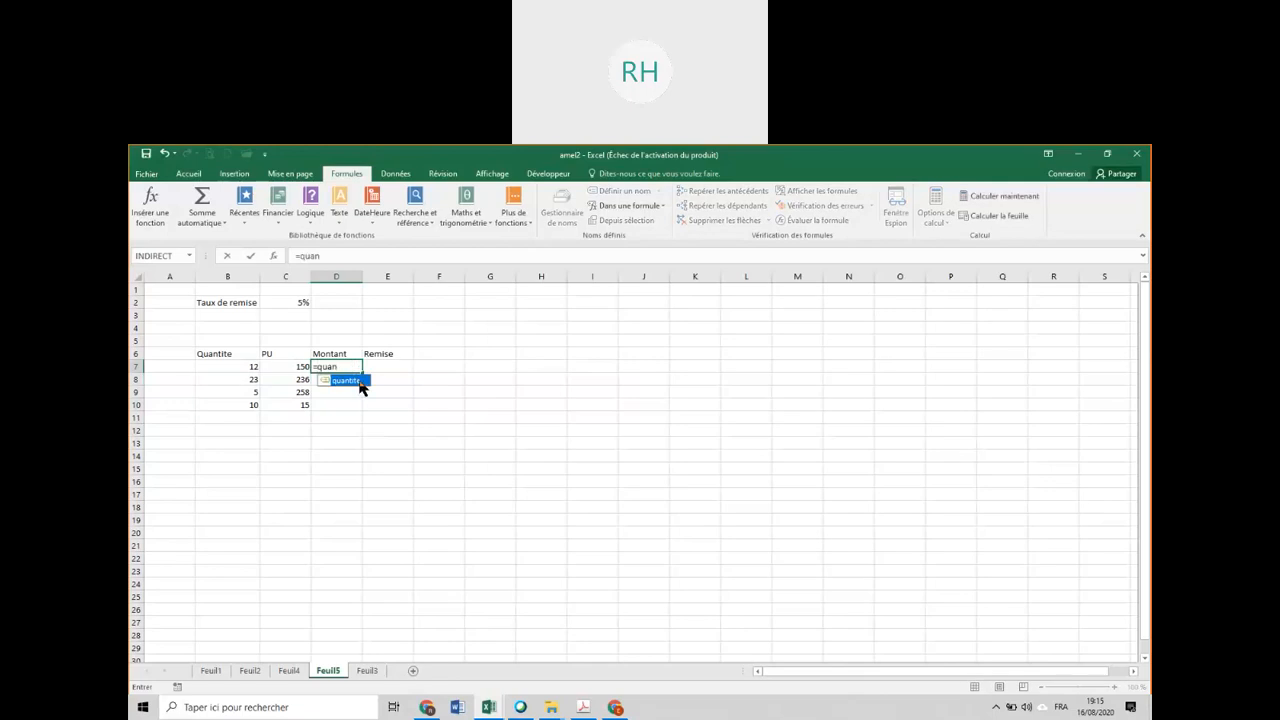
pyautogui.doubleClick(359, 380)
pyautogui.write('*')
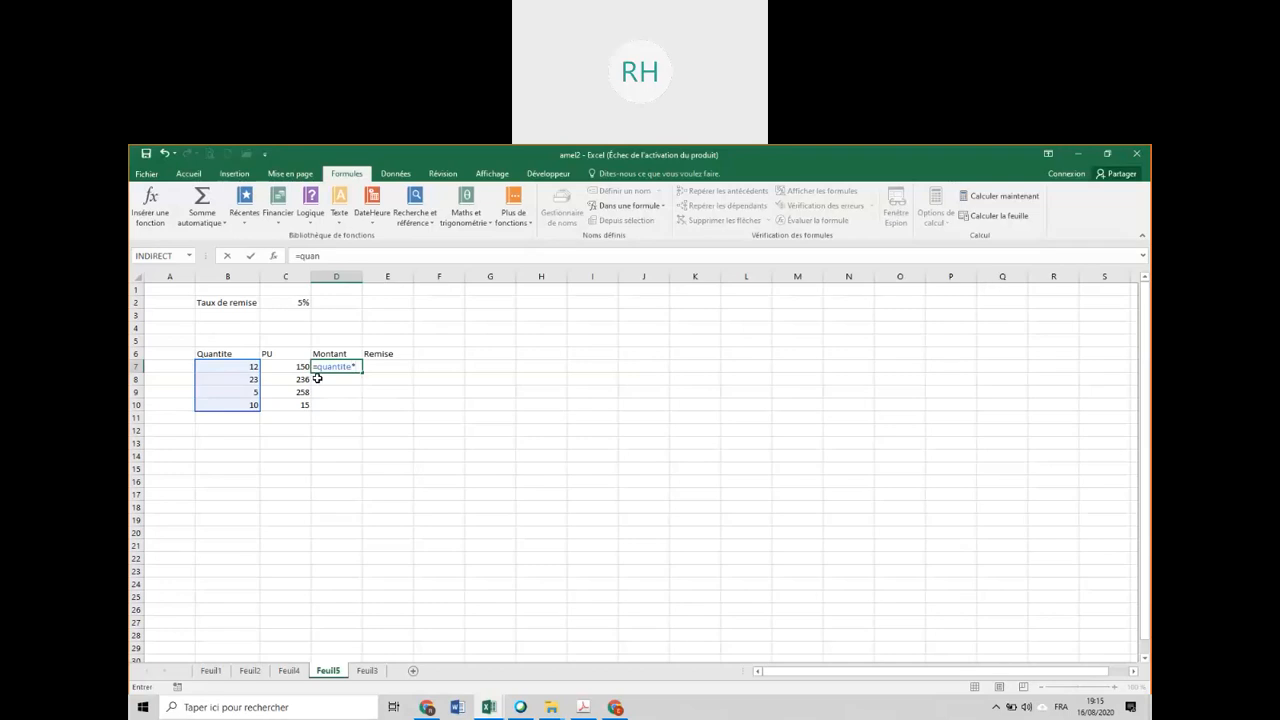
pyautogui.write('c7')
pyautogui.press('Return')
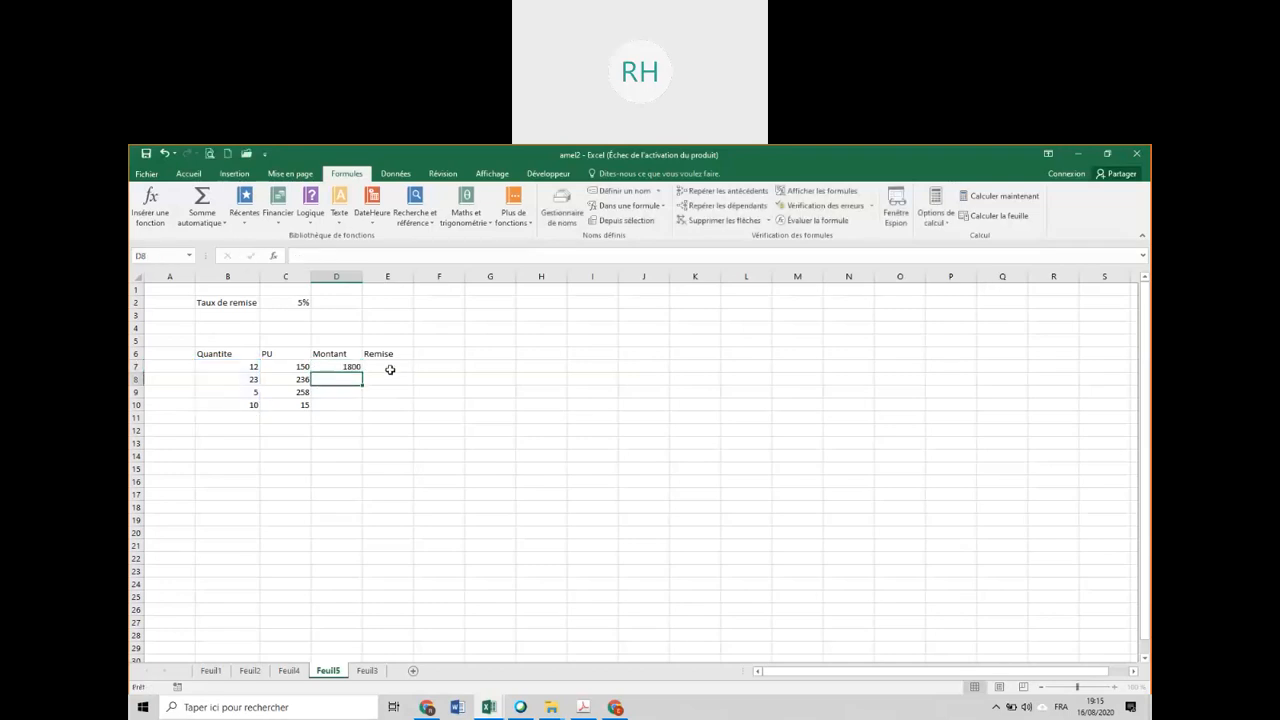
# Calculate the Remise in E7 by multiplying the named range Monatnt by the discount rate.
pyautogui.click(390, 369)
pyautogui.write('=m')
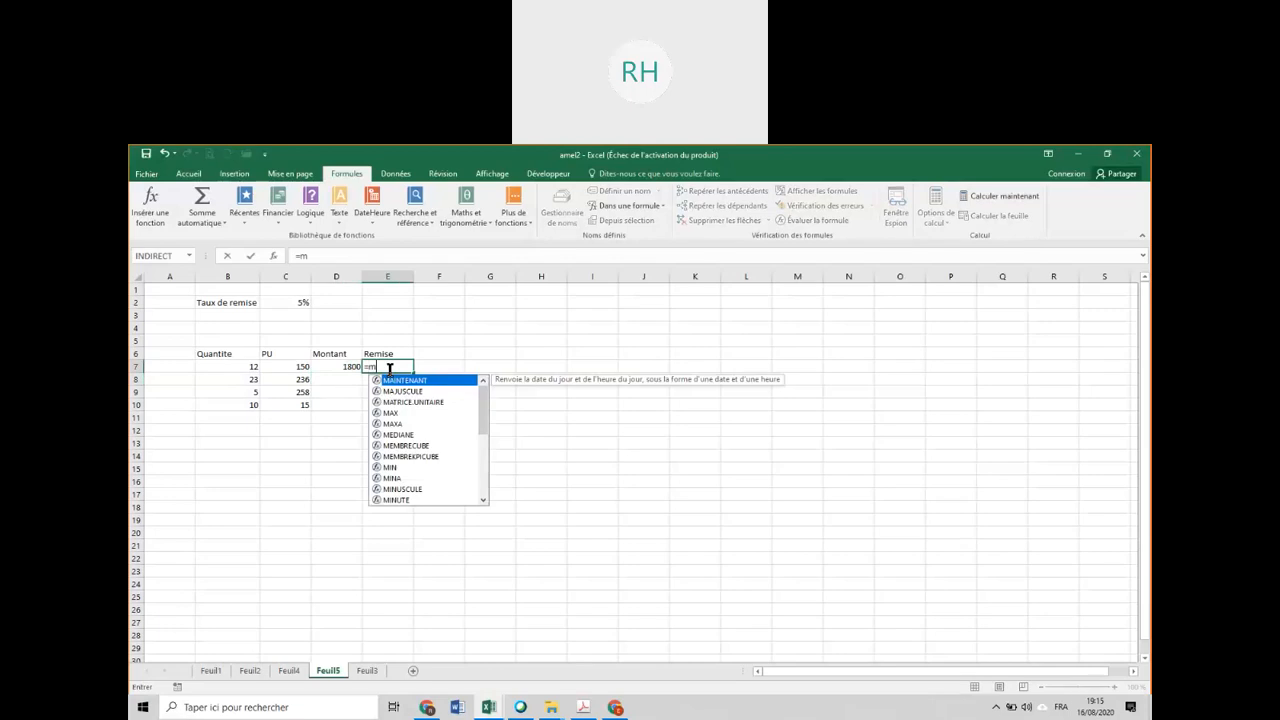
pyautogui.write('o')
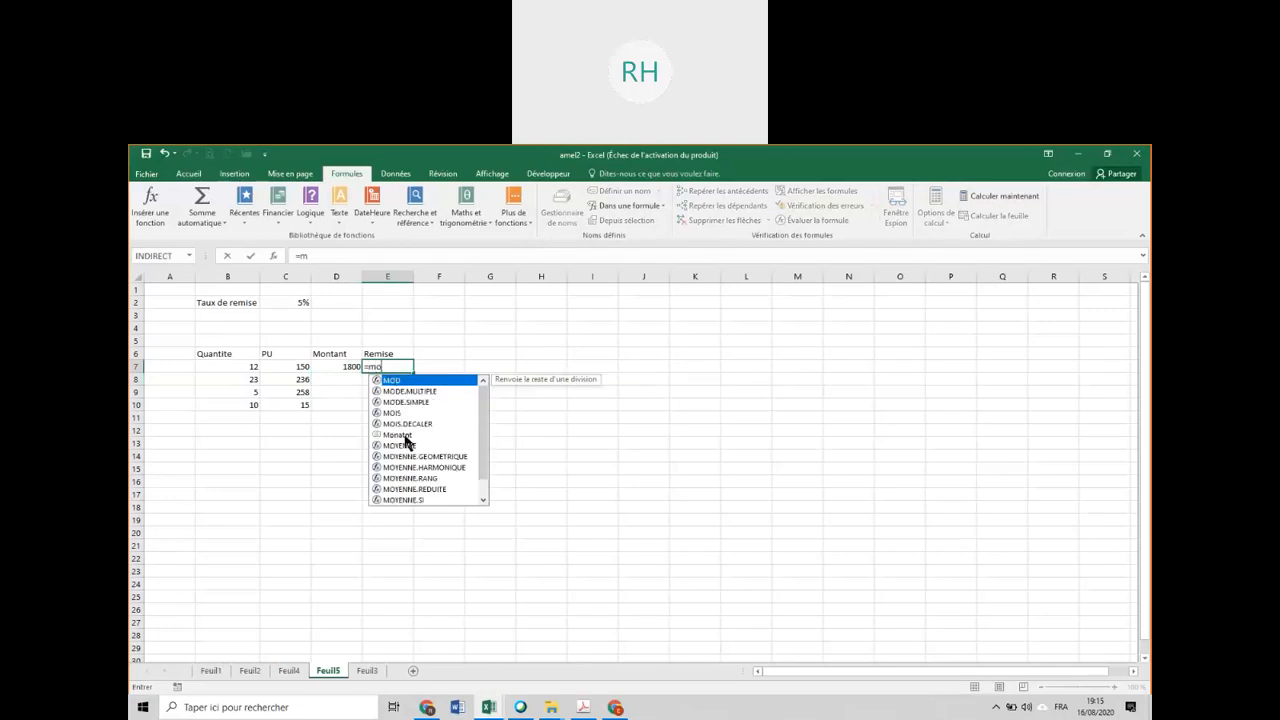
pyautogui.doubleClick(404, 436)
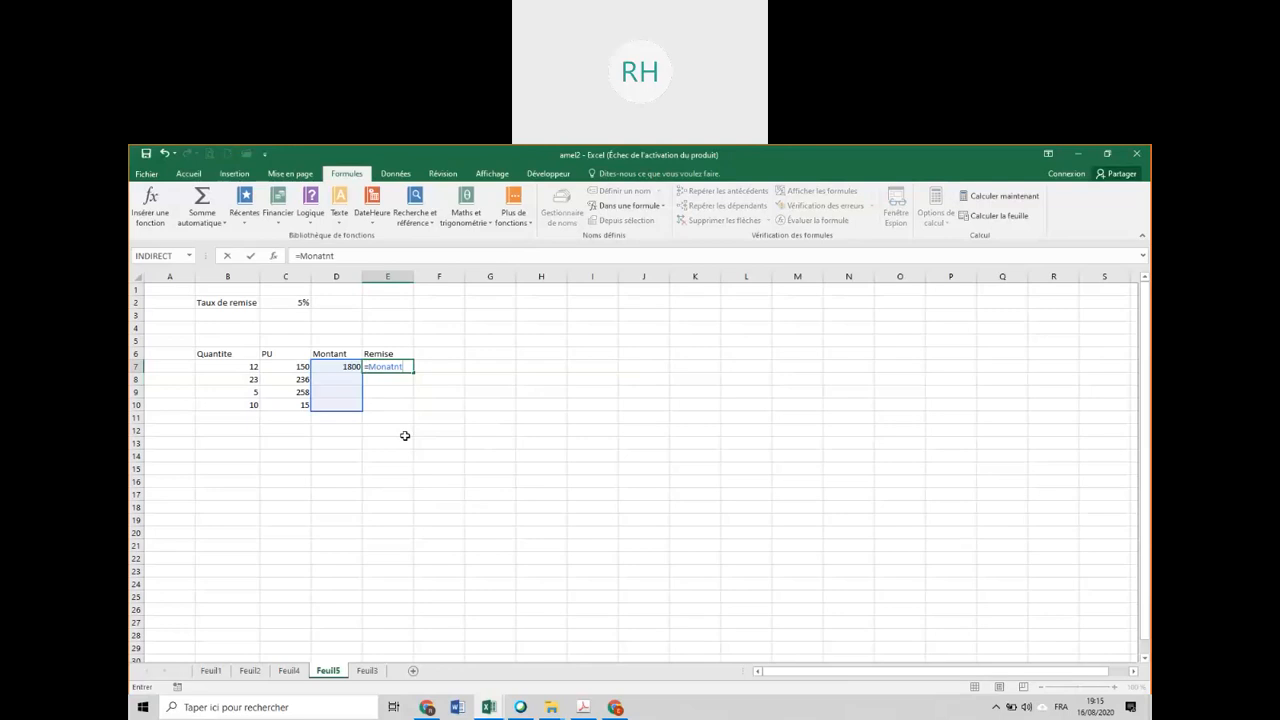
pyautogui.write('*C2')
pyautogui.press('Return')
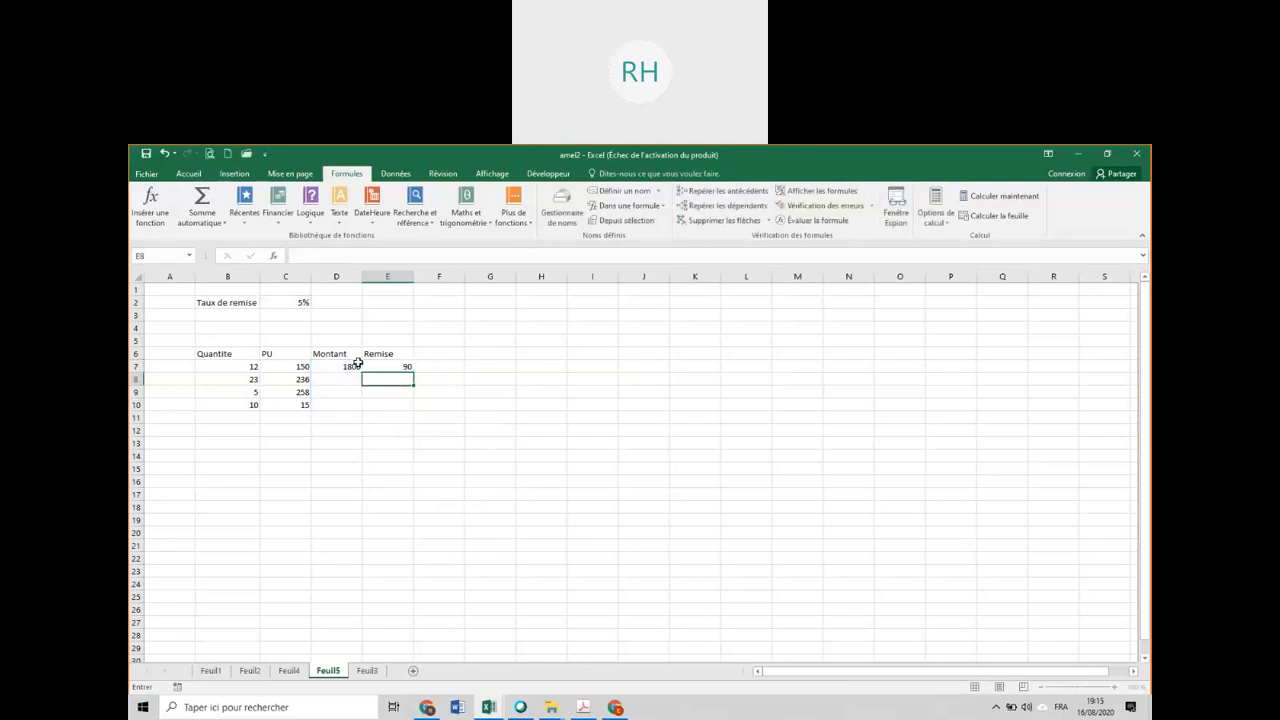
# Fill the Montant and Remise formulas from D7:E7 down to row 10 and check the formula in D7.
pyautogui.moveTo(352, 366); pyautogui.dragTo(390, 367)
pyautogui.moveTo(413, 373); pyautogui.dragTo(412, 411)
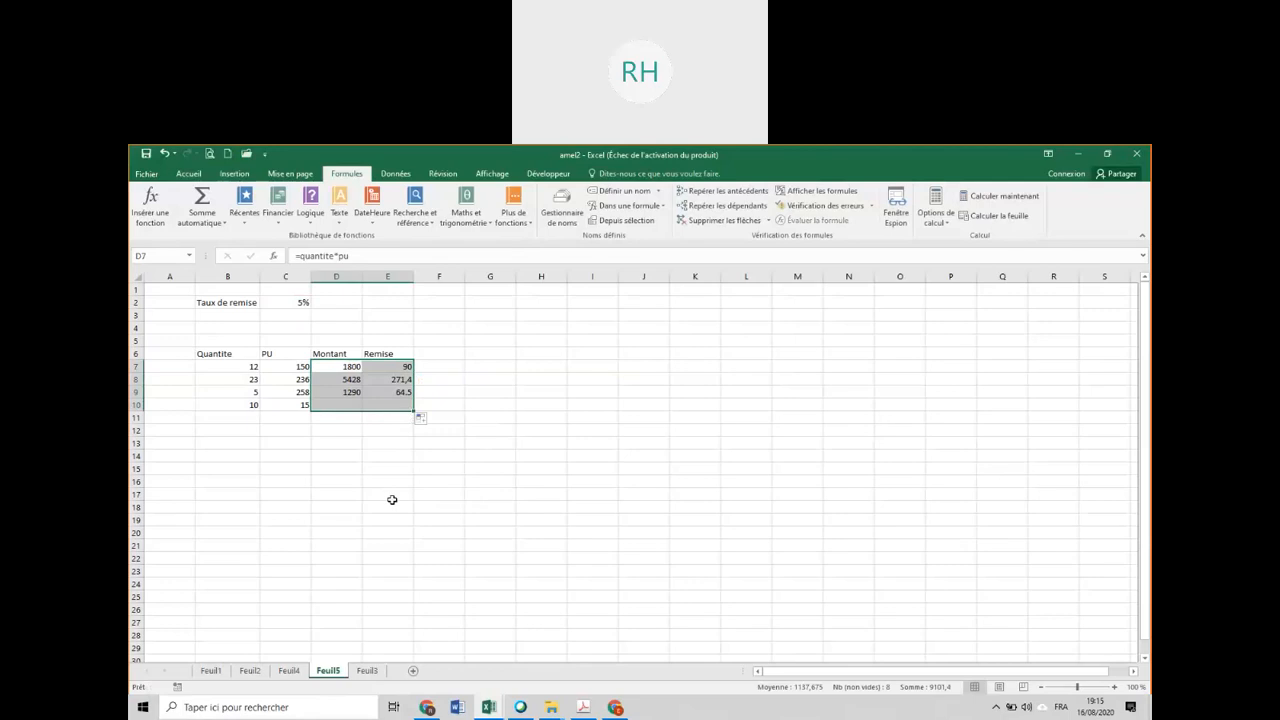
pyautogui.click(352, 368)
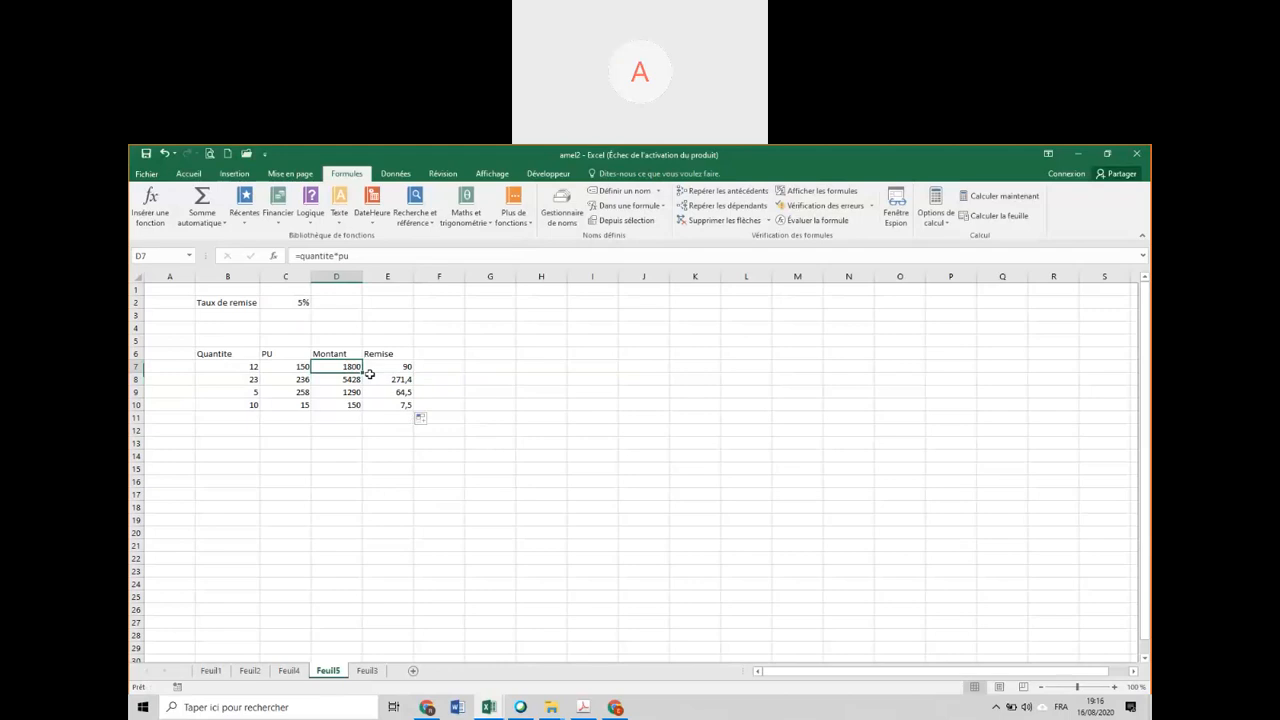
# Enlarge the Montant and Remise values in D7:E10 to font size 20 and widen columns D and E.
pyautogui.moveTo(345, 367); pyautogui.dragTo(390, 405)
pyautogui.click(188, 174)
pyautogui.click(301, 199)
pyautogui.click(301, 199)
pyautogui.click(301, 199)
pyautogui.click(301, 199)
pyautogui.click(301, 199)
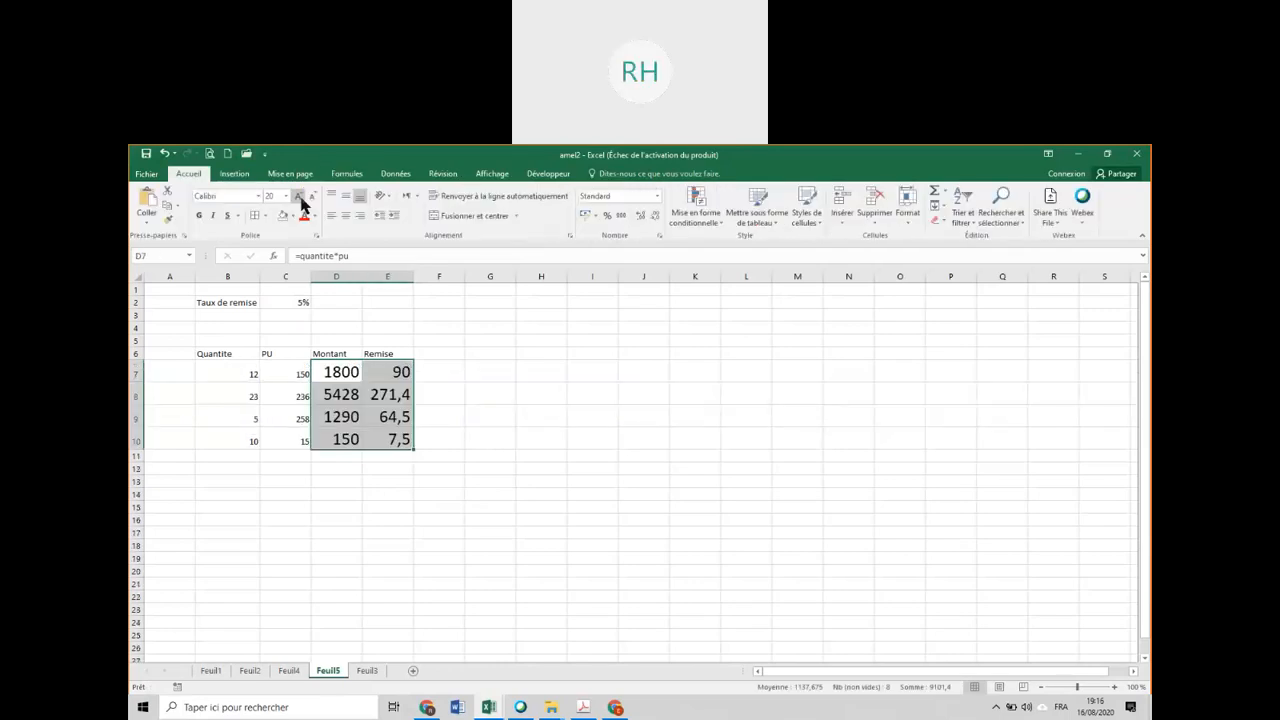
pyautogui.moveTo(362, 277); pyautogui.dragTo(387, 277)
pyautogui.moveTo(438, 277); pyautogui.dragTo(488, 282)
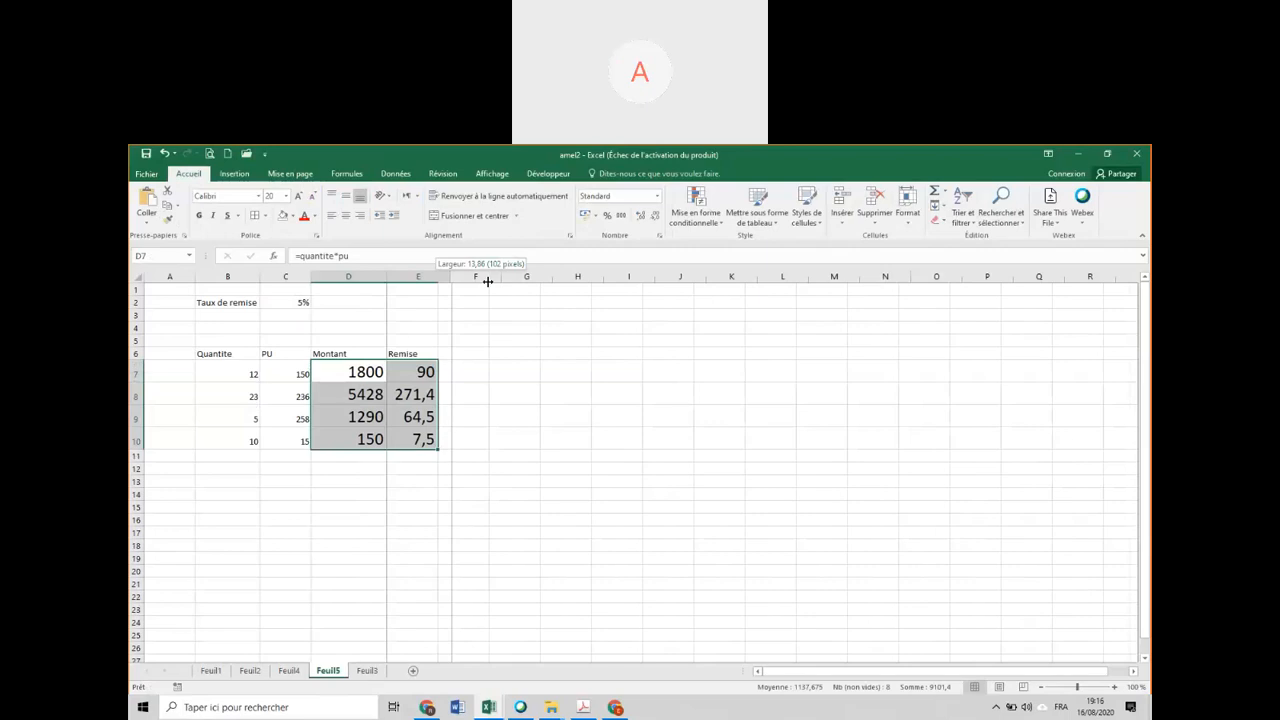
pyautogui.moveTo(488, 282); pyautogui.dragTo(489, 282)
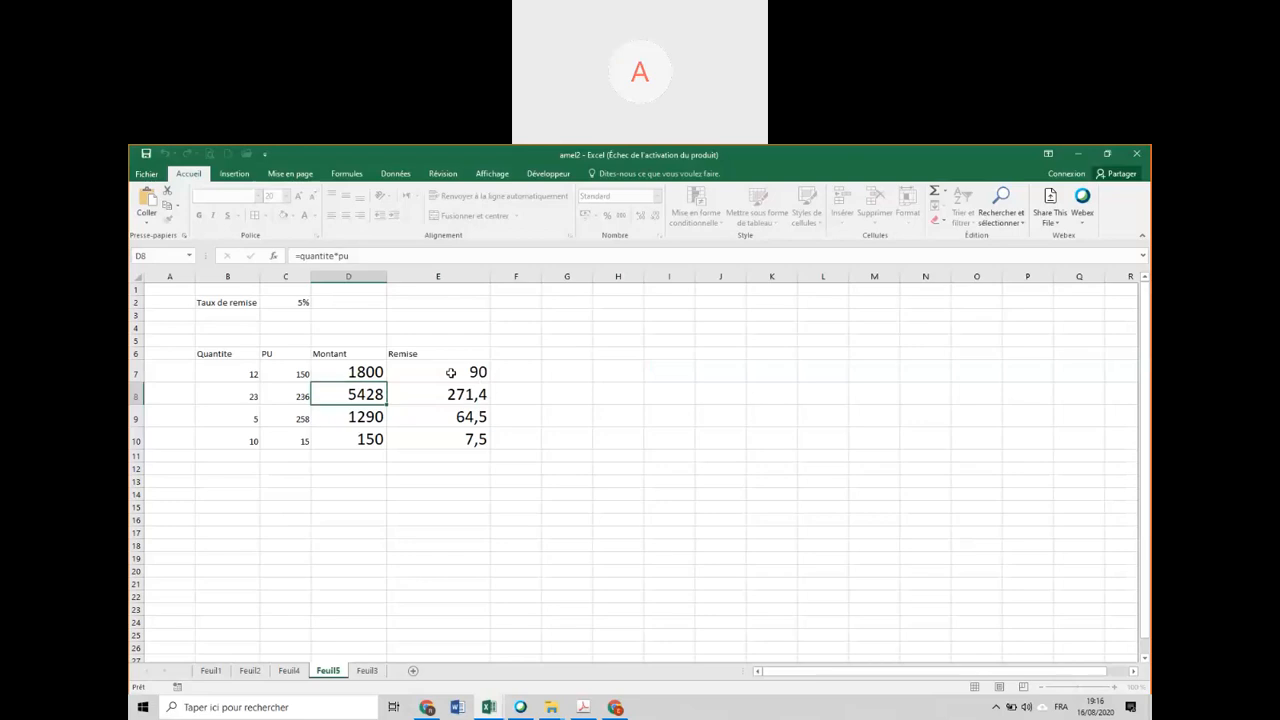
# Check which named ranges the Remise formula in E7 uses.
pyautogui.click(451, 372)
pyautogui.doubleClick(458, 372)
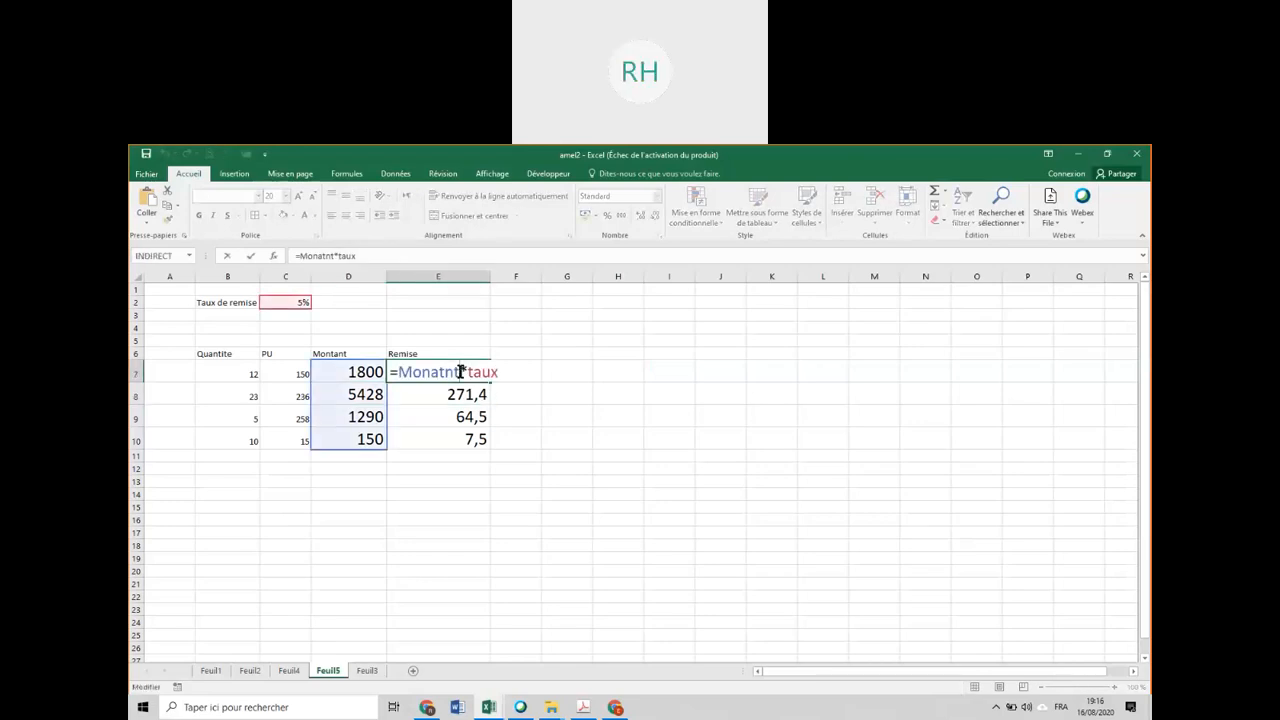
pyautogui.press('Return')
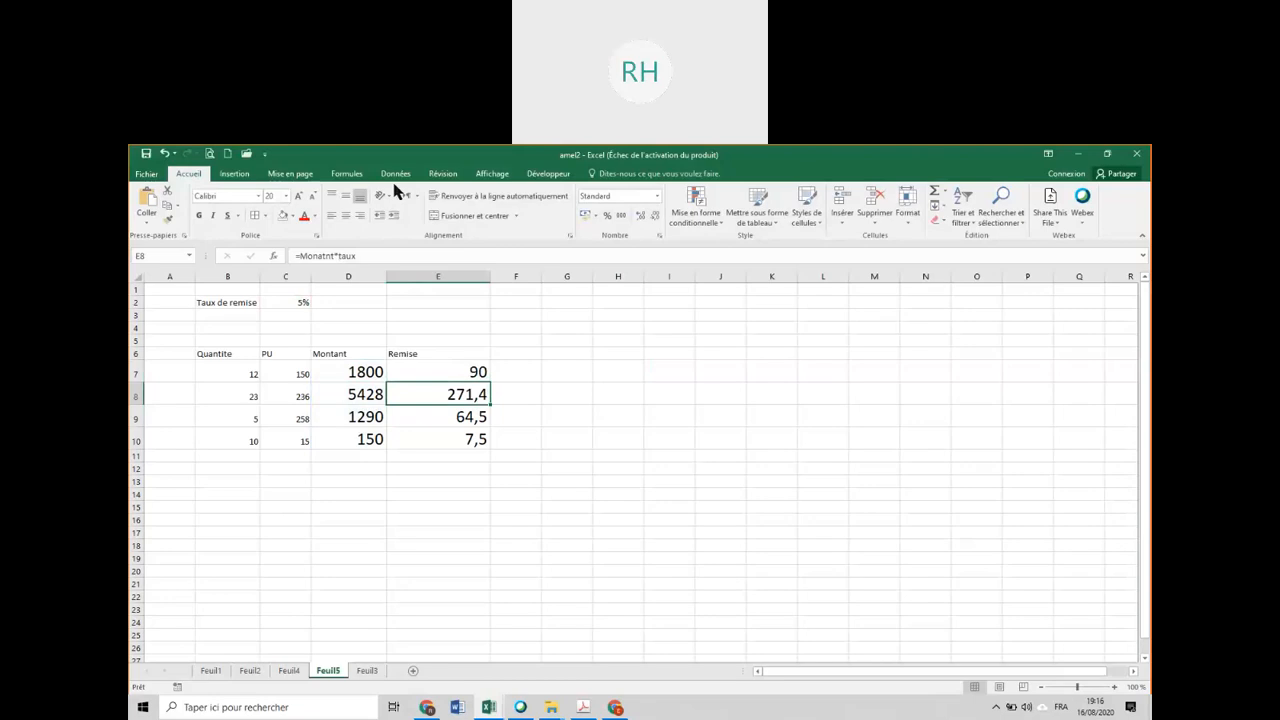
# Rename the named range taux to taux_remise in the Name Manager and check the Remise formula in E7.
pyautogui.click(347, 173)
pyautogui.click(560, 212)
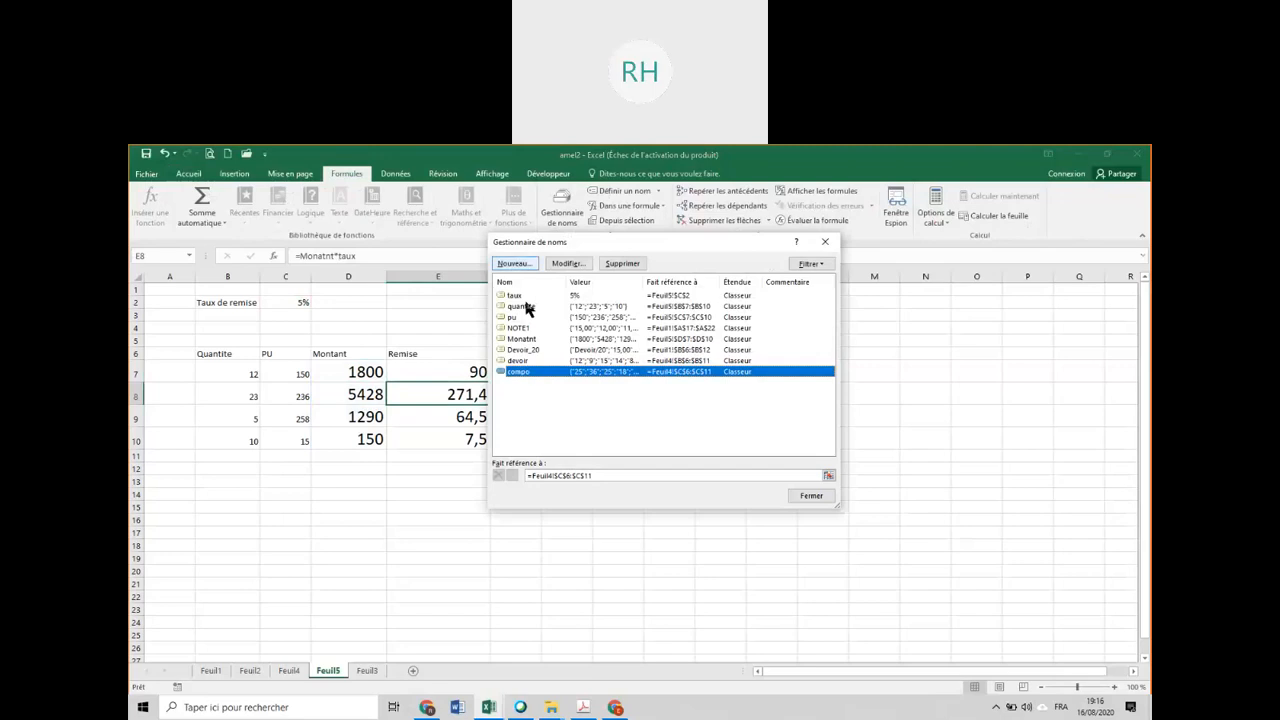
pyautogui.click(518, 296)
pyautogui.click(524, 329)
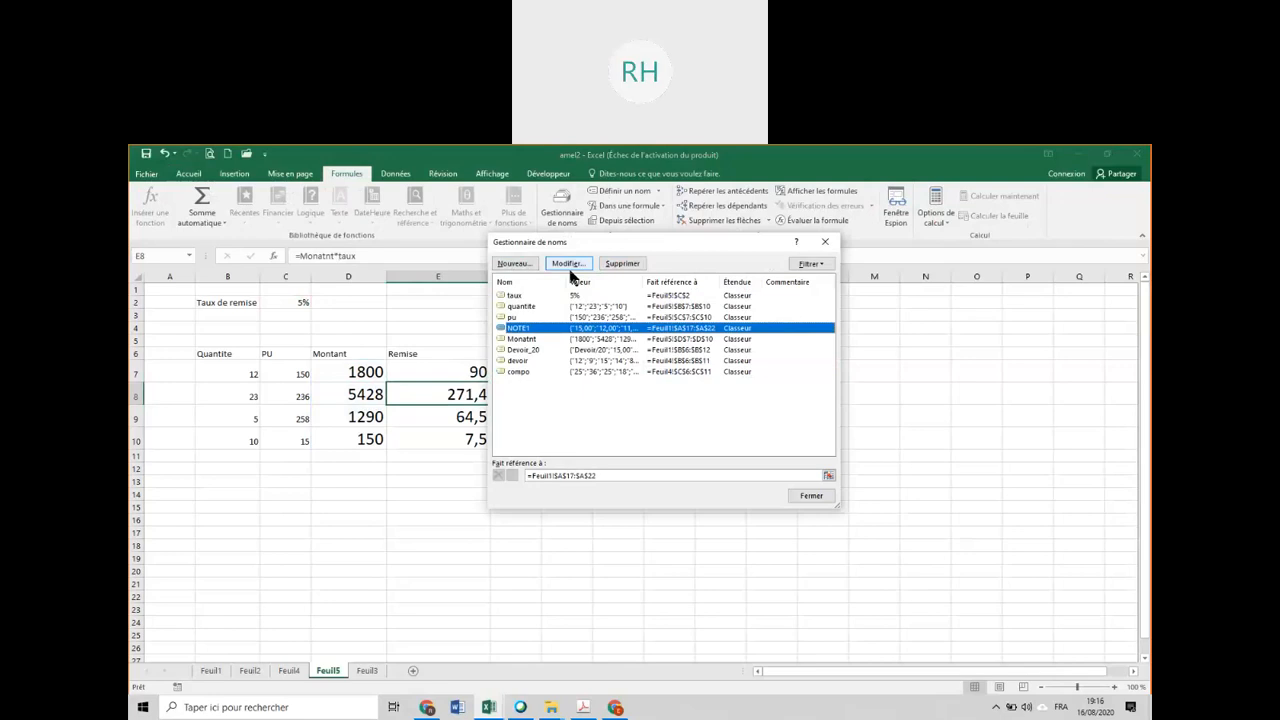
pyautogui.click(514, 295)
pyautogui.click(566, 263)
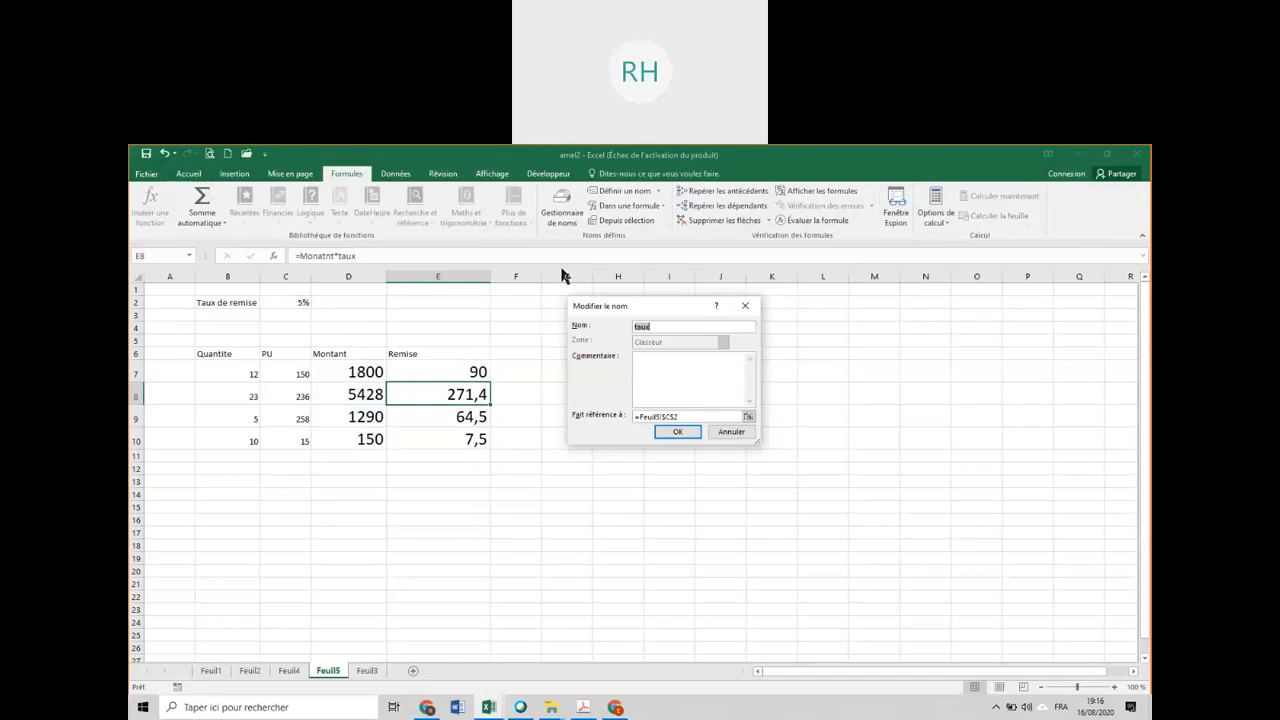
pyautogui.click(655, 326)
pyautogui.write('_remise')
pyautogui.click(676, 434)
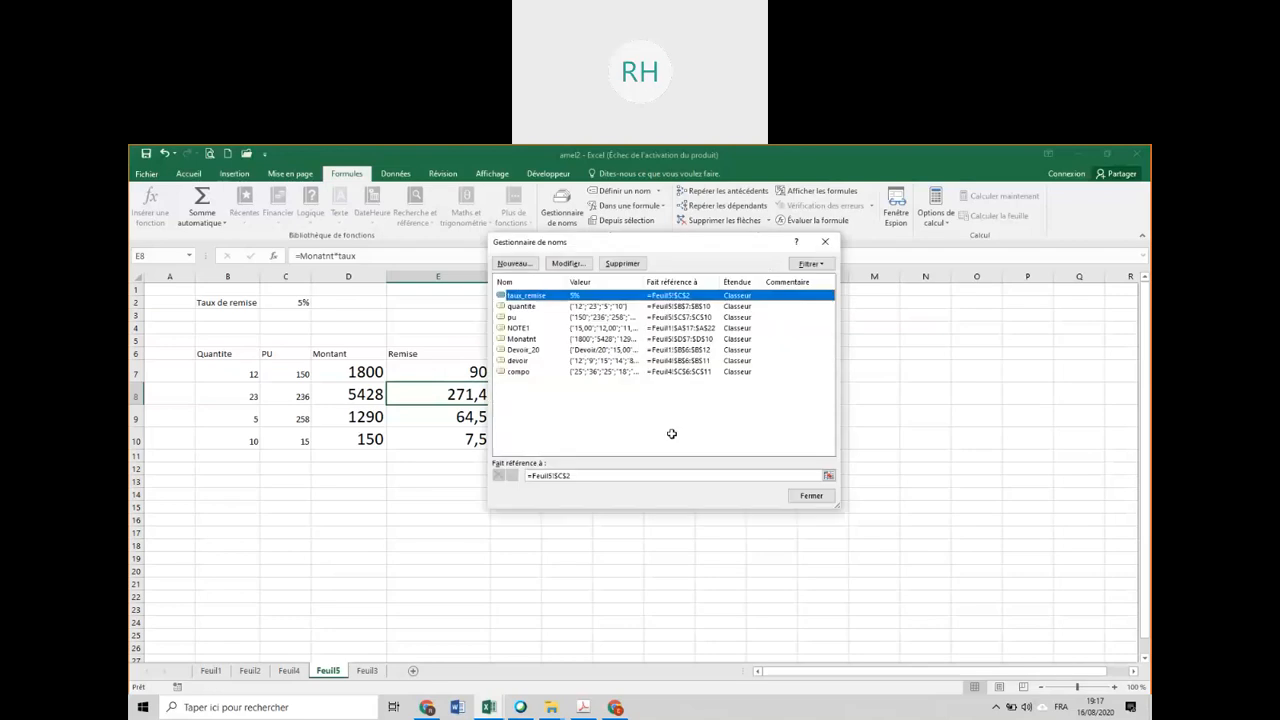
pyautogui.click(811, 495)
pyautogui.doubleClick(457, 372)
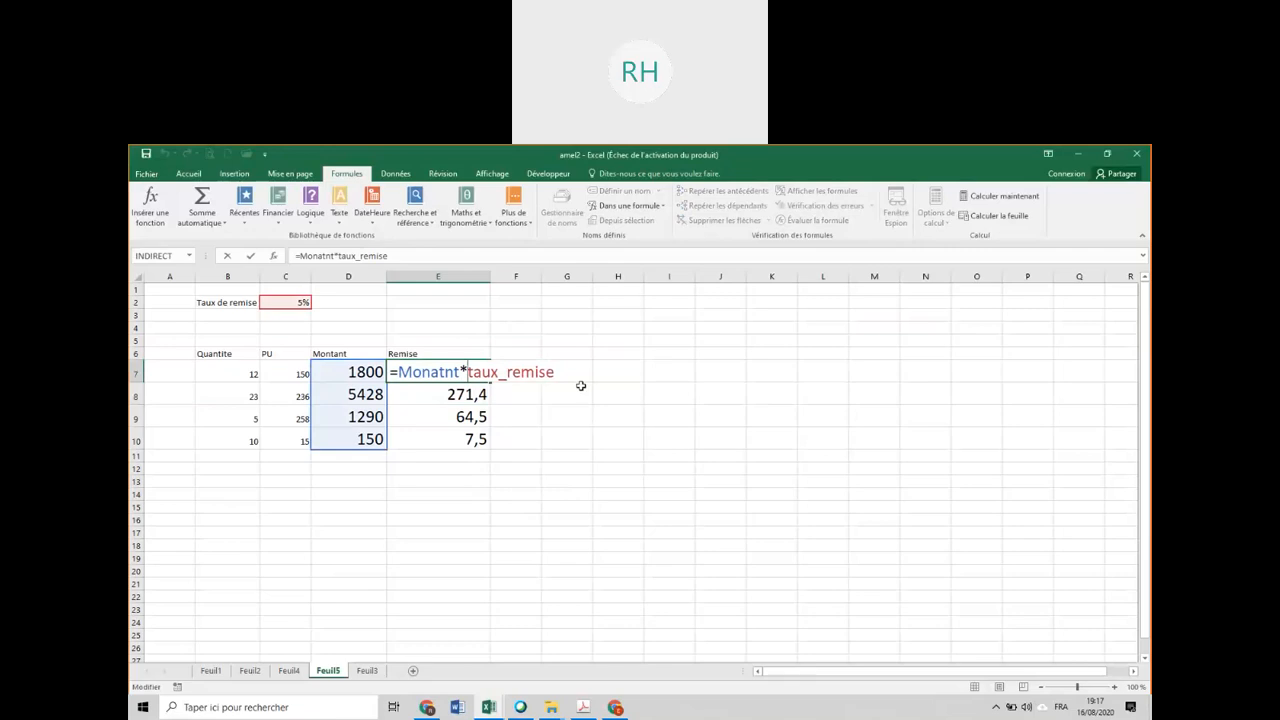
pyautogui.press('Return')
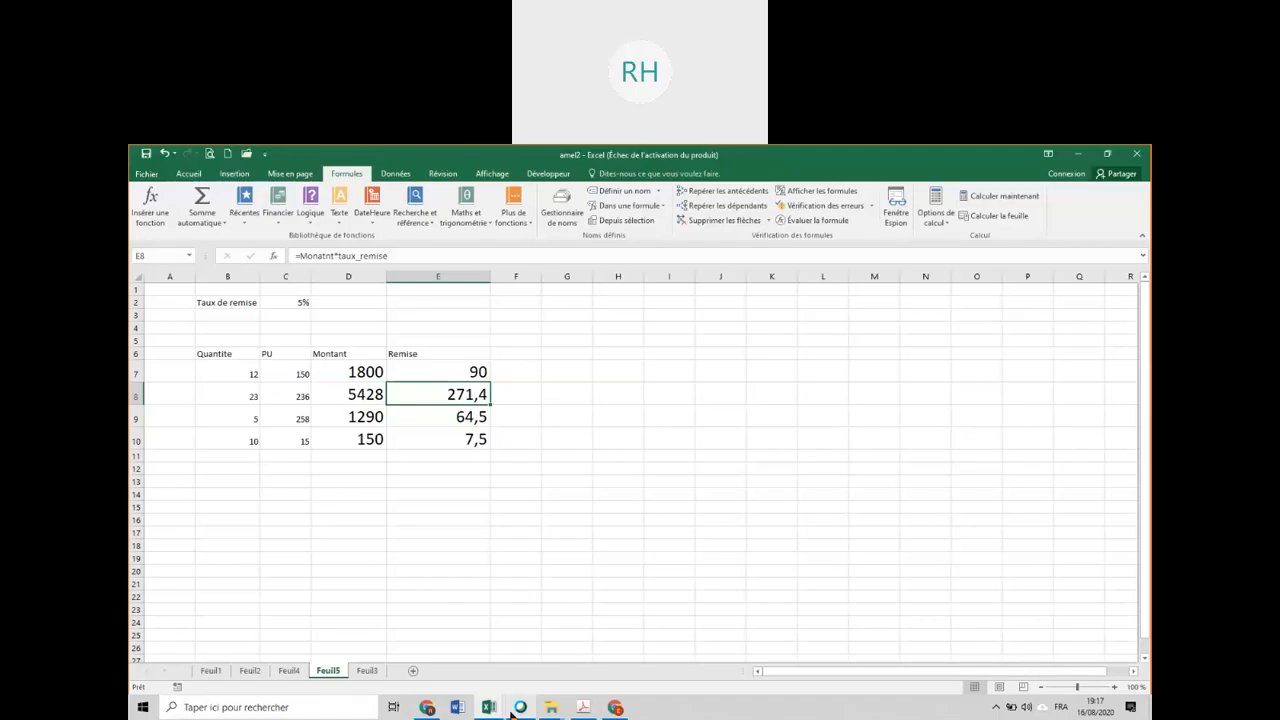
# In the Exo-11-ET-14 workbook, trace every level of dependents of the quantity in G8 and remove the arrows.
pyautogui.moveTo(494, 711)
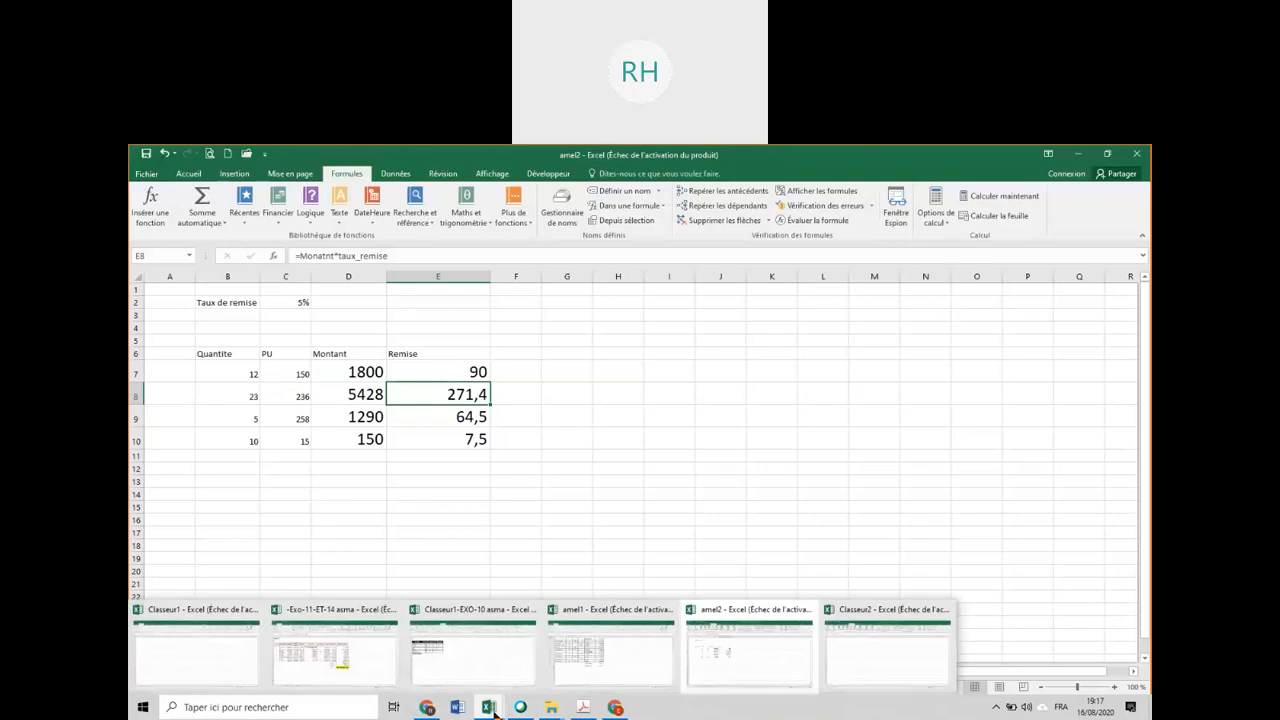
pyautogui.click(385, 672)
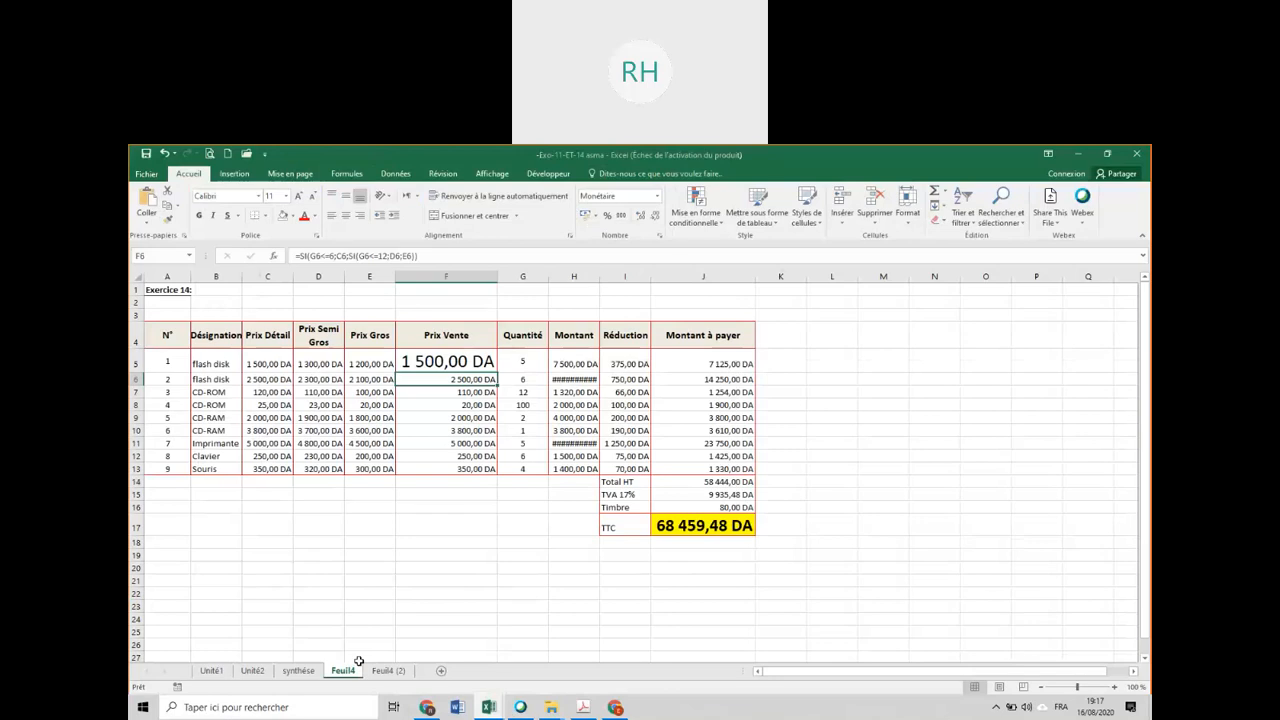
pyautogui.click(531, 404)
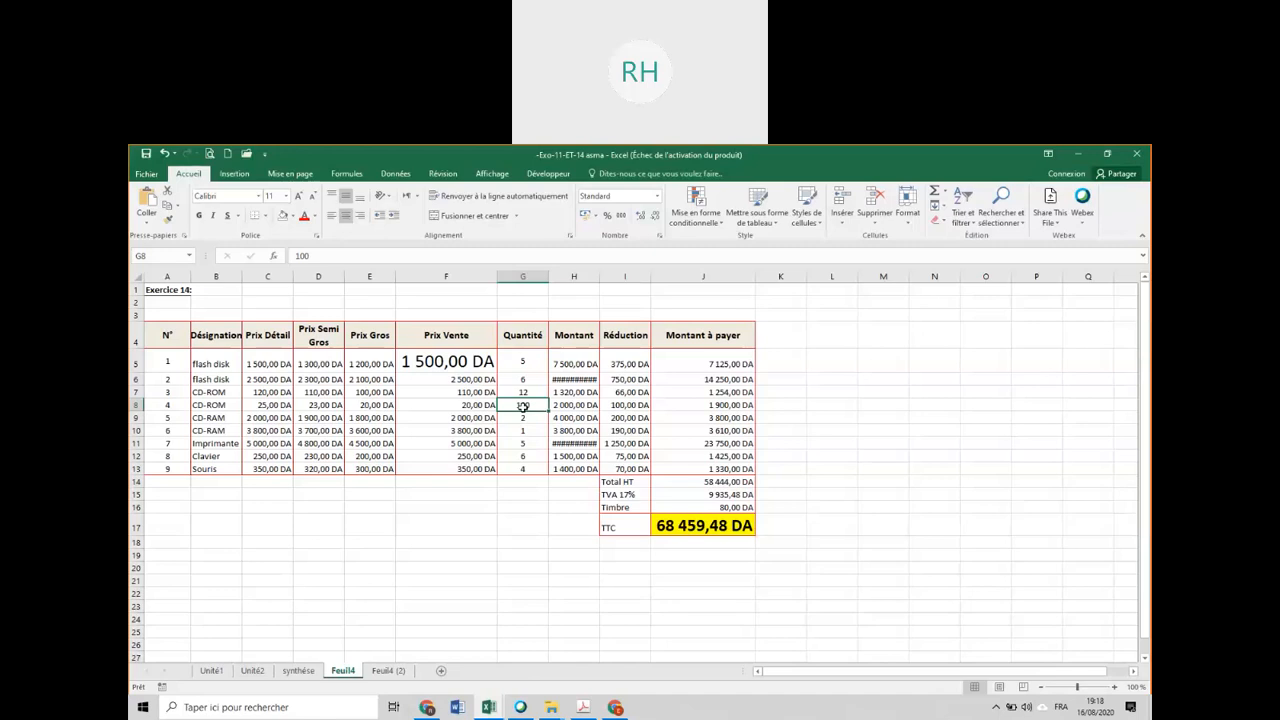
pyautogui.click(392, 173)
pyautogui.click(441, 173)
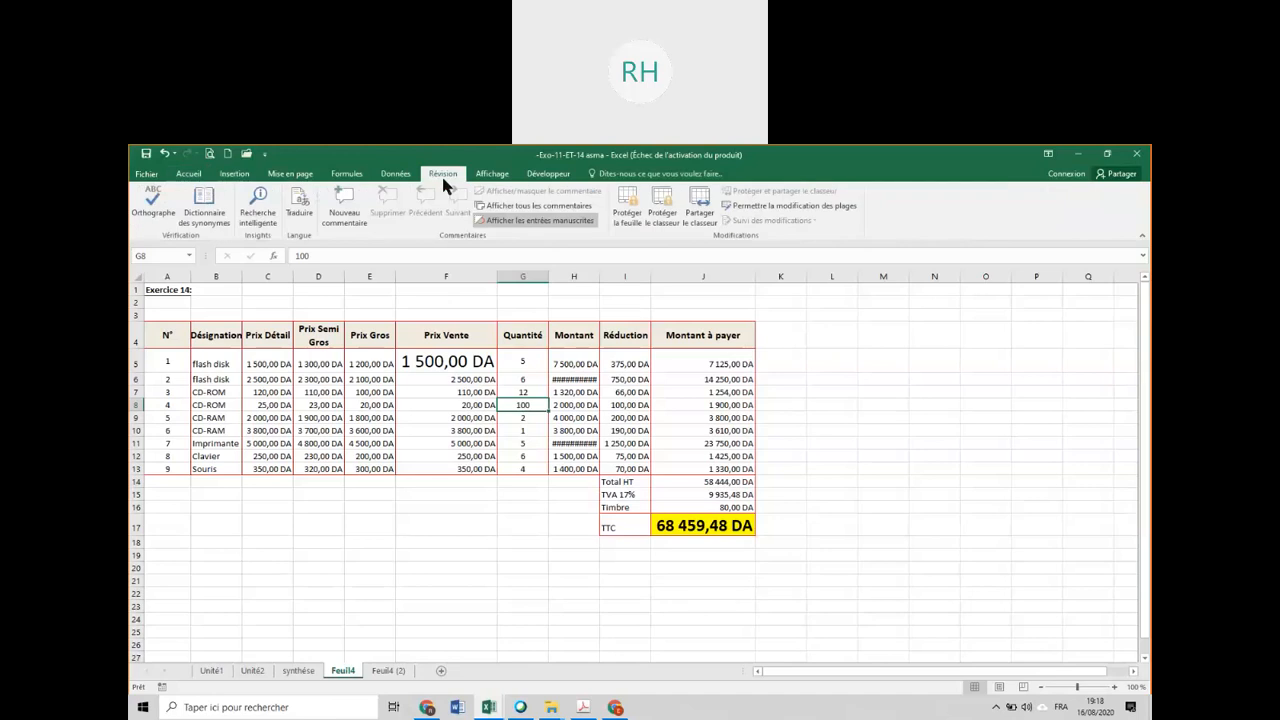
pyautogui.scroll(2, 443, 181)
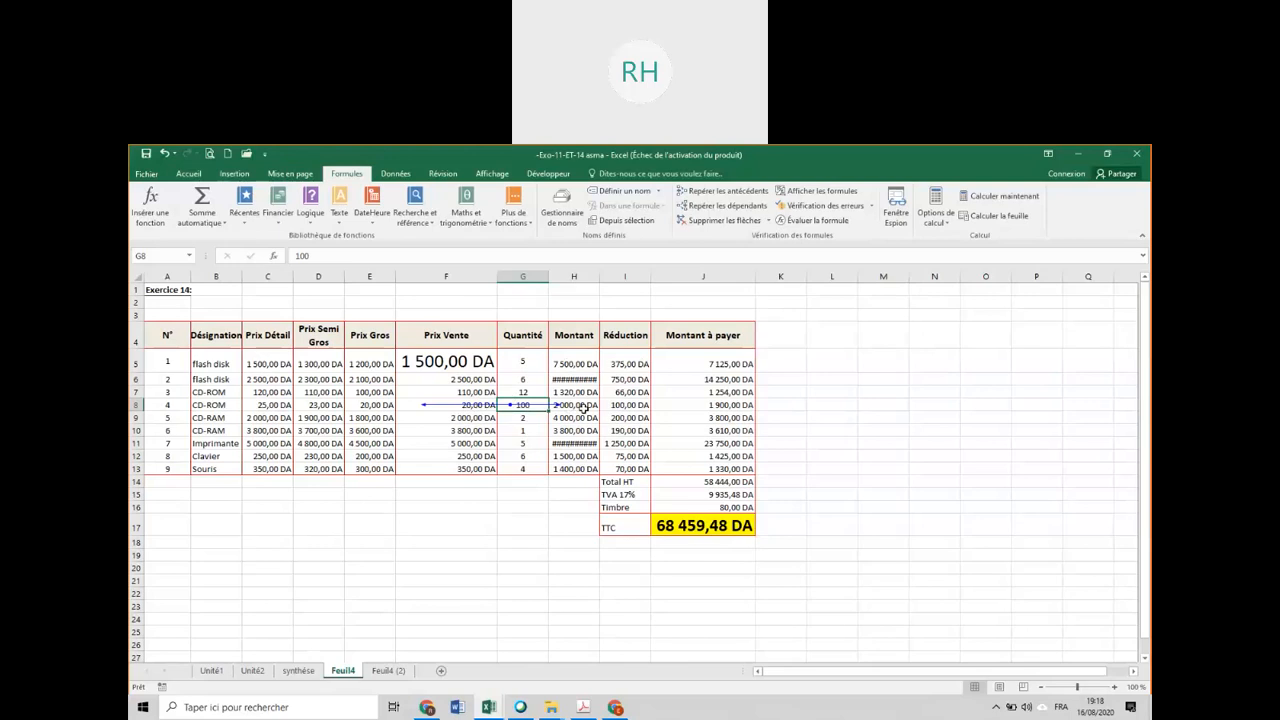
pyautogui.click(714, 207)
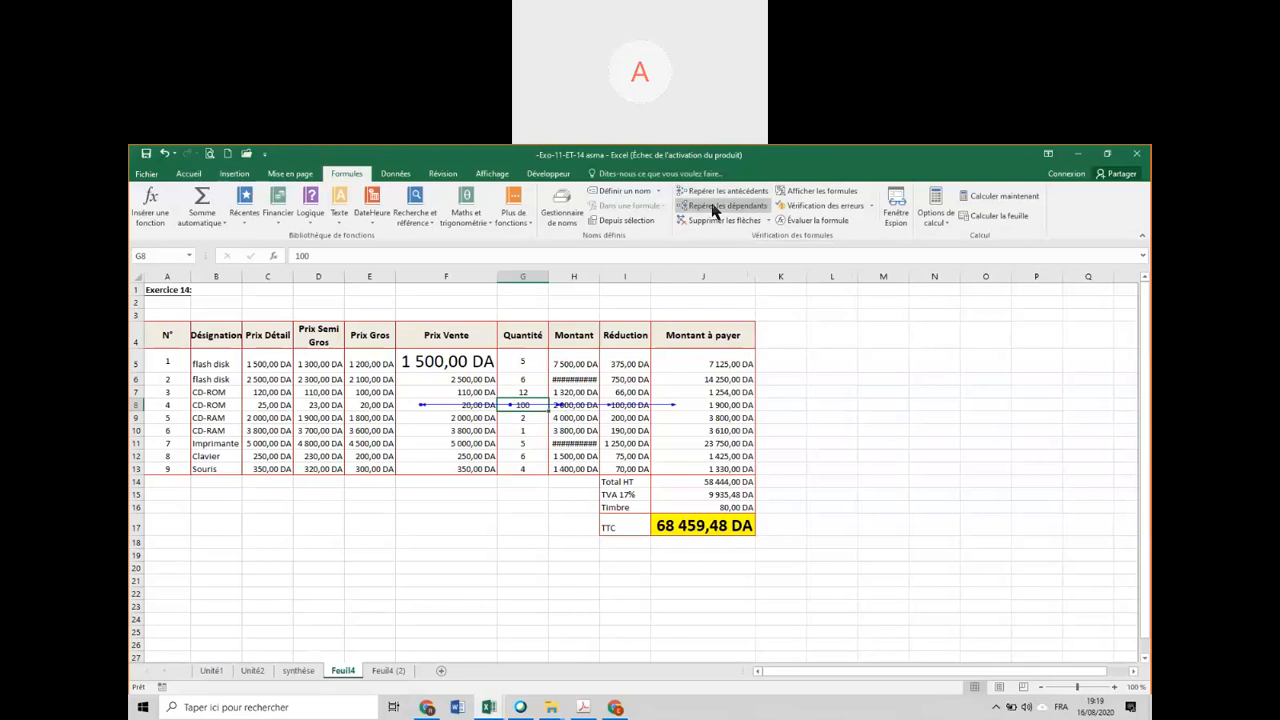
pyautogui.click(714, 207)
pyautogui.click(714, 207)
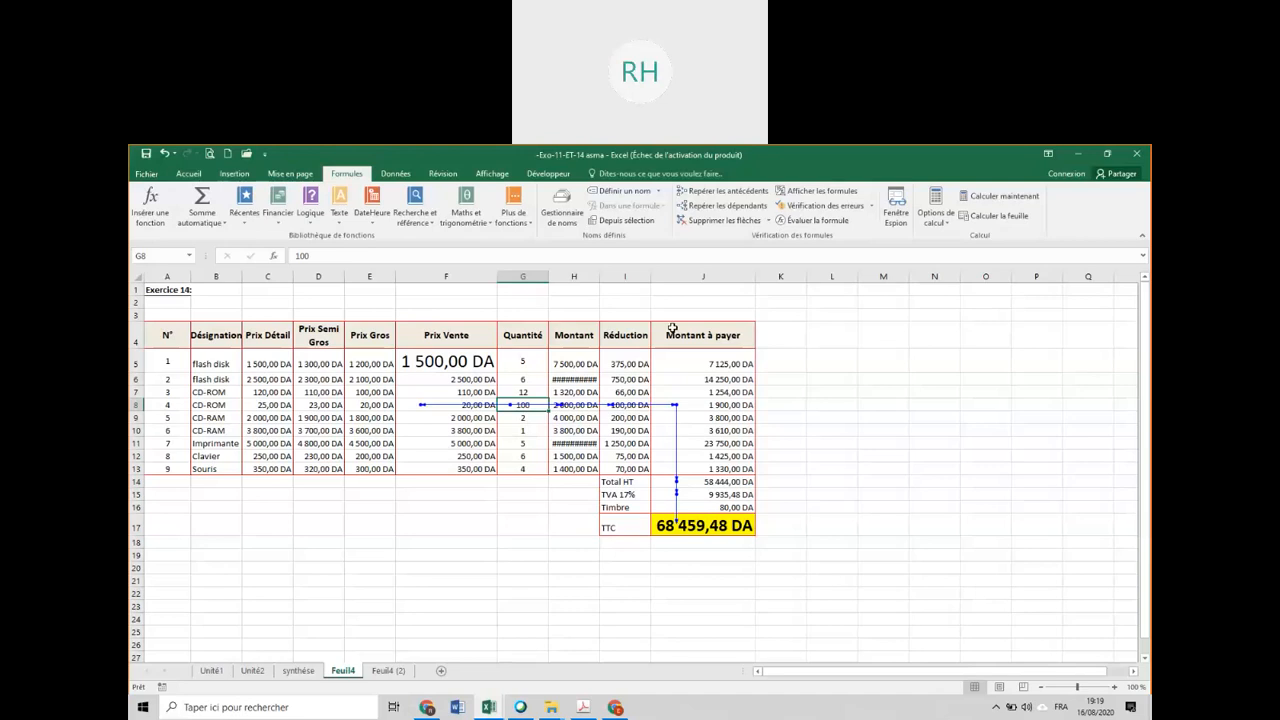
pyautogui.click(720, 220)
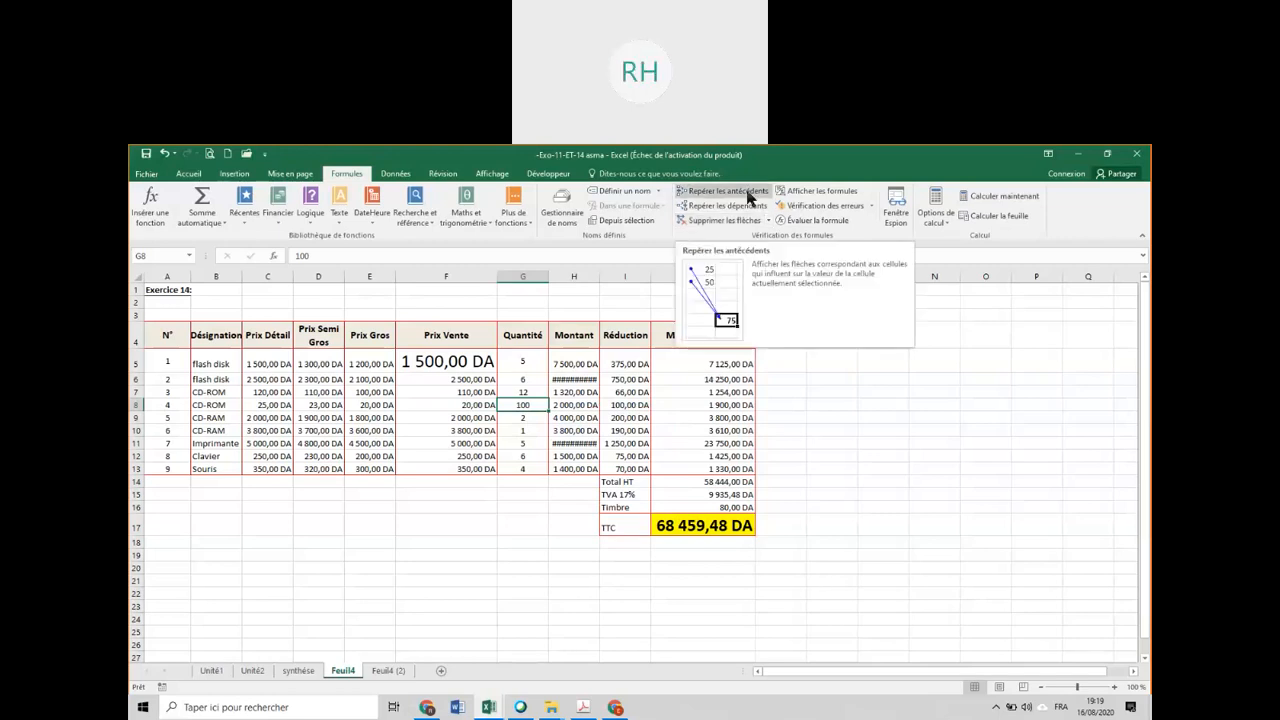
# Trace every level of precedents of the TTC total in J17 back to the price and quantity columns.
pyautogui.click(702, 525)
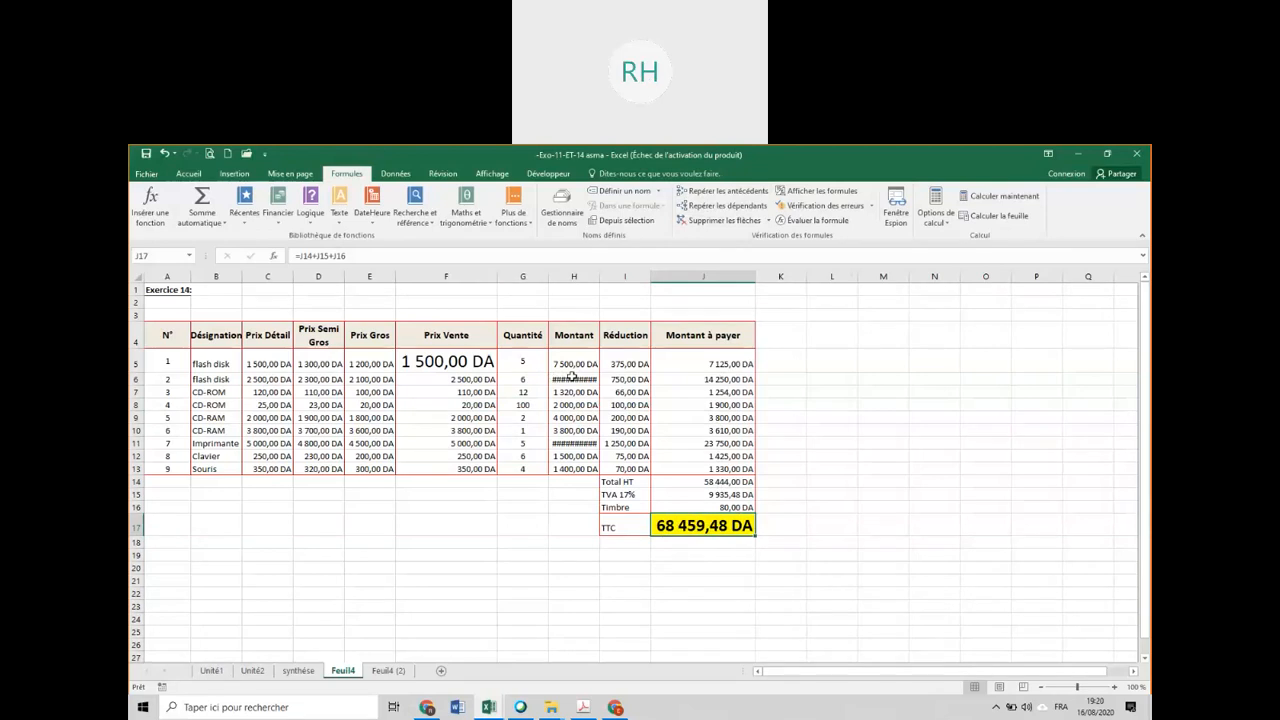
pyautogui.click(722, 191)
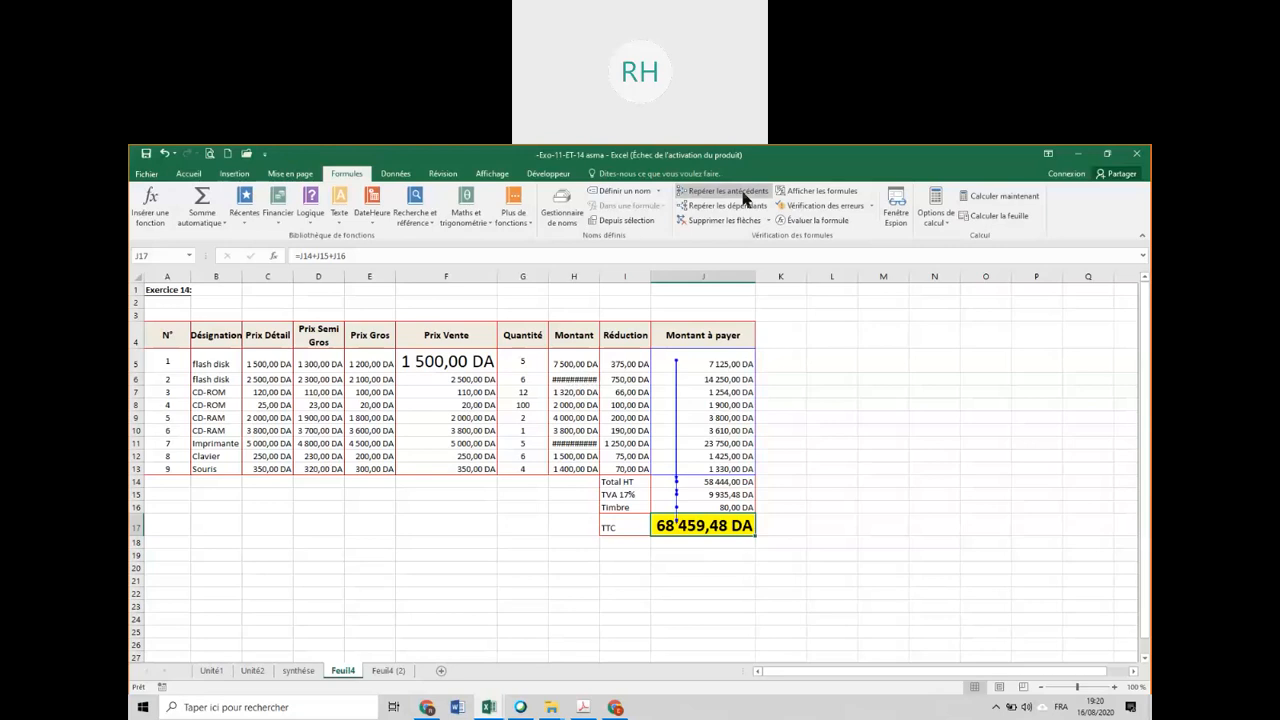
pyautogui.click(743, 195)
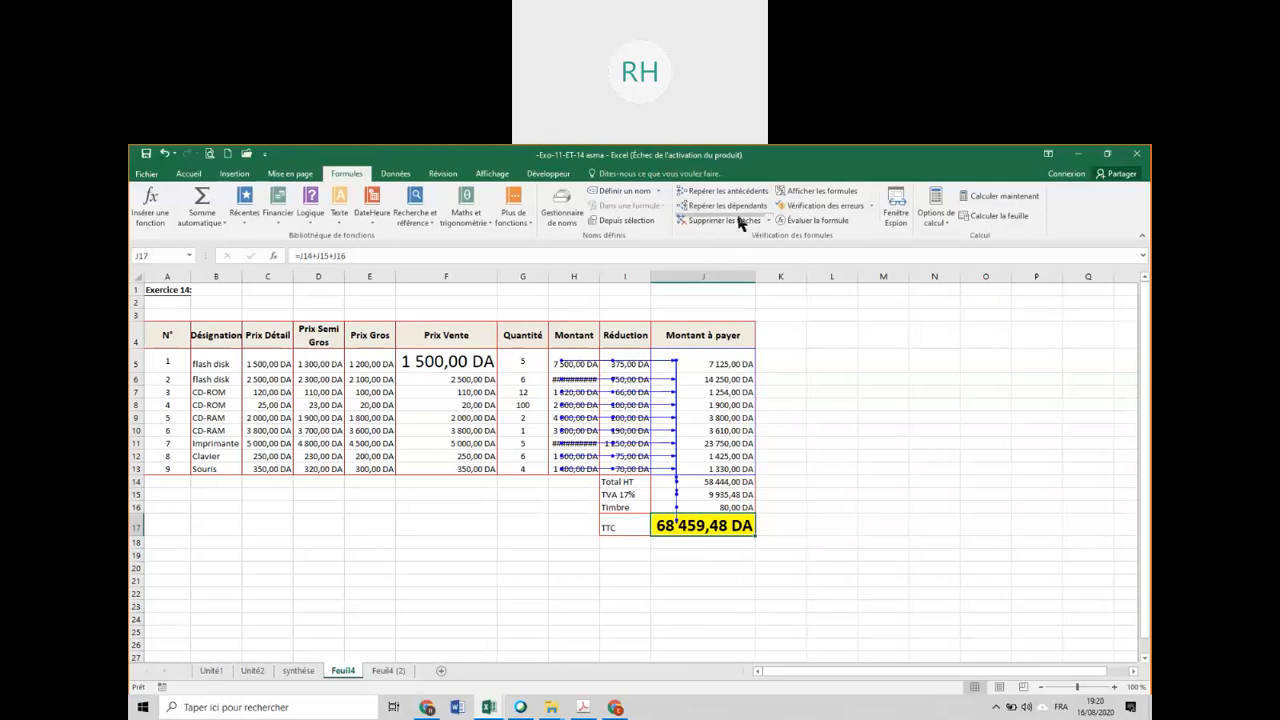
pyautogui.click(731, 194)
pyautogui.click(731, 194)
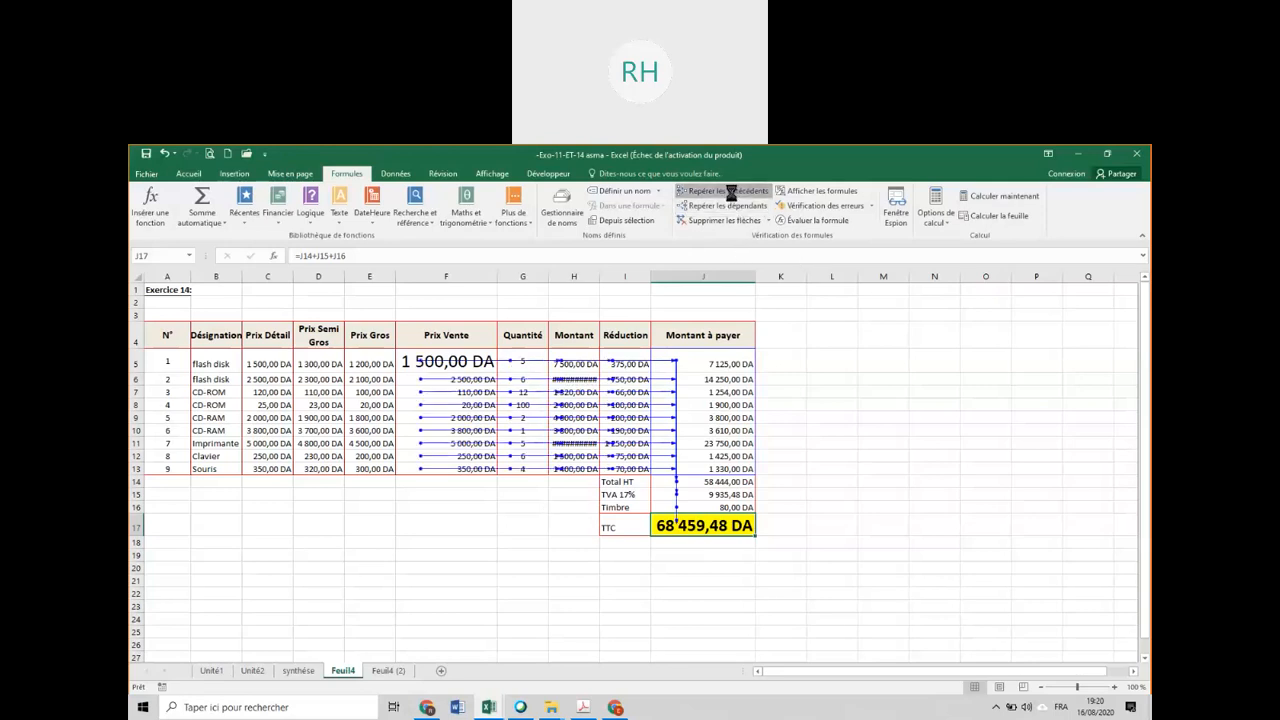
pyautogui.click(731, 194)
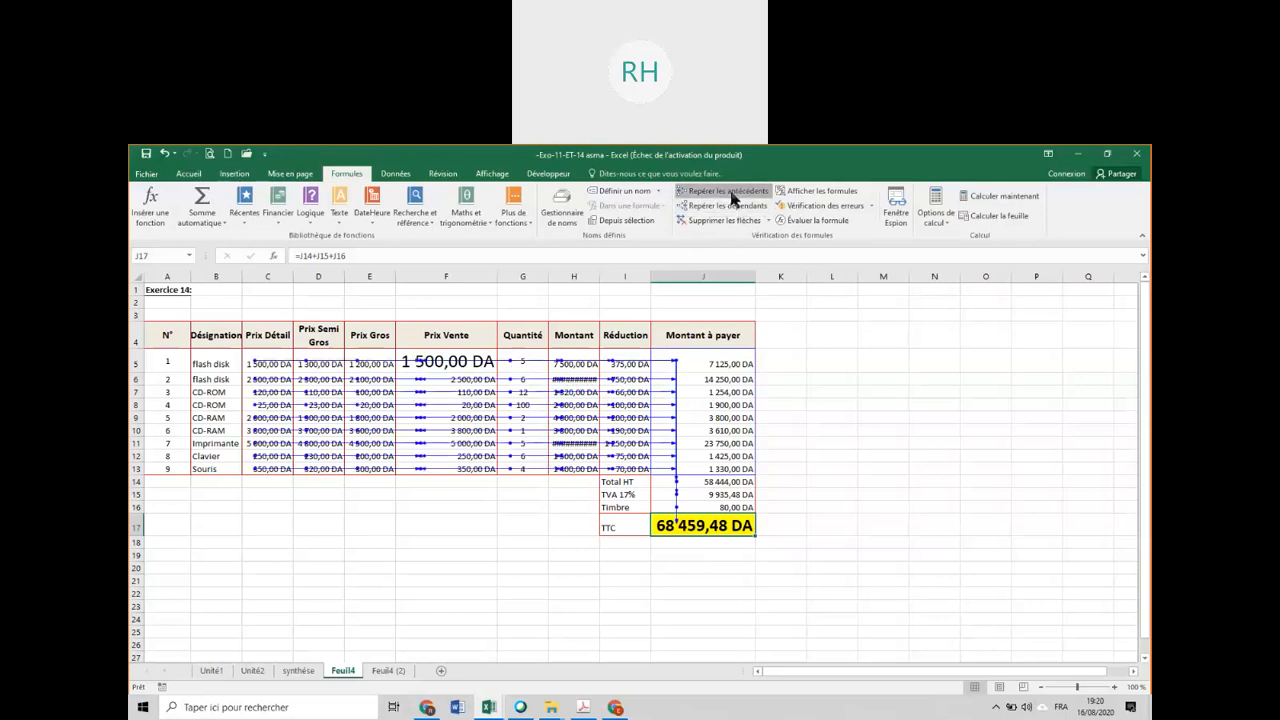
pyautogui.click(731, 194)
# Switch to the amel1 workbook and select the Quantité<10 discount rate in D19 on sheet Feuil3.
pyautogui.moveTo(489, 709)
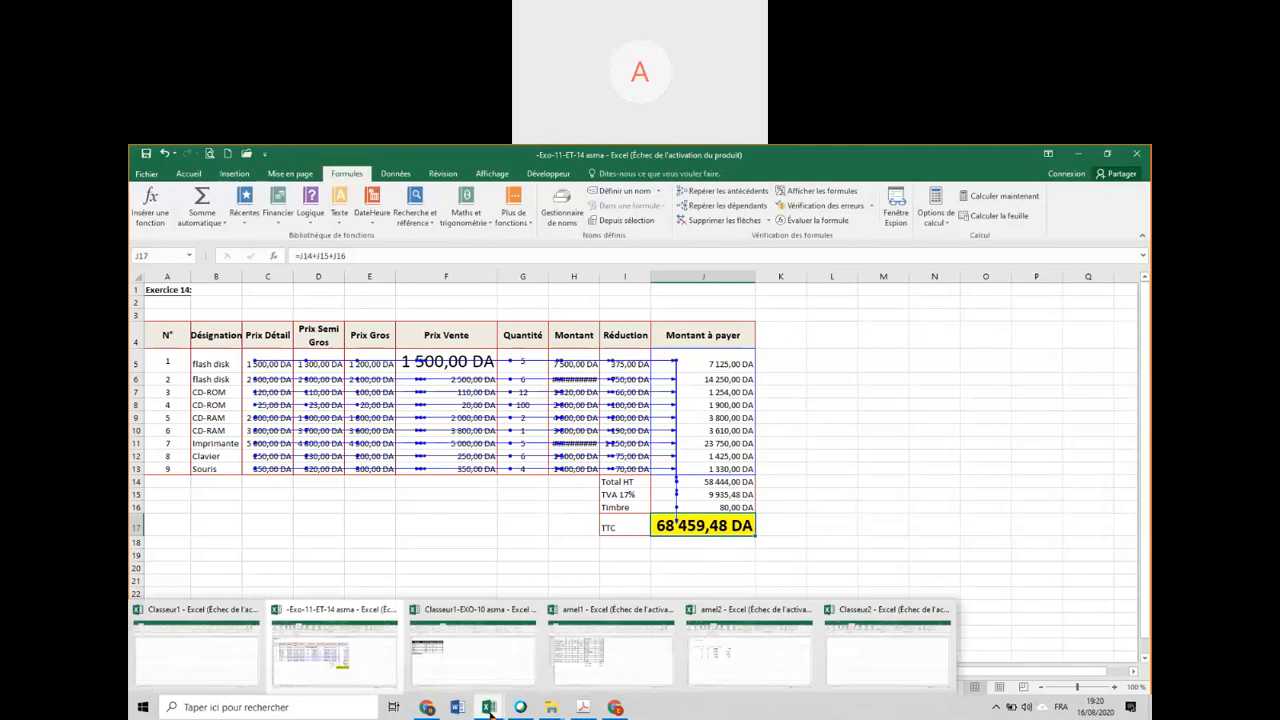
pyautogui.click(607, 646)
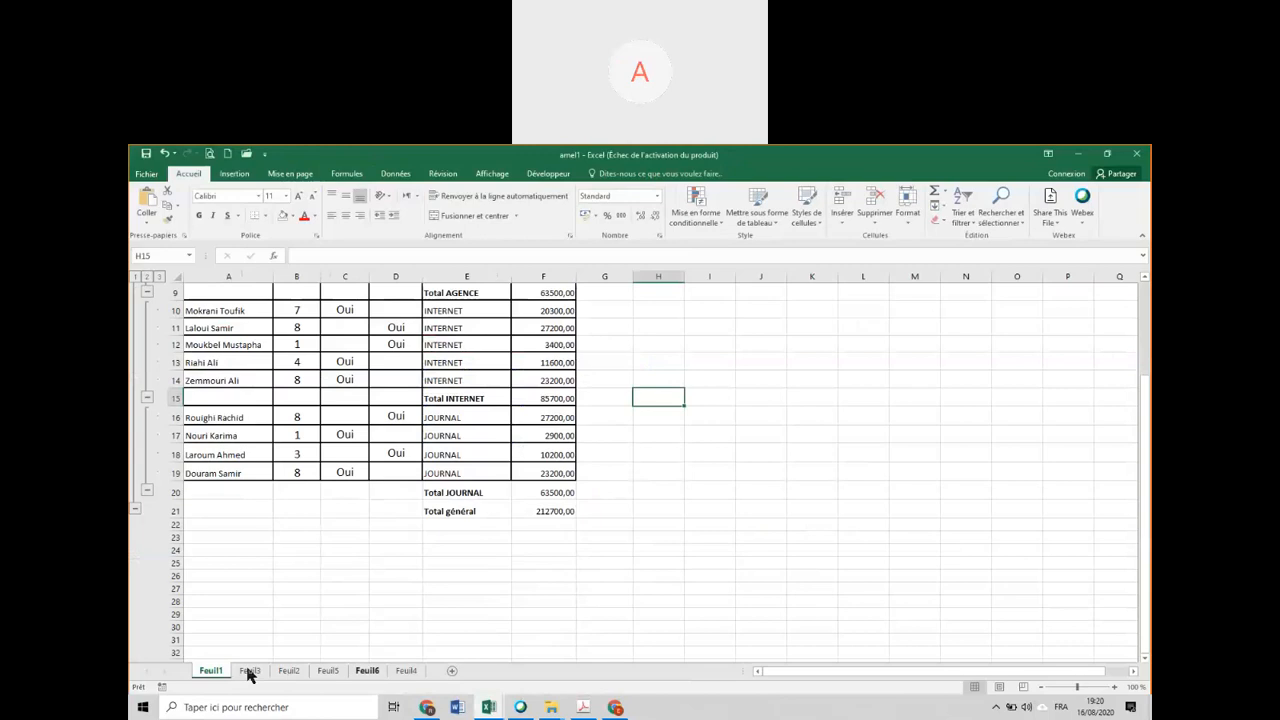
pyautogui.click(250, 671)
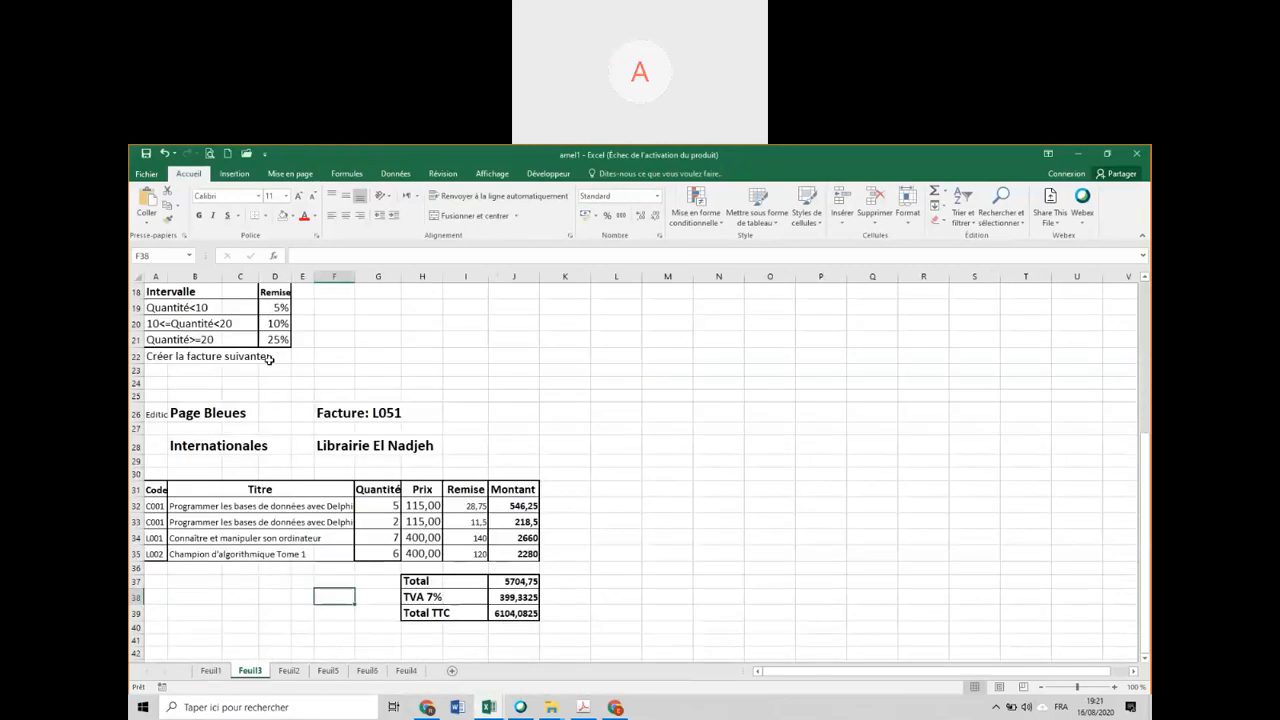
pyautogui.click(271, 306)
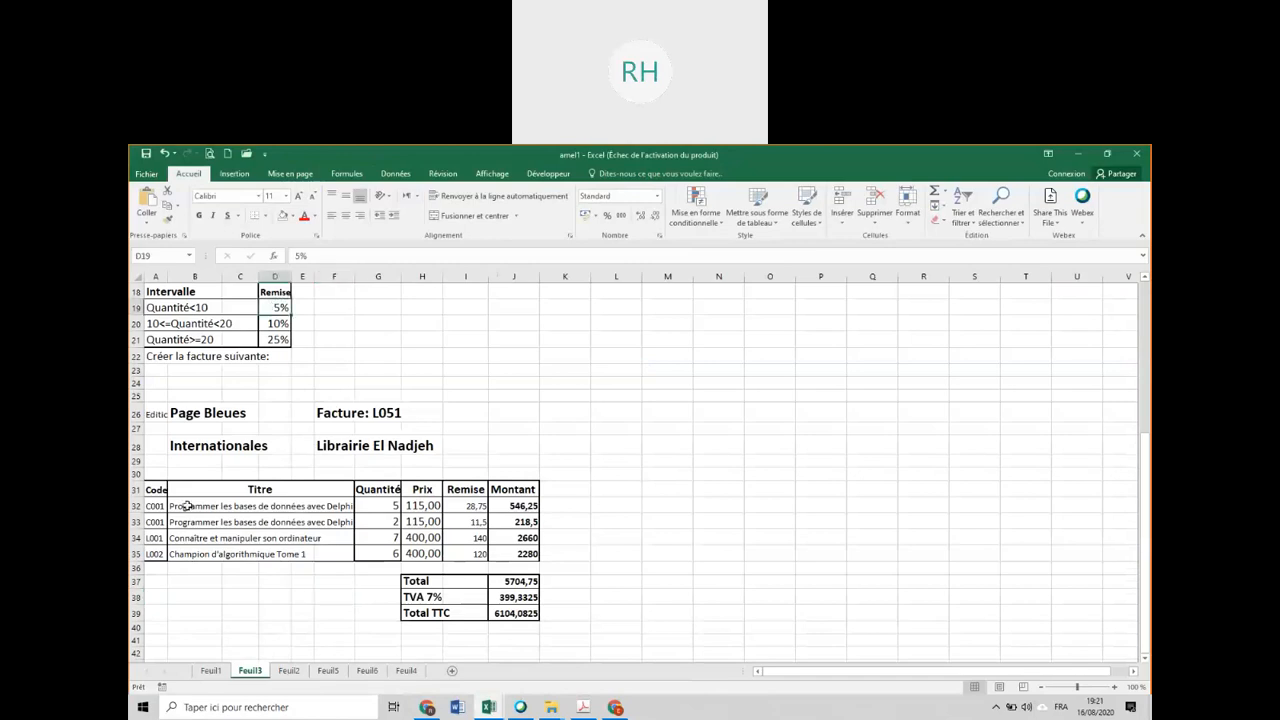
# Enlarge the first invoice title in B32 to font size 22 and check its RECHERCHEV formula.
pyautogui.click(187, 506)
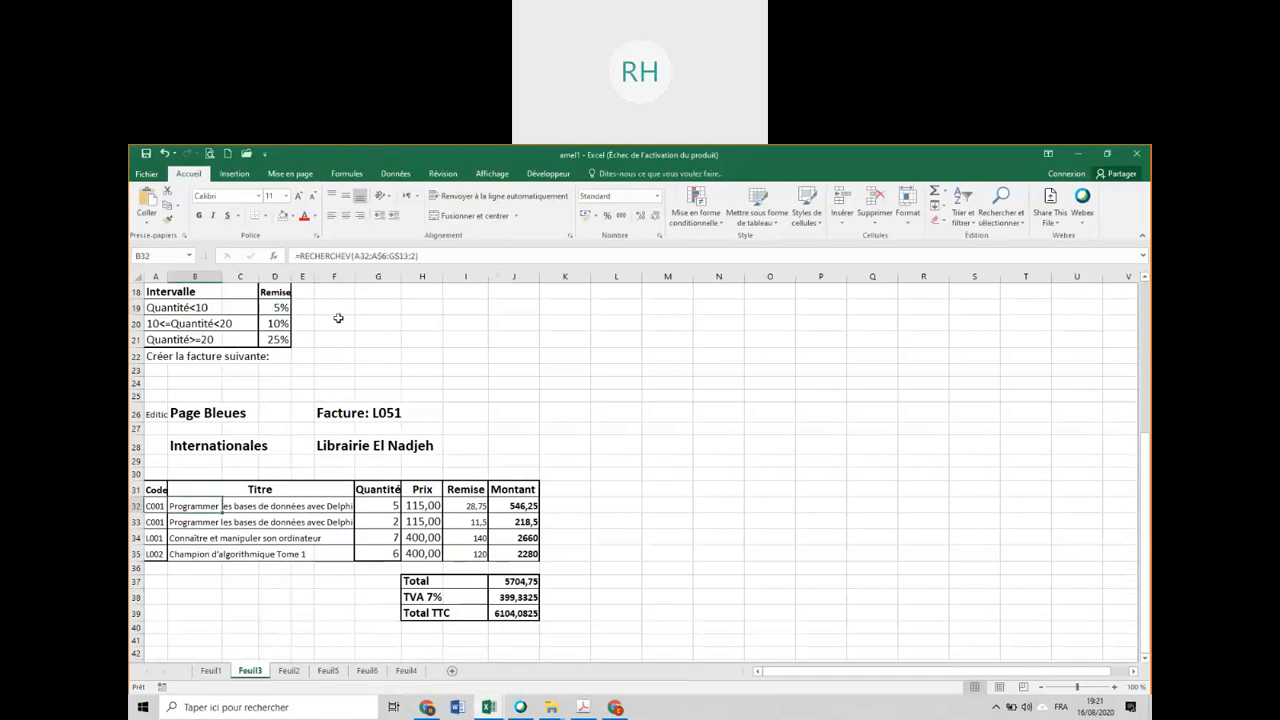
pyautogui.click(299, 197)
pyautogui.click(299, 197)
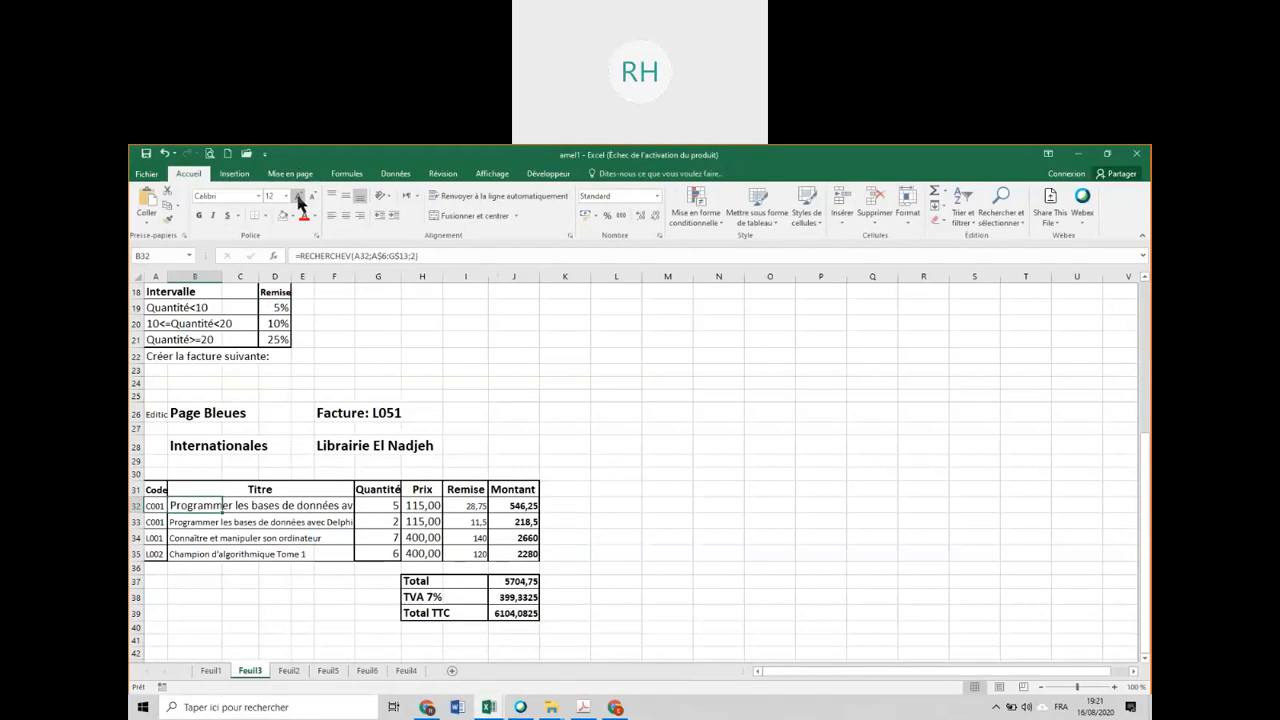
pyautogui.click(299, 197)
pyautogui.click(299, 197)
pyautogui.click(299, 197)
pyautogui.click(299, 197)
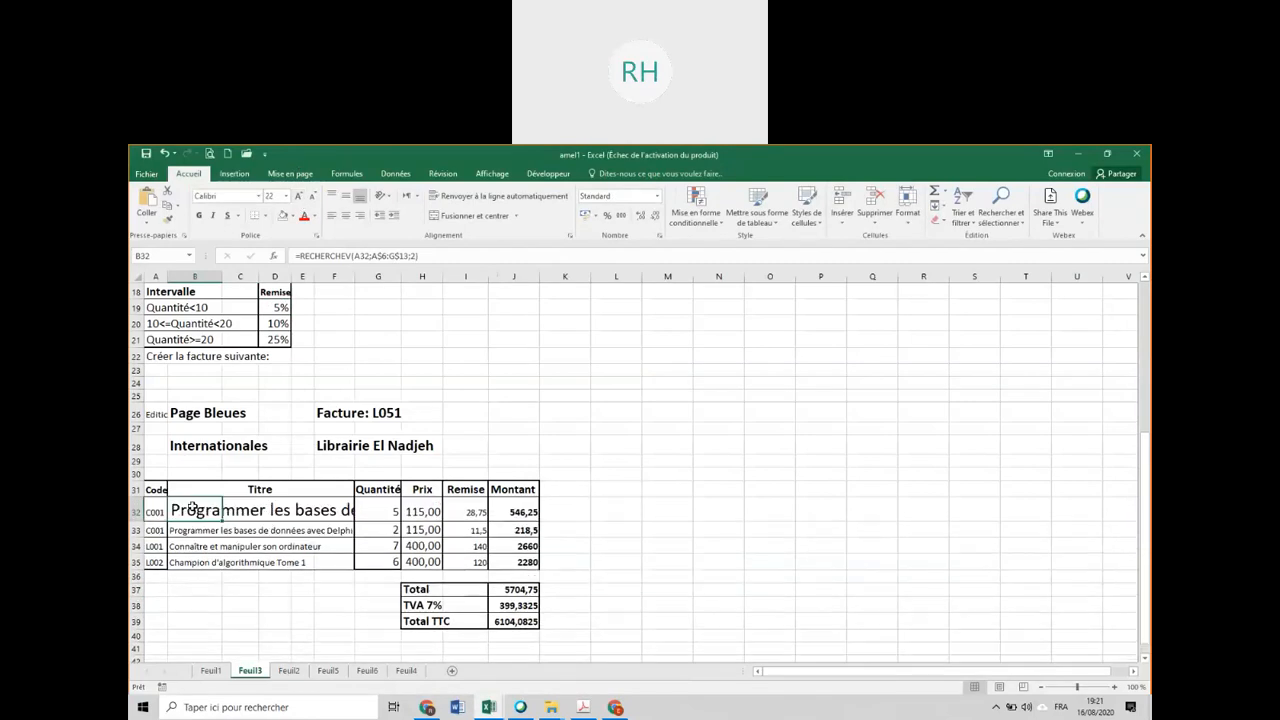
pyautogui.doubleClick(193, 508)
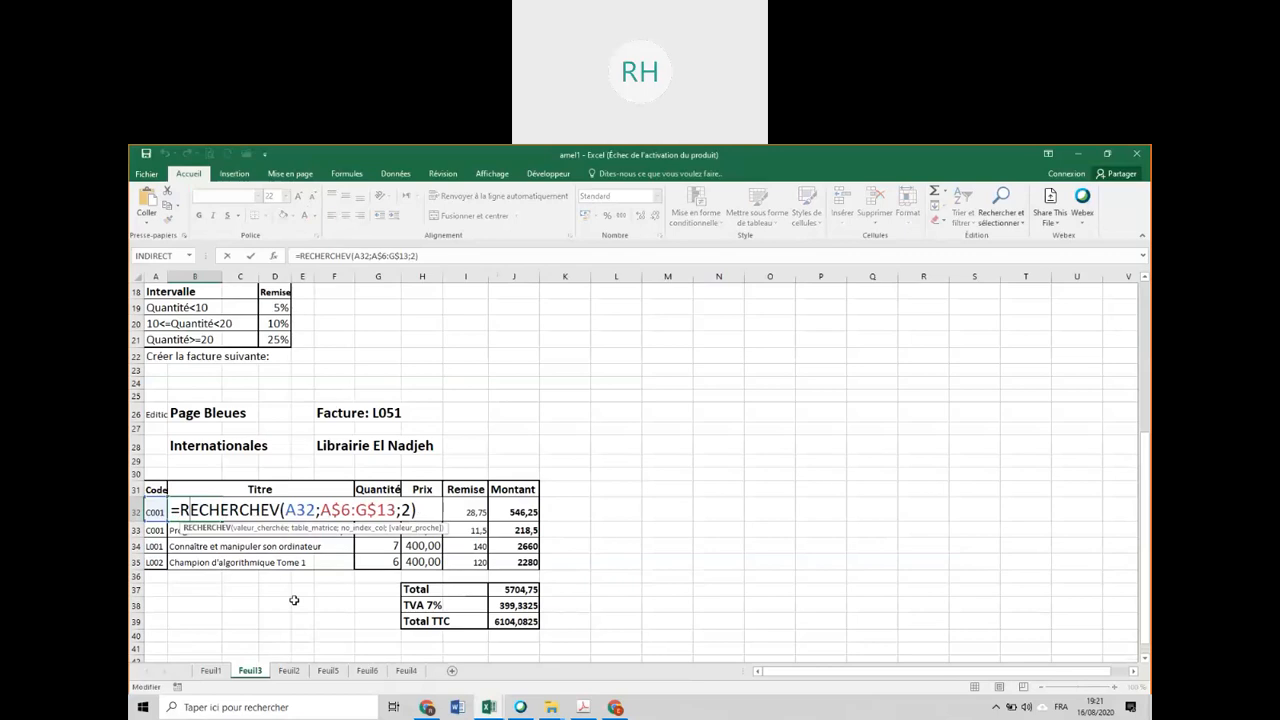
pyautogui.press('Return')
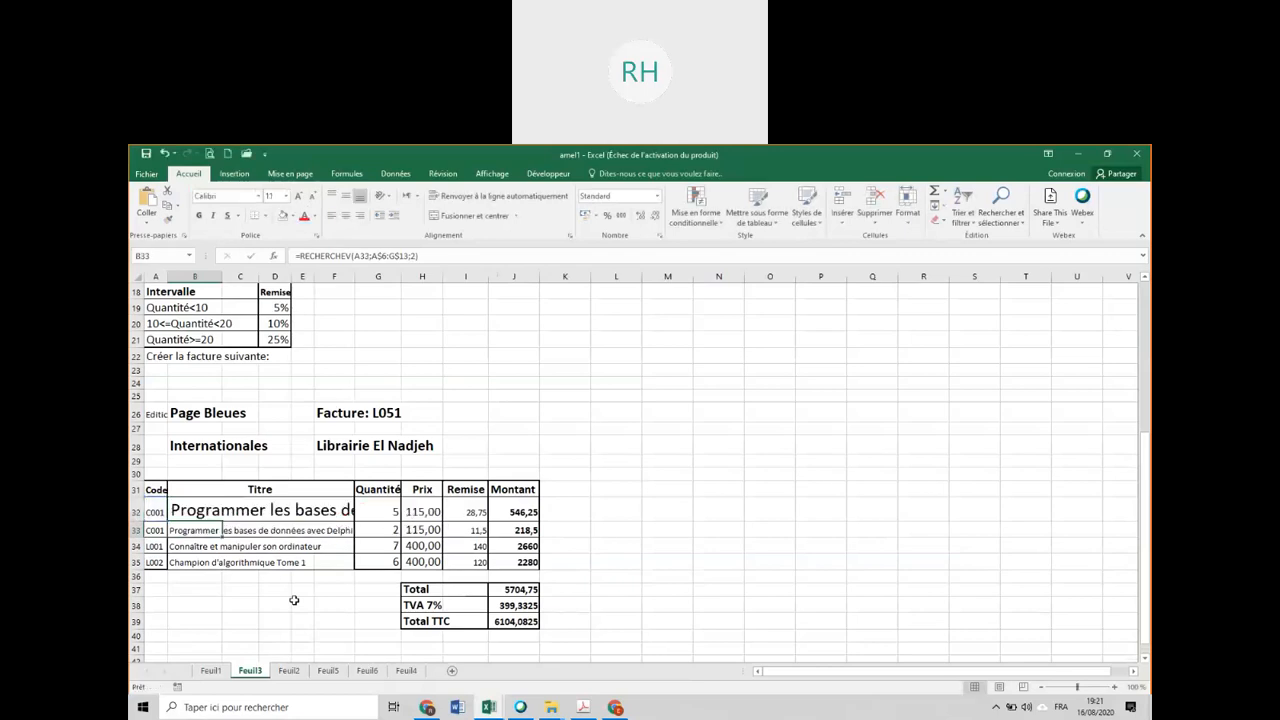
# Trace every level of dependents of the Quantité<10 discount rate in D19, then remove the arrows.
pyautogui.click(281, 306)
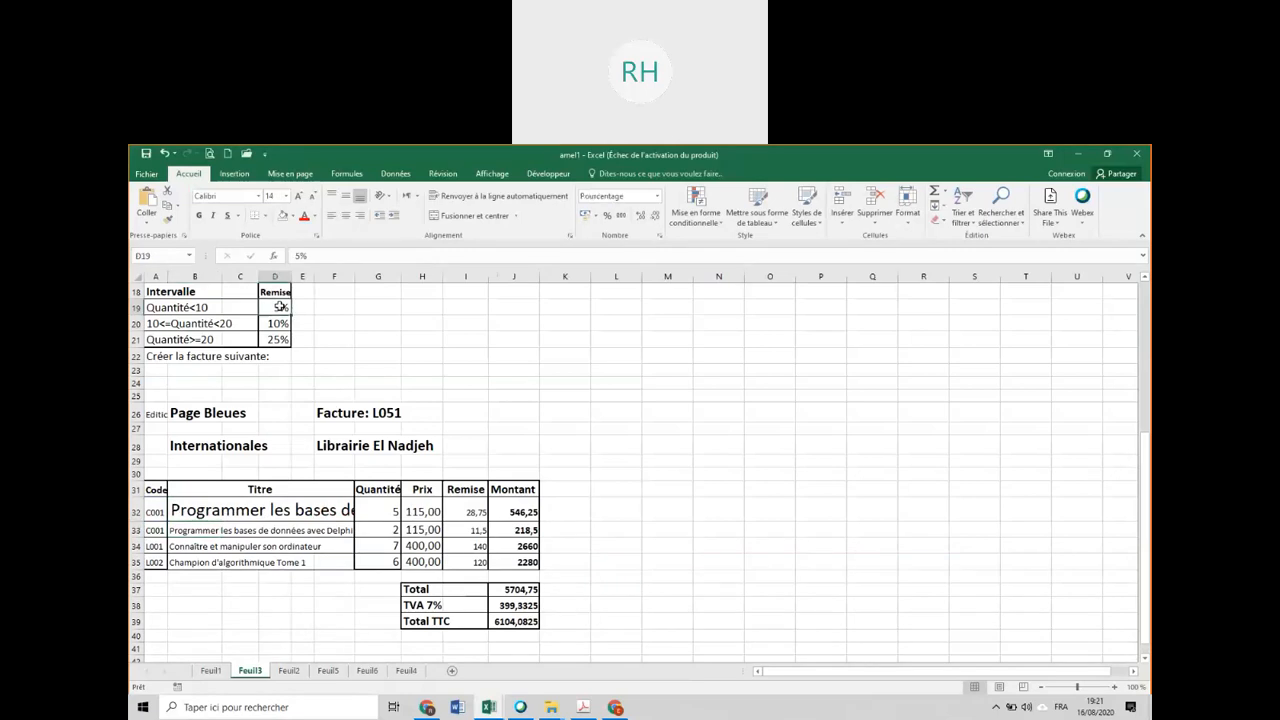
pyautogui.click(400, 174)
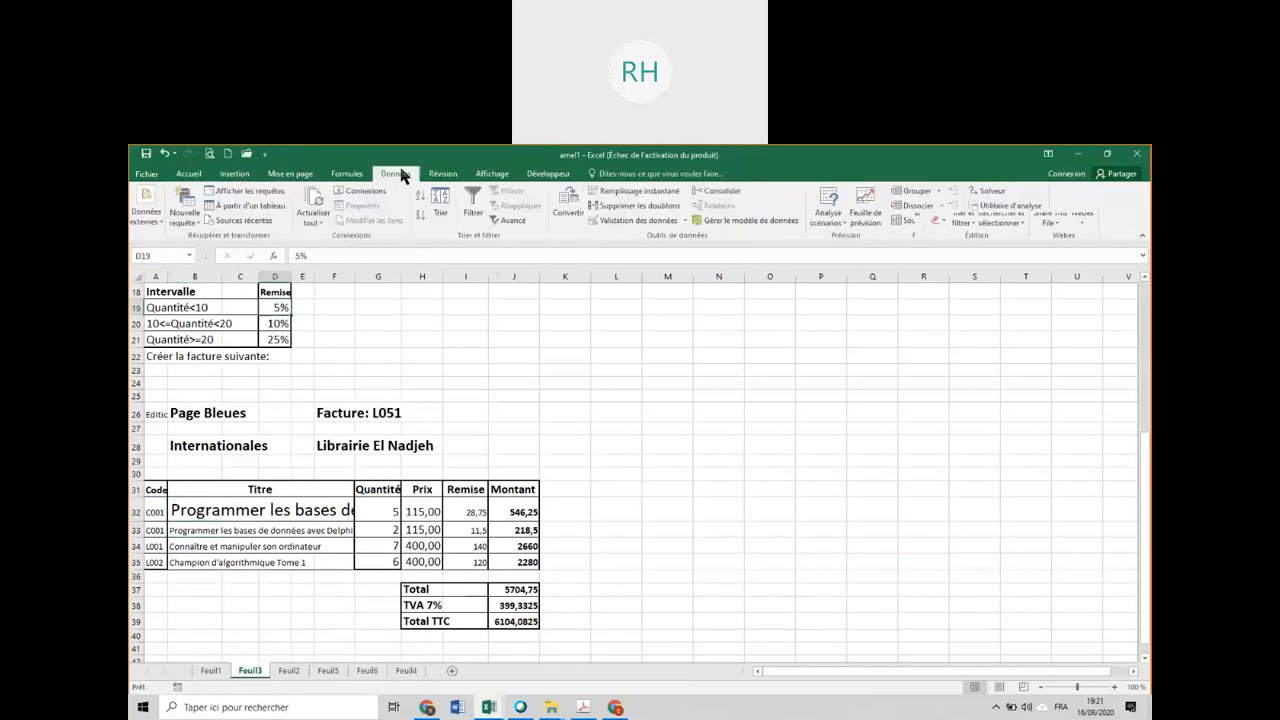
pyautogui.click(346, 176)
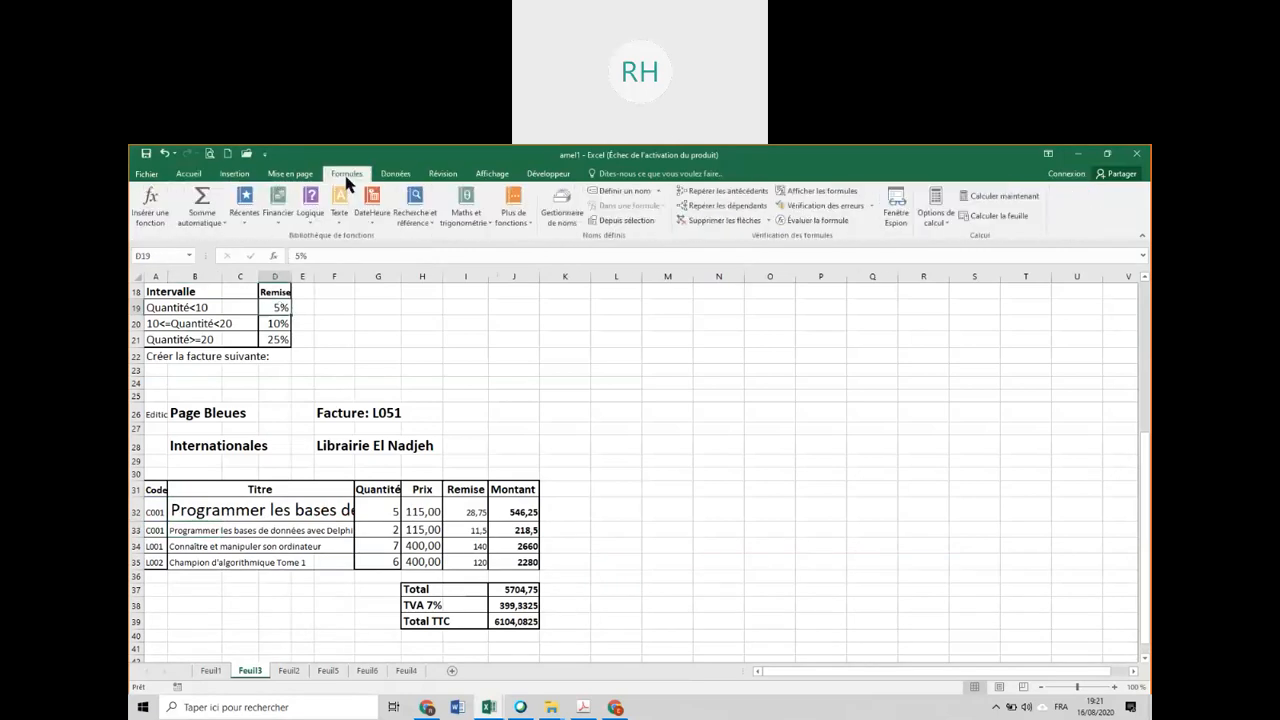
pyautogui.click(720, 209)
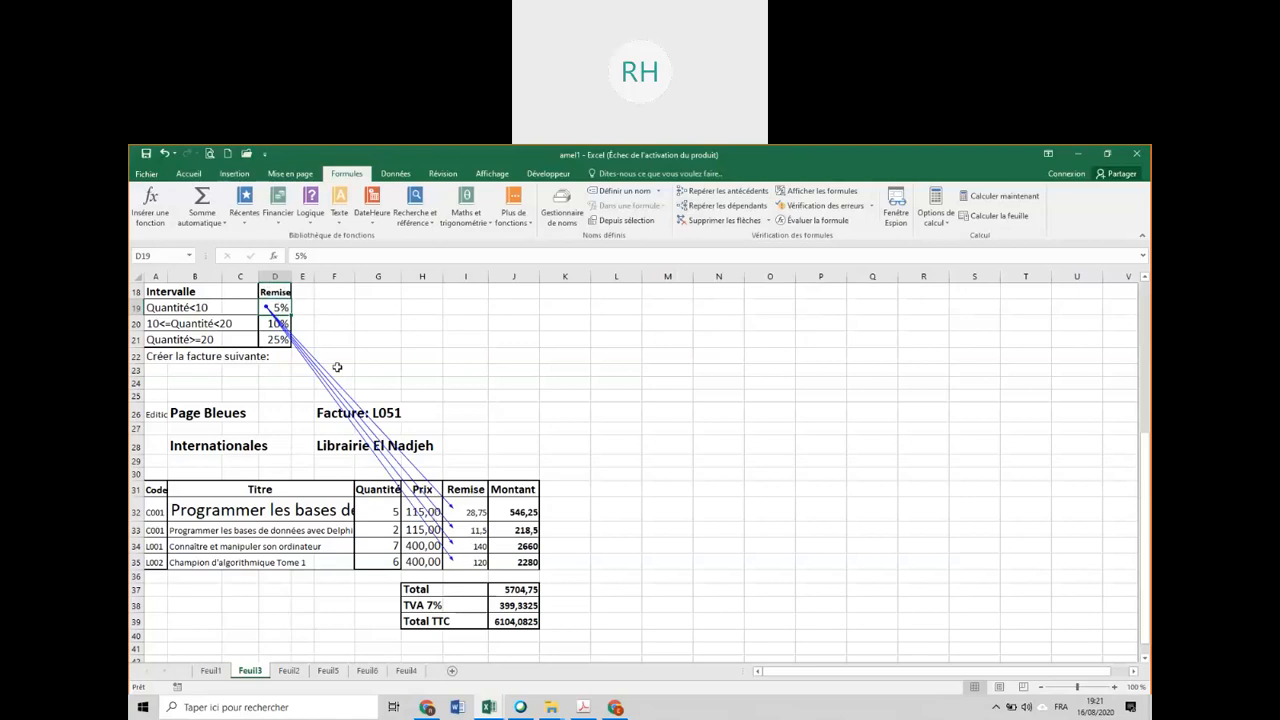
pyautogui.click(714, 207)
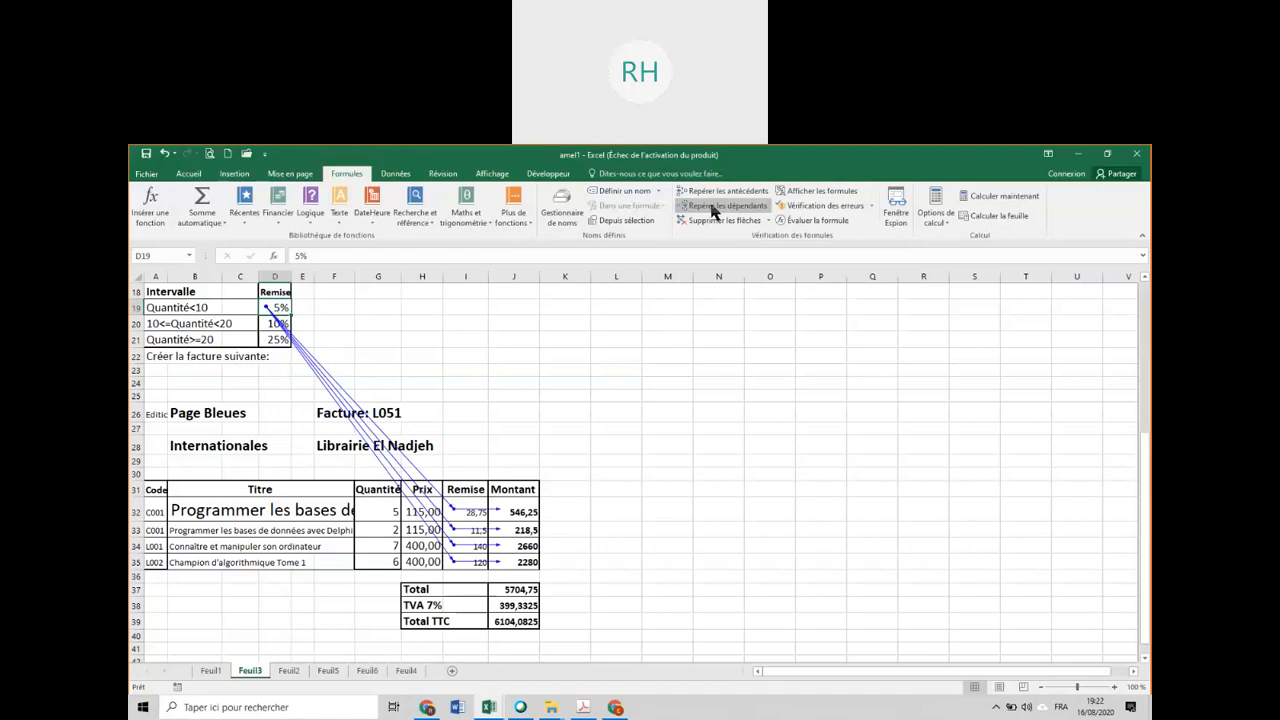
pyautogui.click(714, 207)
pyautogui.click(714, 207)
pyautogui.click(714, 211)
pyautogui.click(714, 211)
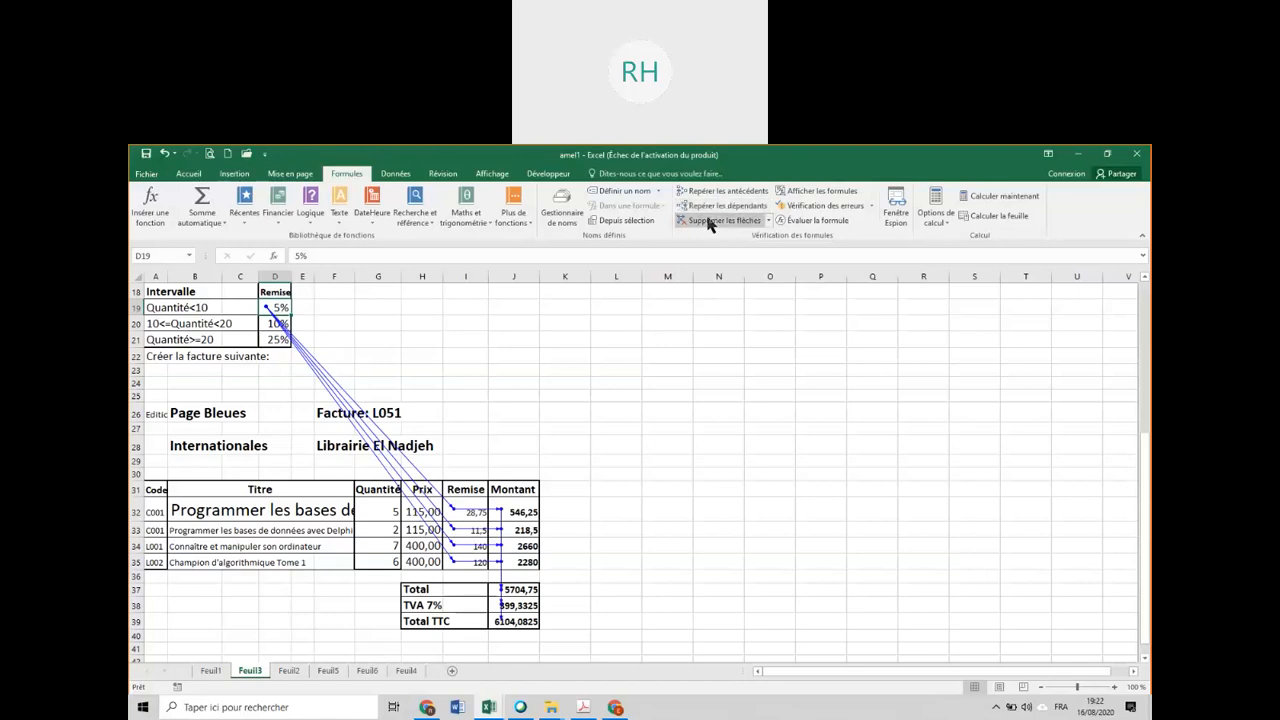
pyautogui.click(716, 220)
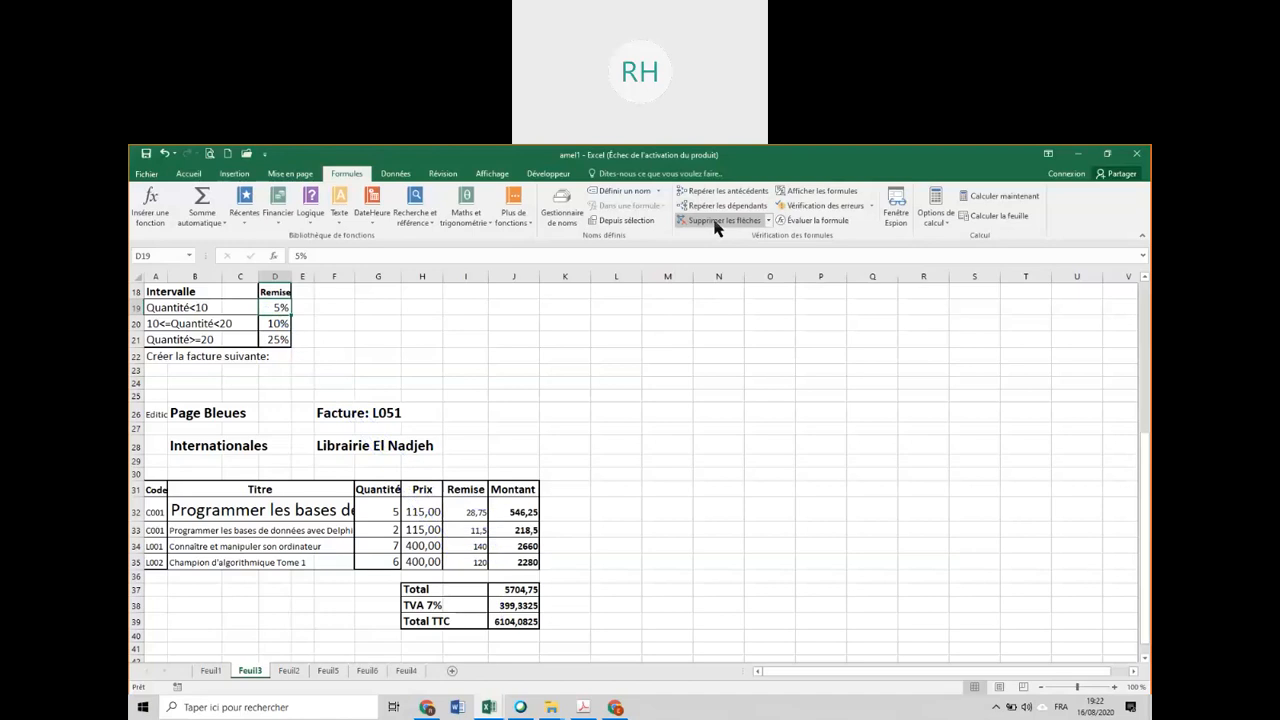
# Trace all levels of precedents of the last invoice line's Montant in J35.
pyautogui.click(510, 565)
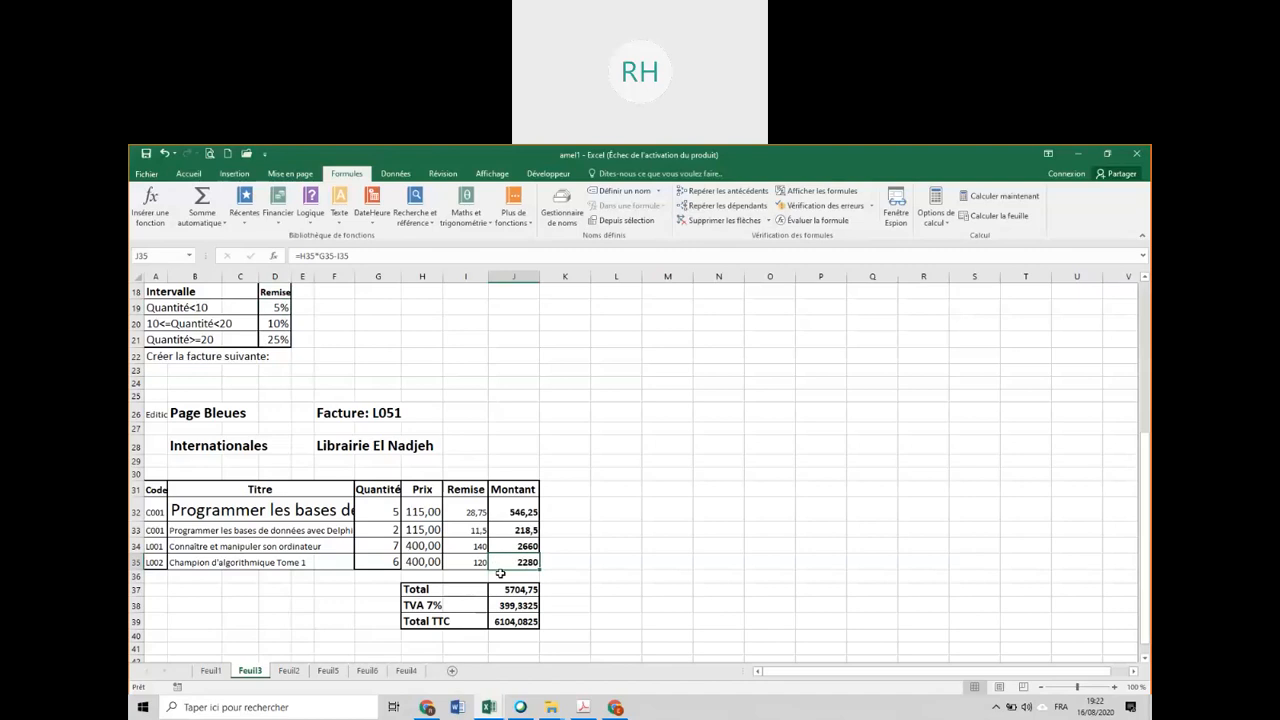
pyautogui.click(751, 194)
pyautogui.click(751, 194)
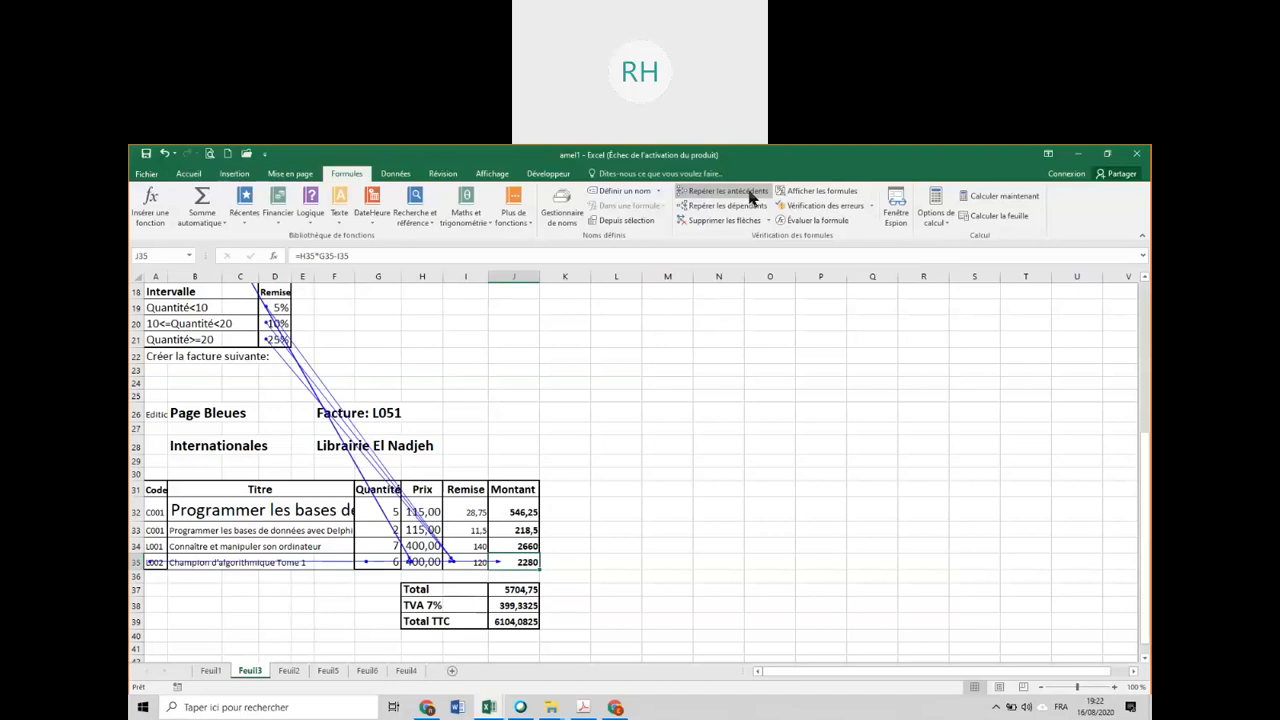
pyautogui.click(751, 196)
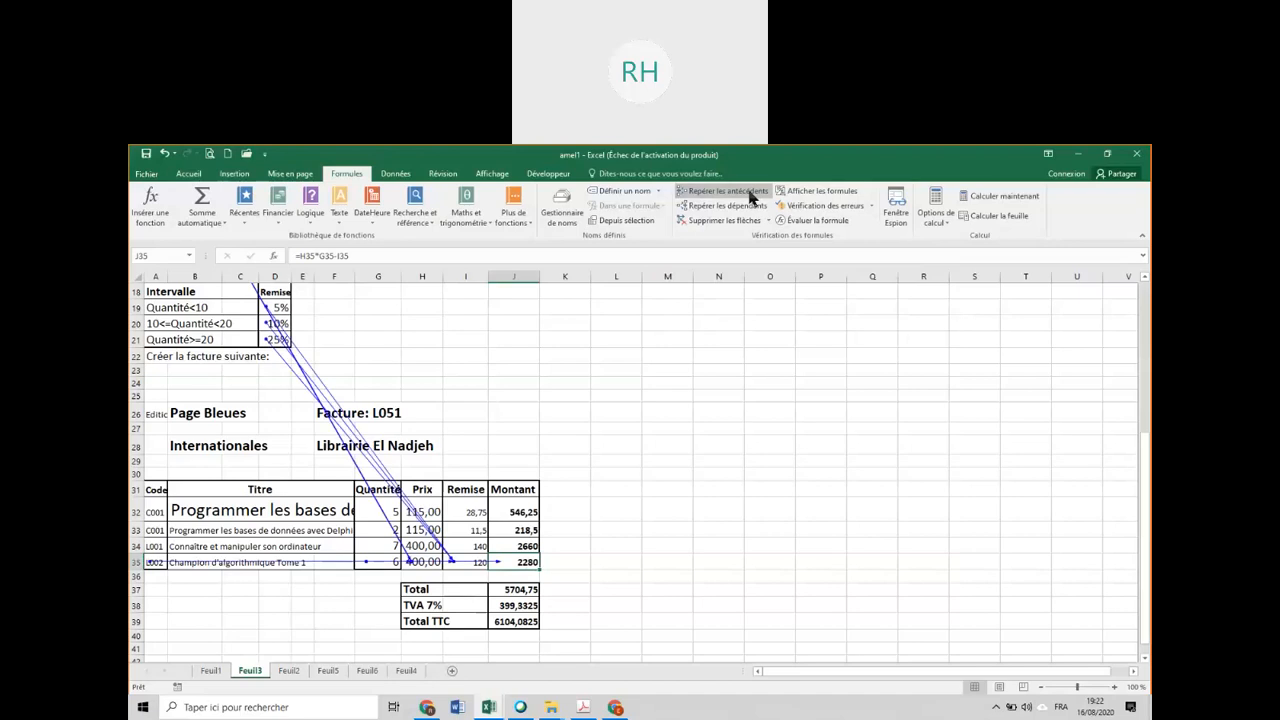
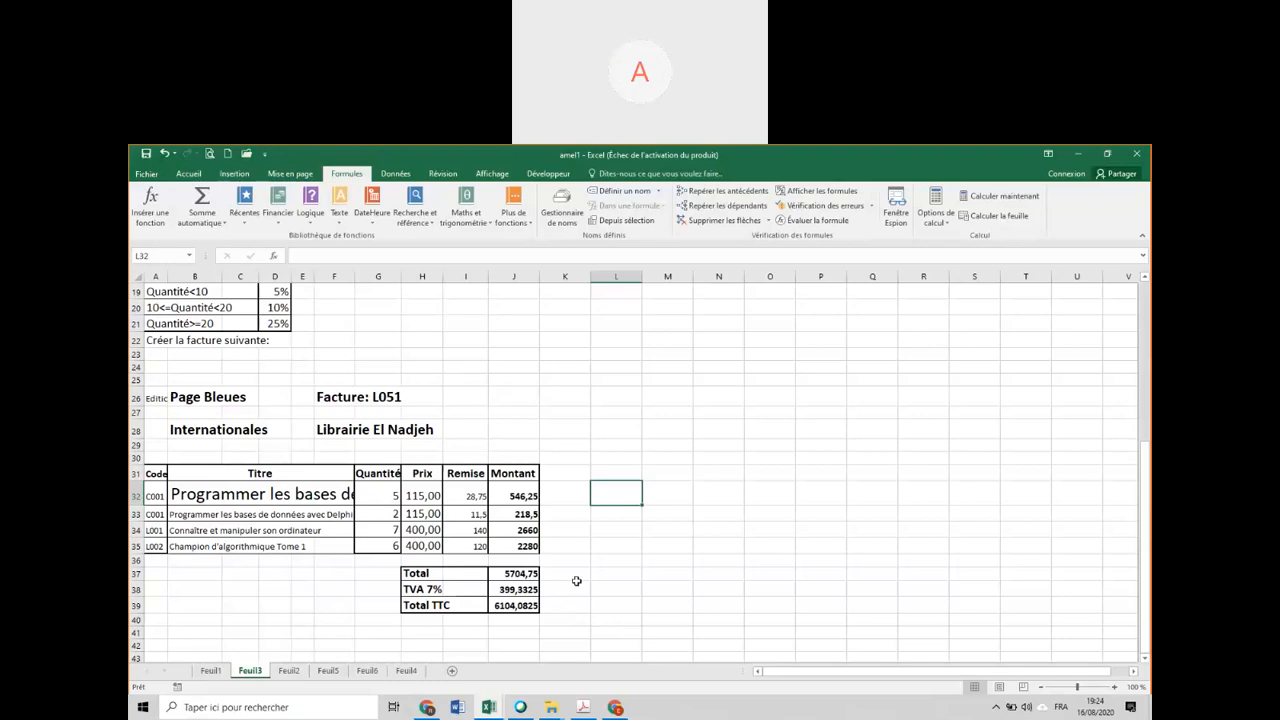
# Switch to the SUPPROT-DEXERCICES PDF in Adobe Acrobat Pro, examine the exercise with the Unité1, Unit2 and Synthèse tables, and return to Excel.
pyautogui.click(457, 482)
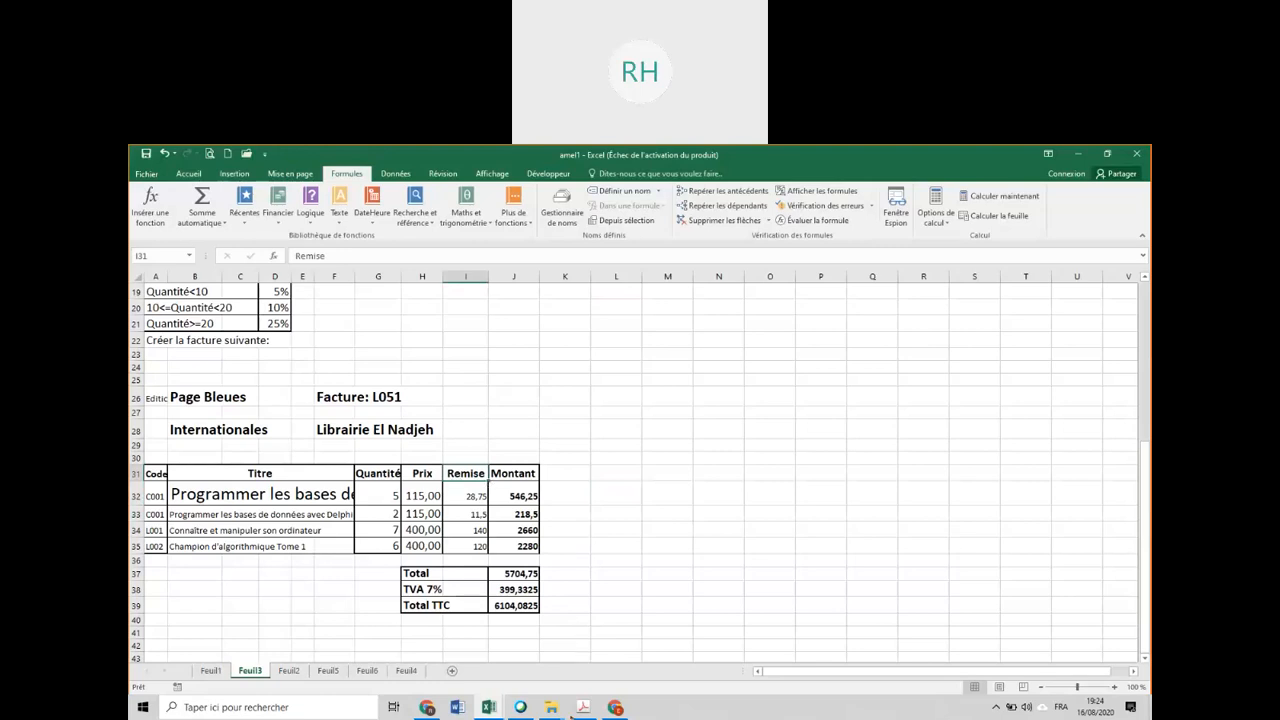
pyautogui.click(583, 707)
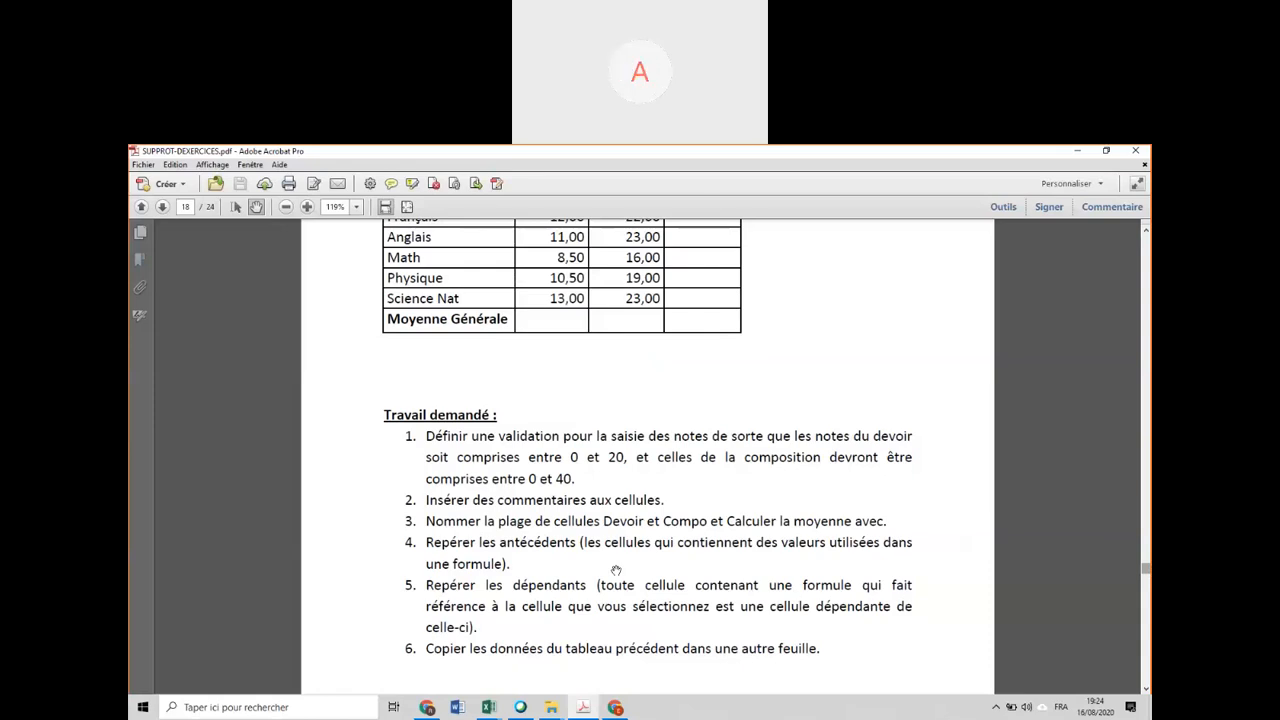
pyautogui.scroll(-10, 616, 570)
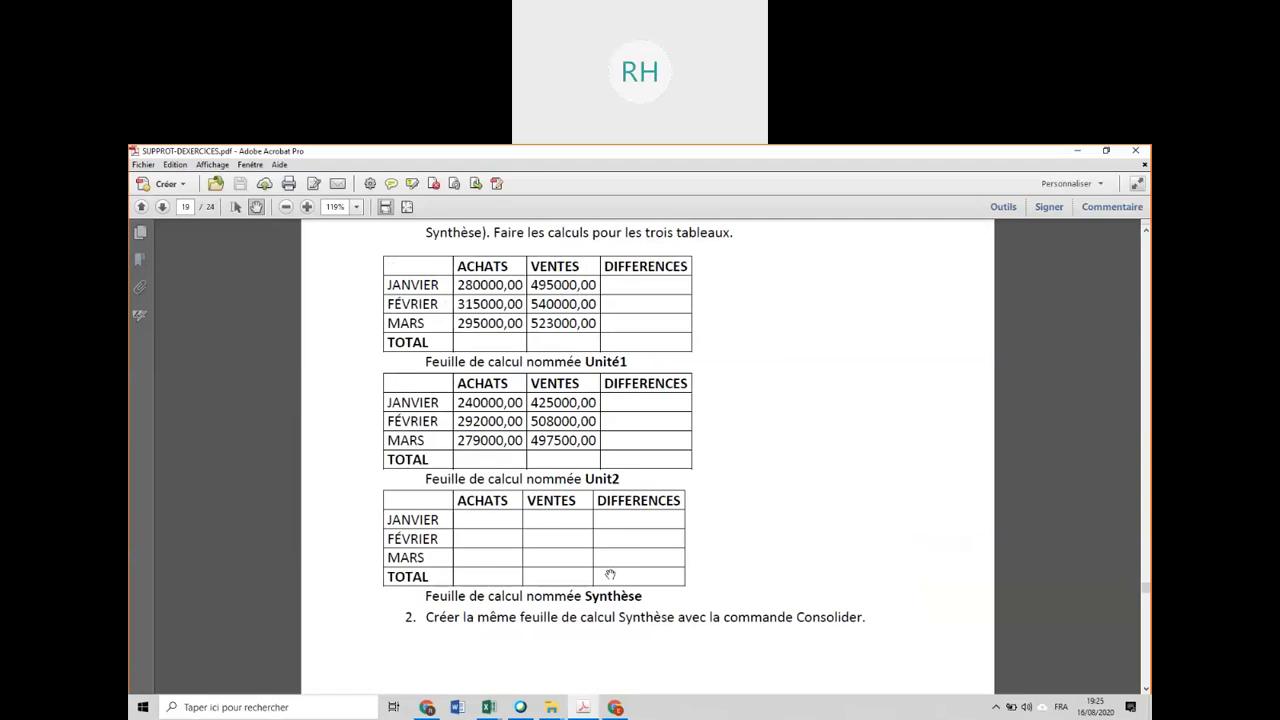
pyautogui.click(590, 708)
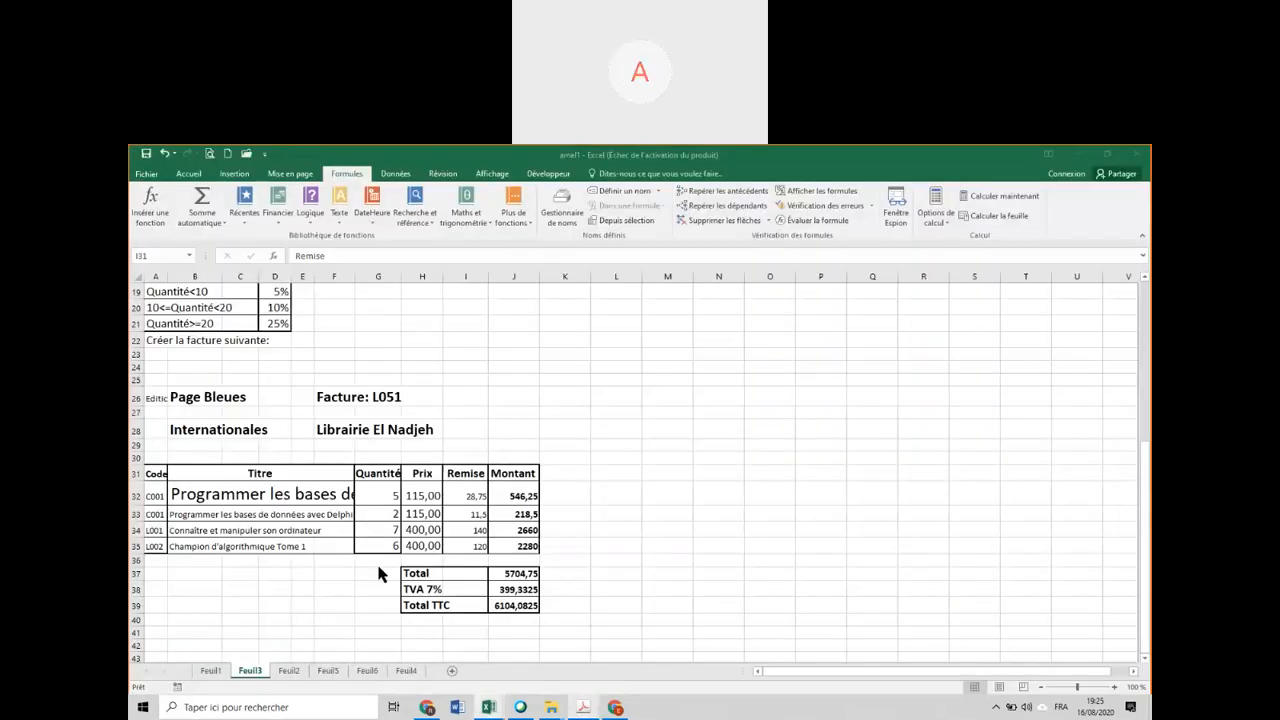
# Create a blank workbook, add two more worksheets to it, and return to Feuil1.
pyautogui.hotkey('ctrl', 'n')
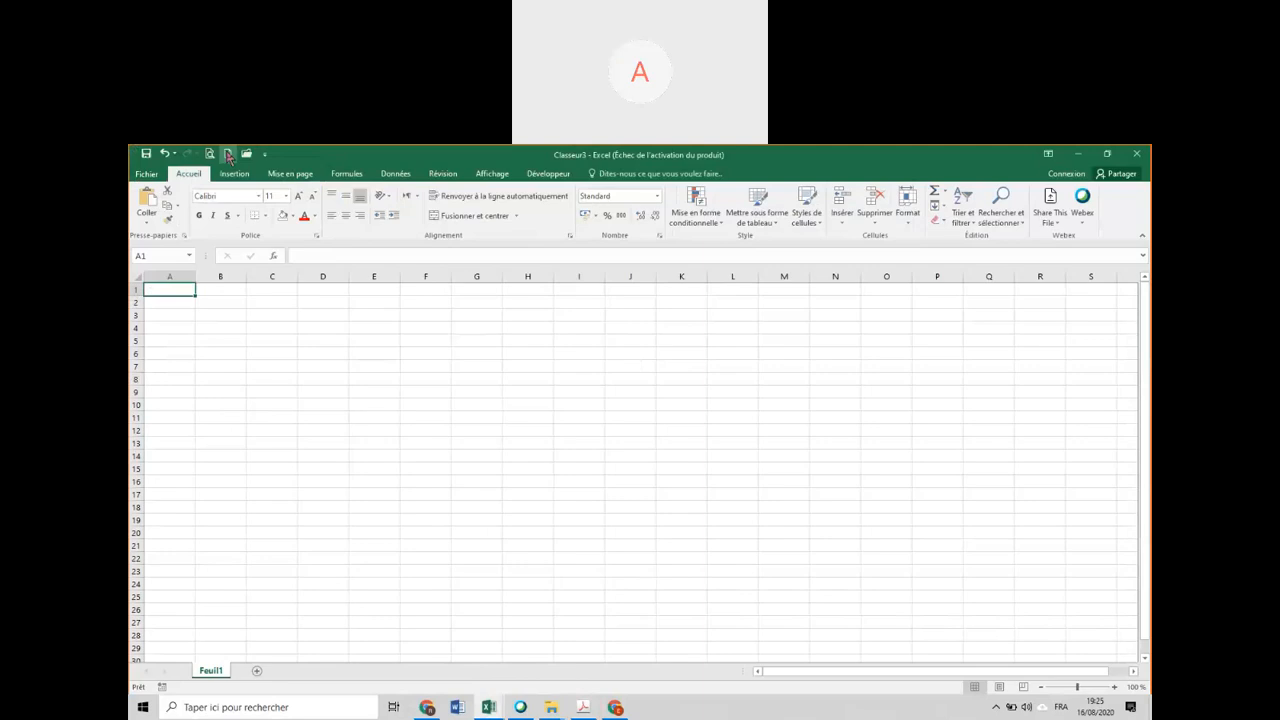
pyautogui.click(584, 708)
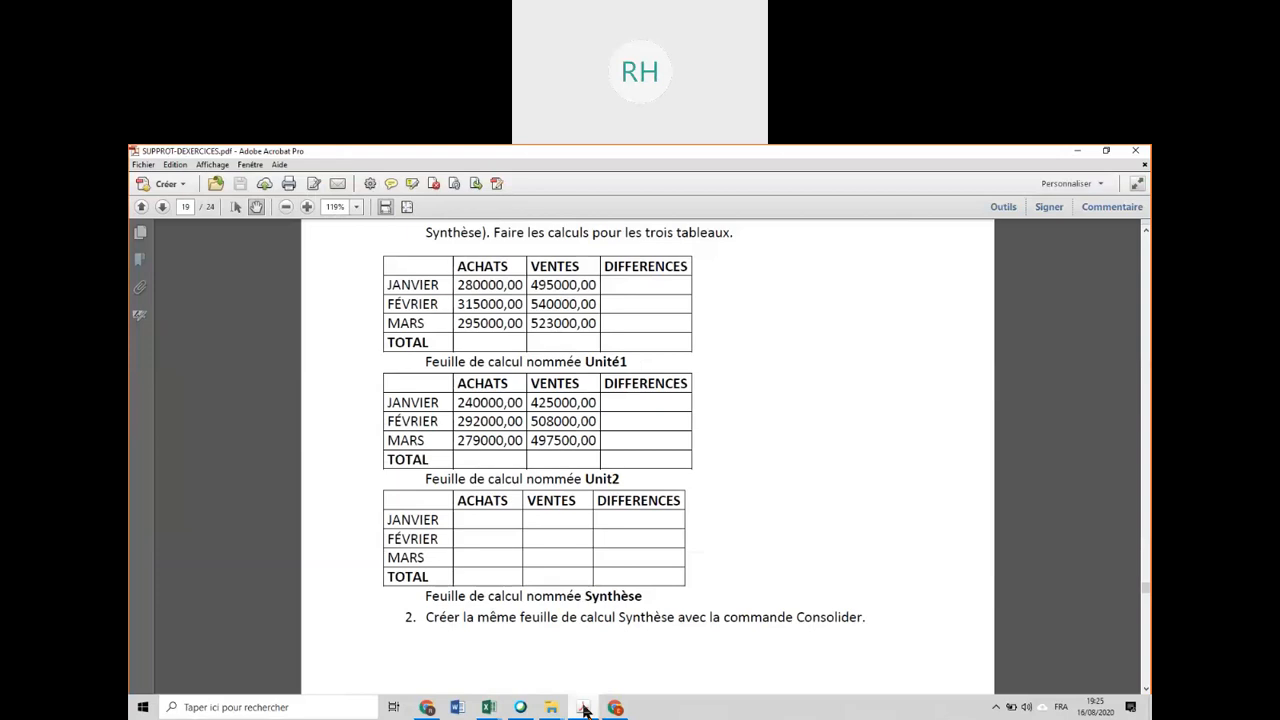
pyautogui.click(584, 708)
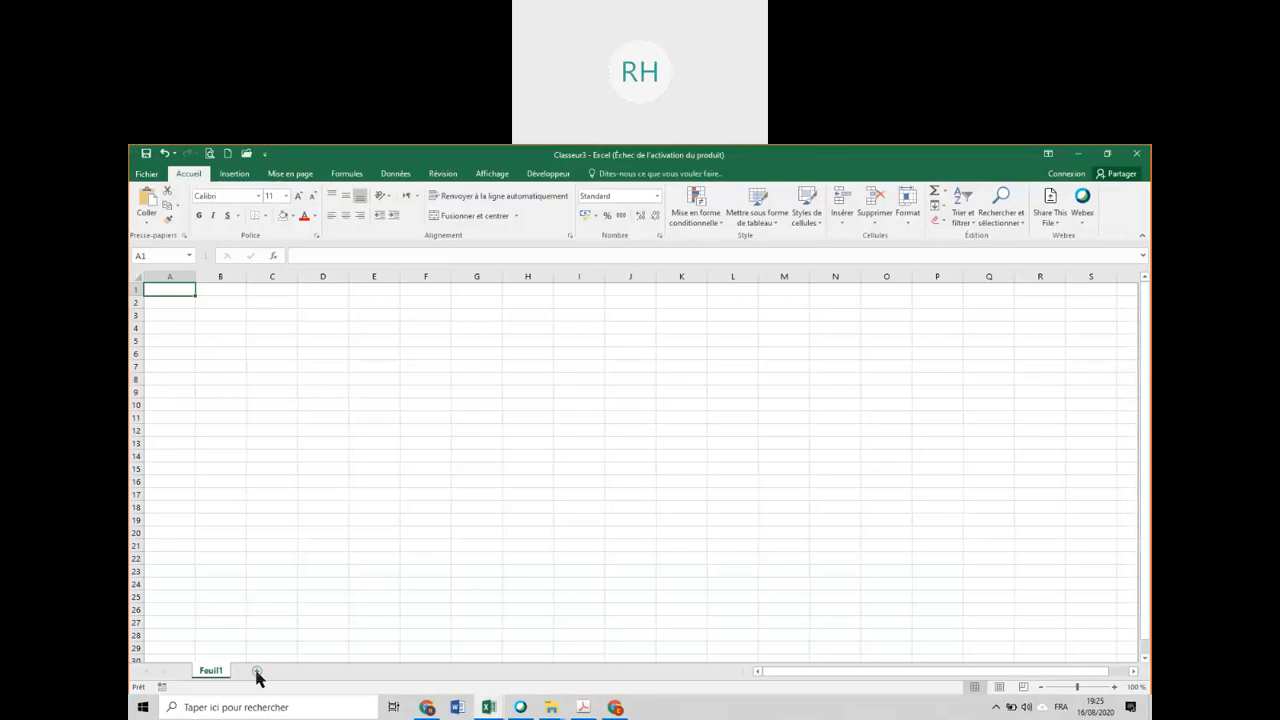
pyautogui.click(257, 671)
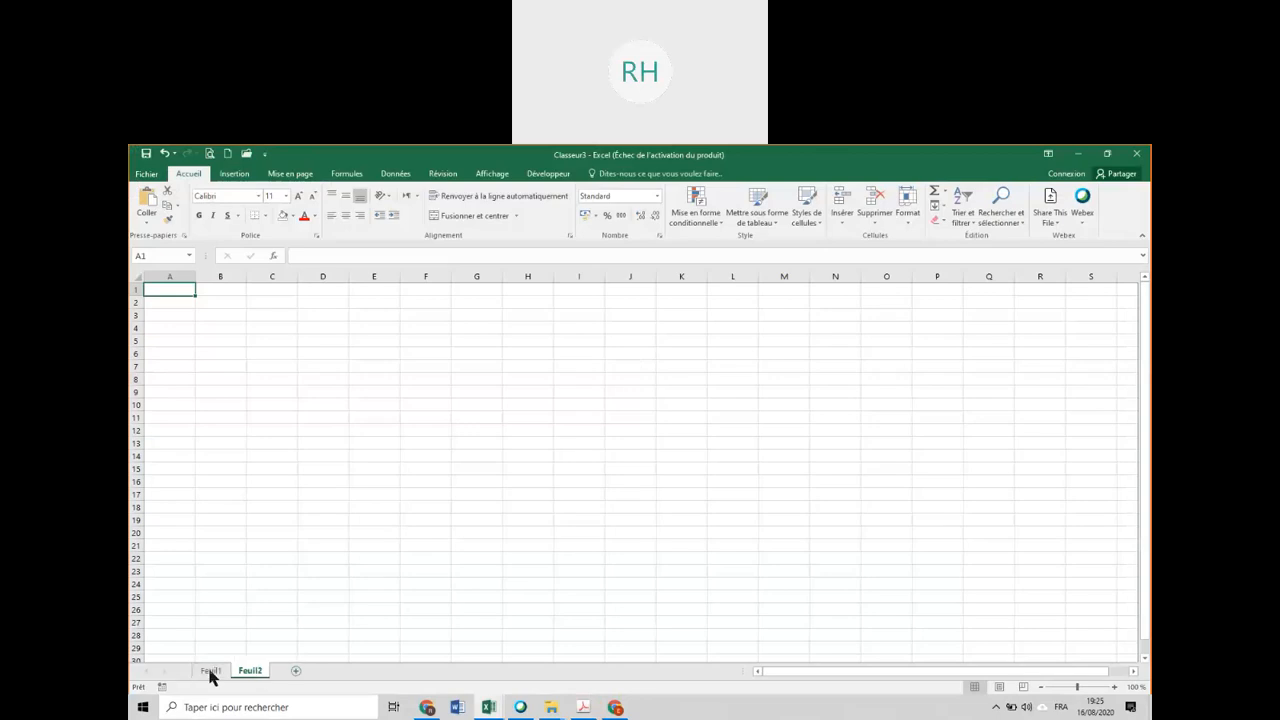
pyautogui.click(210, 675)
pyautogui.click(243, 676)
pyautogui.click(207, 677)
pyautogui.click(290, 673)
pyautogui.click(263, 675)
pyautogui.click(211, 675)
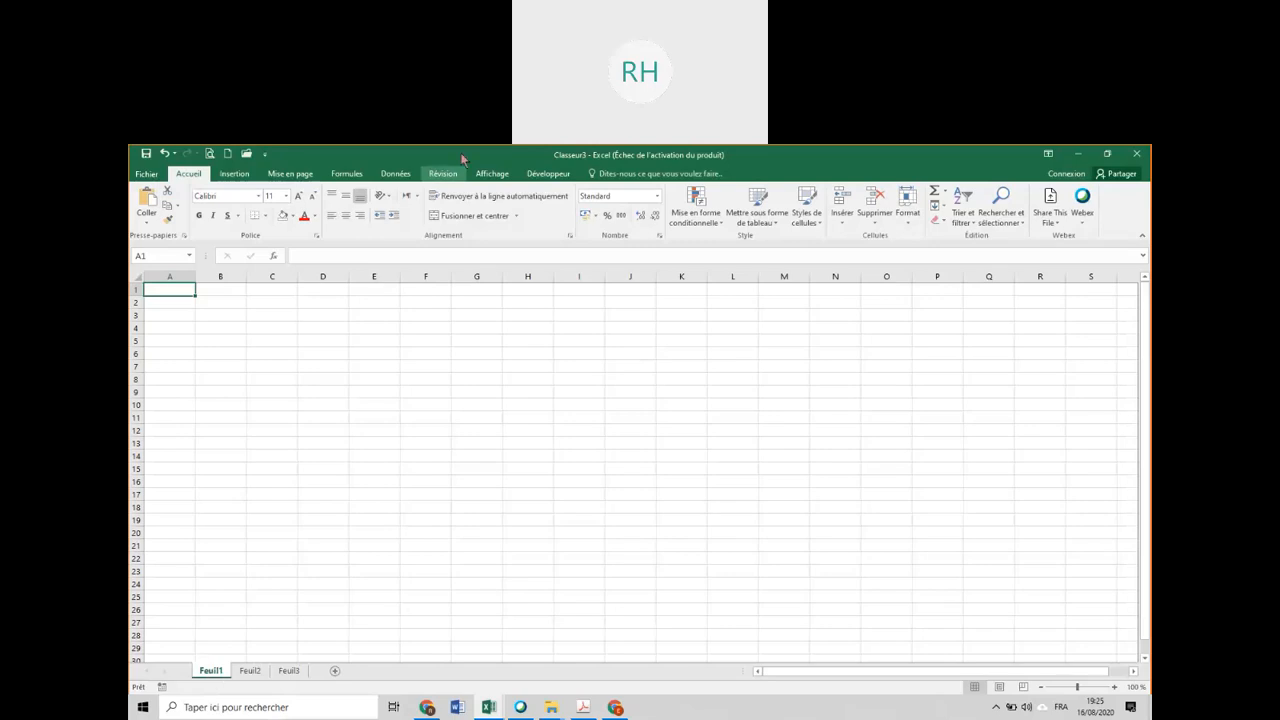
# Group the sheets Feuil1, Feuil2 and Feuil3 of the new workbook, keeping its window maximized.
pyautogui.moveTo(474, 238); pyautogui.dragTo(515, 236)
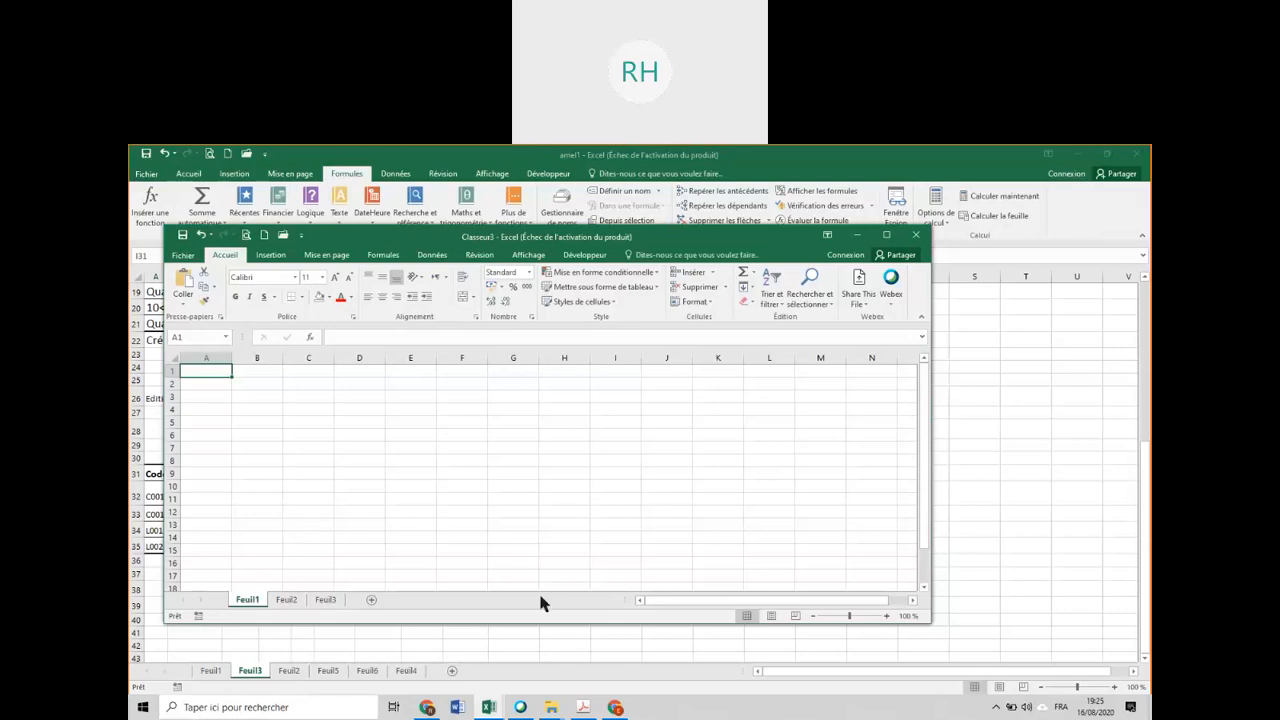
pyautogui.click(583, 707)
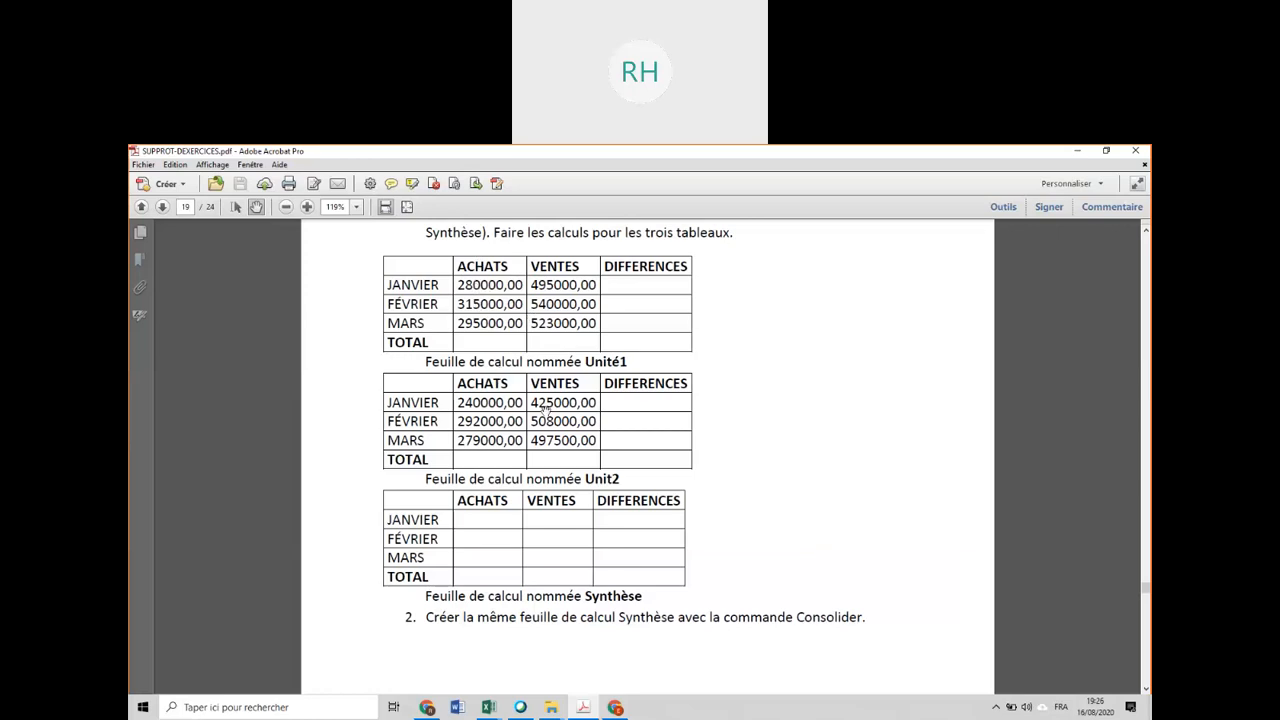
pyautogui.click(584, 708)
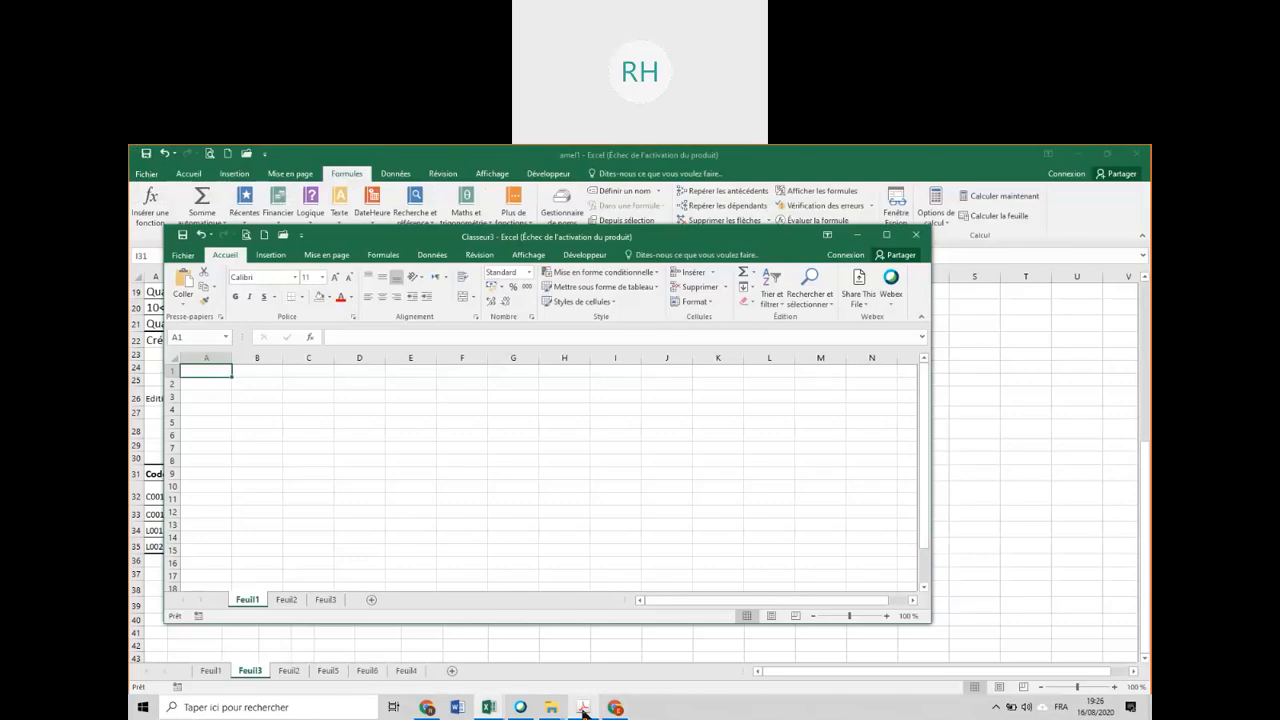
pyautogui.keyDown('ctrl'); pyautogui.click(286, 600); pyautogui.keyUp('ctrl')
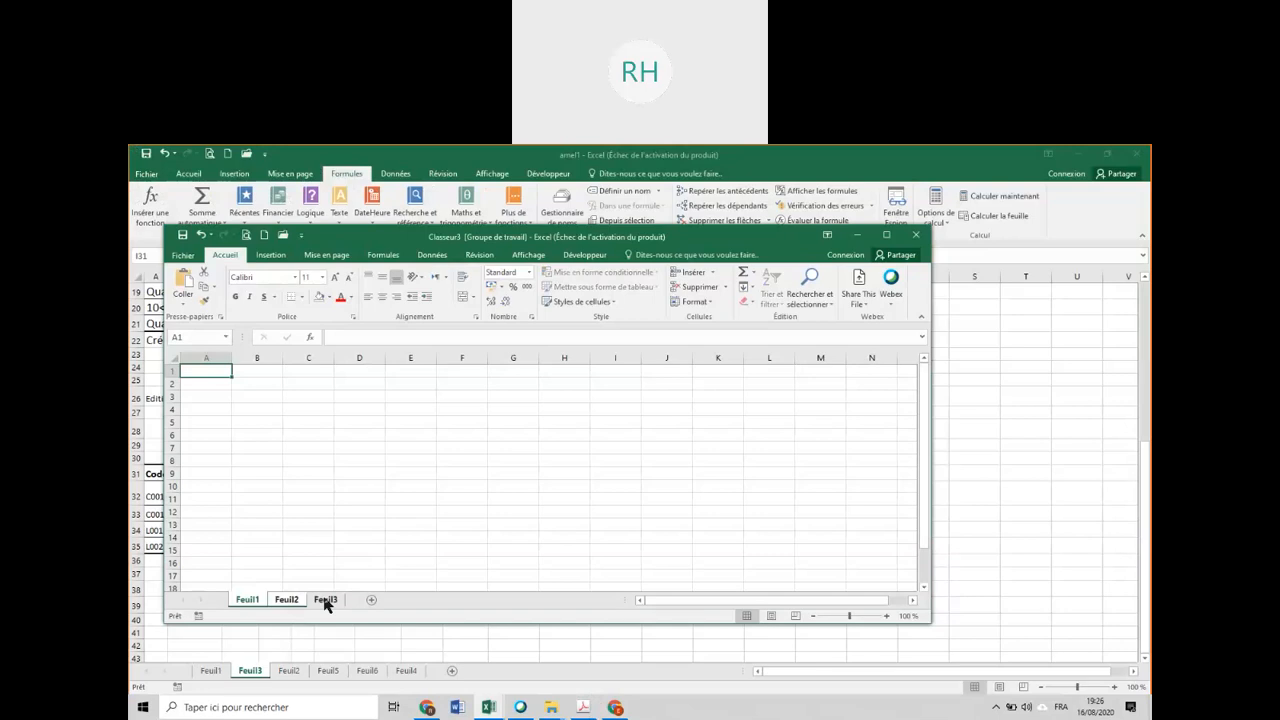
pyautogui.keyDown('ctrl'); pyautogui.click(325, 600); pyautogui.keyUp('ctrl')
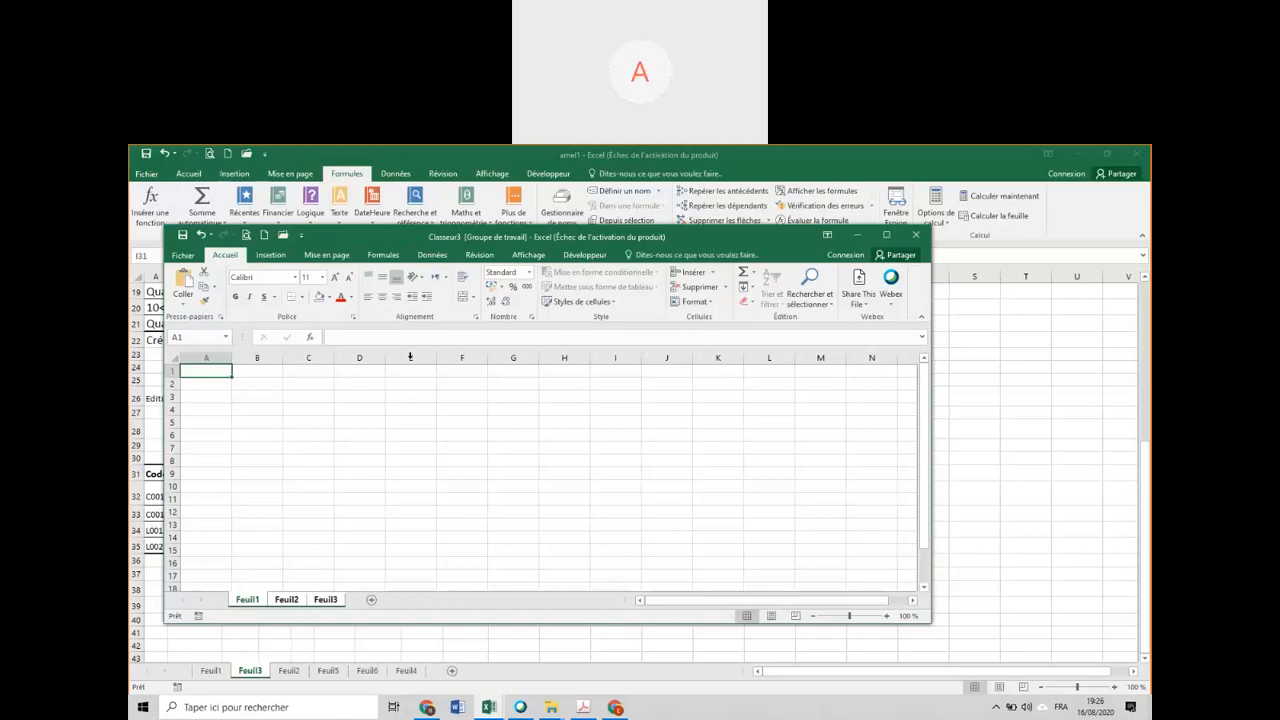
pyautogui.doubleClick(518, 237)
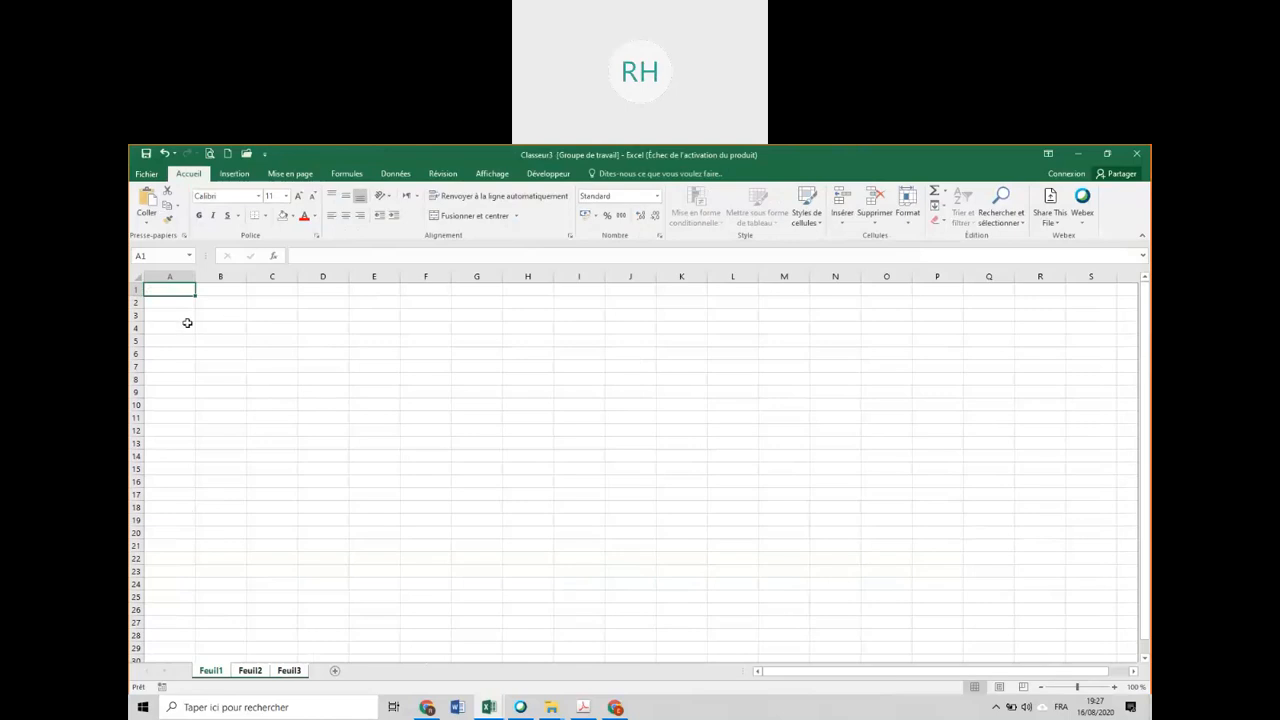
# Enter the column headings "P de vente" in B3 and "p d'achat" in C3 on the grouped sheets.
pyautogui.click(233, 315)
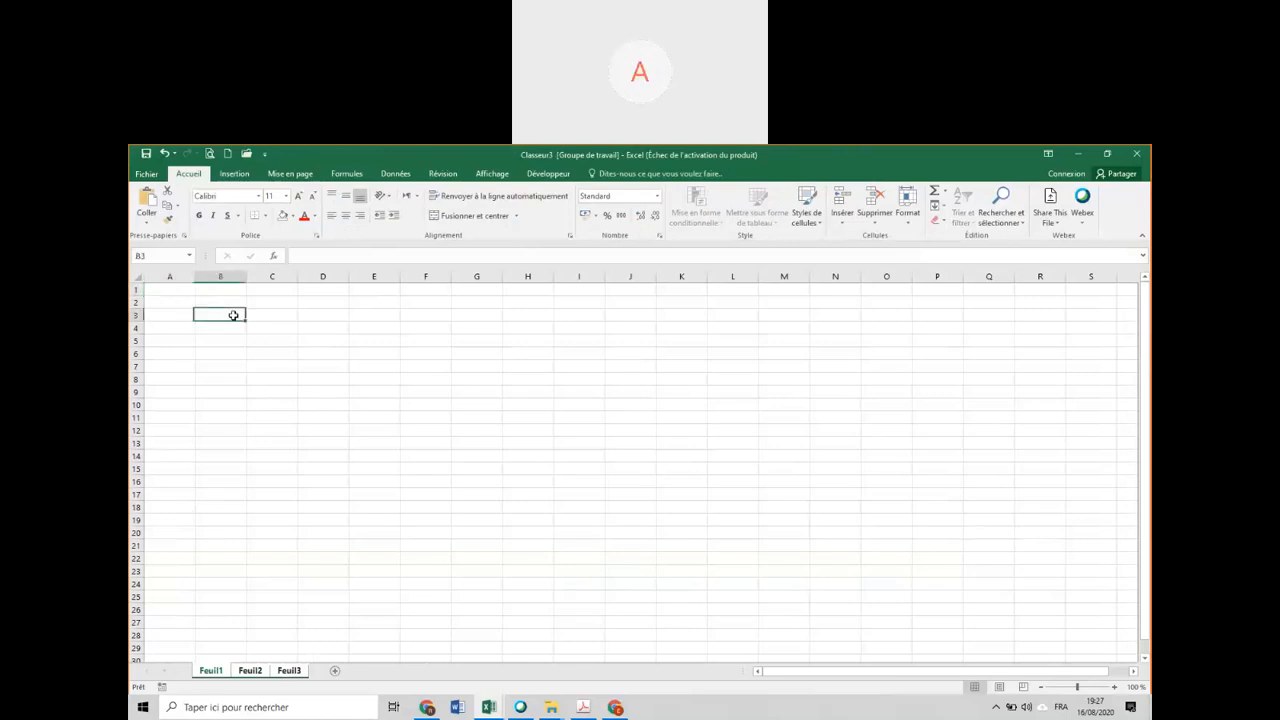
pyautogui.click(490, 707)
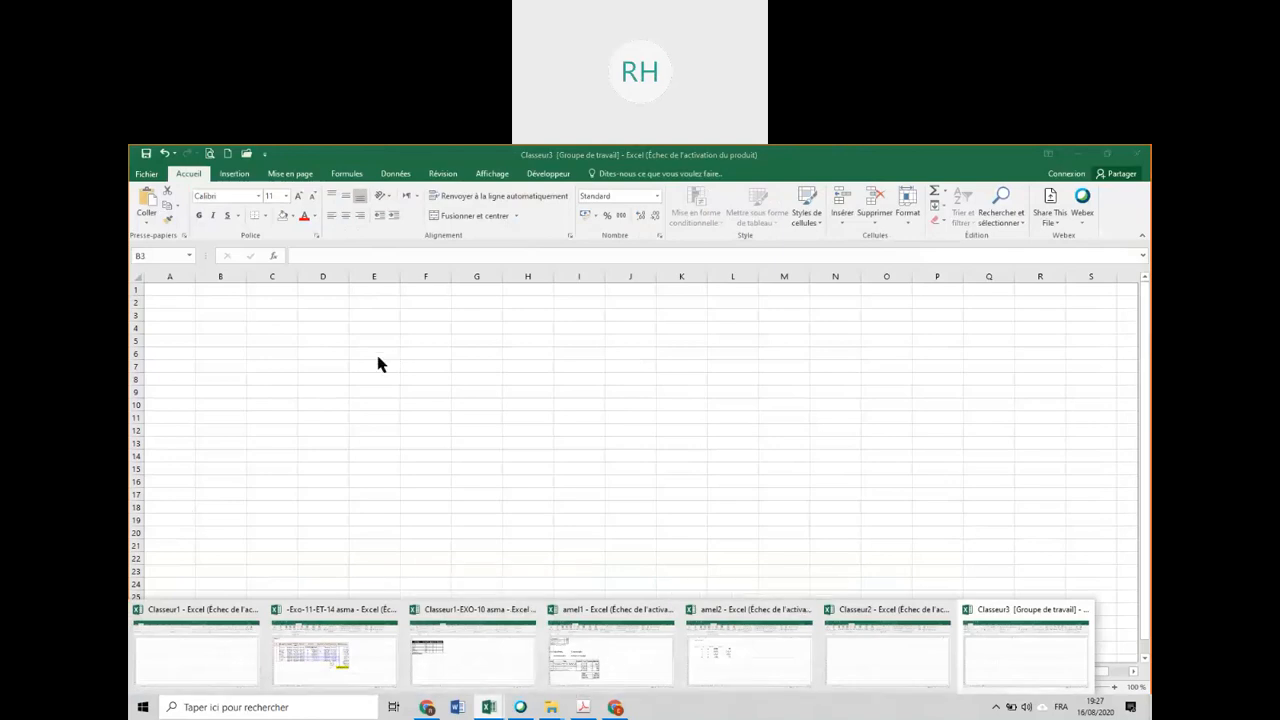
pyautogui.click(285, 352)
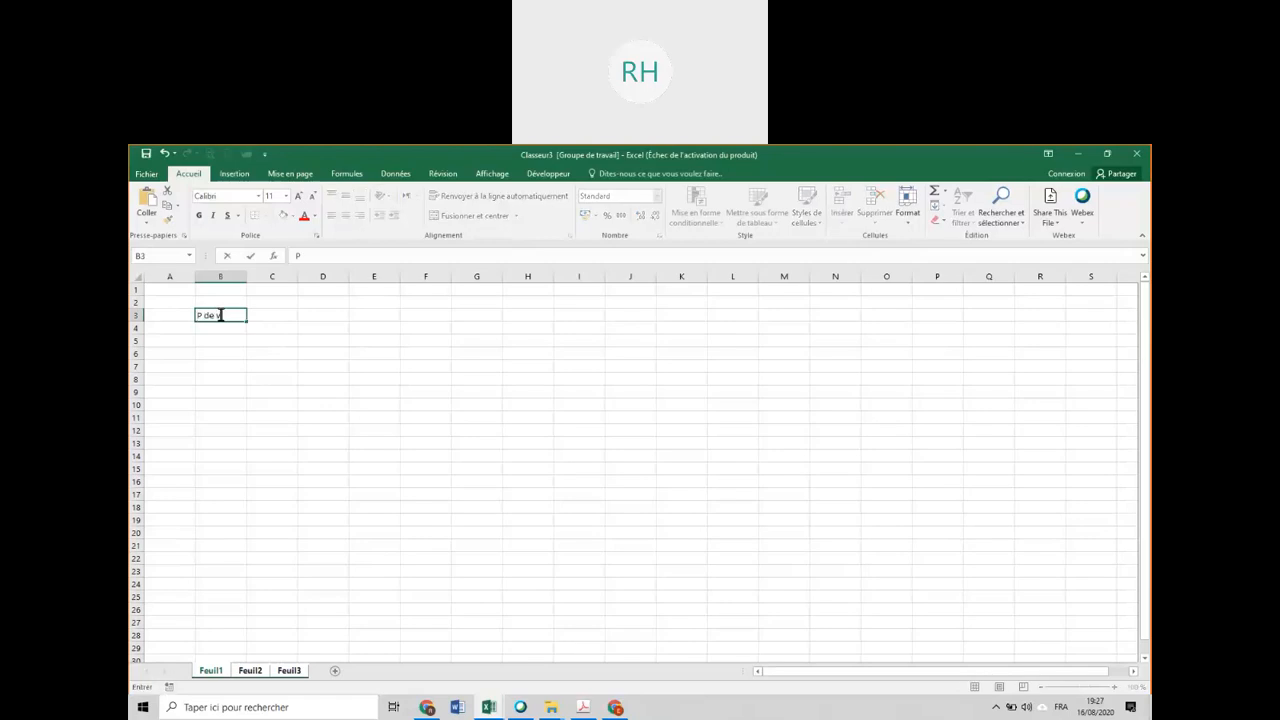
pyautogui.write('ente')
pyautogui.press('Tab')
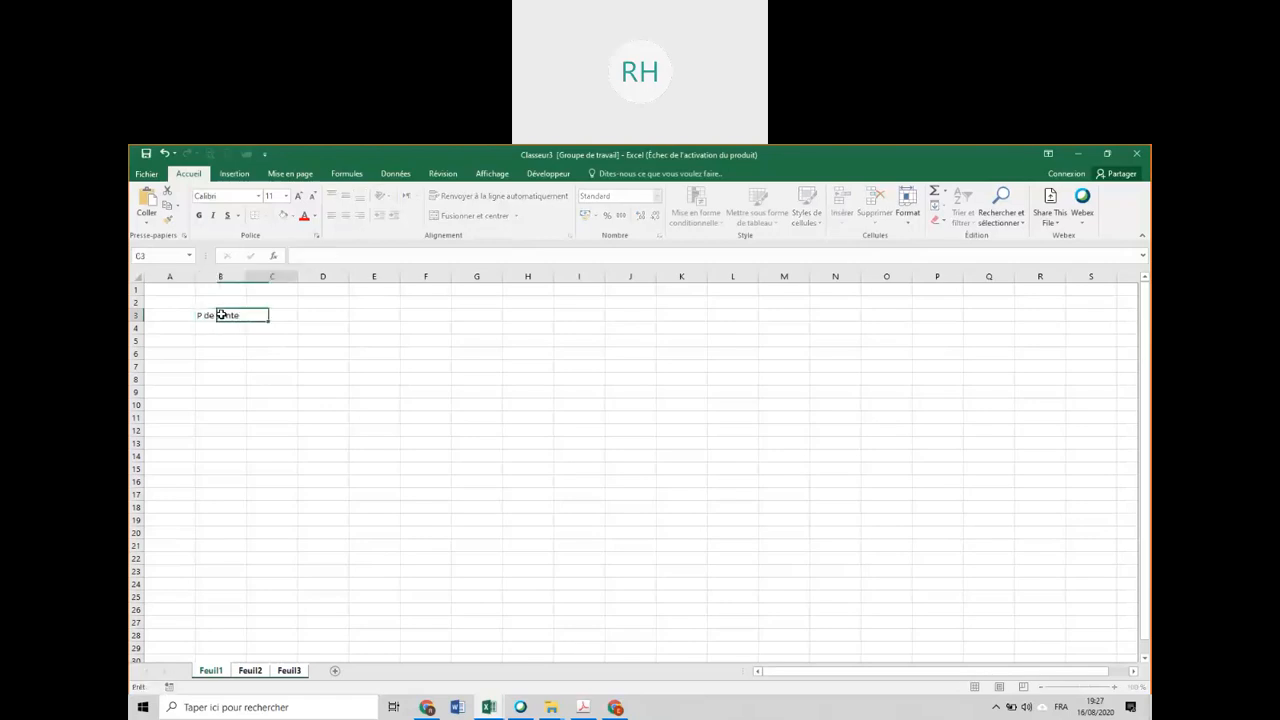
pyautogui.write("p d'ach")
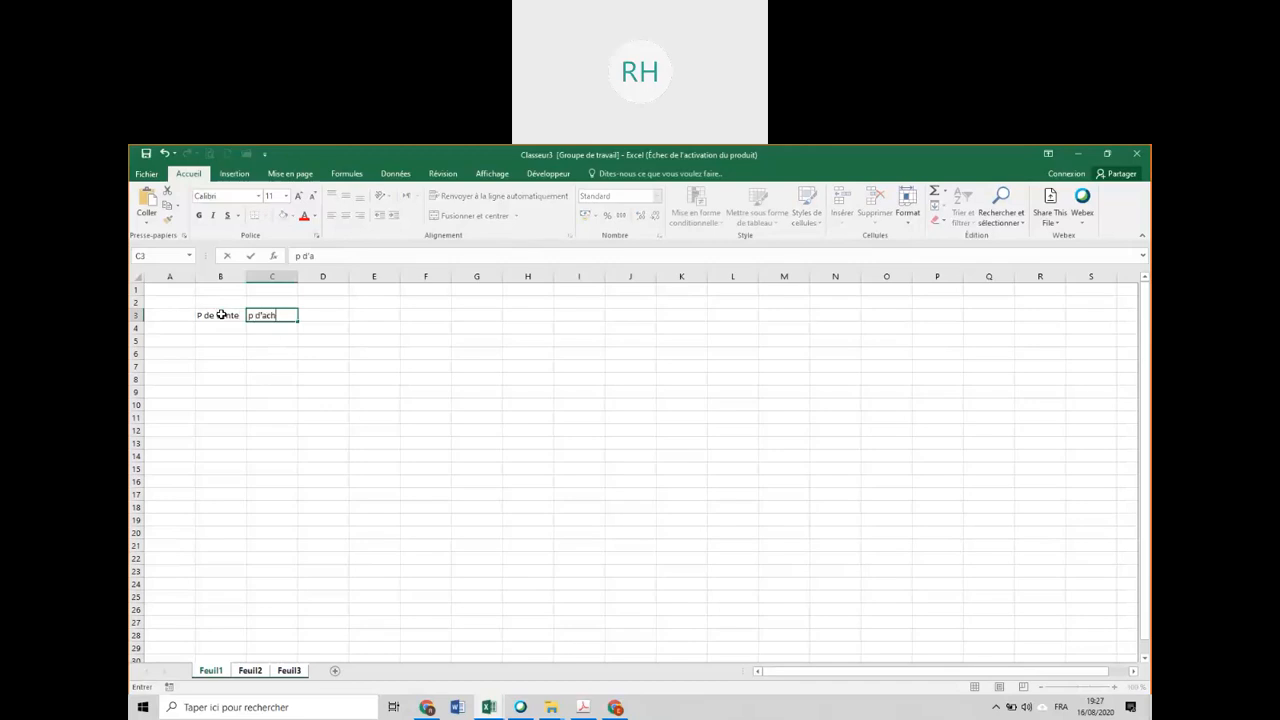
pyautogui.write('at')
pyautogui.press('Return')
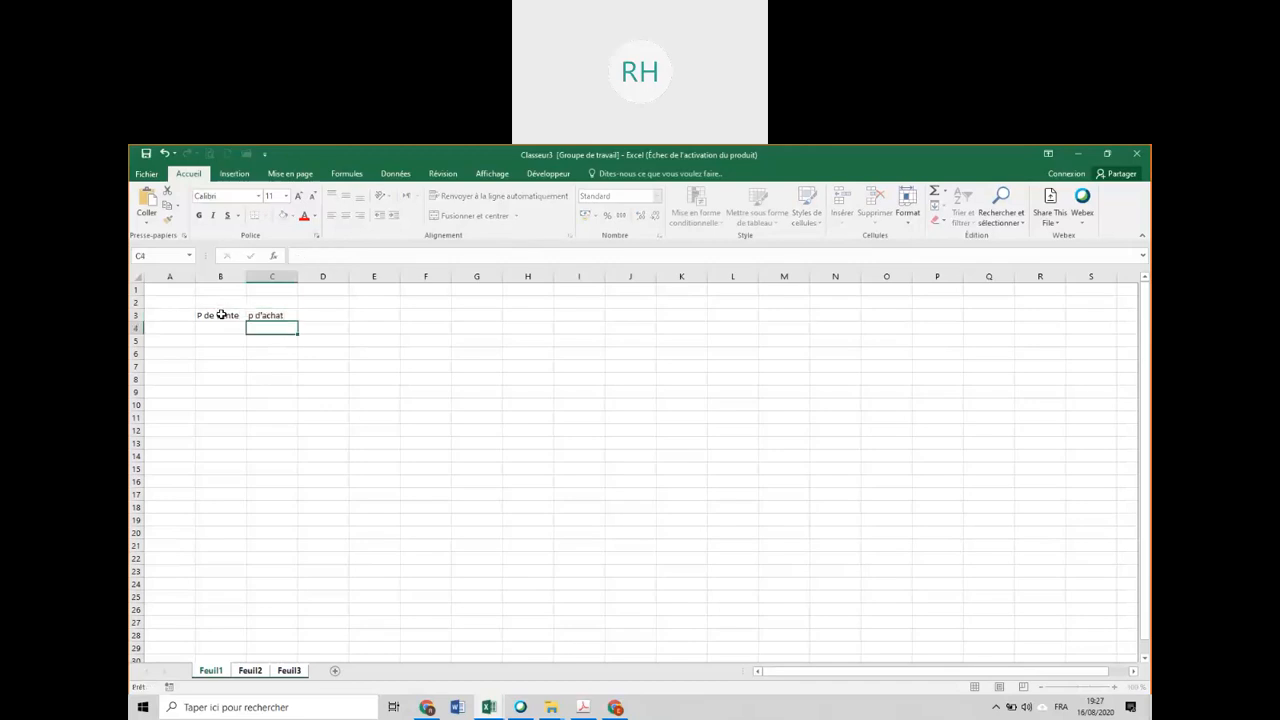
# Enter the row labels aaaa, bbb, cccc, dddd and eeee in cells A4 to A8.
pyautogui.click(165, 329)
pyautogui.write('aaa')
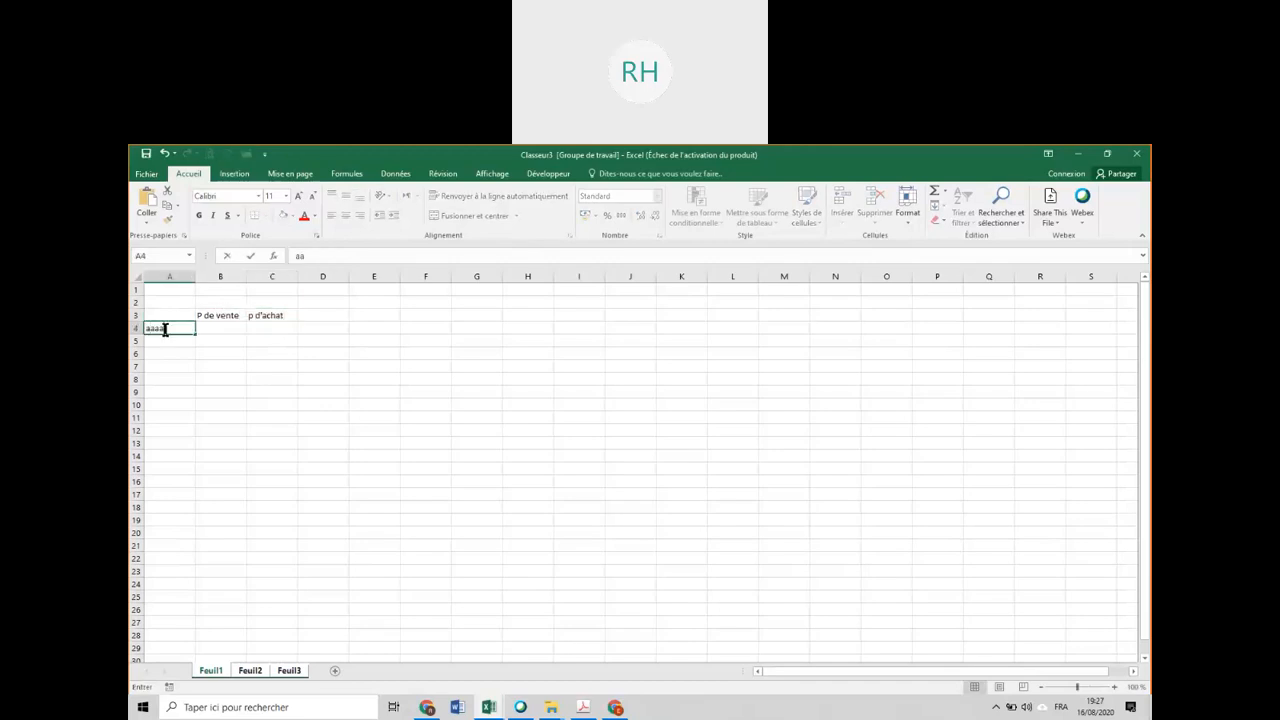
pyautogui.press('Return')
pyautogui.write('bbb')
pyautogui.press('Return')
pyautogui.write('cccc')
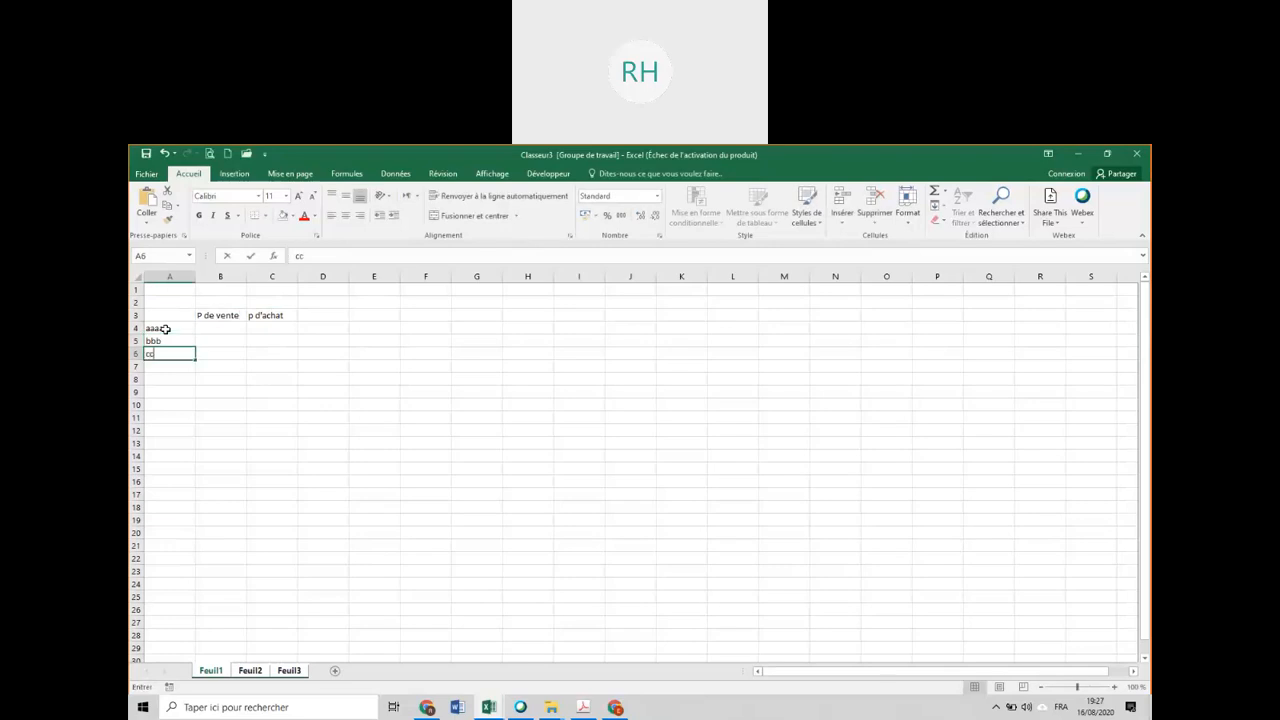
pyautogui.press('Return')
pyautogui.write('dd')
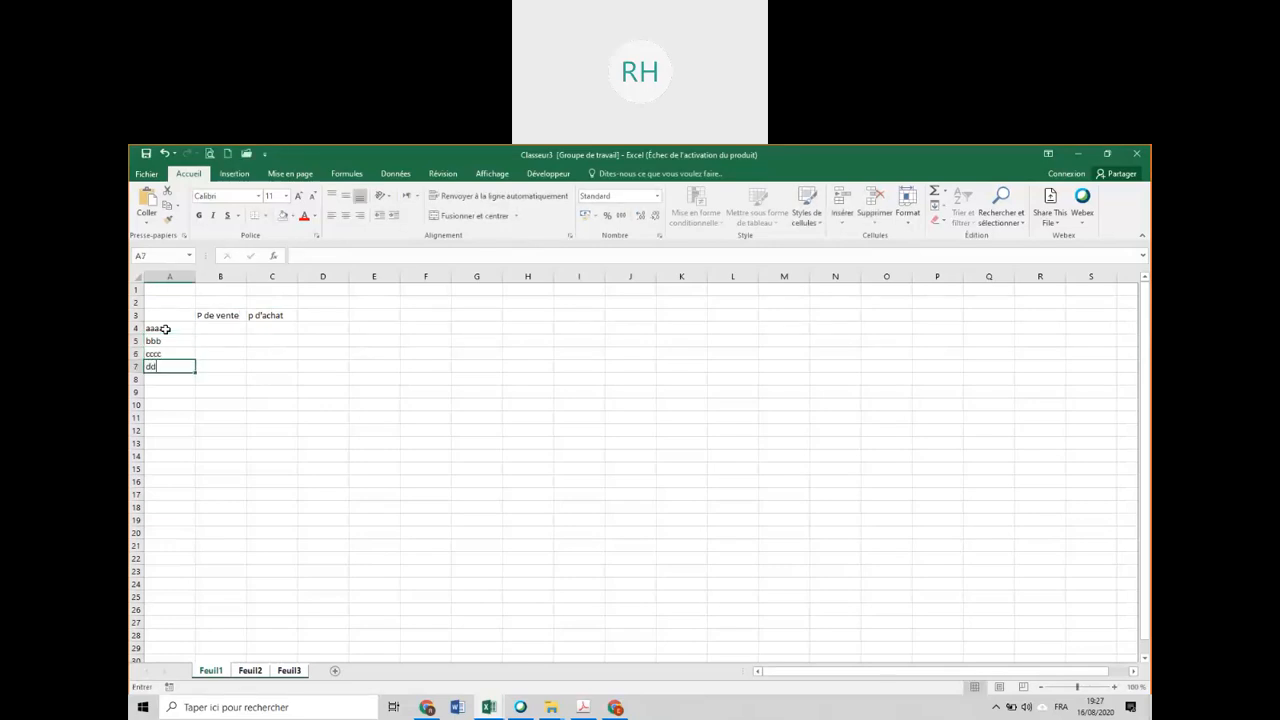
pyautogui.write('dd')
pyautogui.press('Return')
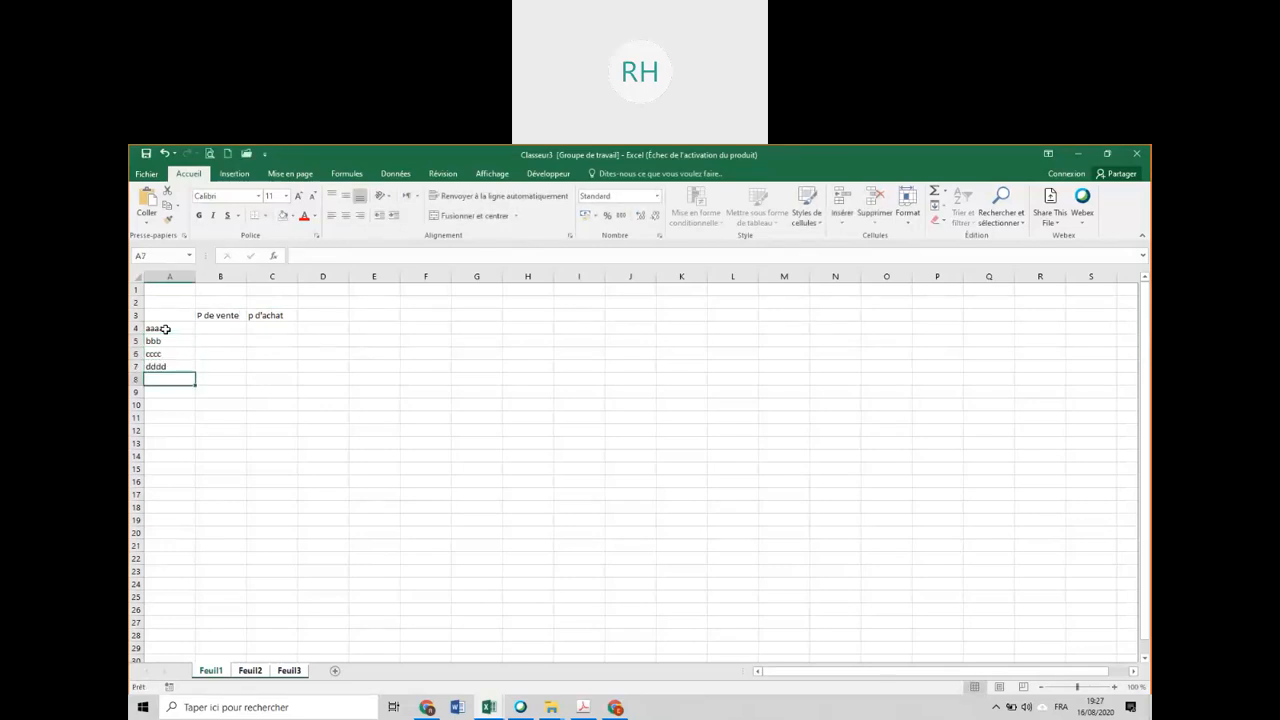
pyautogui.write('eeee')
pyautogui.press('Return')
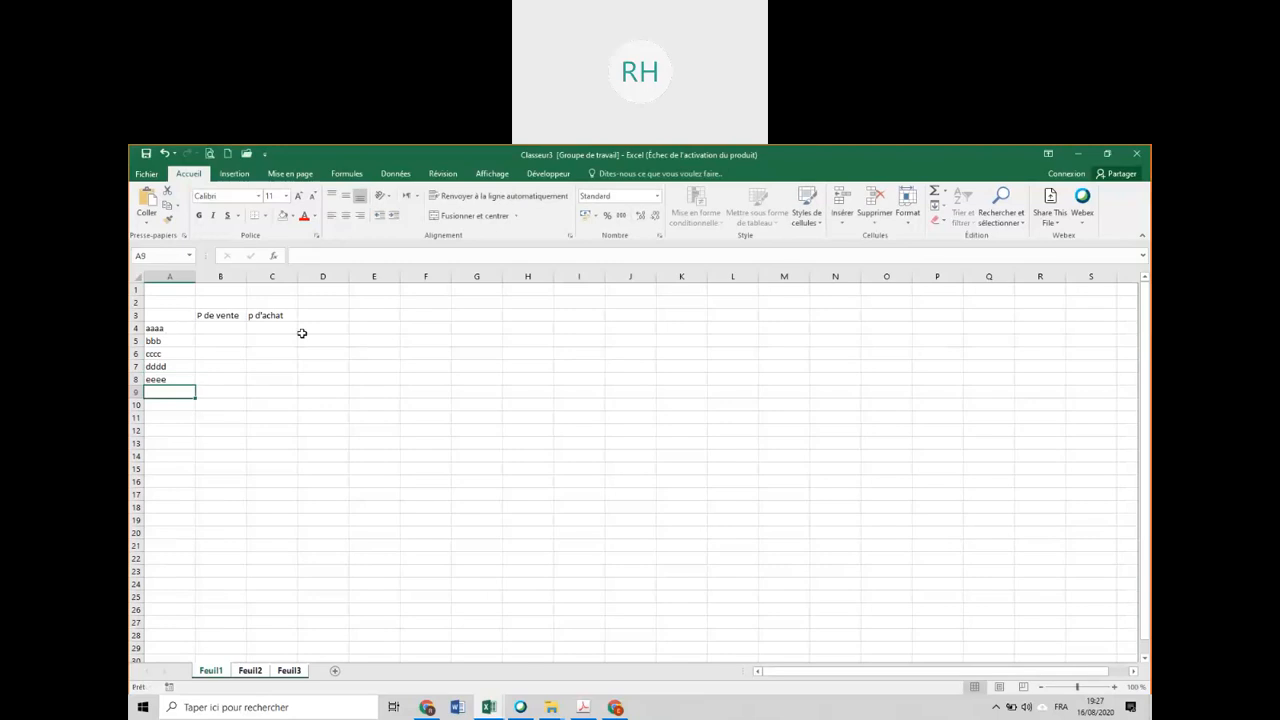
# Add the column heading Diff in D3 and the row label Total in A9.
pyautogui.click(330, 313)
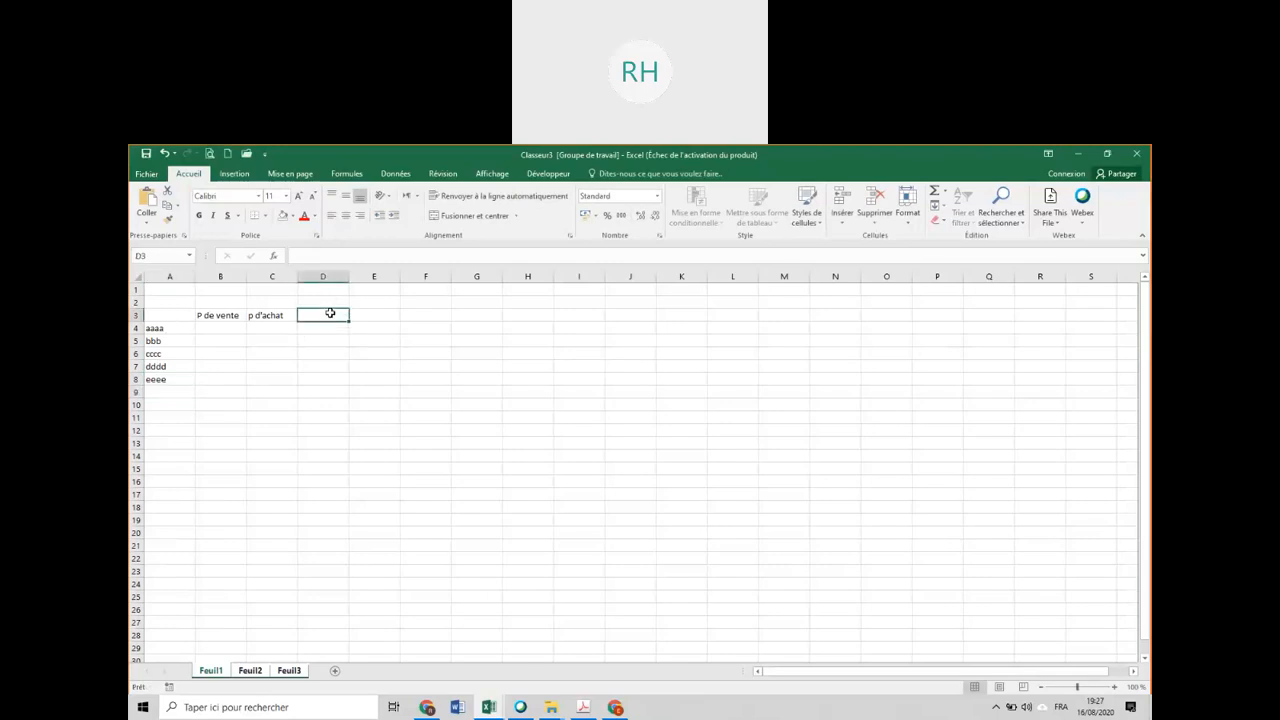
pyautogui.write('D')
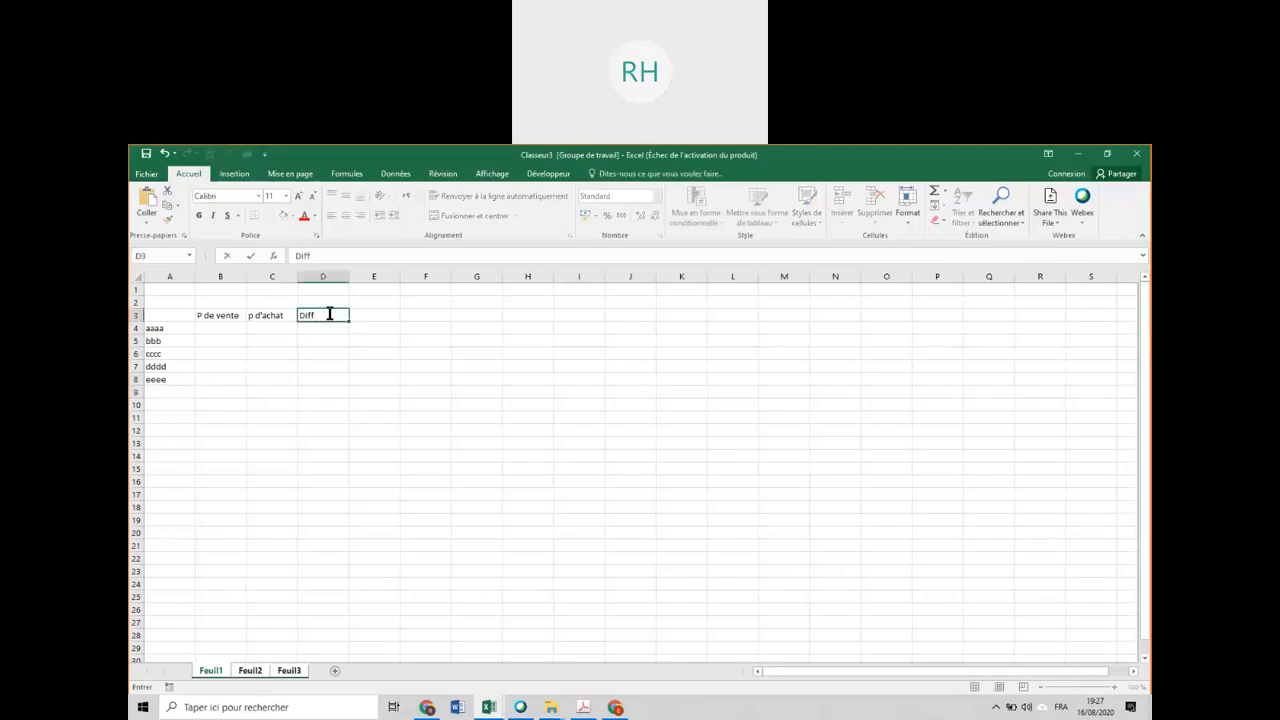
pyautogui.write('iff')
pyautogui.press('Return')
pyautogui.click(181, 396)
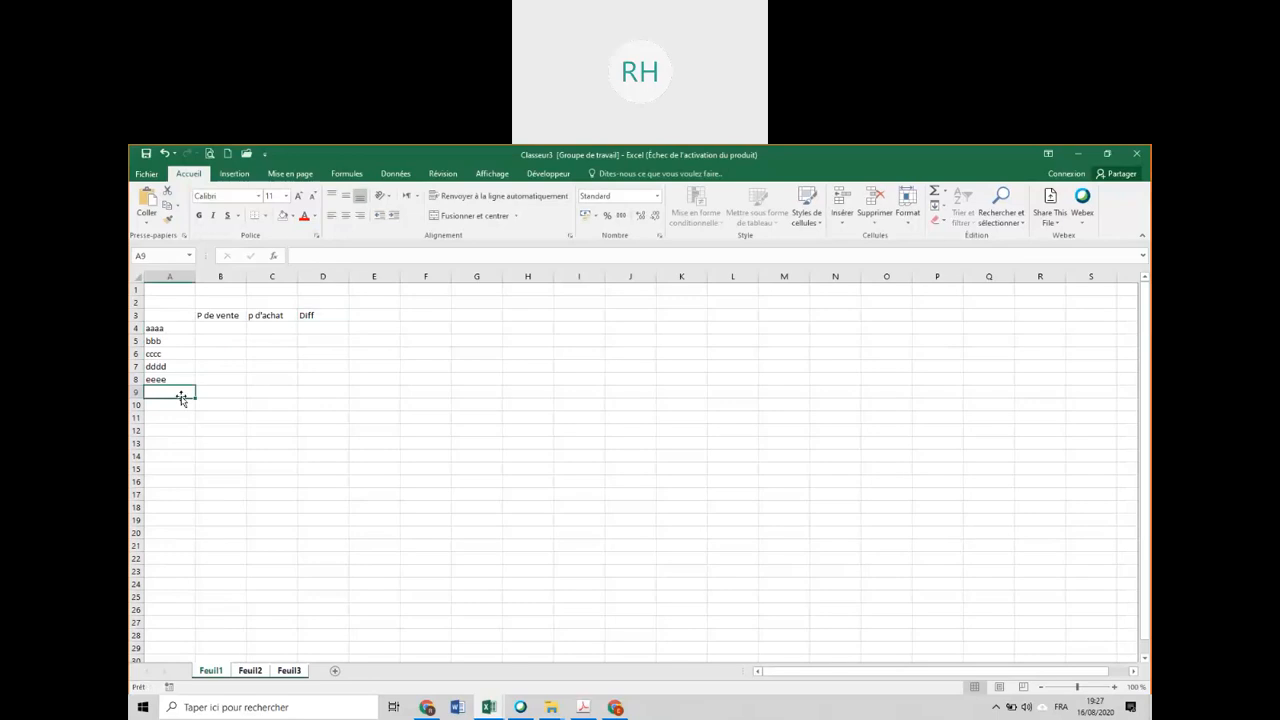
pyautogui.write('Total')
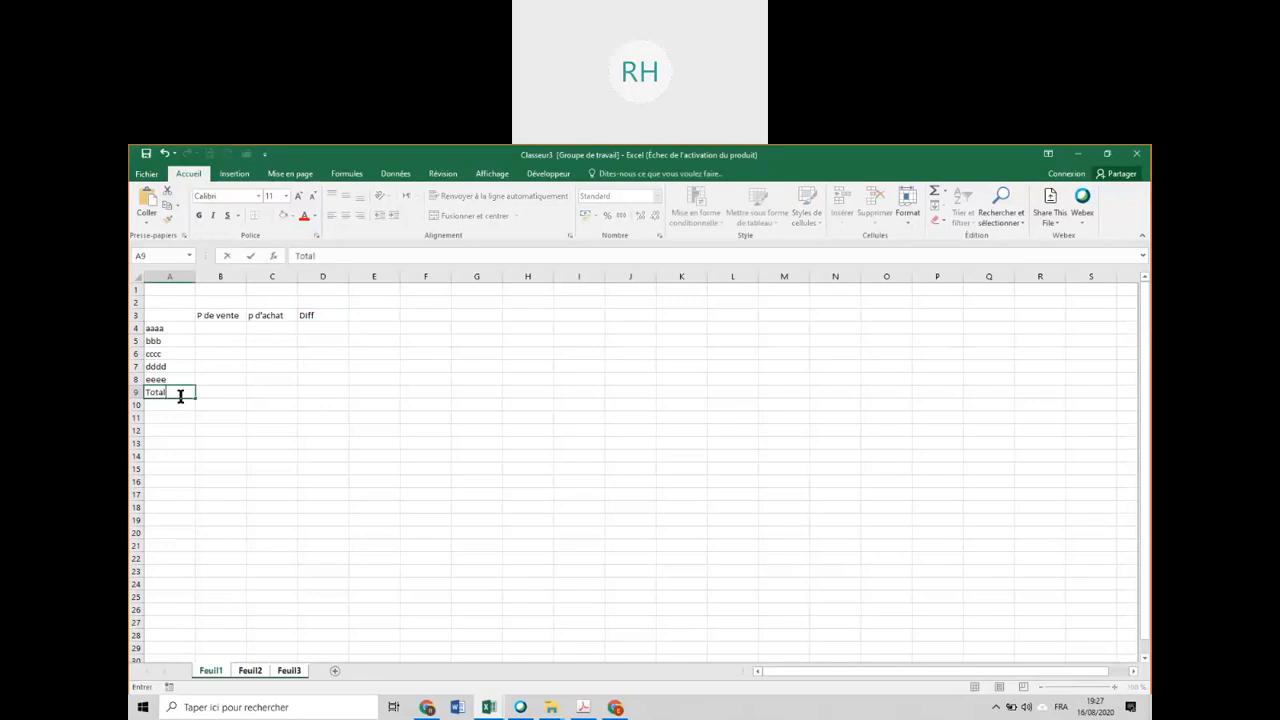
pyautogui.press('Return')
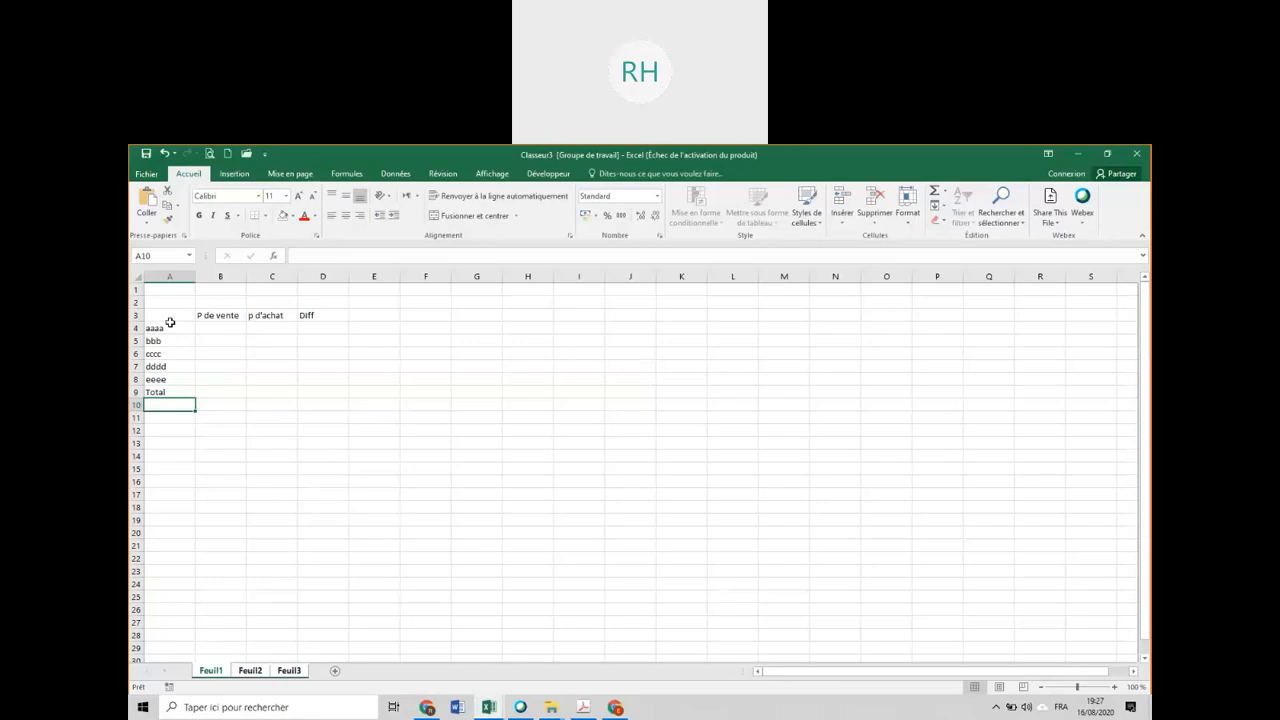
# Enlarge the text of table A3:D9 to font size 16 and apply borders to all its cells.
pyautogui.moveTo(166, 317)
pyautogui.mouseDown()
pyautogui.moveTo(300, 331)
pyautogui.moveTo(323, 389)
pyautogui.mouseUp()
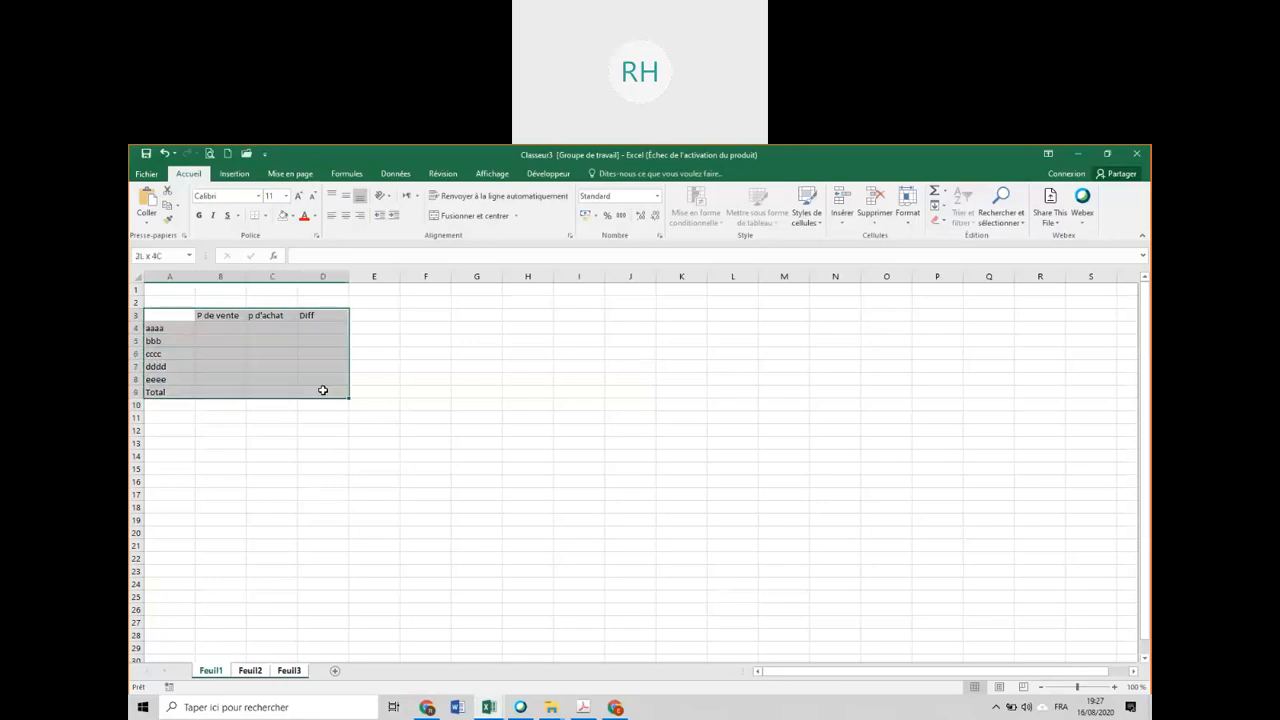
pyautogui.click(298, 196)
pyautogui.click(298, 196)
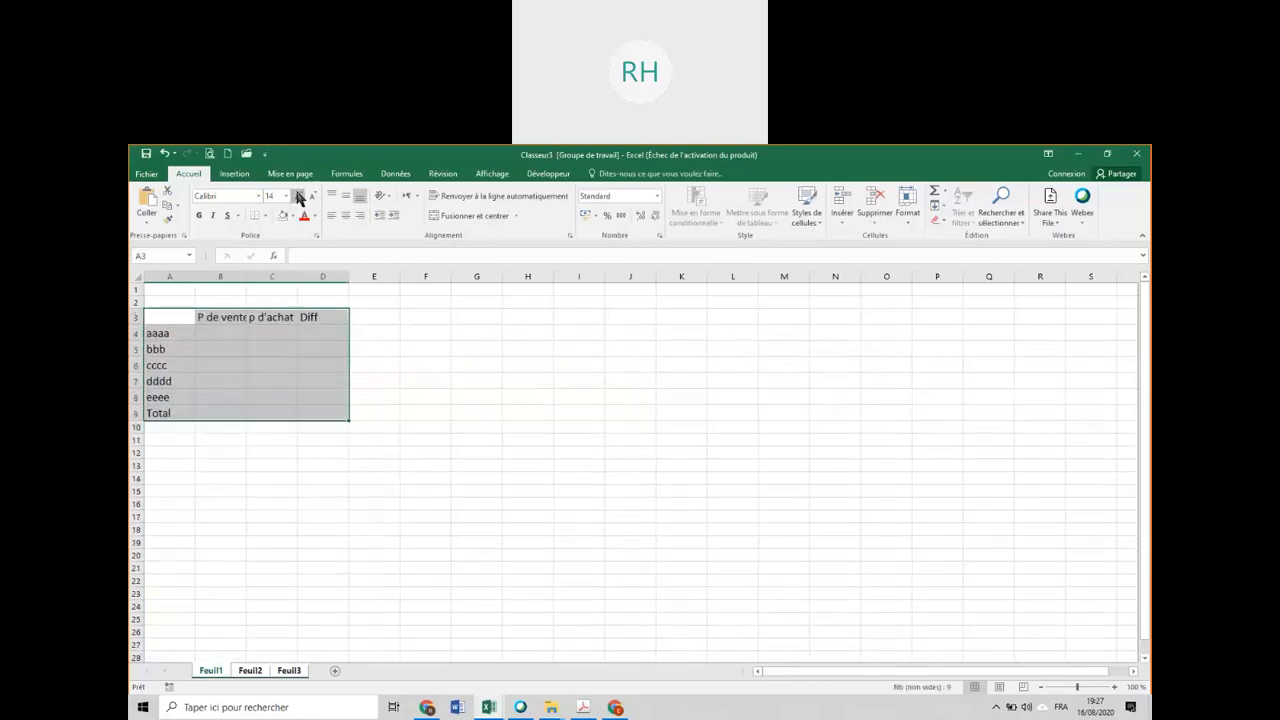
pyautogui.click(298, 196)
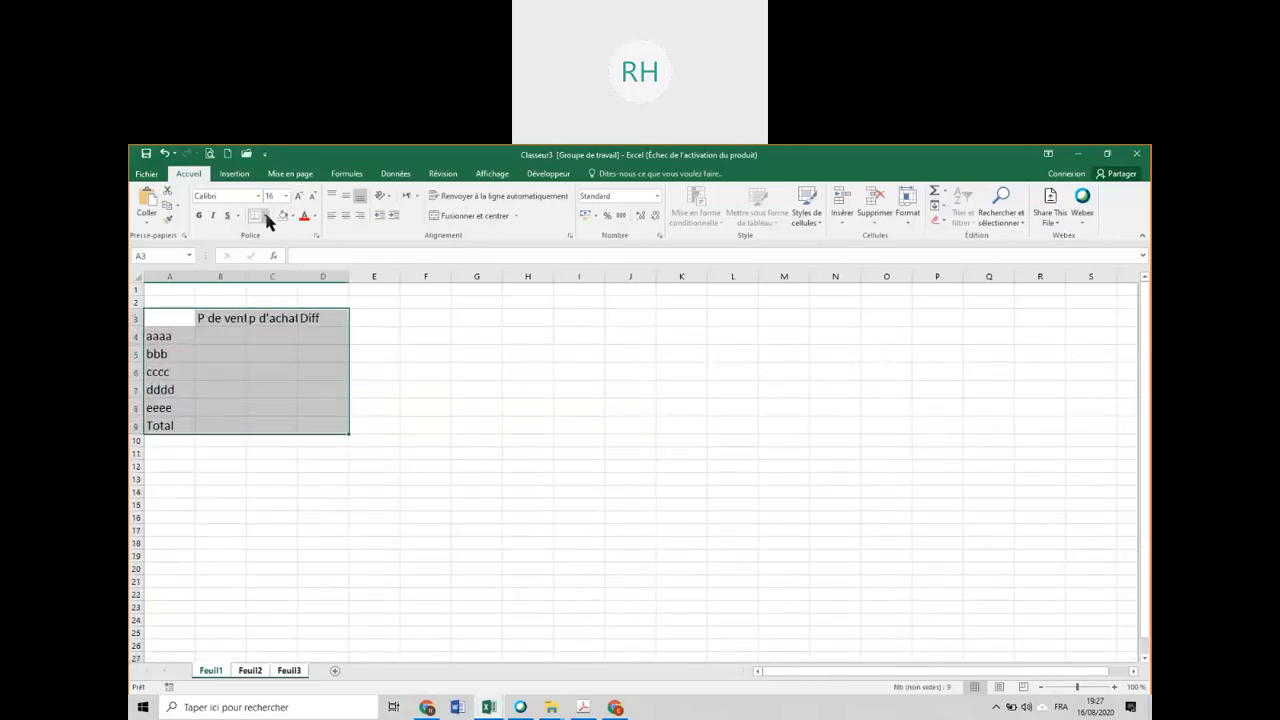
pyautogui.click(266, 216)
pyautogui.click(280, 325)
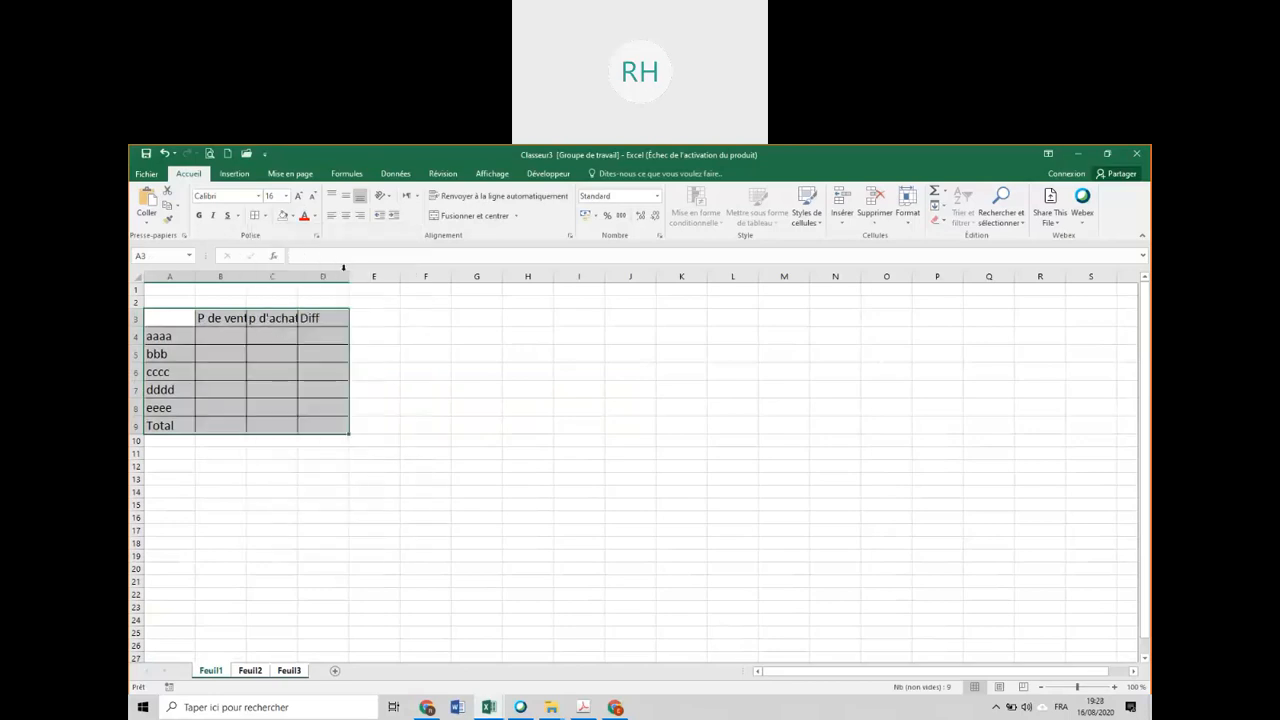
# Set the width of columns A to D to 15 on the grouped sheets.
pyautogui.click(907, 205)
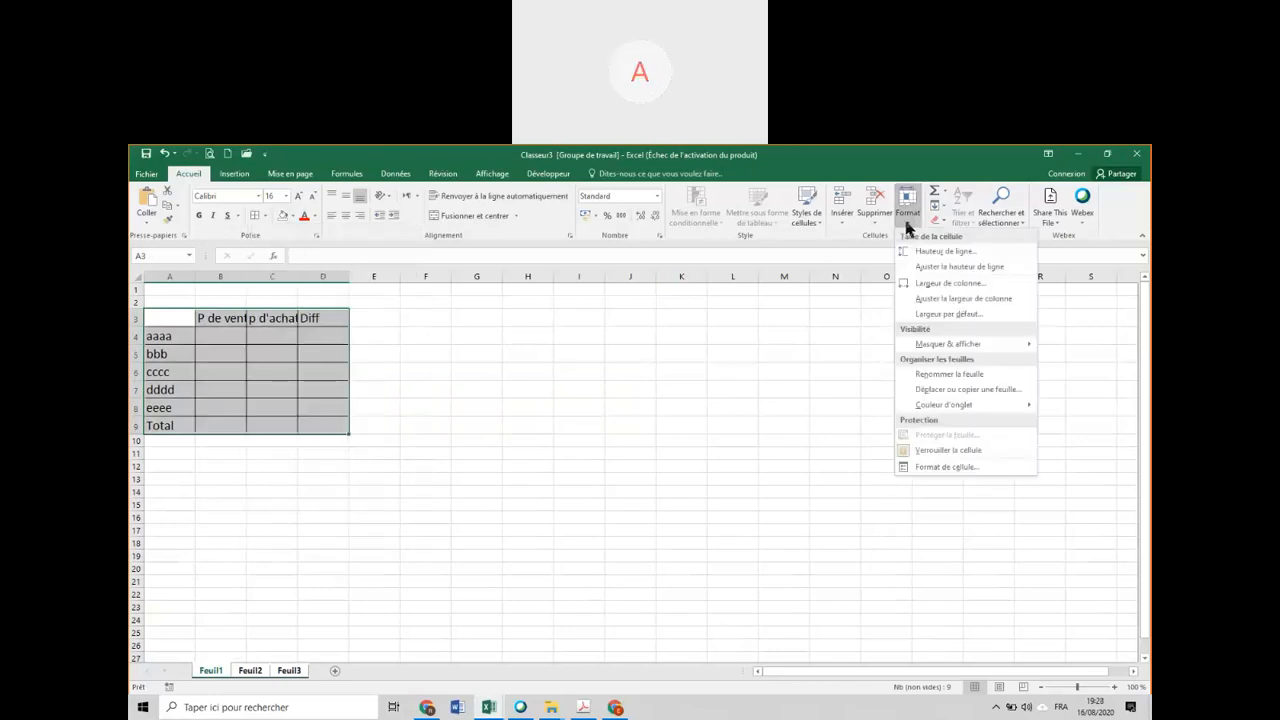
pyautogui.click(915, 283)
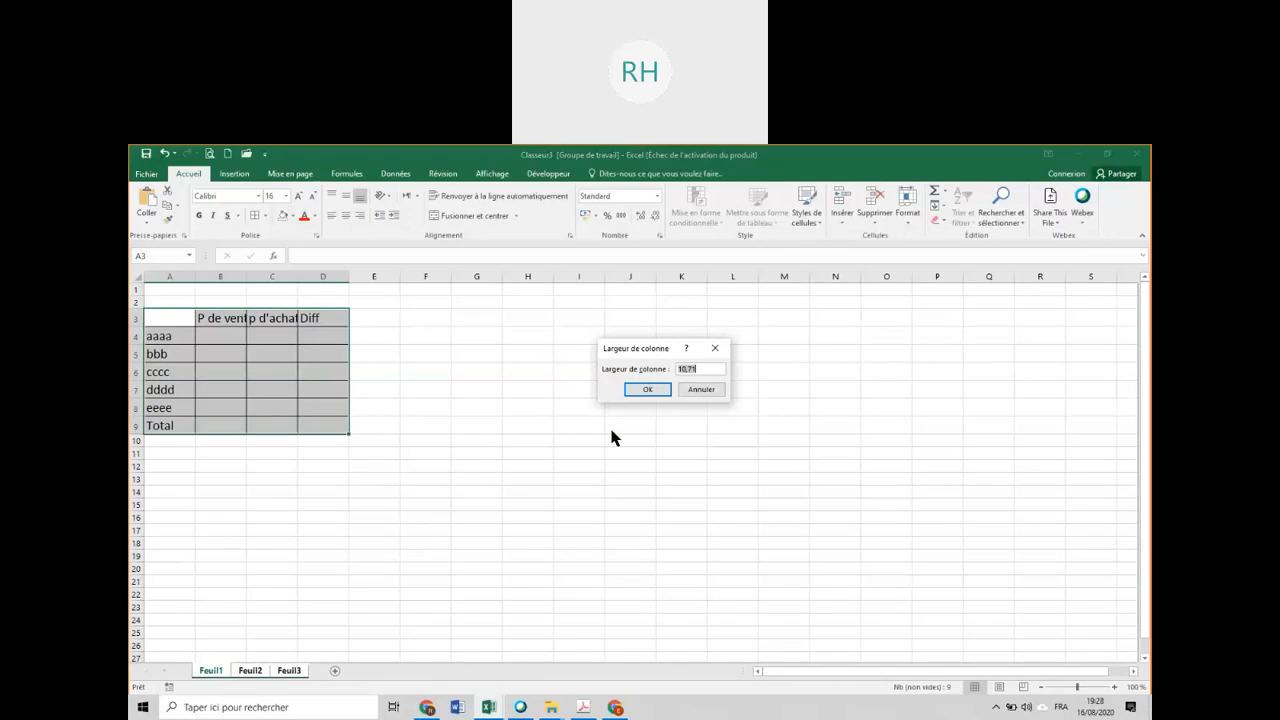
pyautogui.write('15')
pyautogui.press('Return')
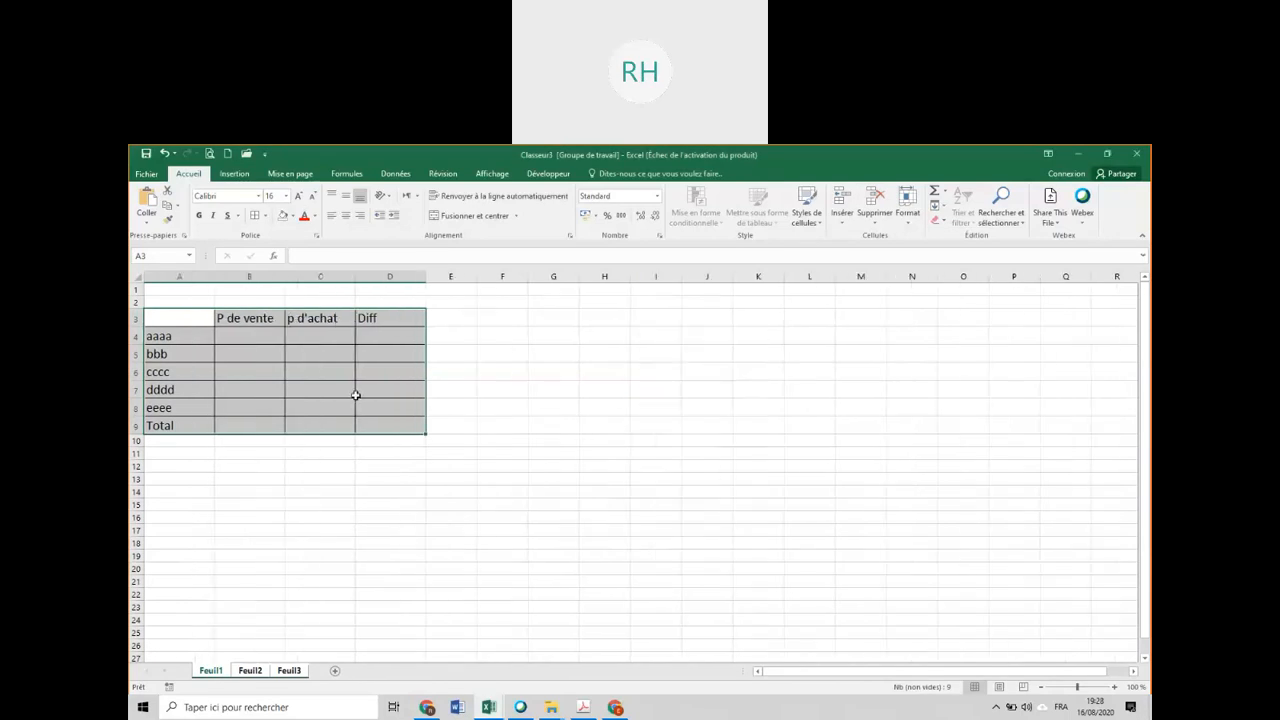
# Bold and centre the headings in B3:D3, and make the Total label in A9 bold.
pyautogui.moveTo(247, 320); pyautogui.dragTo(362, 317)
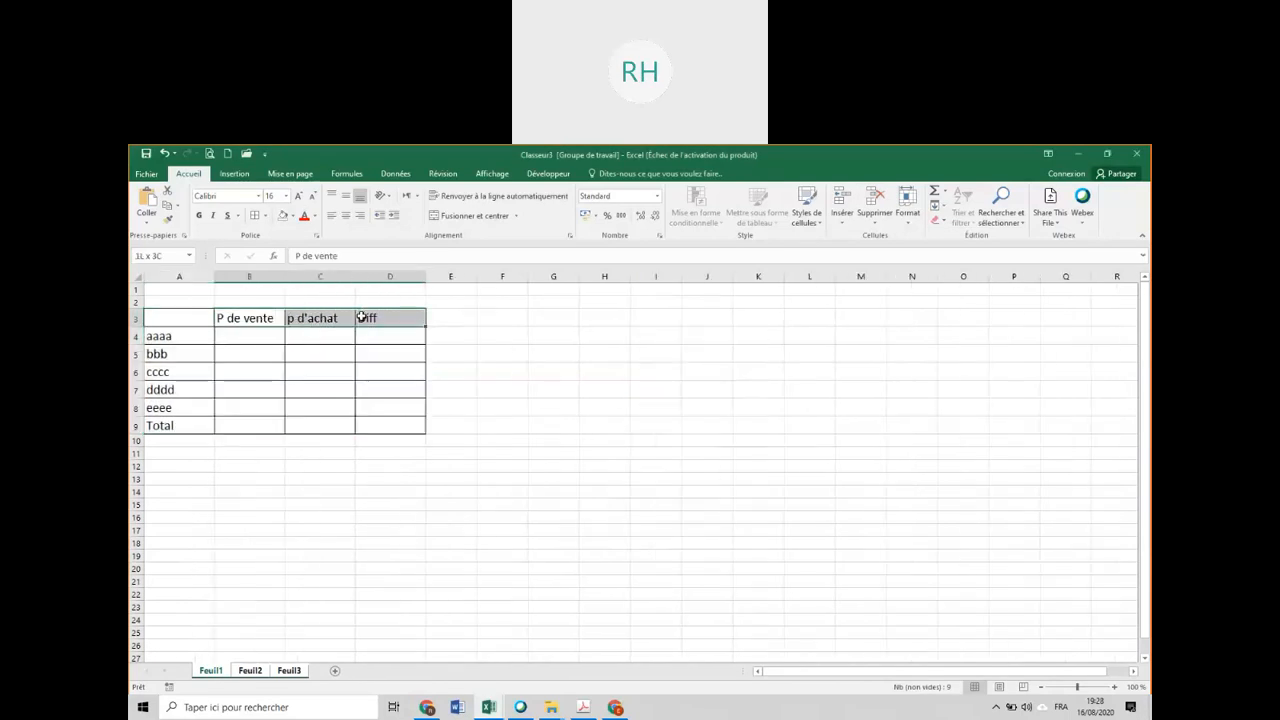
pyautogui.click(199, 217)
pyautogui.click(345, 215)
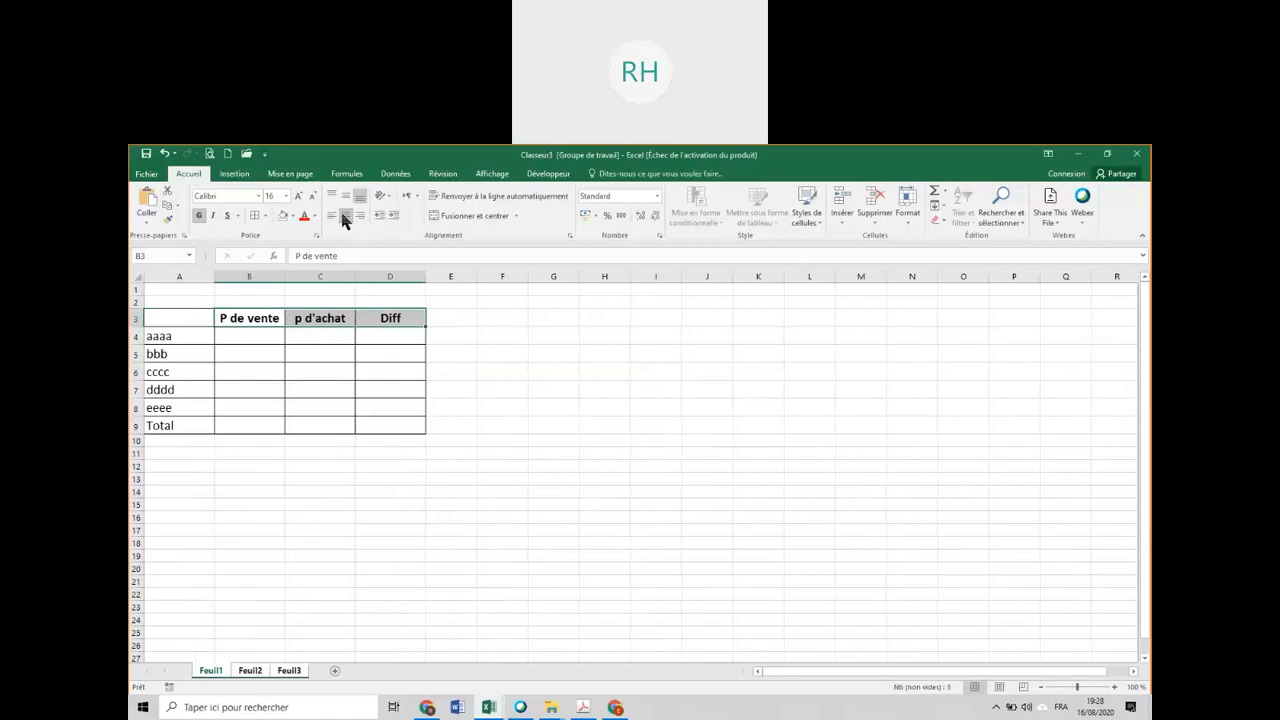
pyautogui.click(174, 422)
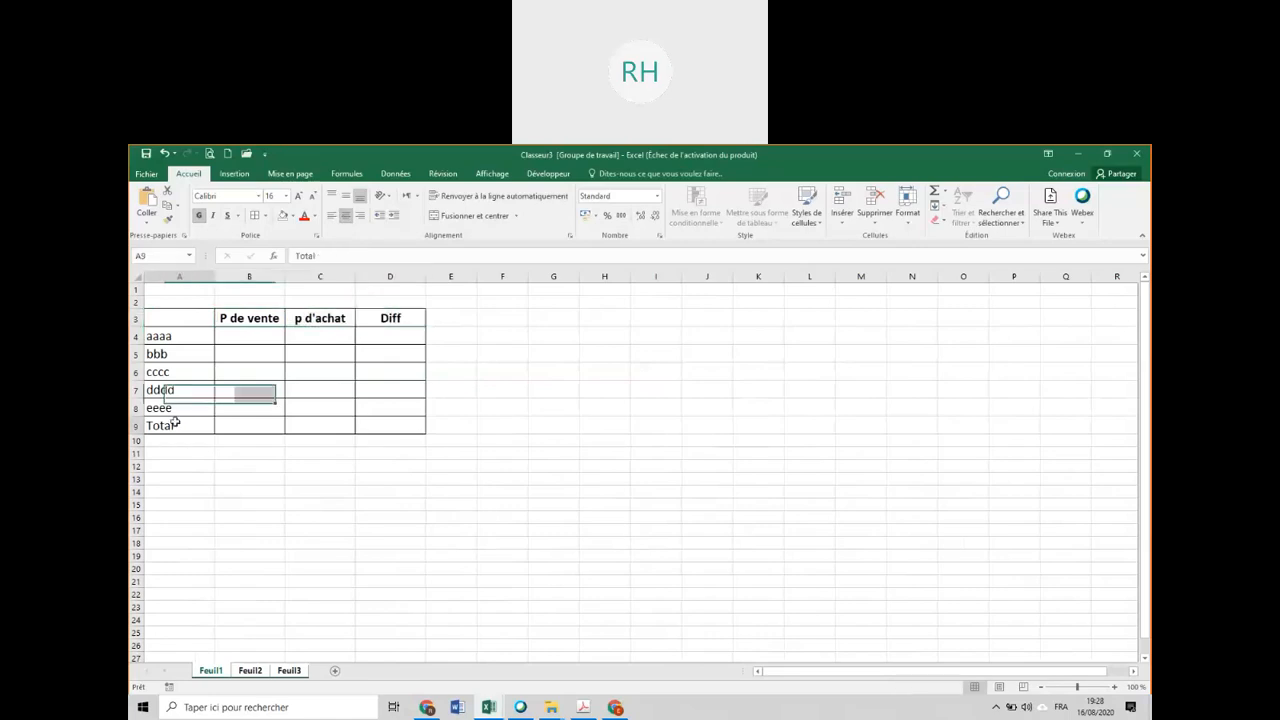
pyautogui.click(200, 217)
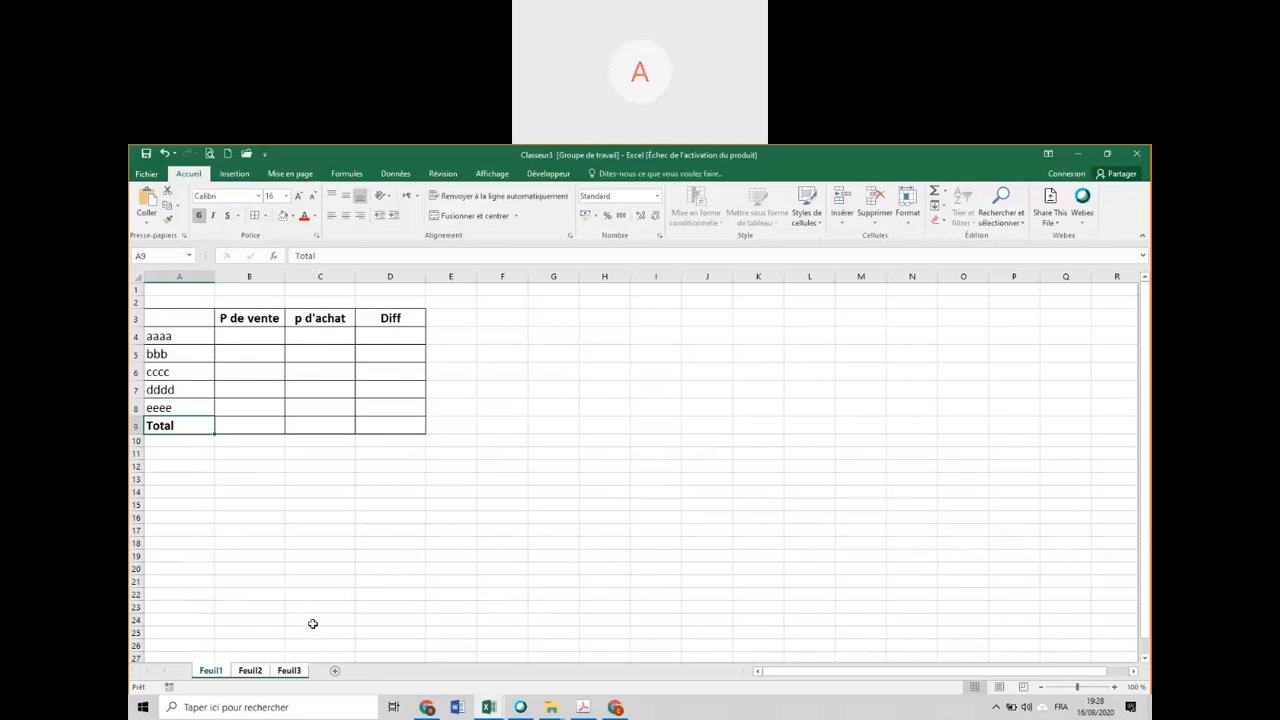
# Ungroup the worksheets and check the table on Feuil2 and Feuil1, ending on Feuil1.
pyautogui.click(255, 672)
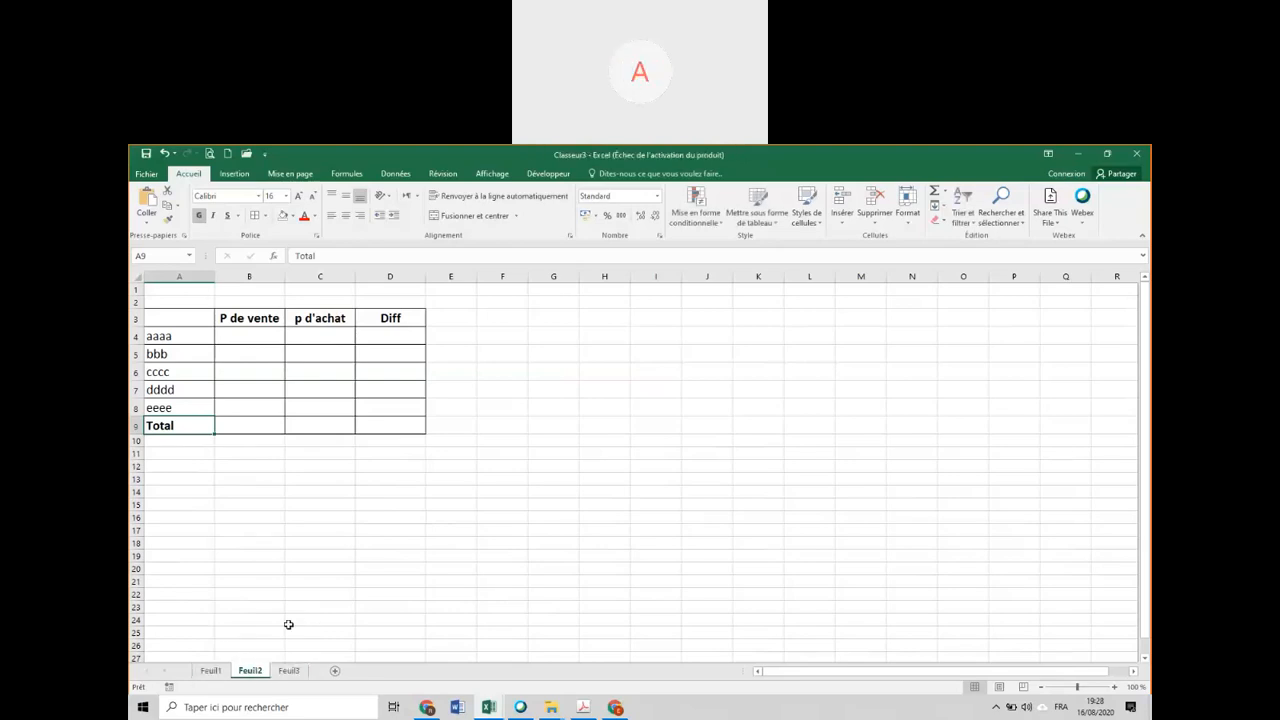
pyautogui.click(208, 674)
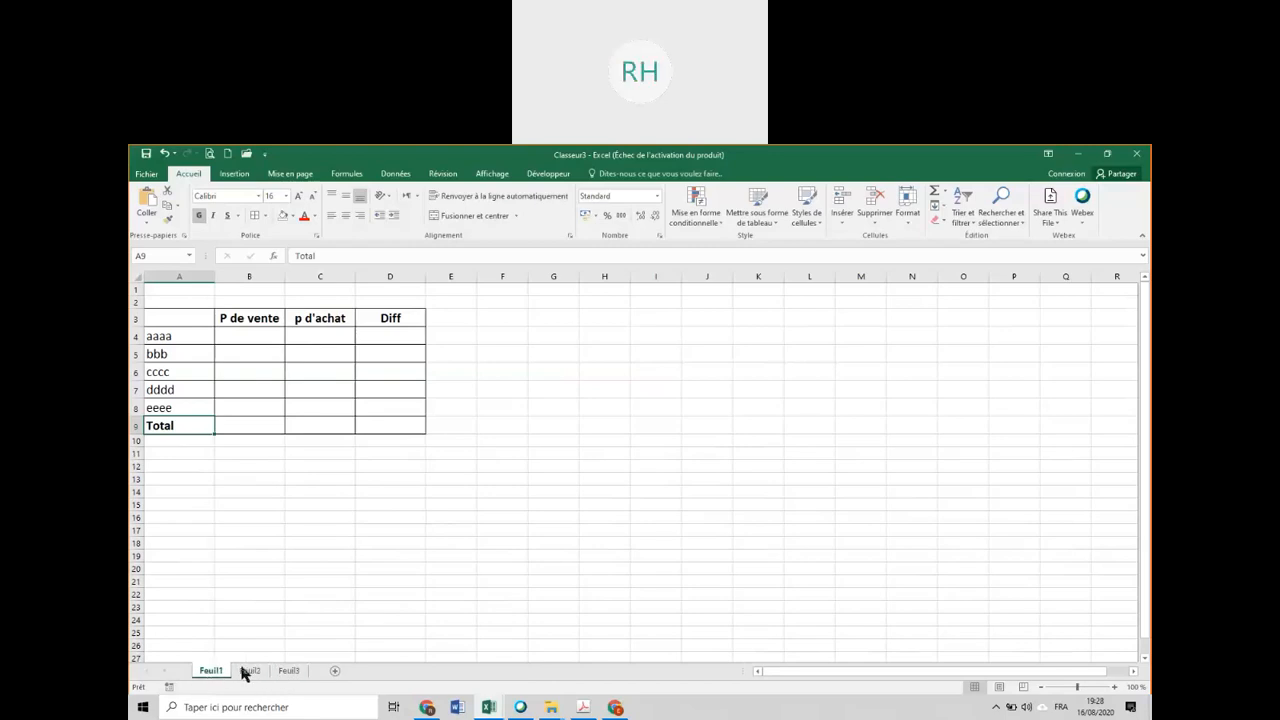
pyautogui.click(250, 672)
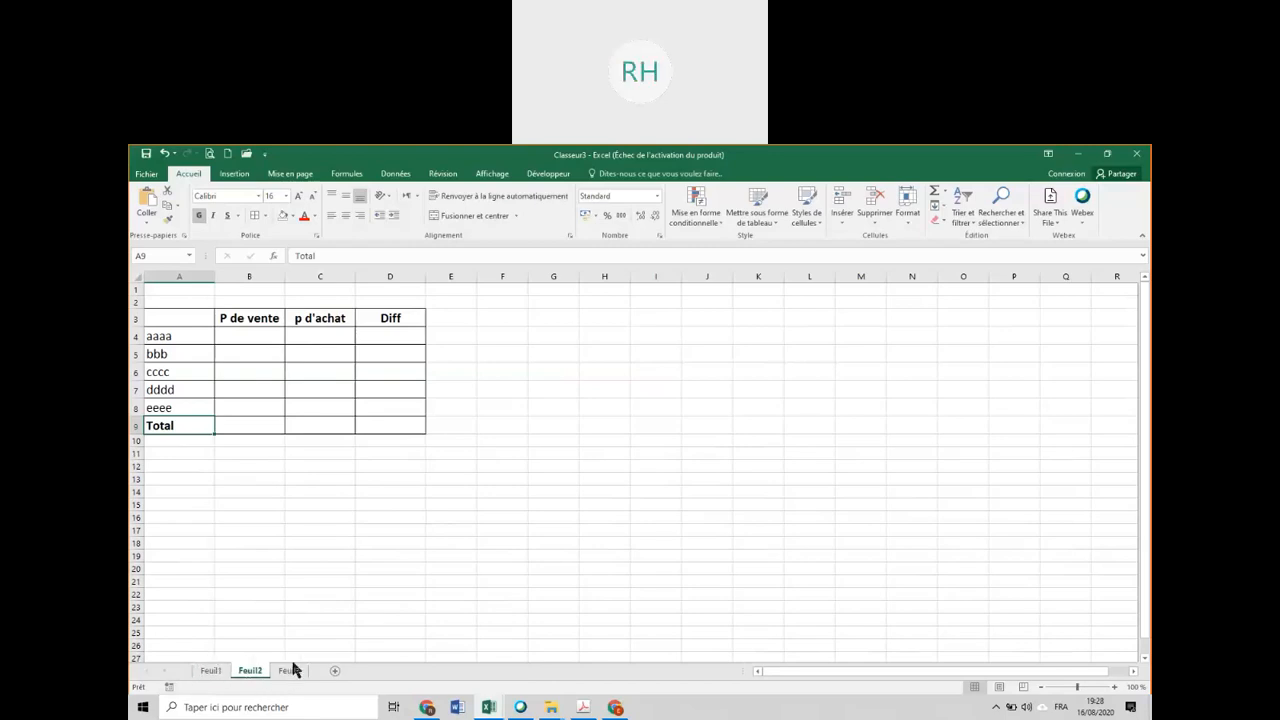
pyautogui.click(211, 672)
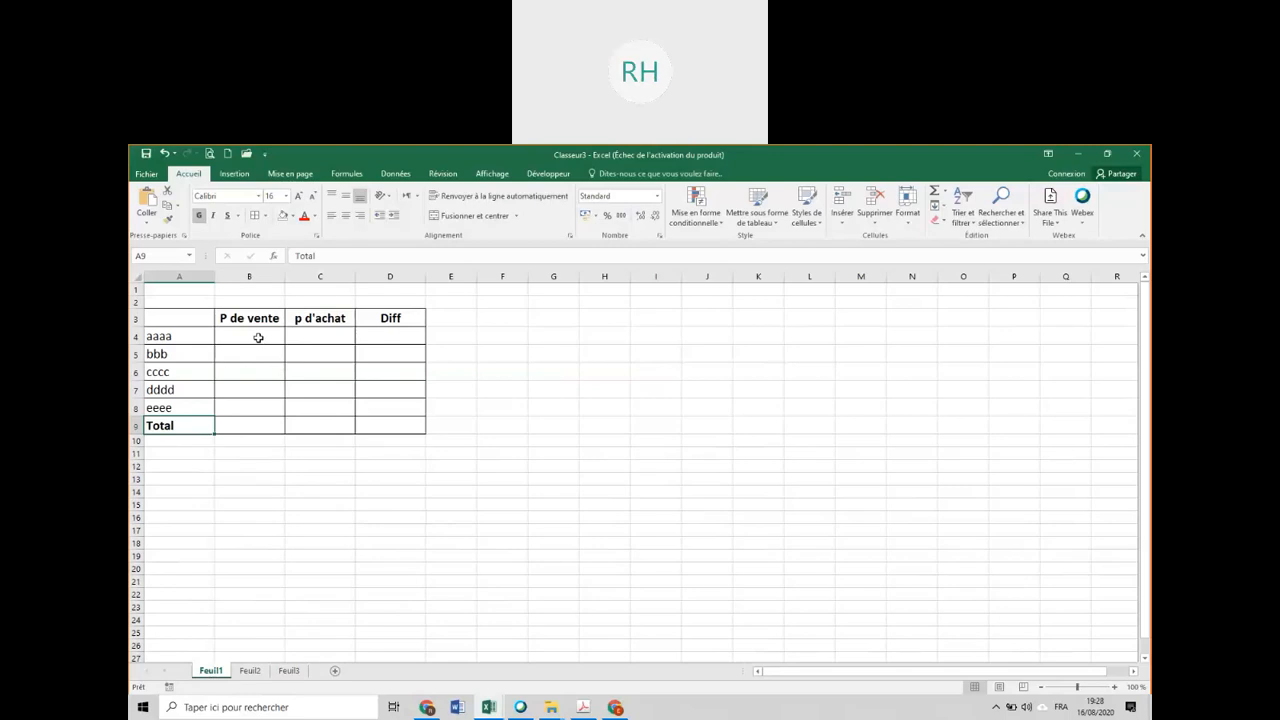
# Fill the aaaa row on Feuil1 with a purchase price of 565454 and a selling price of 125.
pyautogui.click(321, 335)
pyautogui.write('565454')
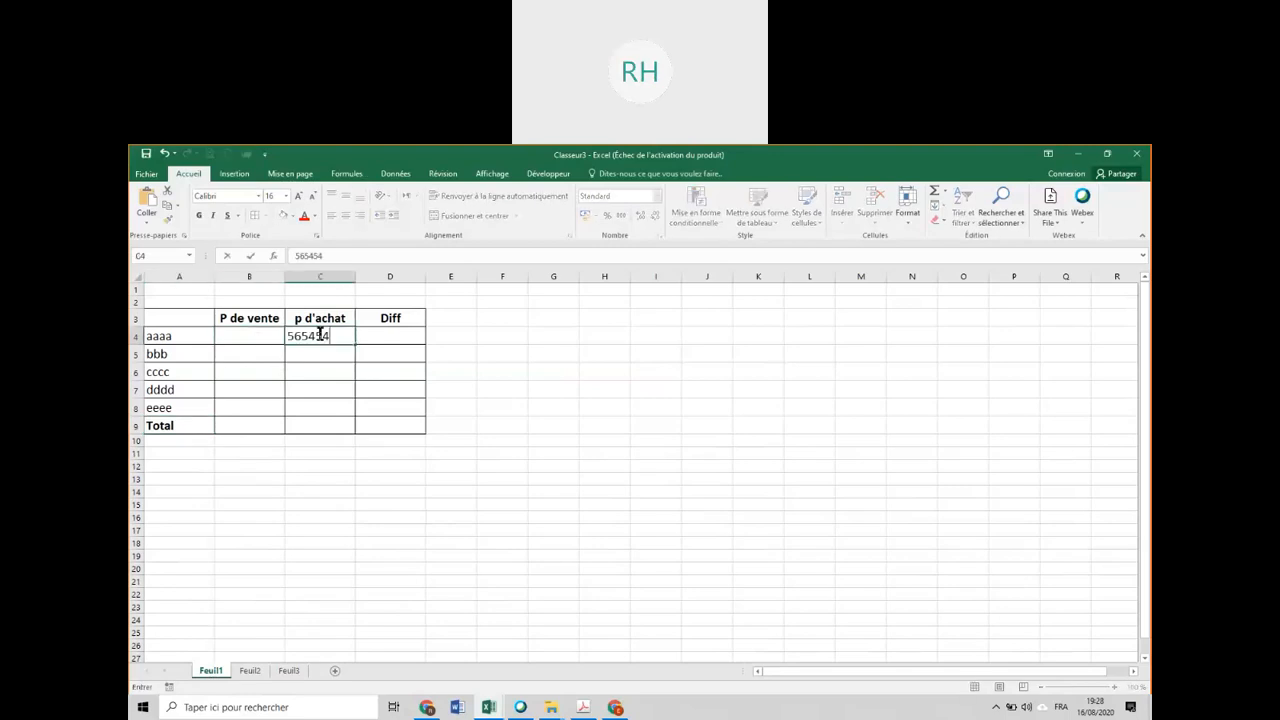
pyautogui.click(265, 334)
pyautogui.write('125')
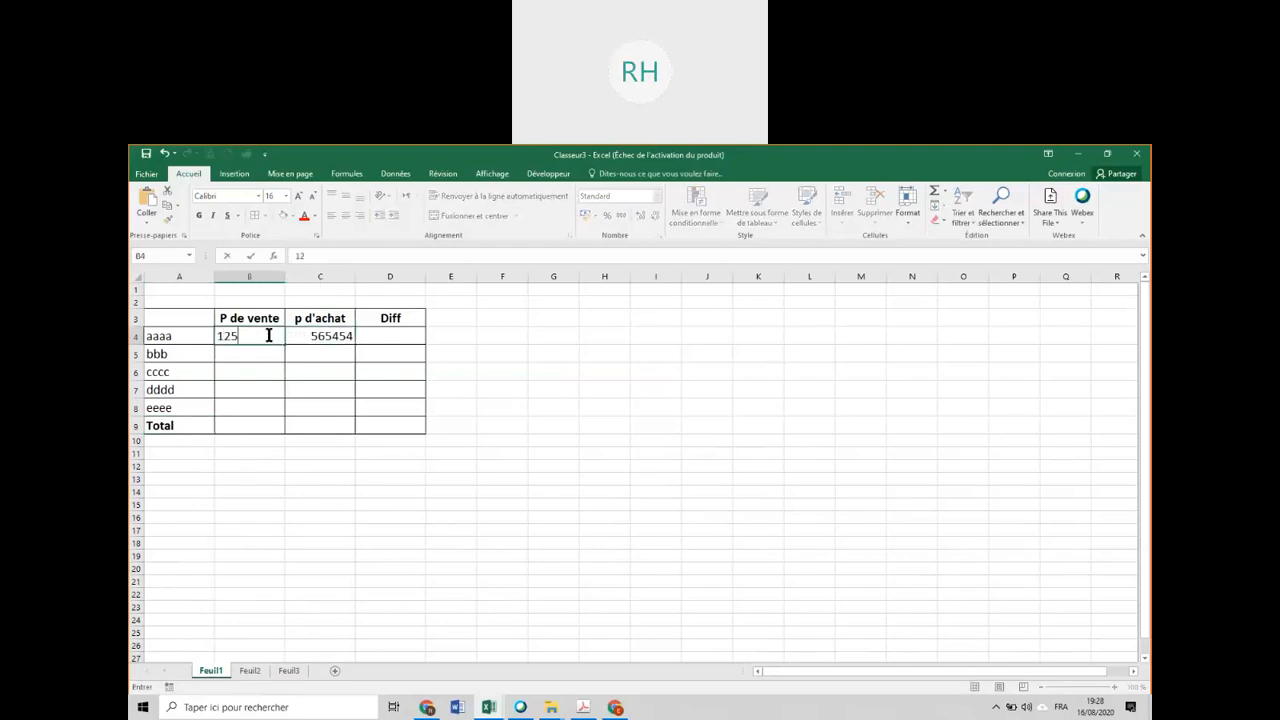
# Enter the purchase prices 15445, 65465465, 545 and 654654 in C5 to C8 on Feuil1.
pyautogui.click(314, 352)
pyautogui.write('1')
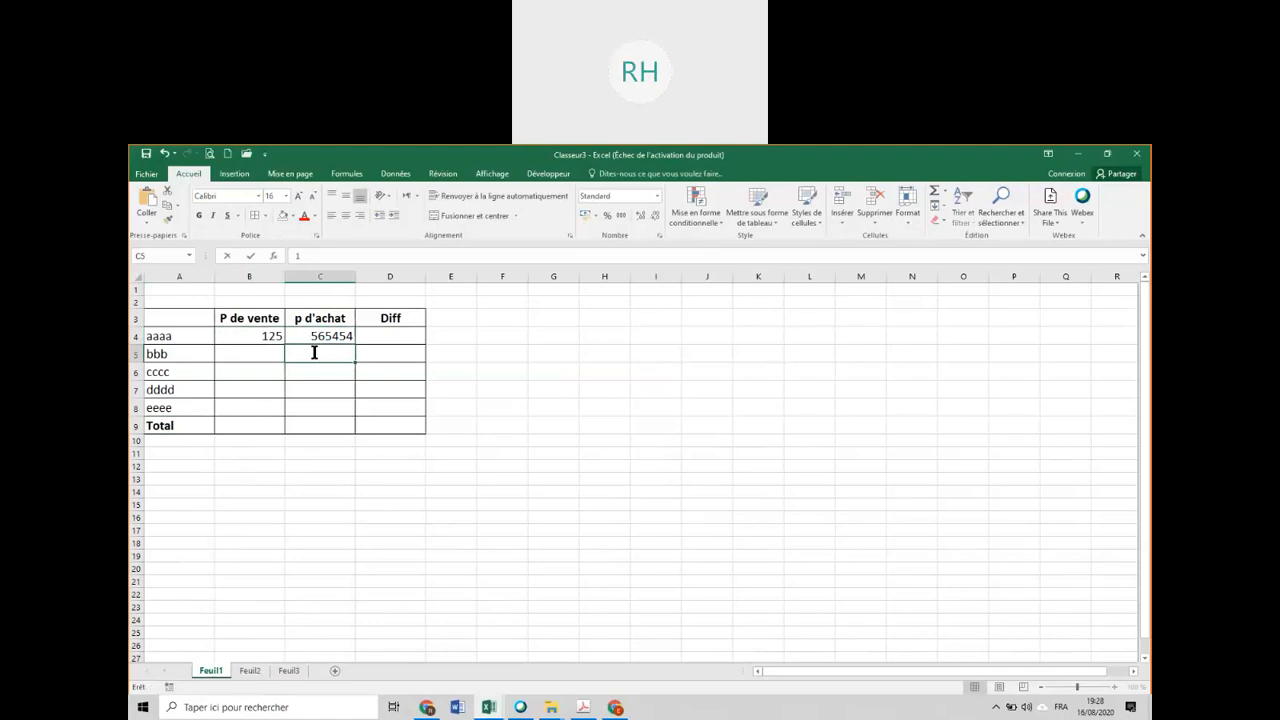
pyautogui.write('5445')
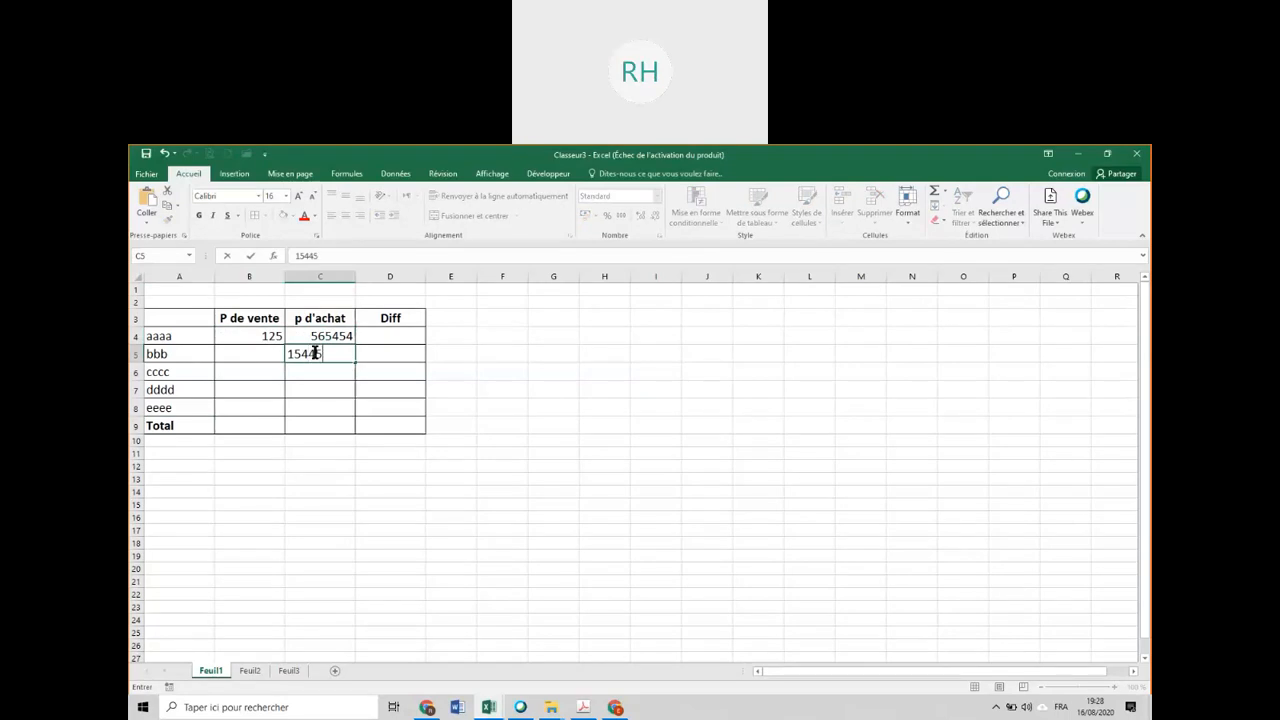
pyautogui.click(337, 371)
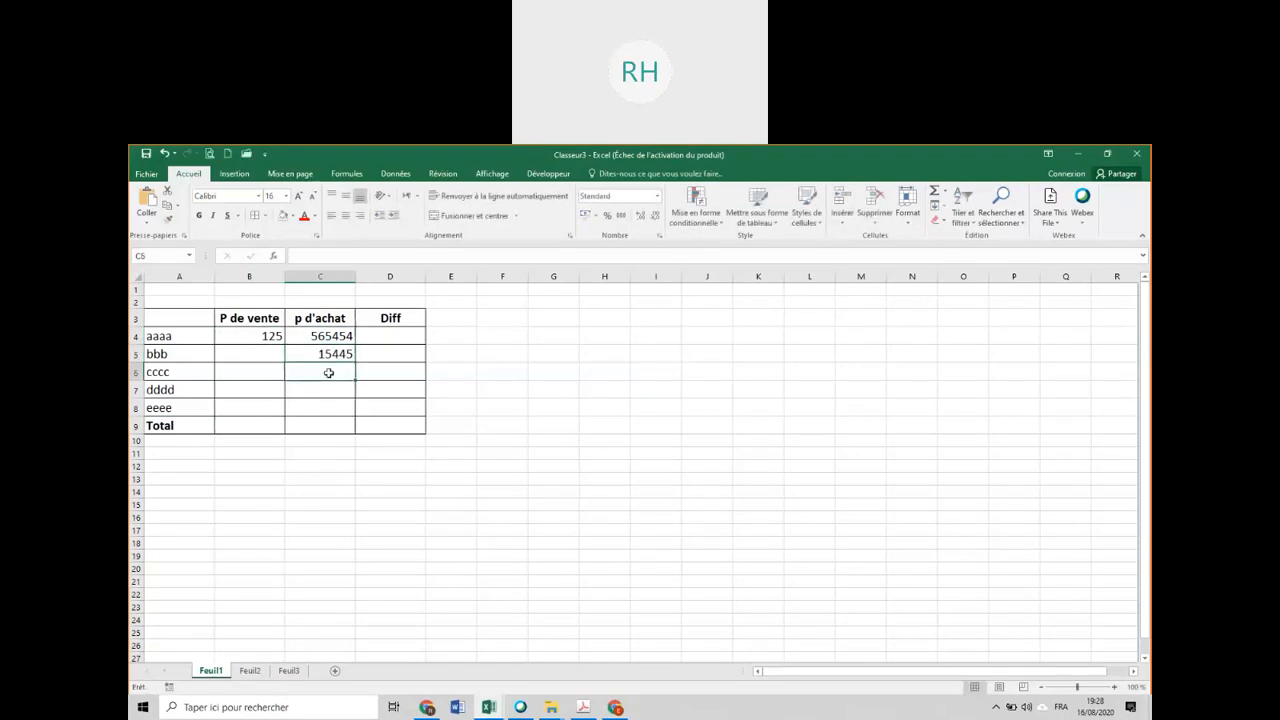
pyautogui.write('65465465')
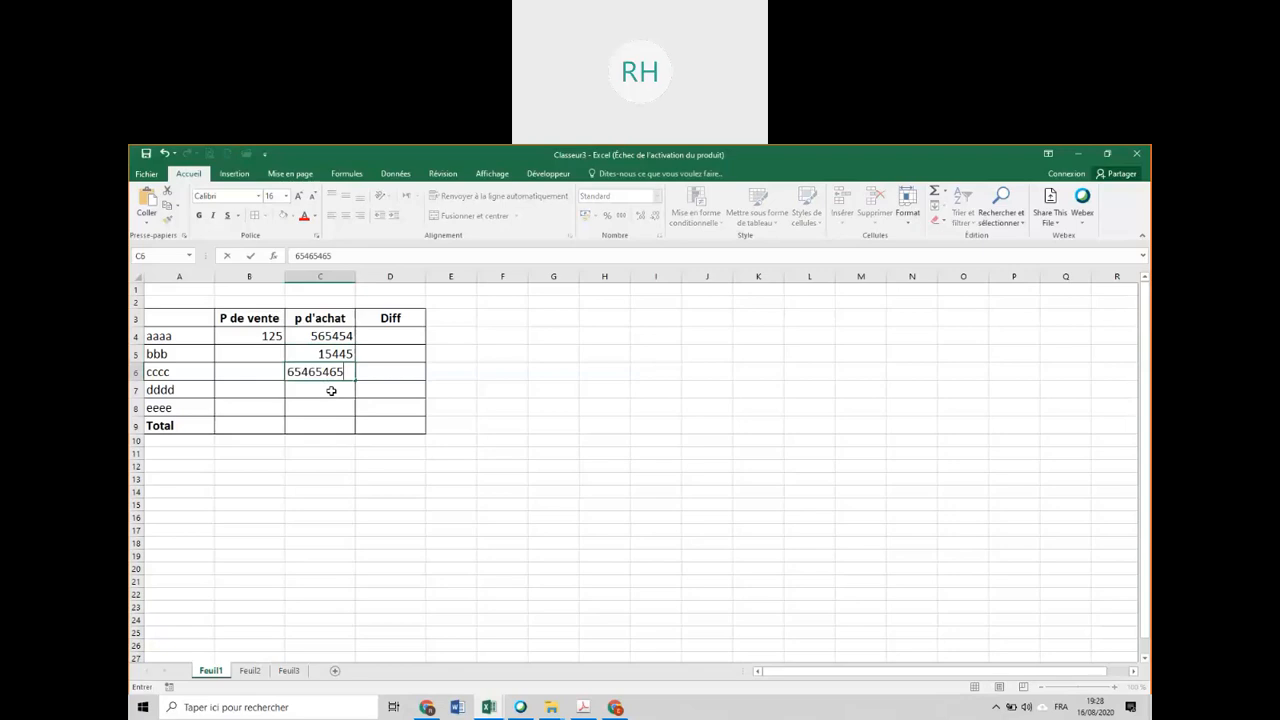
pyautogui.click(331, 390)
pyautogui.write('545')
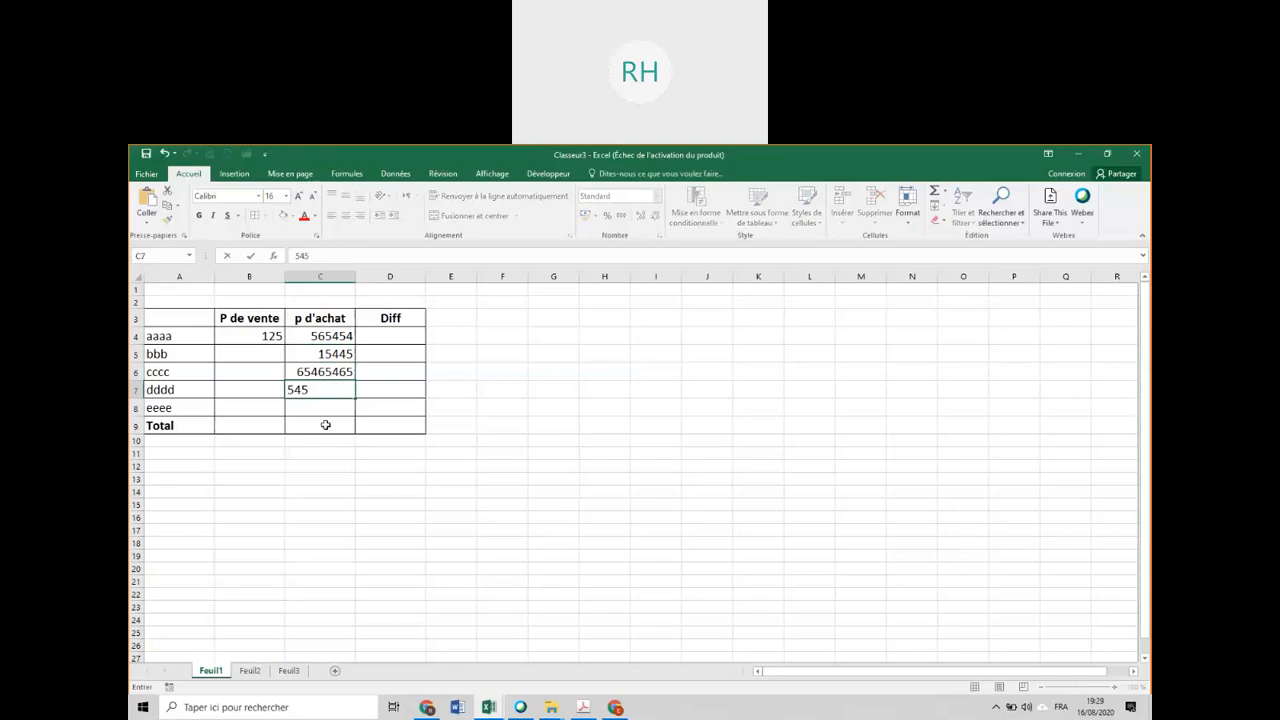
pyautogui.click(340, 408)
pyautogui.write('654654')
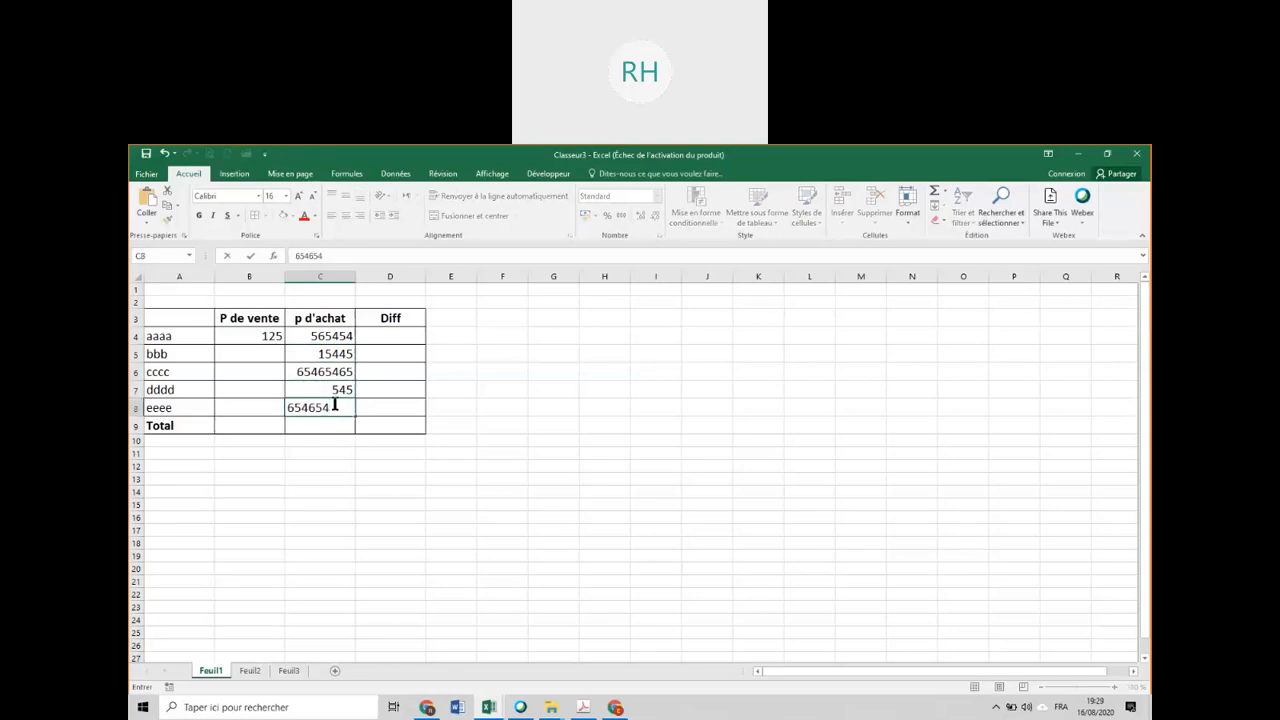
# Enter the selling prices 54654, 54654, 54545 and 54545 in B5 to B8 on Feuil1.
pyautogui.click(263, 348)
pyautogui.write('54654')
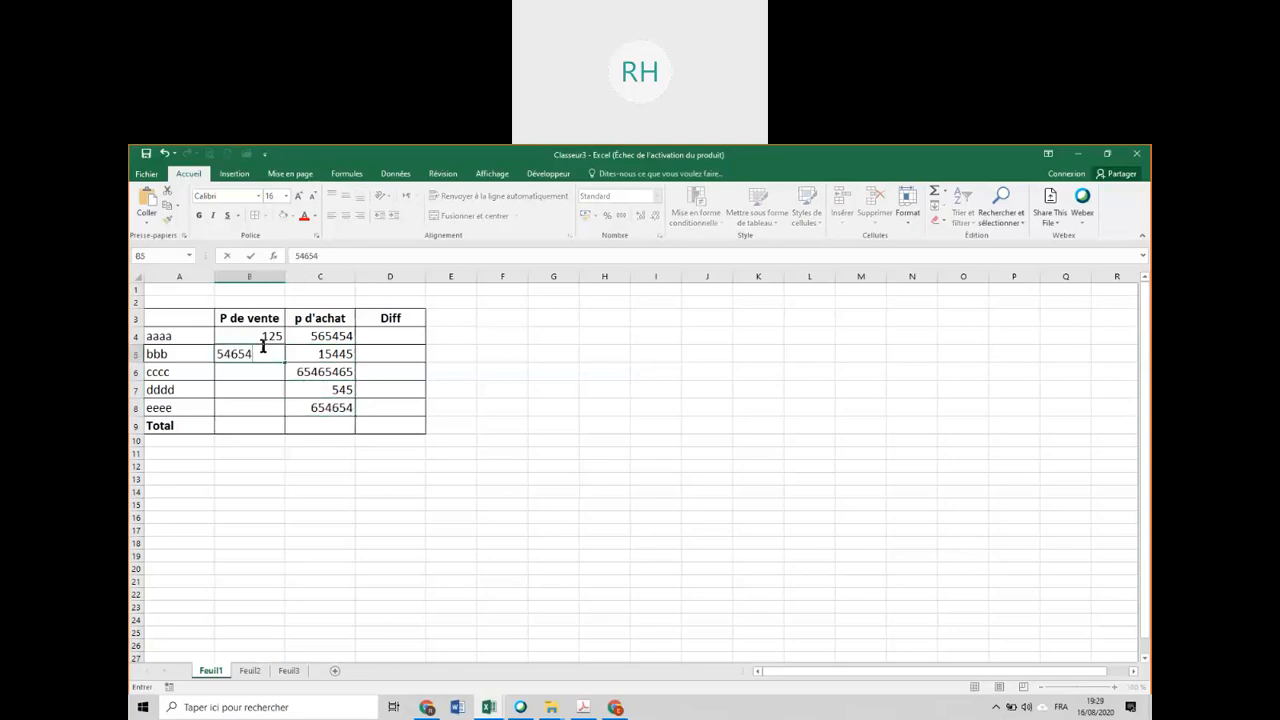
pyautogui.click(266, 373)
pyautogui.write('54654')
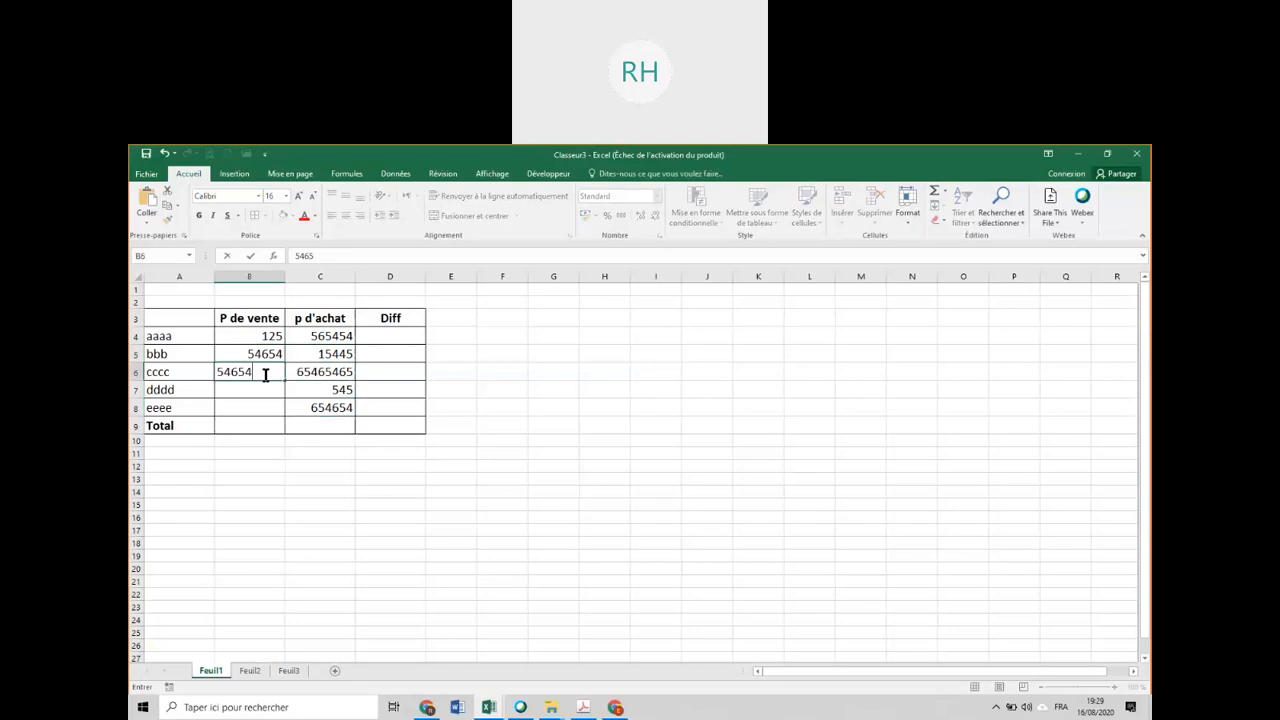
pyautogui.click(249, 394)
pyautogui.write('54545')
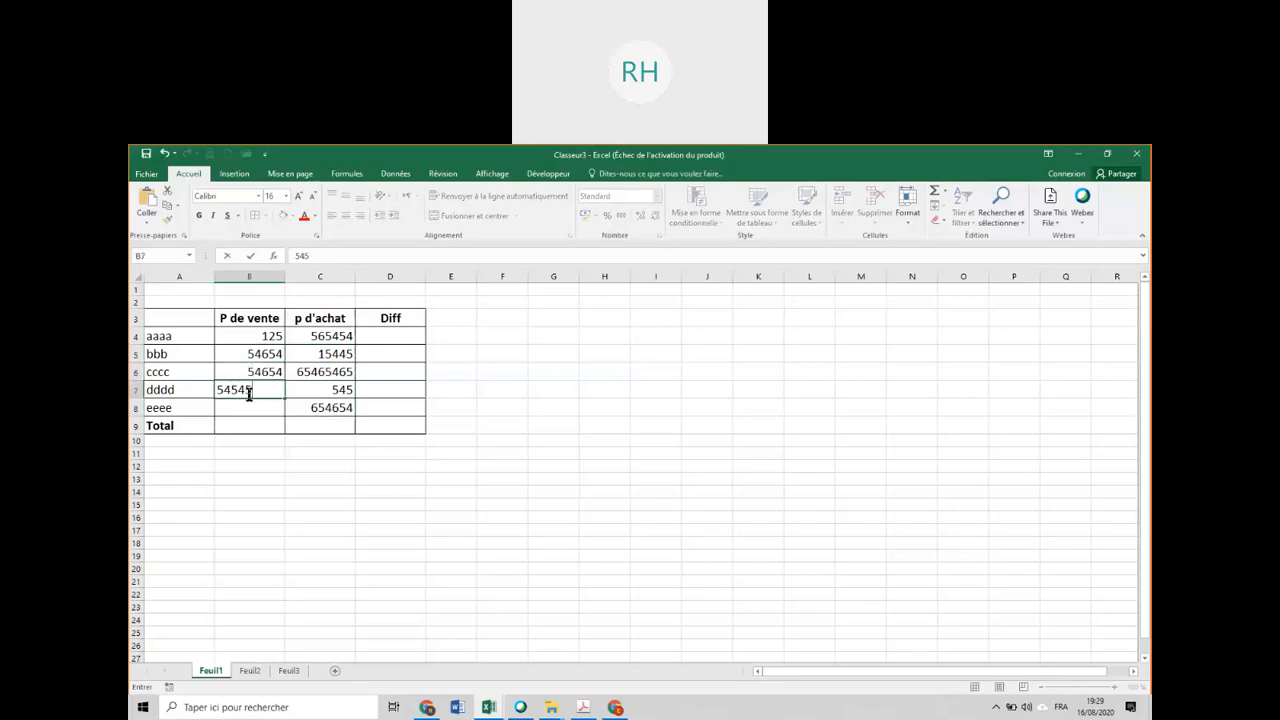
pyautogui.click(259, 408)
pyautogui.write('54545')
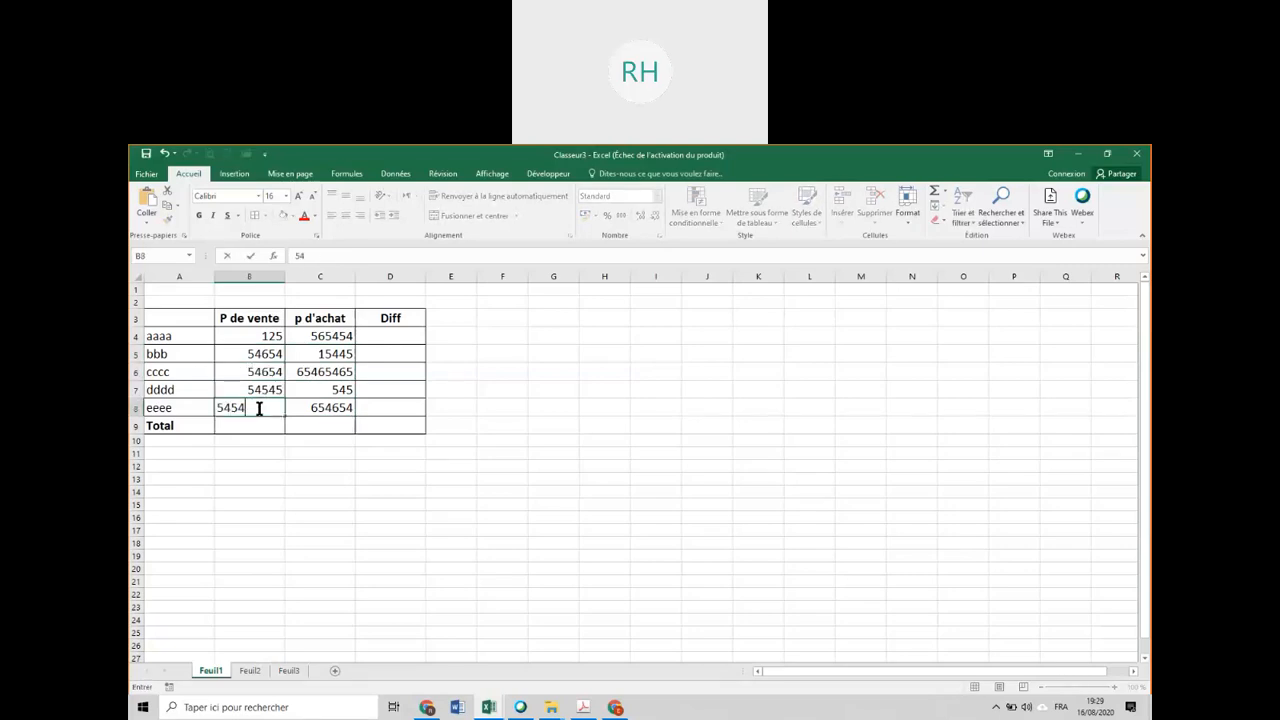
# Enter the selling prices 54454, 645, 6465, 6345 and 6545 in B4 to B8 on Feuil2.
pyautogui.click(251, 671)
pyautogui.click(262, 337)
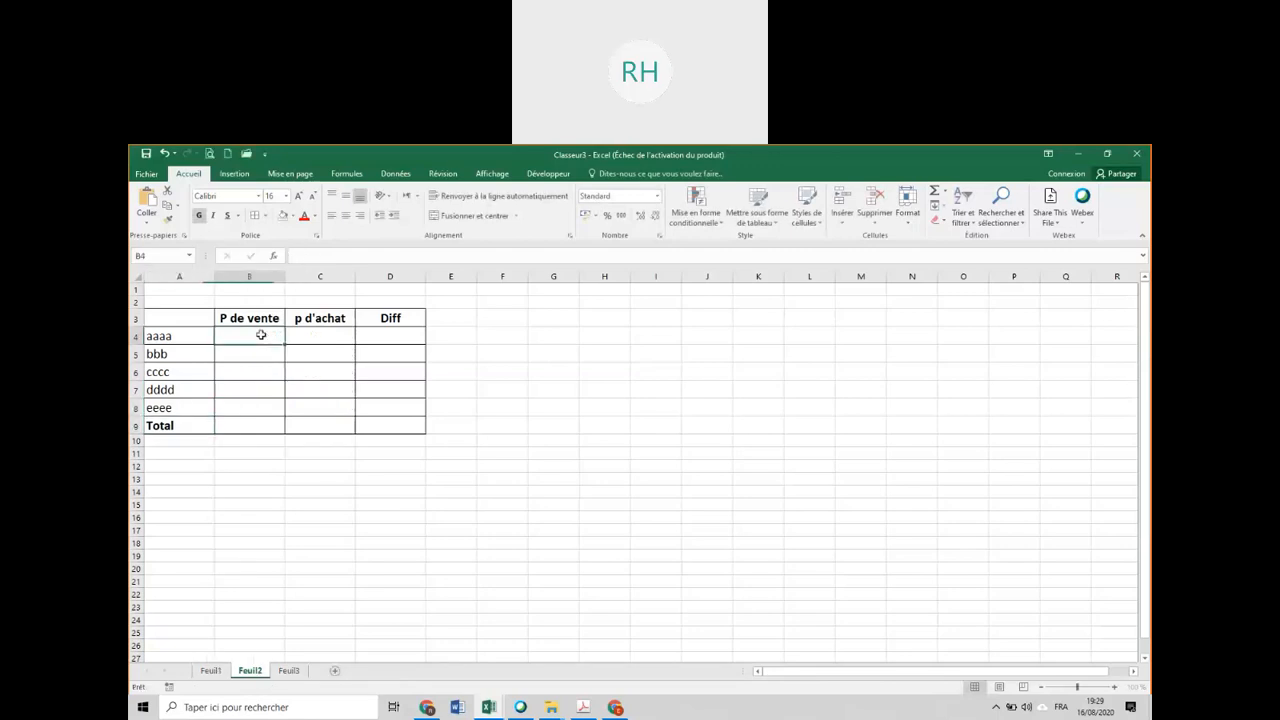
pyautogui.write('54454')
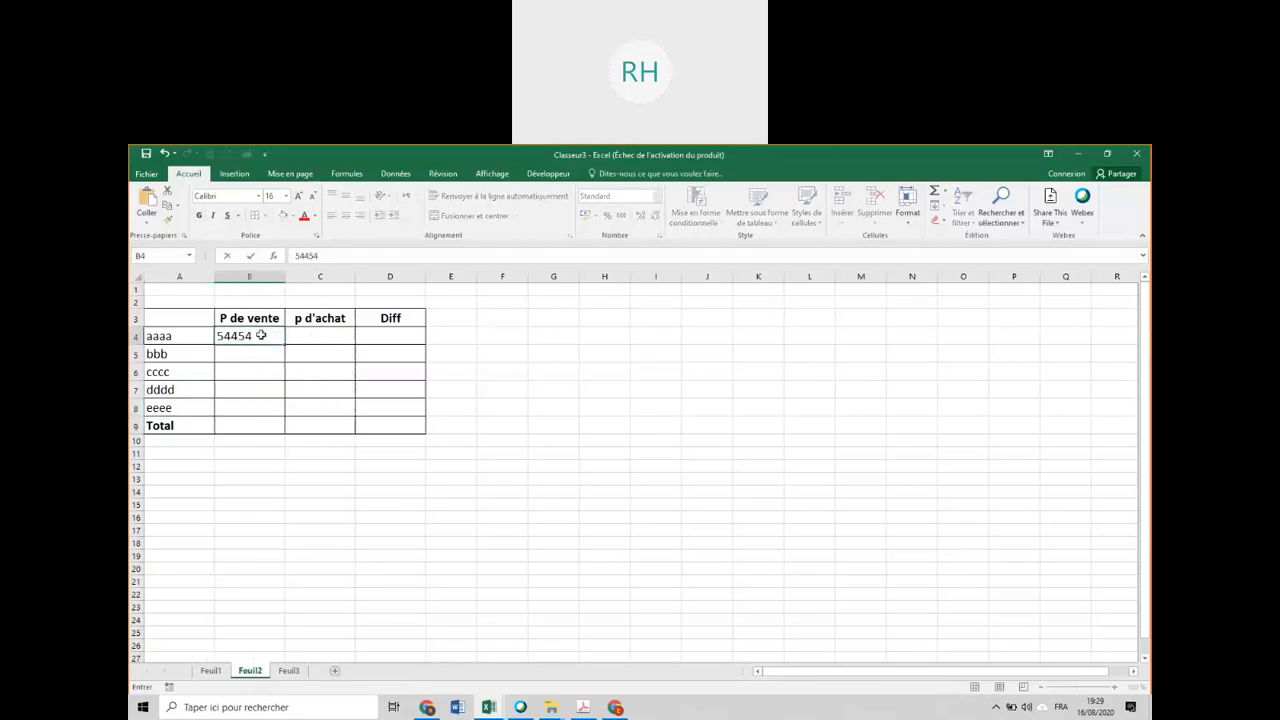
pyautogui.press('Return')
pyautogui.write('645')
pyautogui.press('Return')
pyautogui.write('6465')
pyautogui.press('Return')
pyautogui.write('6345')
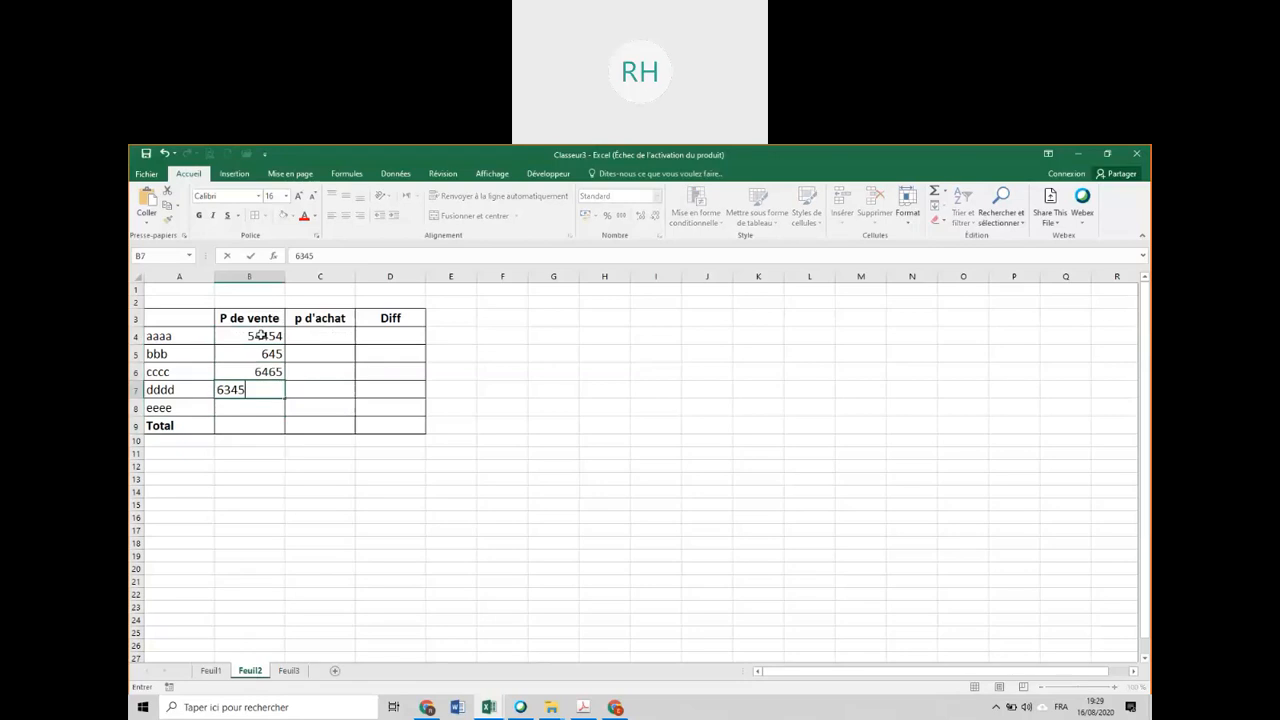
pyautogui.press('Return')
pyautogui.write('6545')
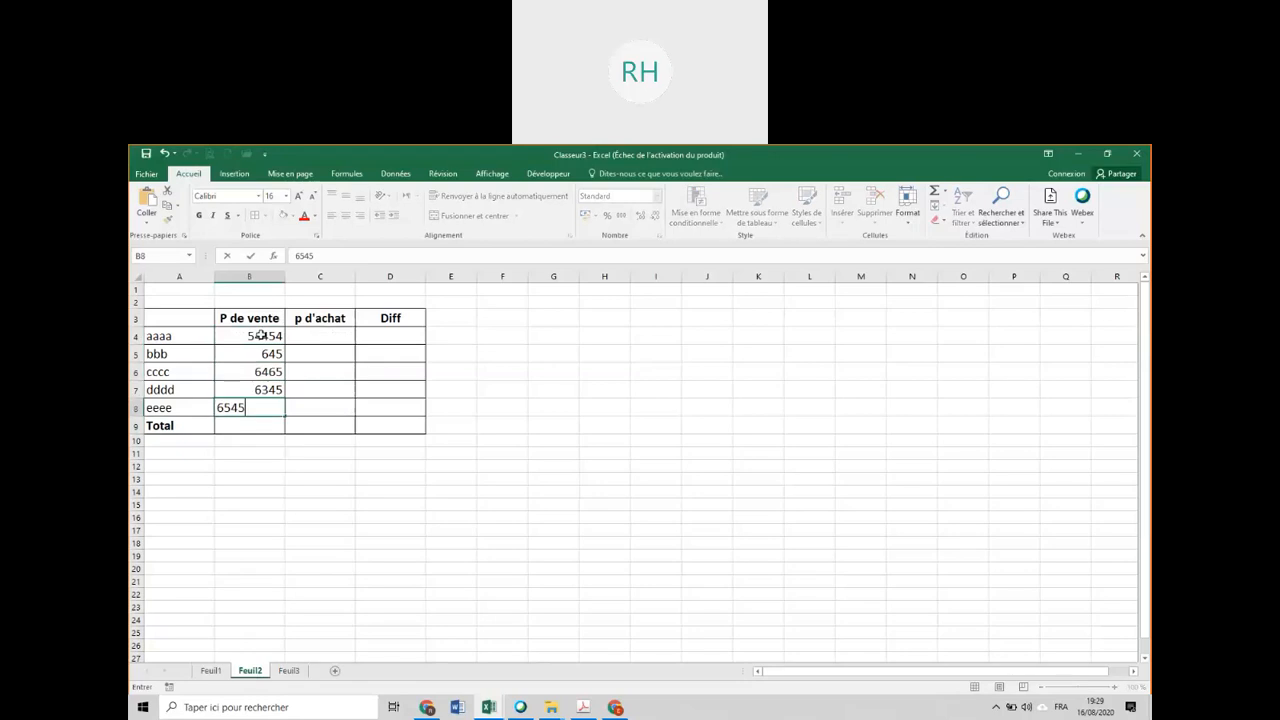
# Enter the purchase prices 6454, 5454, 2545, 545 and 21 in C4 to C8 on Feuil2.
pyautogui.click(338, 335)
pyautogui.write('6454')
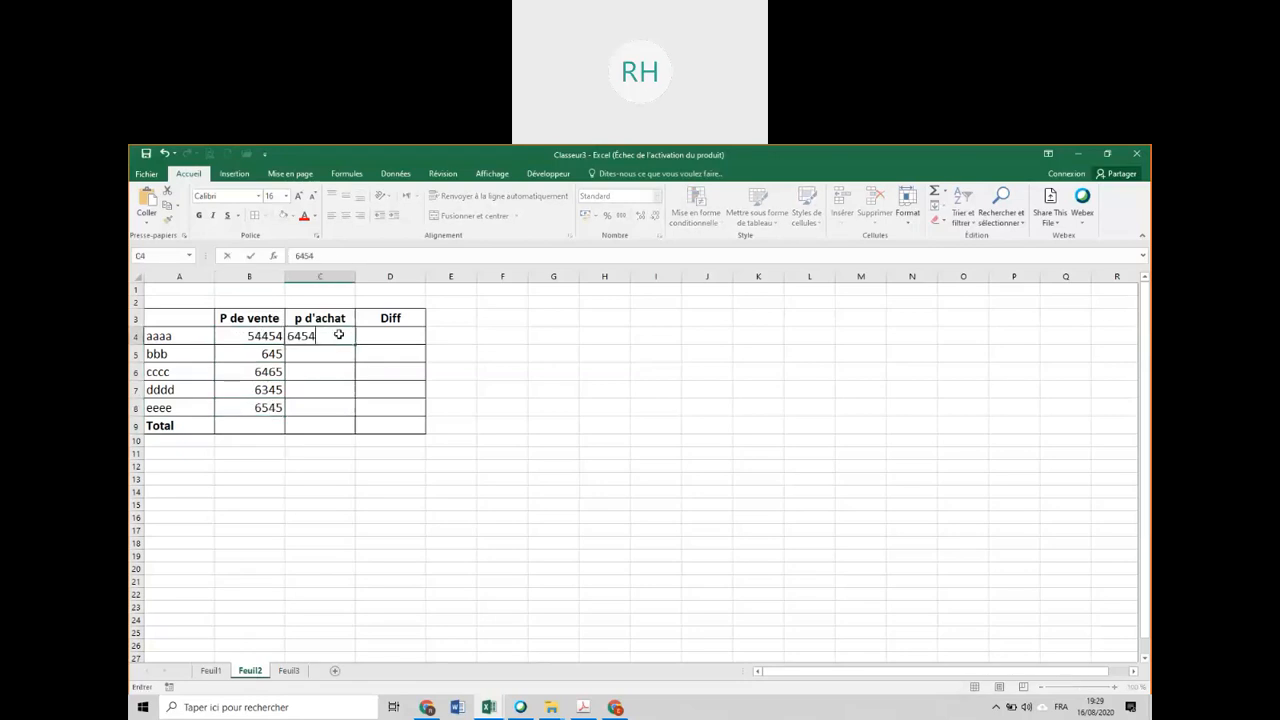
pyautogui.press('Return')
pyautogui.write('5454')
pyautogui.press('Return')
pyautogui.write('2545')
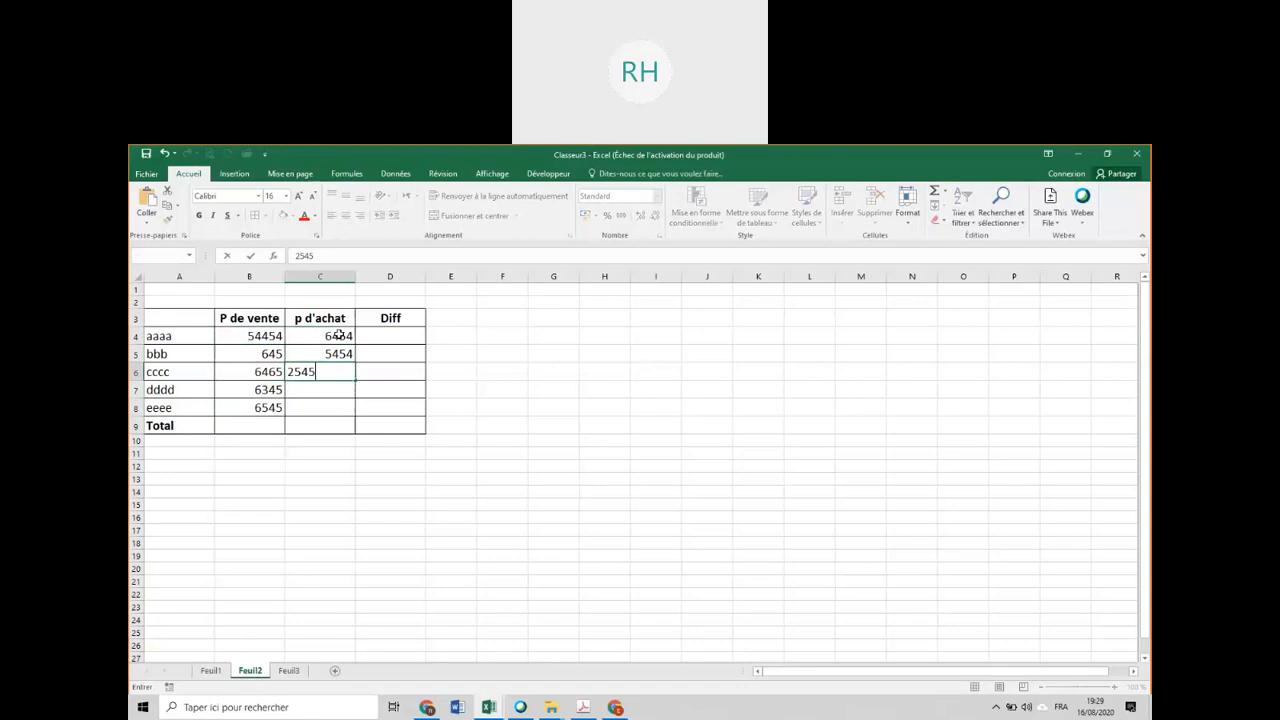
pyautogui.press('Return')
pyautogui.write('545')
pyautogui.press('Return')
pyautogui.write('21')
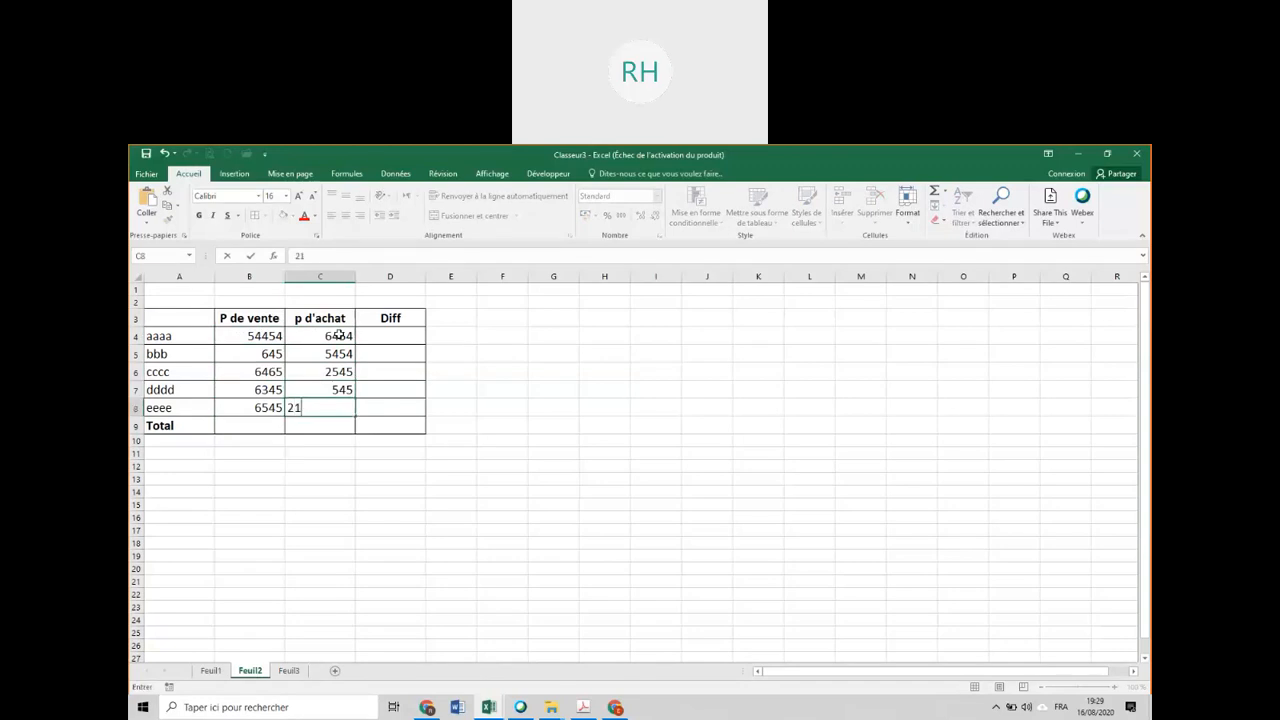
pyautogui.press('Return')
# Calculate the difference for the aaaa row on Feuil1 with the formula =B4-C4 in D4.
pyautogui.click(207, 670)
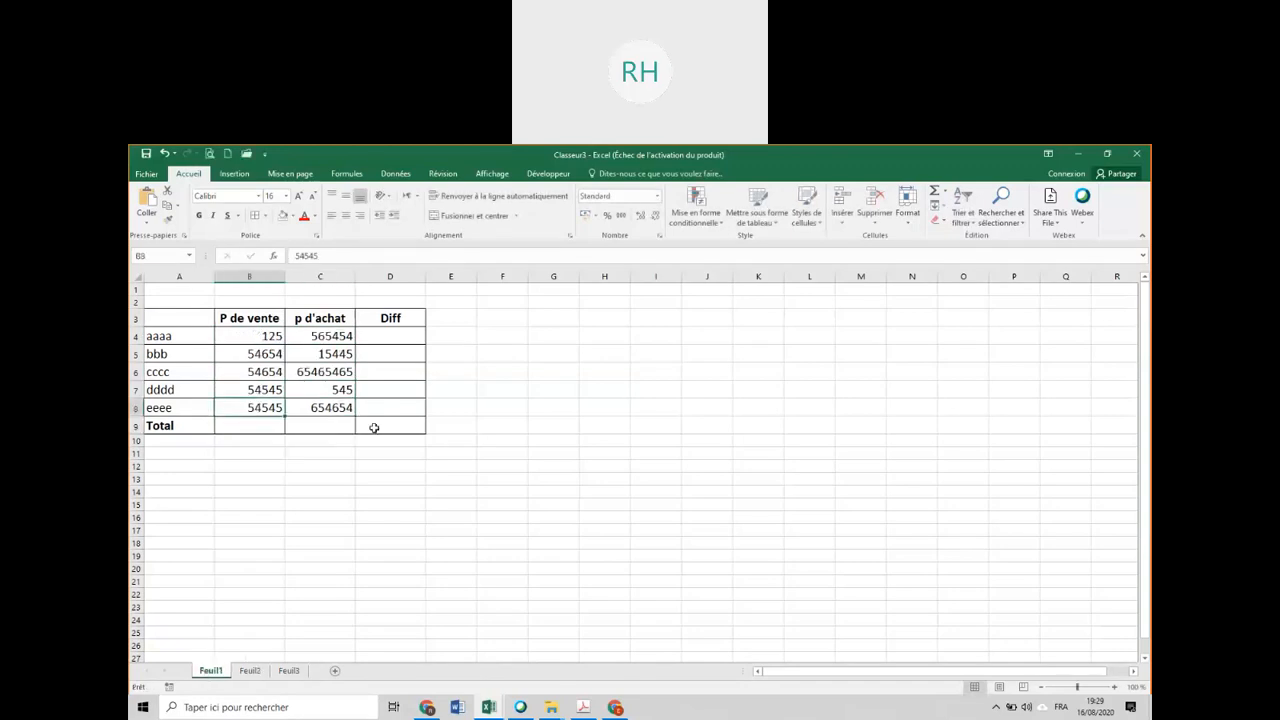
pyautogui.click(408, 337)
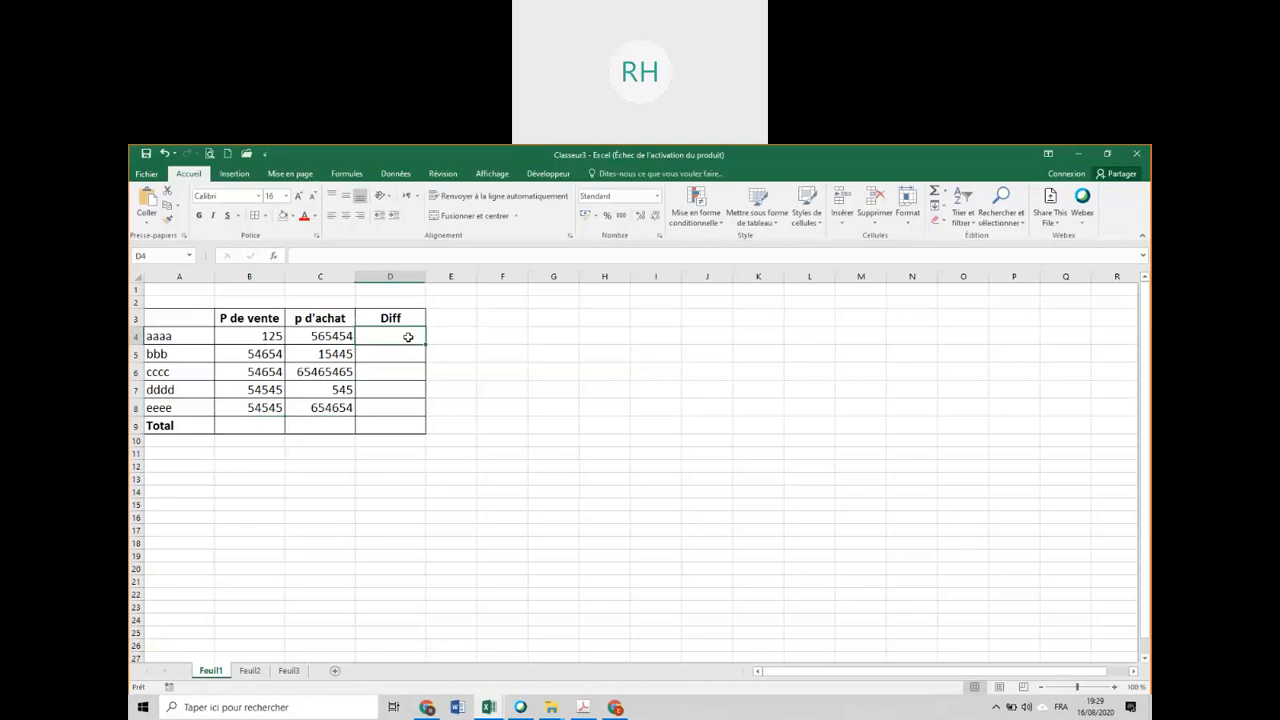
pyautogui.write('=')
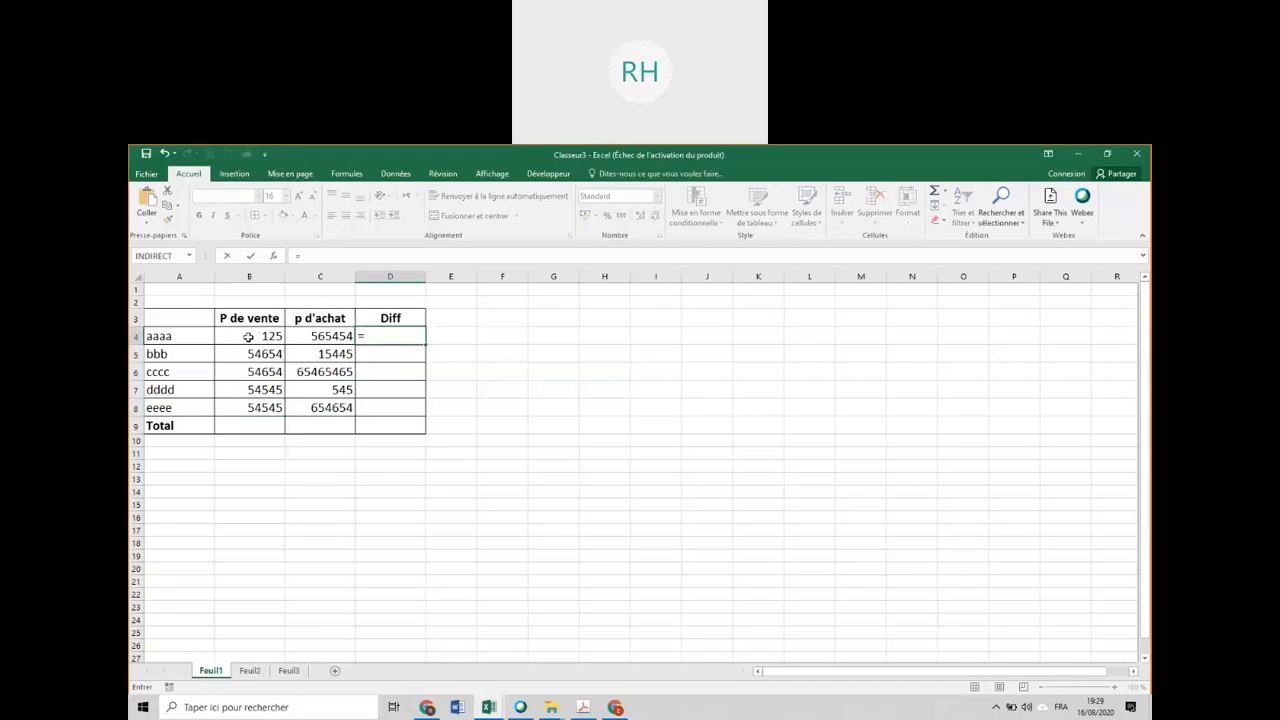
pyautogui.click(248, 337)
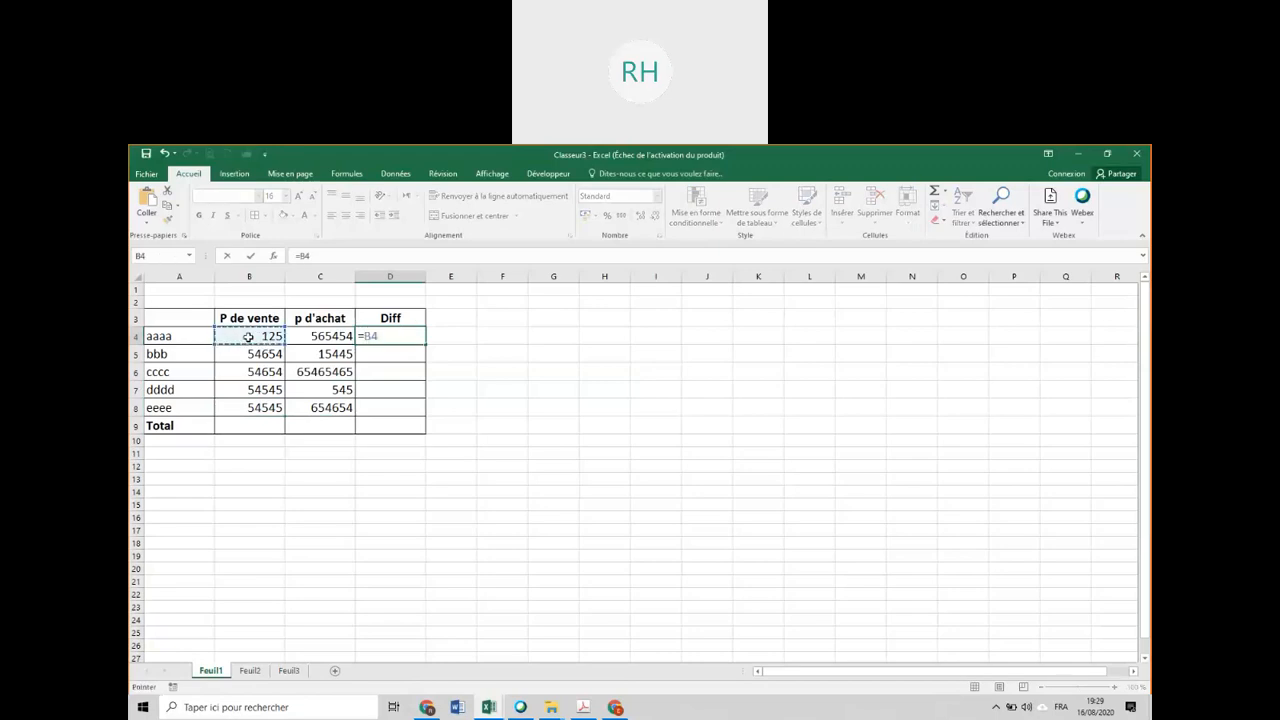
pyautogui.write('-')
pyautogui.click(311, 337)
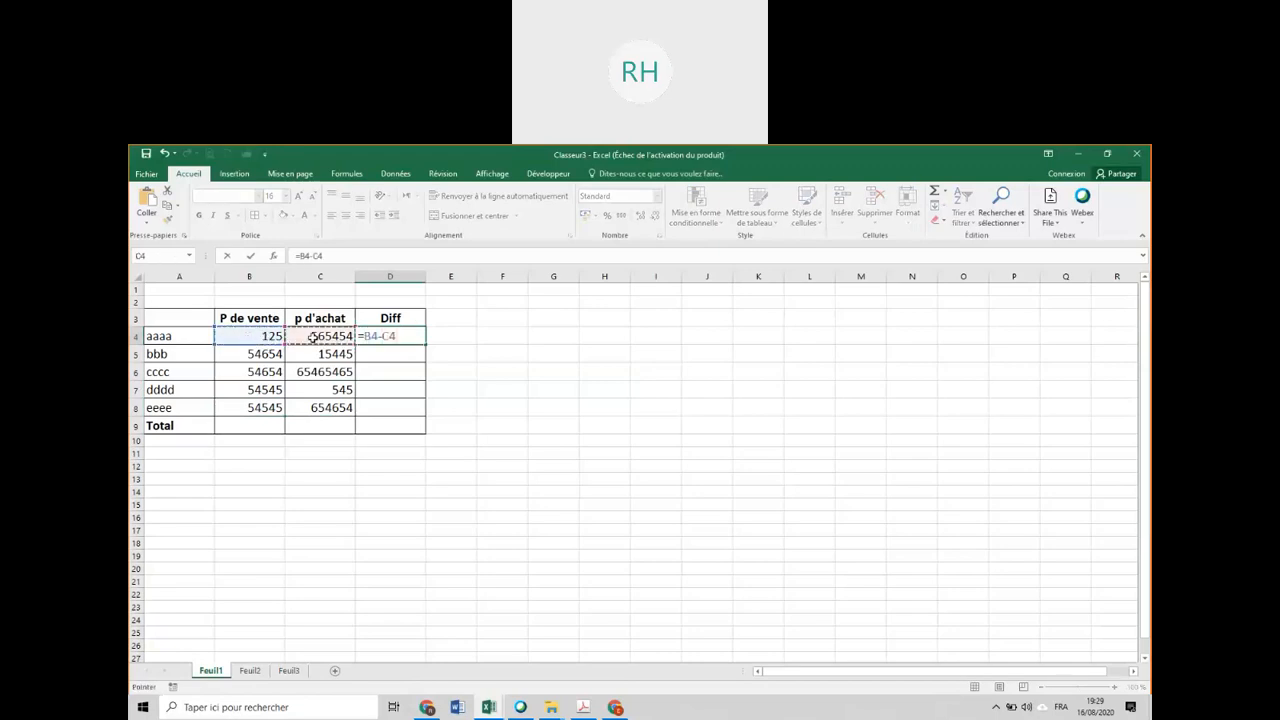
pyautogui.press('Return')
pyautogui.click(413, 336)
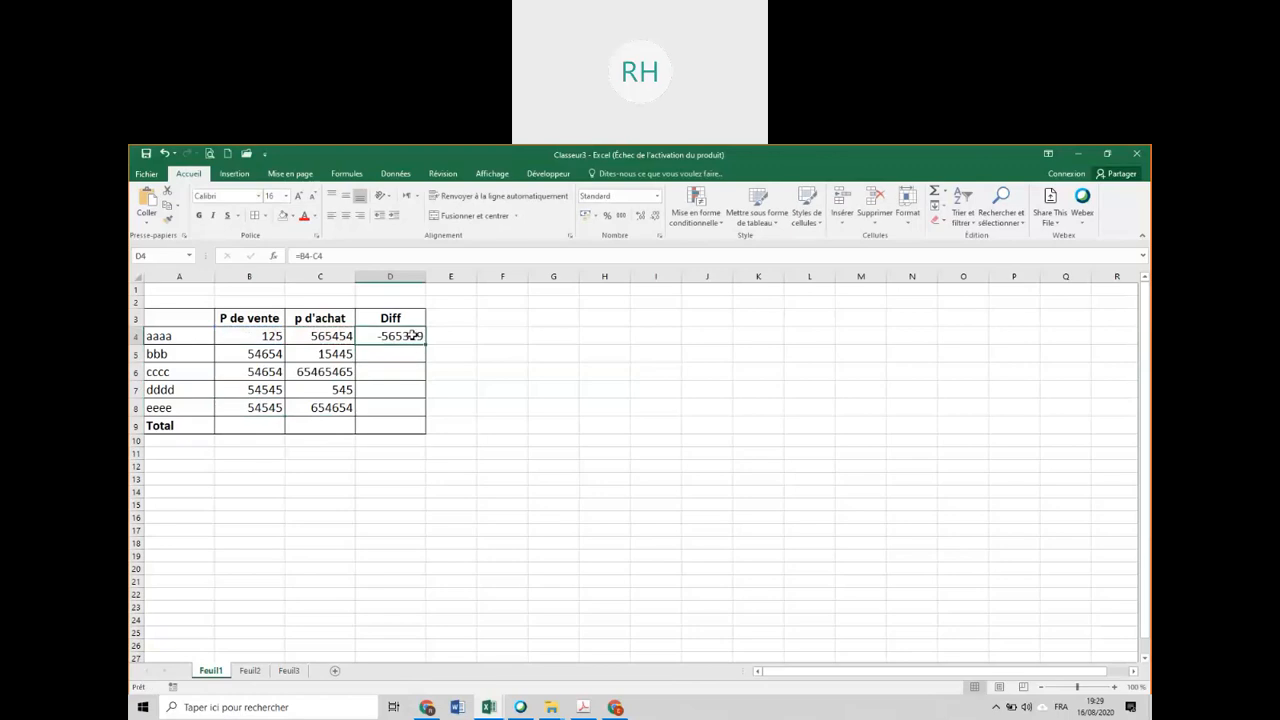
# Fill the difference formula from D4 down to D8 on Feuil1 and total the Diff column in D9 with AutoSum.
pyautogui.moveTo(424, 345); pyautogui.dragTo(417, 412)
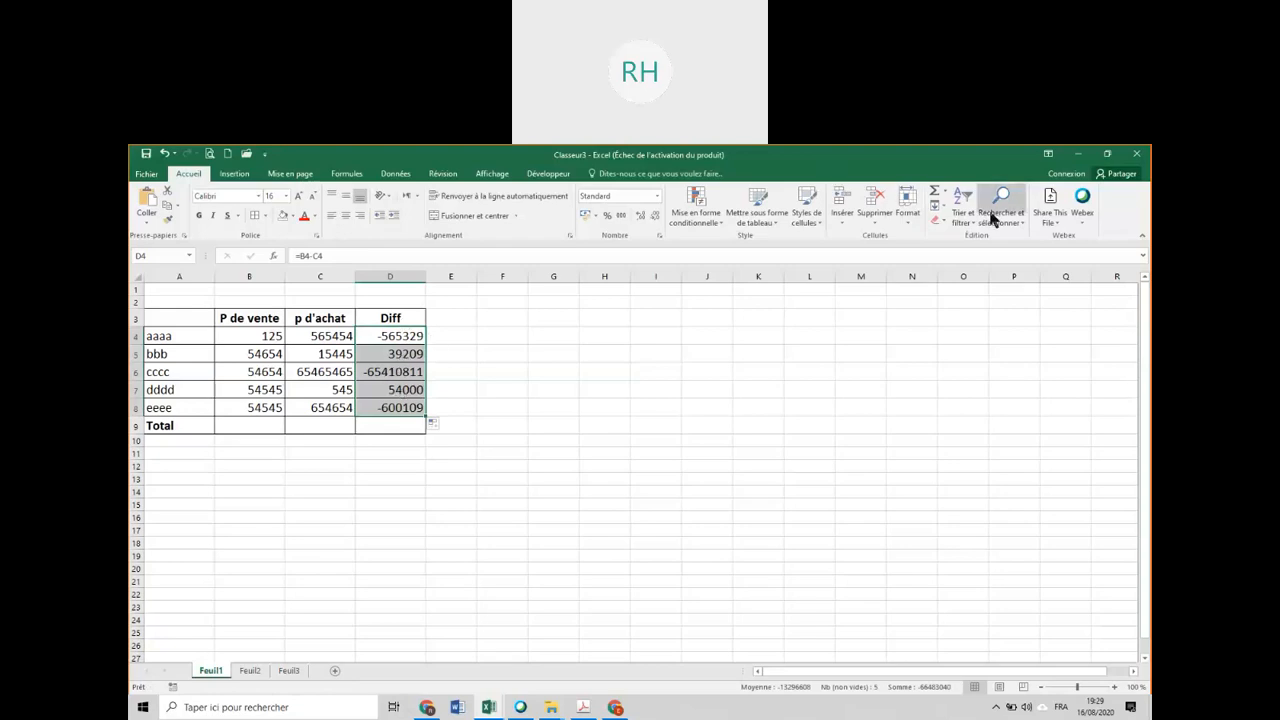
pyautogui.click(934, 192)
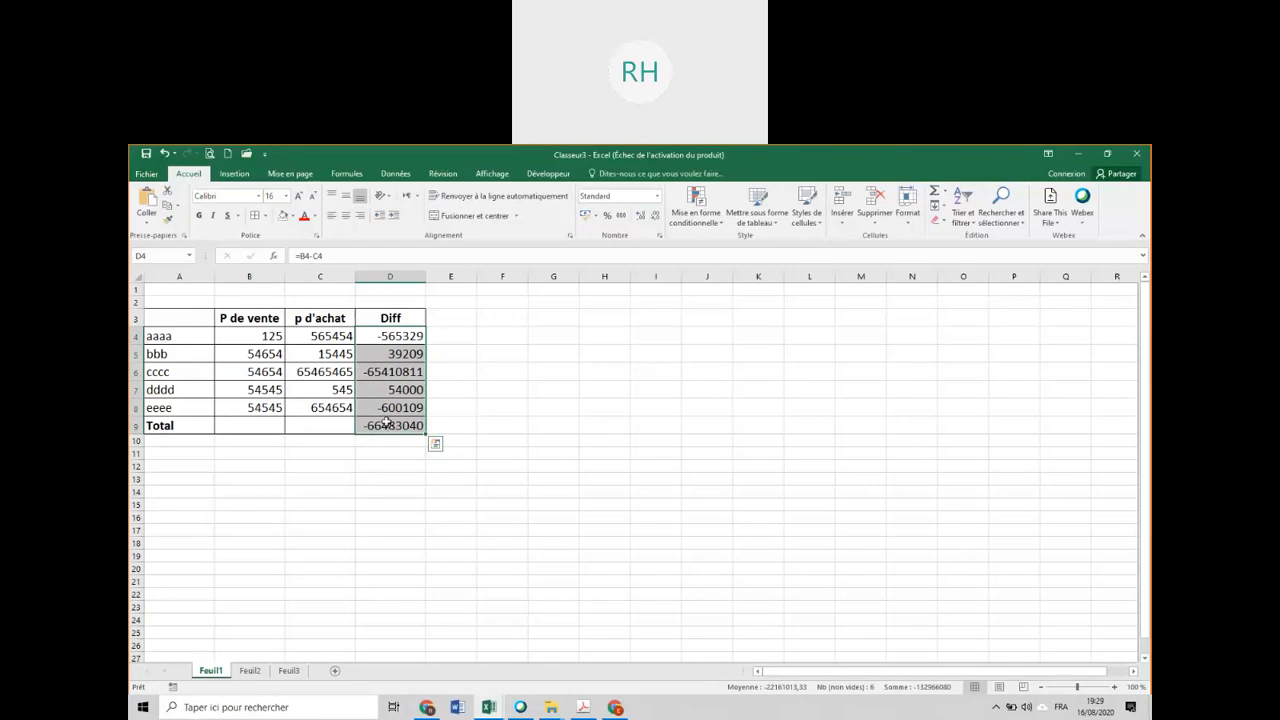
# Set the selling price of the aaaa row in B4 on Feuil1 to 65465454.
pyautogui.click(232, 336)
pyautogui.write('65465454')
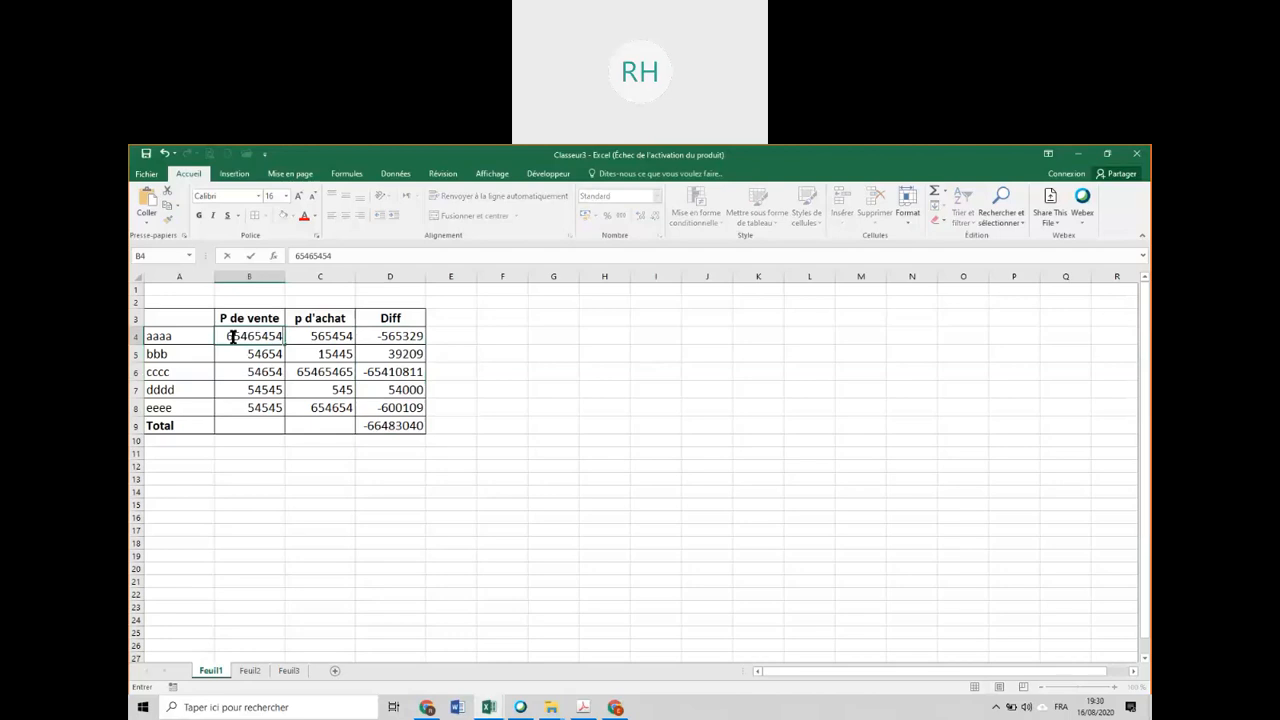
pyautogui.press('Return')
# Set the selling price of the cccc row in B6 on Feuil1 to 545454.
pyautogui.click(255, 370)
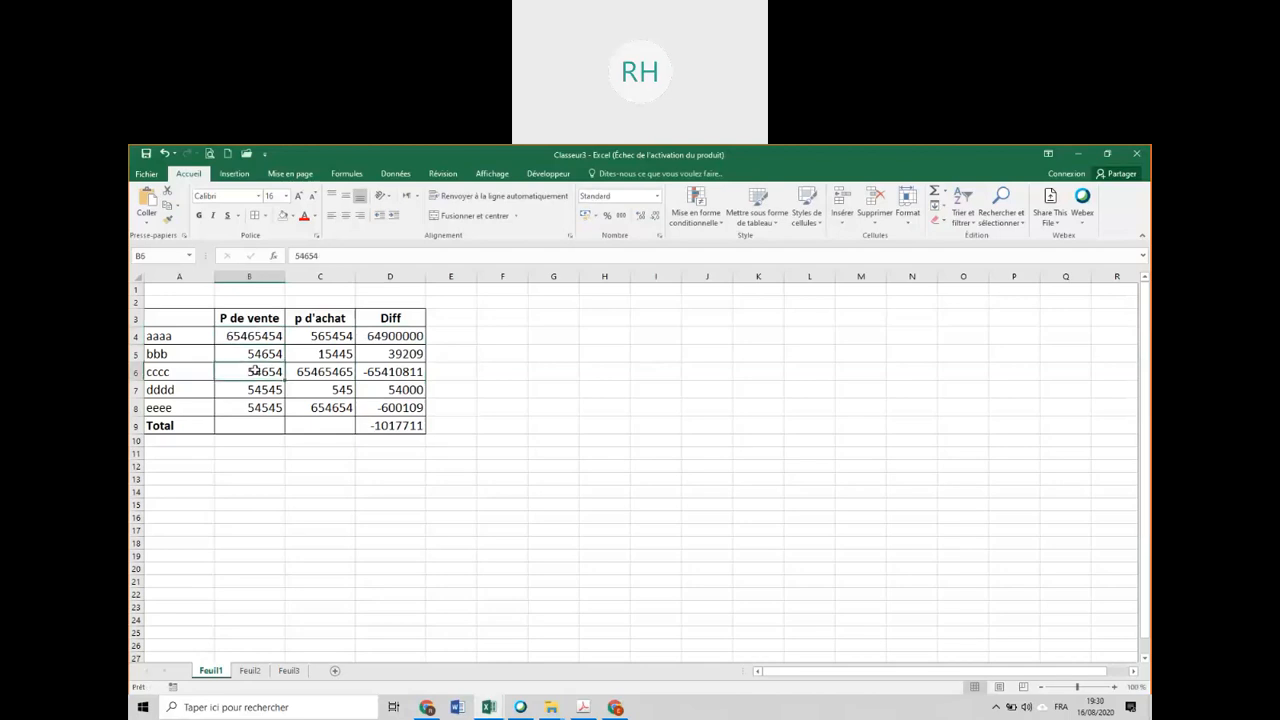
pyautogui.write('545454')
pyautogui.press('Return')
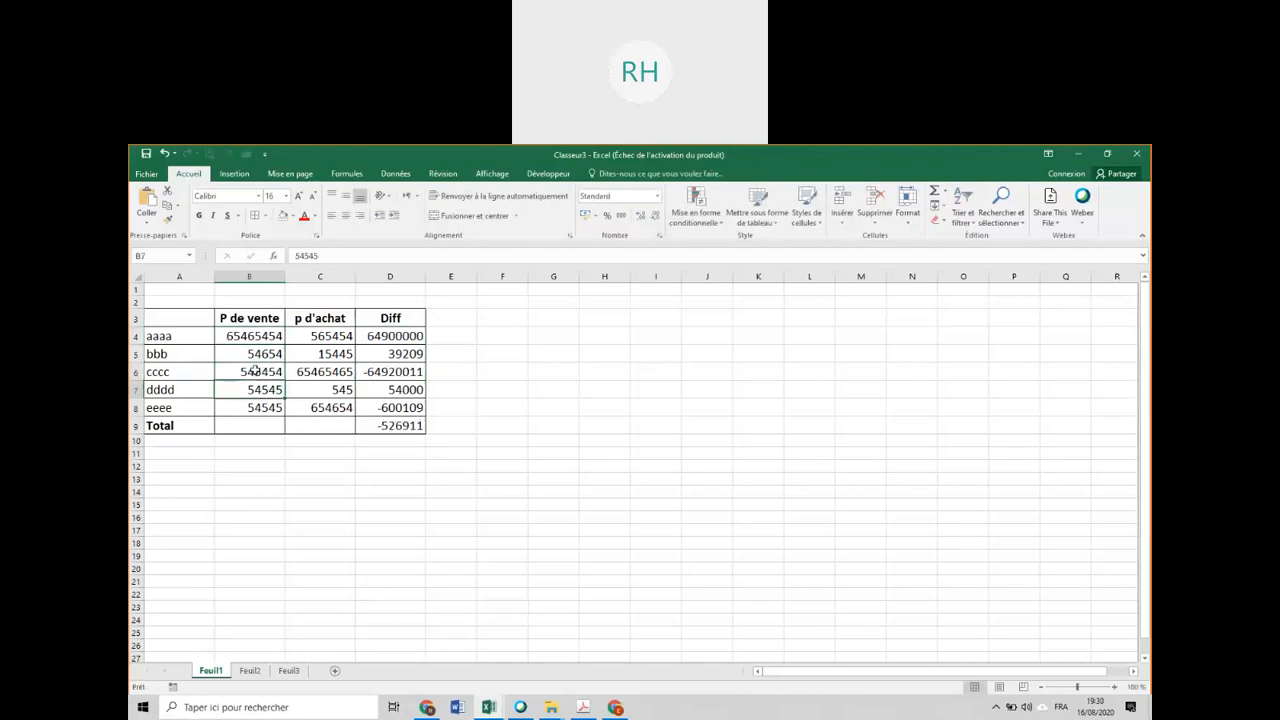
# Set the selling prices on Feuil1 to 65656555 in B6 and 15454545 in B8.
pyautogui.click(255, 370)
pyautogui.write('65656555')
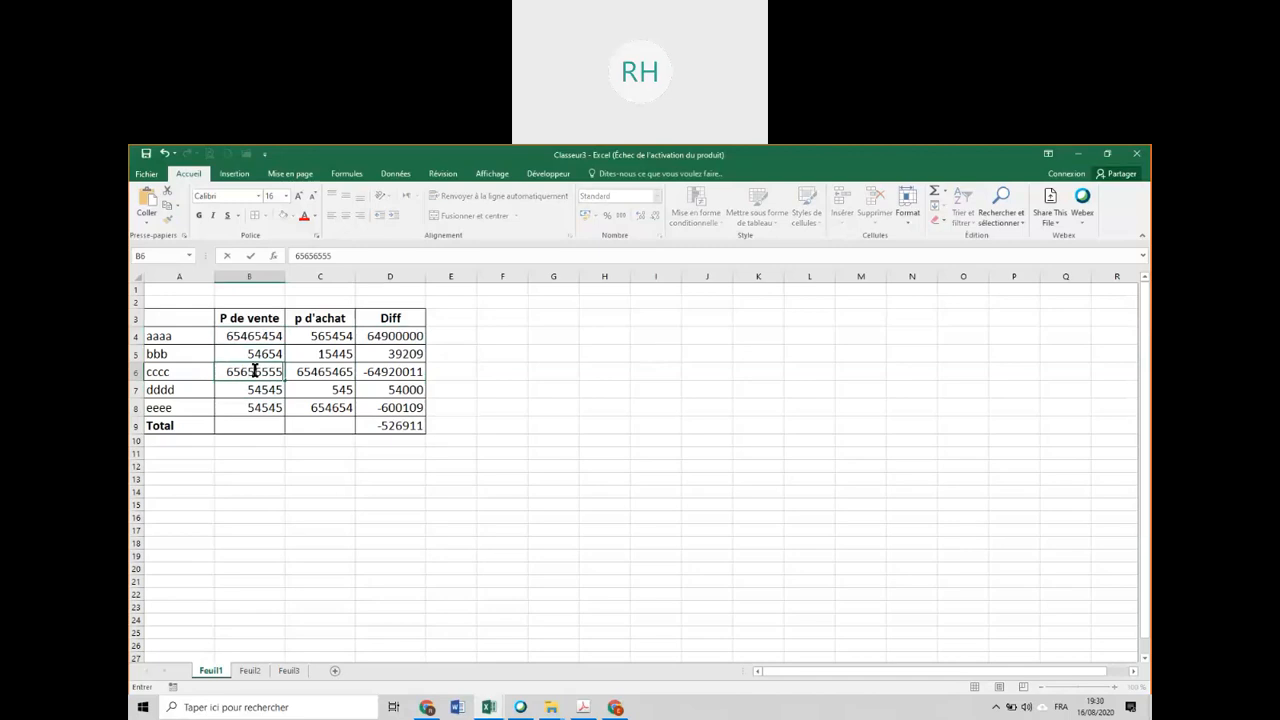
pyautogui.press('Return')
pyautogui.click(263, 408)
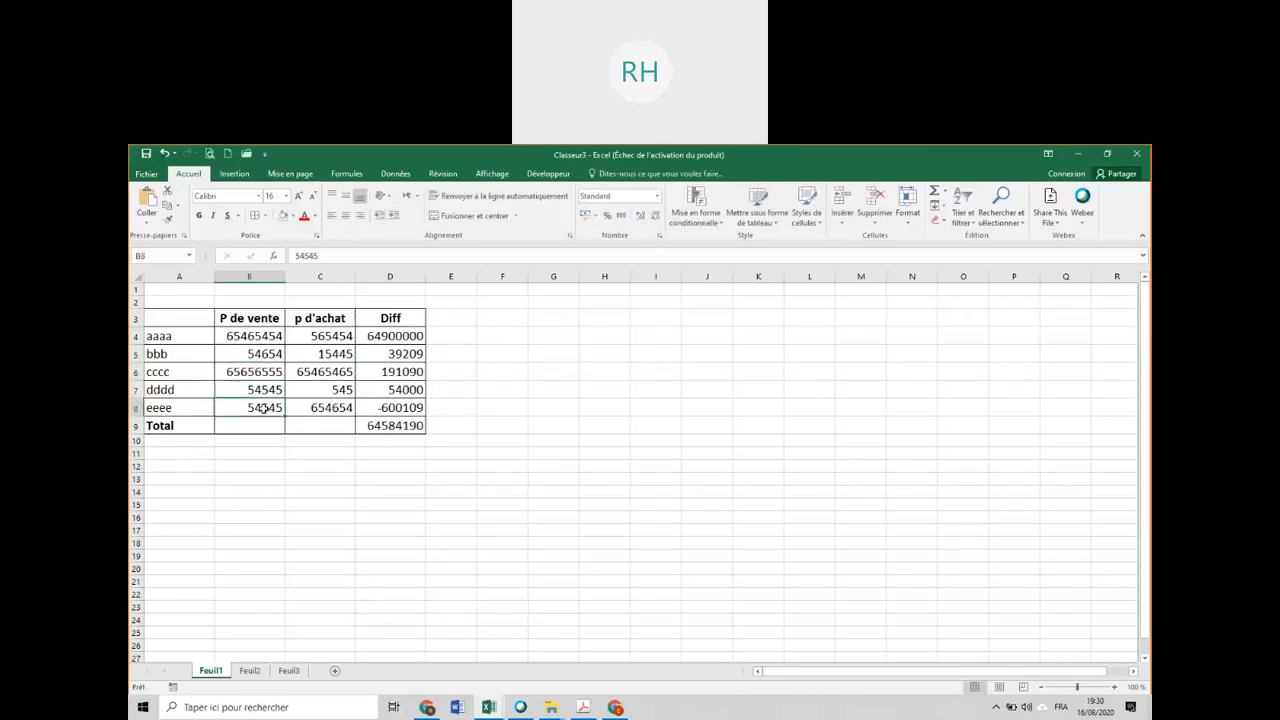
pyautogui.write('1545454')
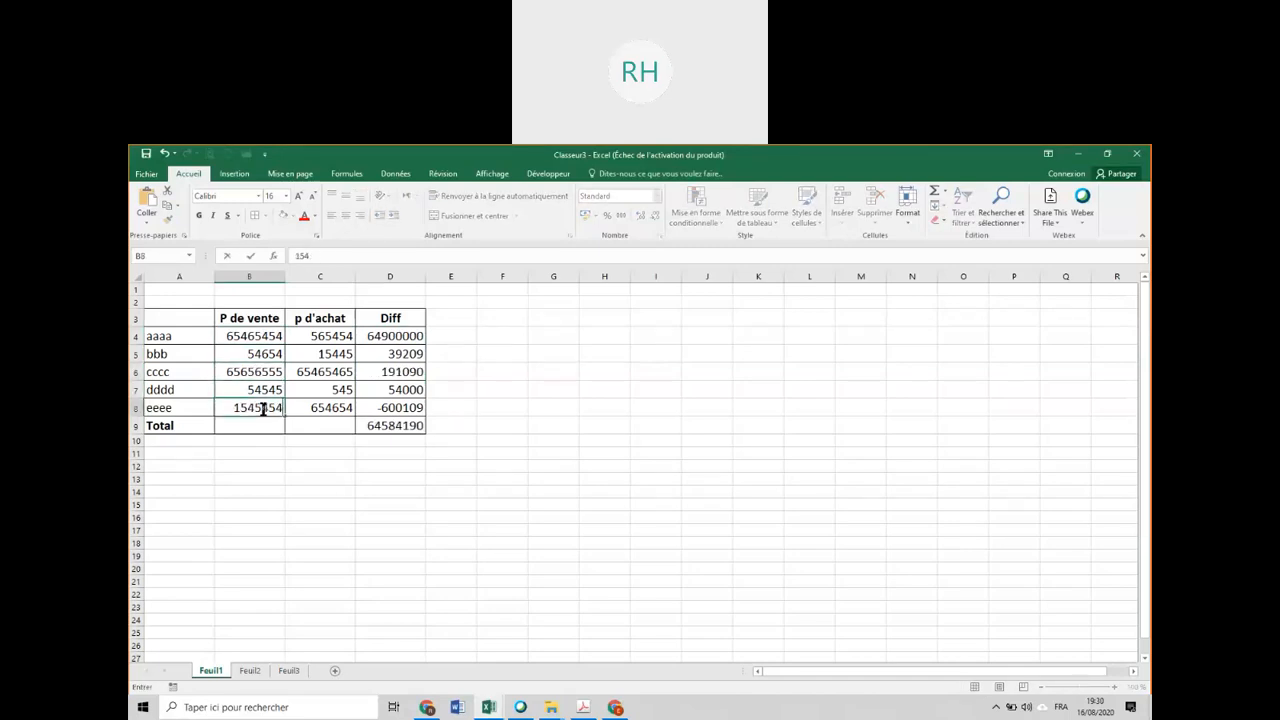
pyautogui.write('5')
pyautogui.press('Return')
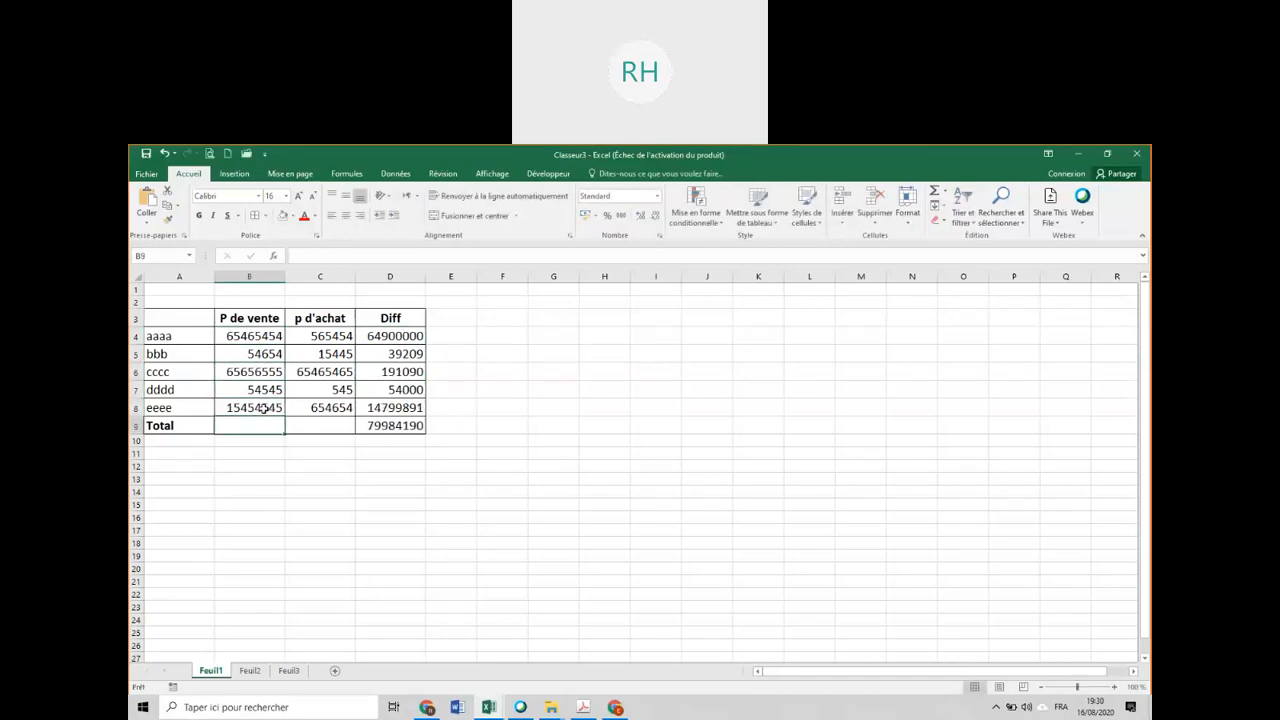
# Calculate the aaaa difference on Feuil2 with =B4-C4 in D4 and fill the formula down to D9.
pyautogui.click(247, 670)
pyautogui.click(411, 339)
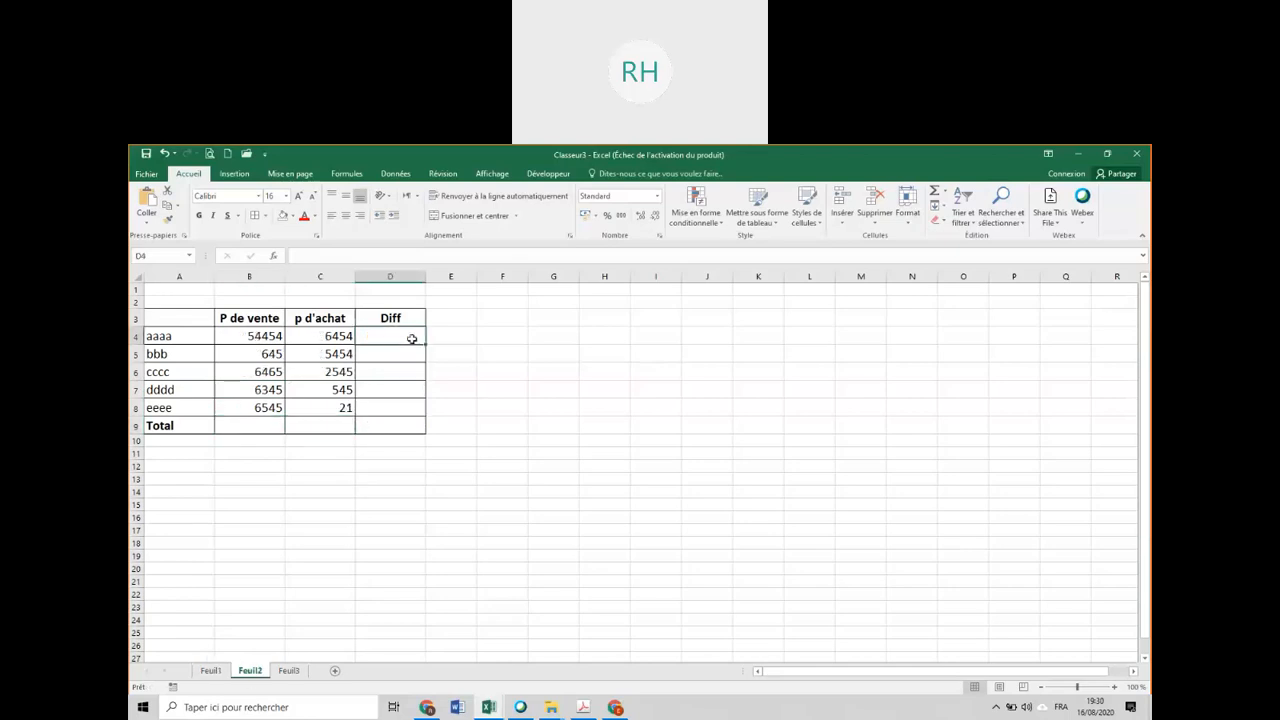
pyautogui.write('=')
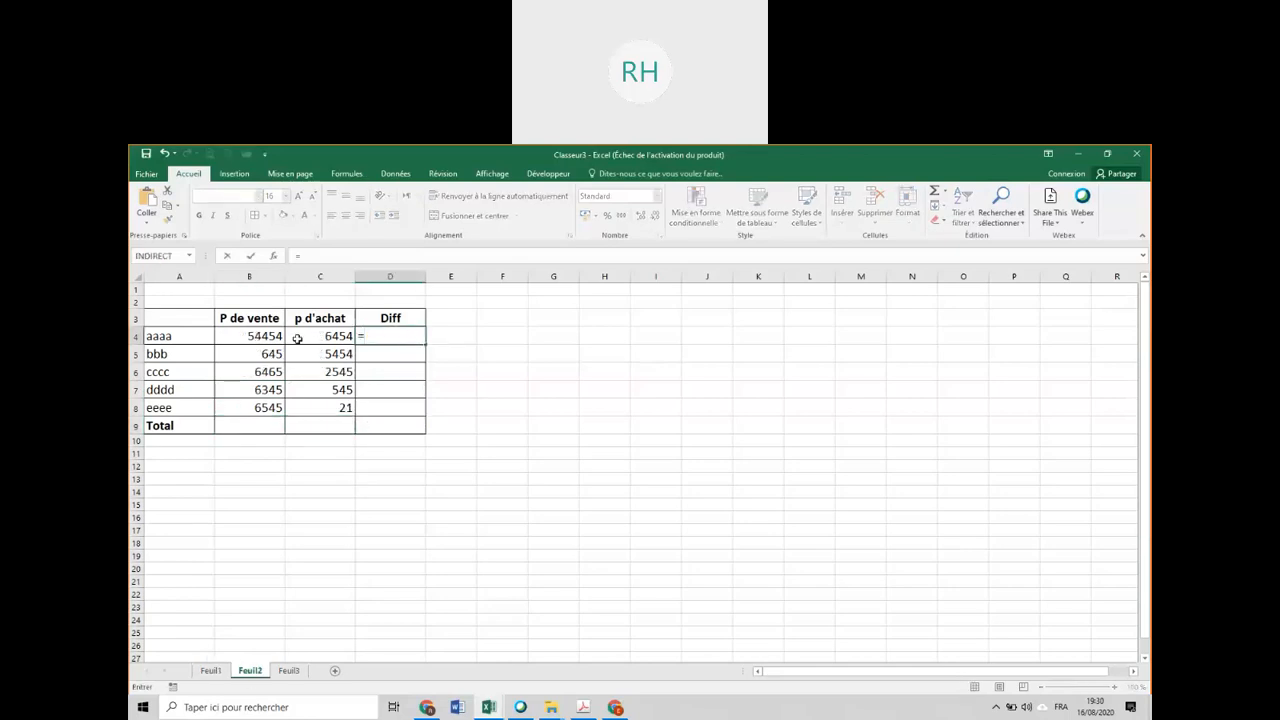
pyautogui.click(250, 337)
pyautogui.write('-')
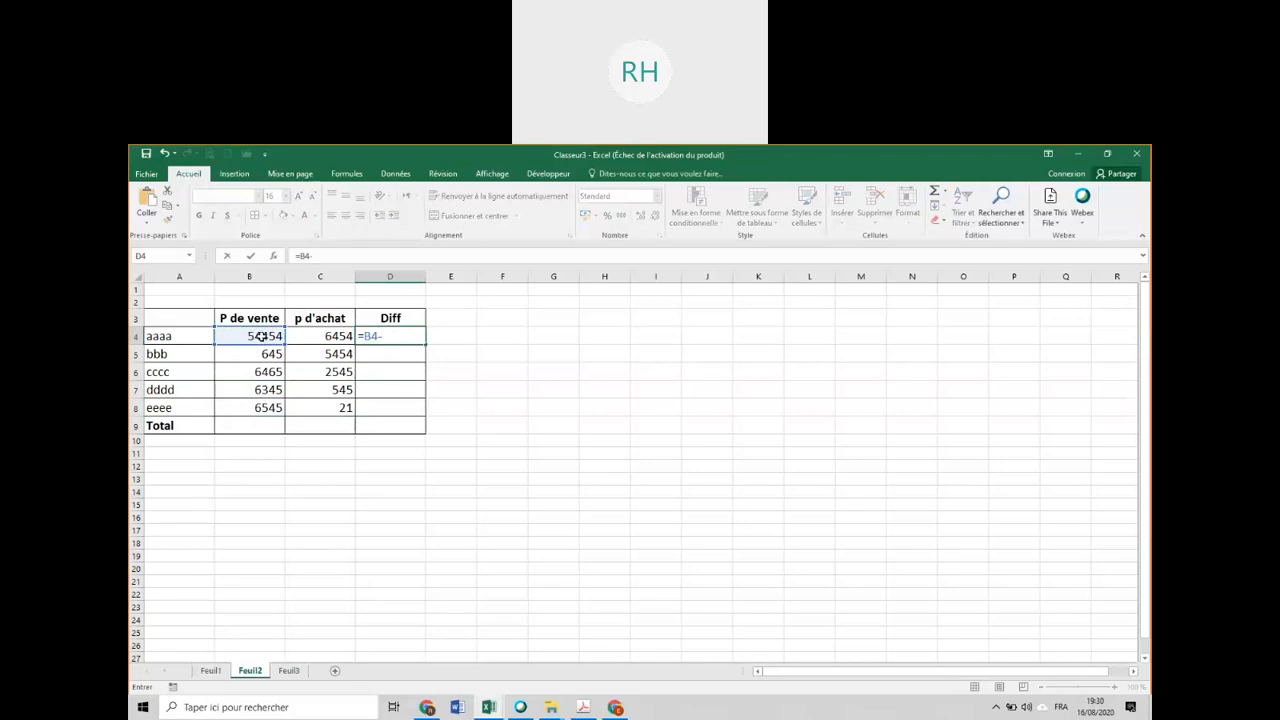
pyautogui.click(312, 333)
pyautogui.press('Return')
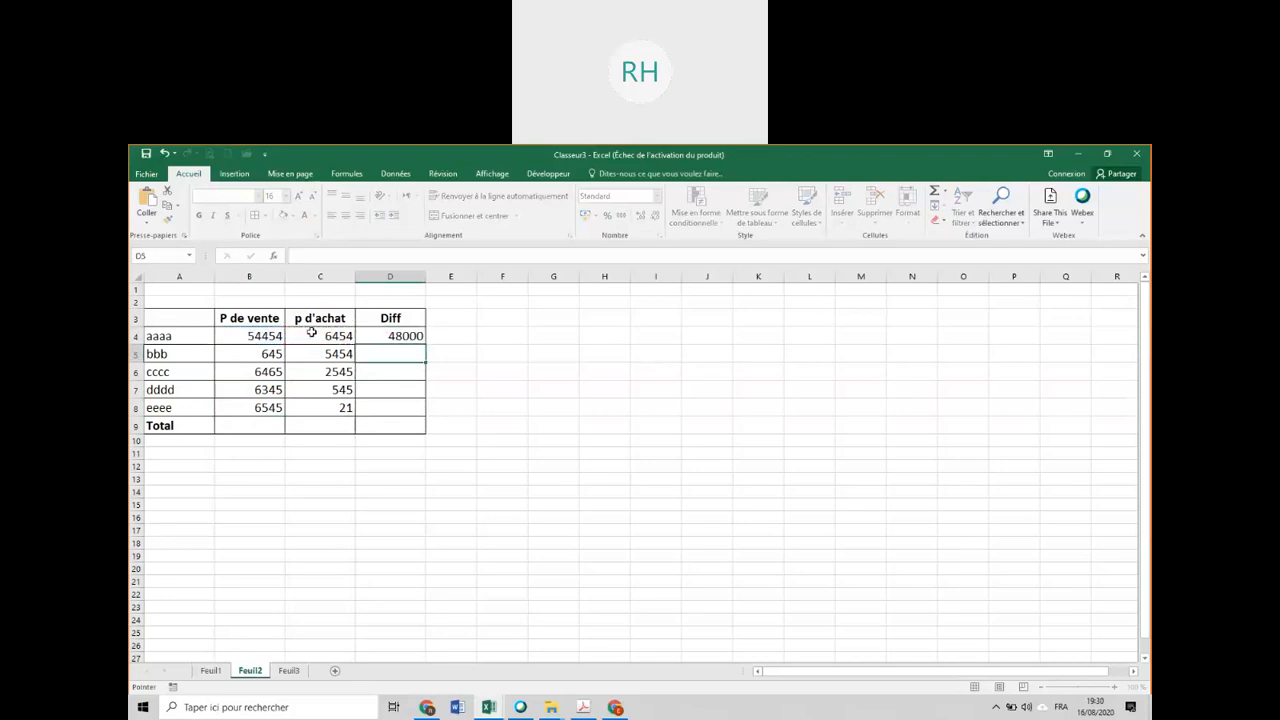
pyautogui.click(385, 339)
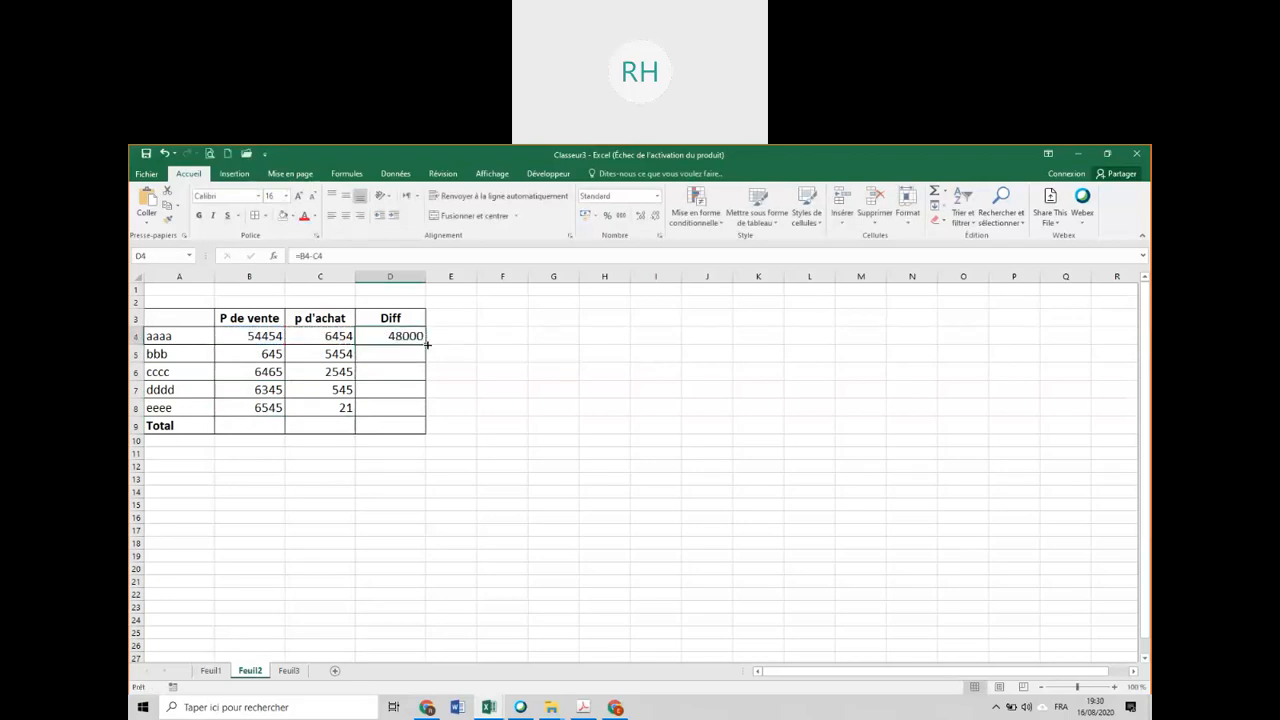
pyautogui.doubleClick(426, 344)
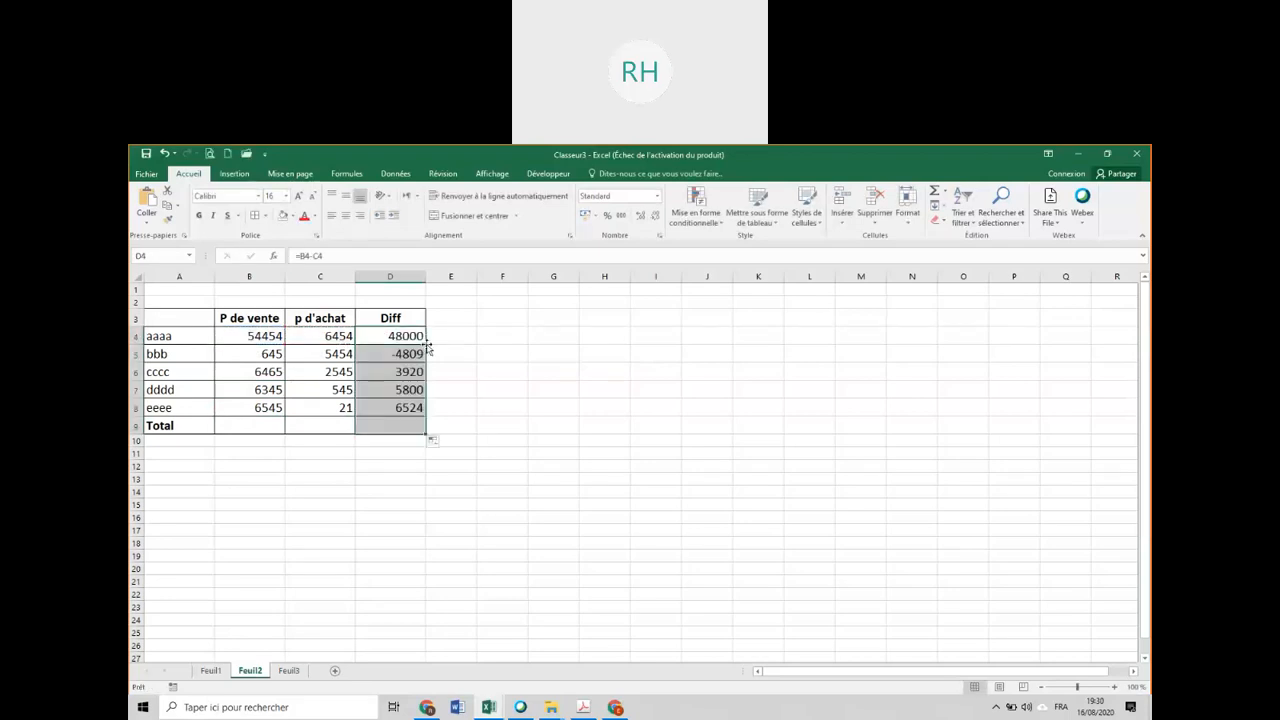
# Set the selling price of the bbb row in B5 on Feuil2 to 21554.
pyautogui.click(268, 354)
pyautogui.write('21554')
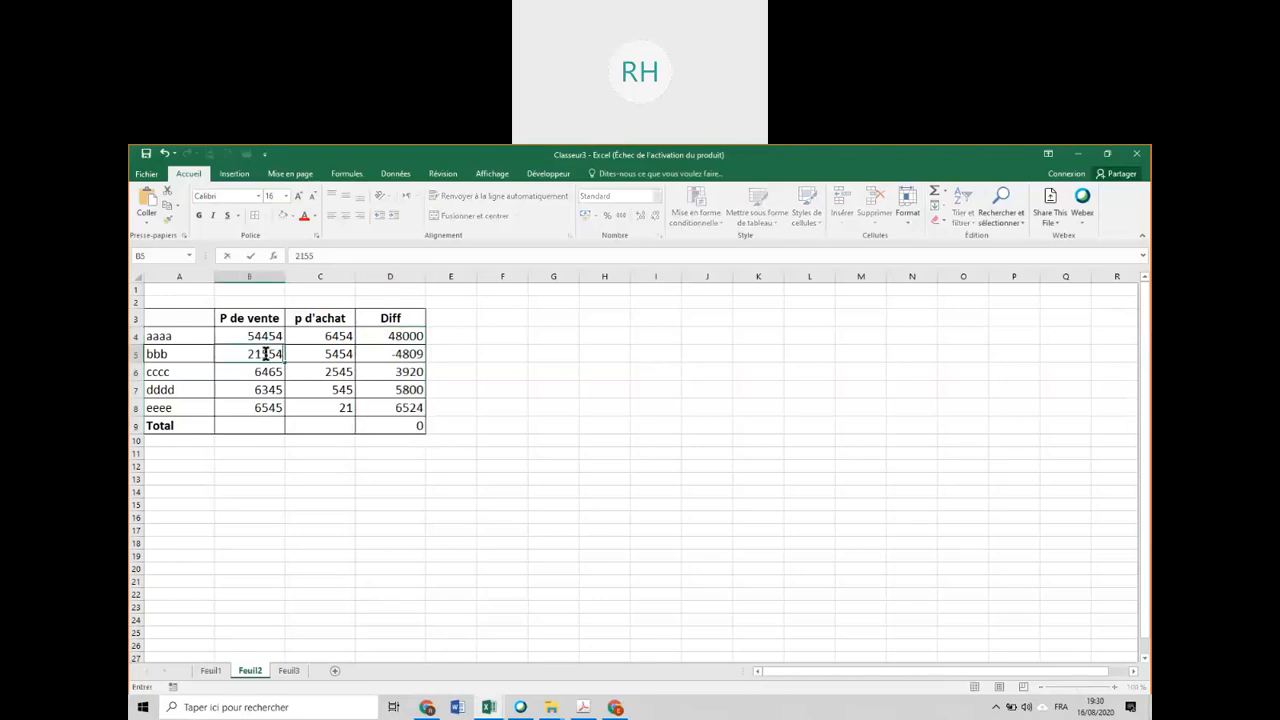
pyautogui.press('Return')
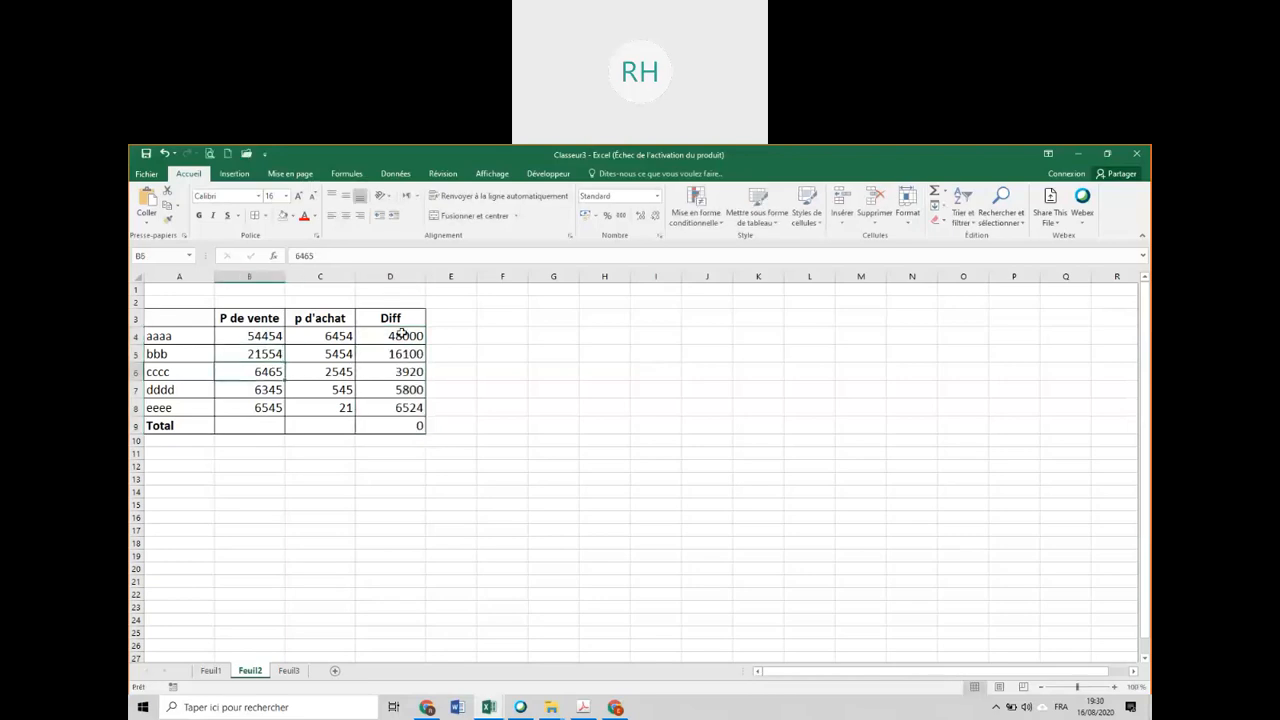
# Try to total the differences in D4 to D8 on Feuil2 with AutoSum, and undo the sum.
pyautogui.moveTo(402, 338); pyautogui.dragTo(398, 408)
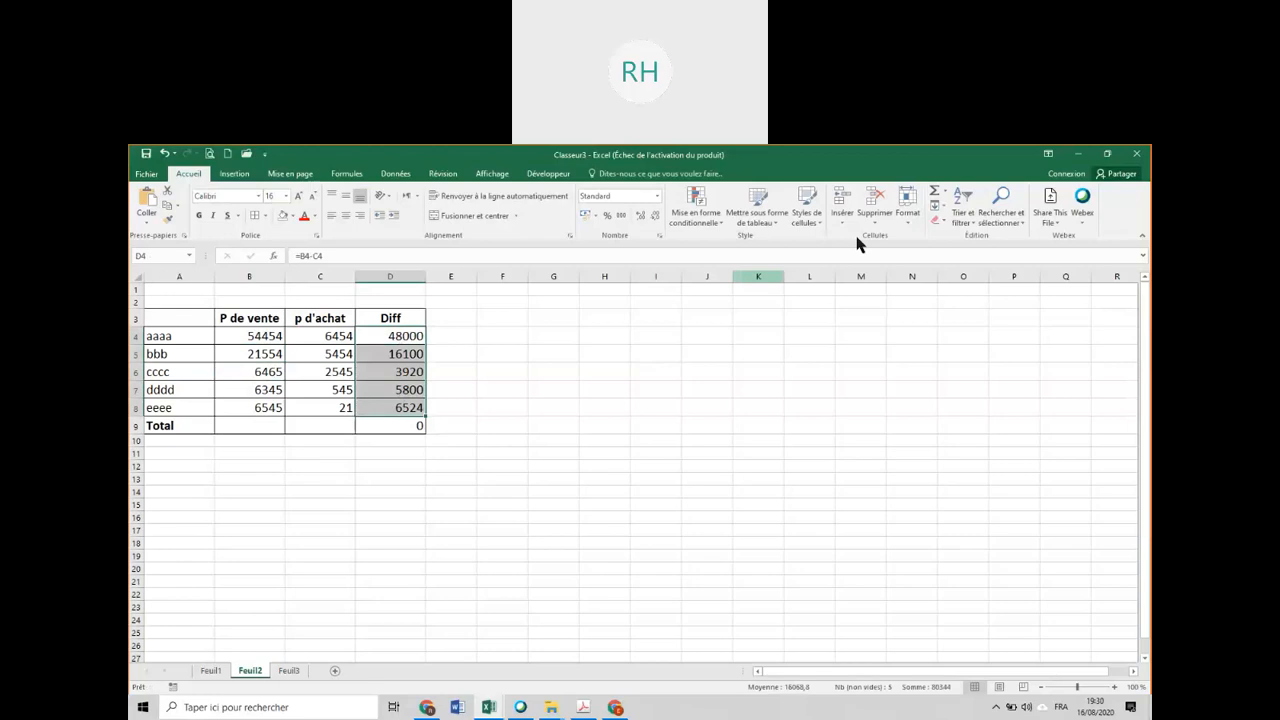
pyautogui.click(934, 195)
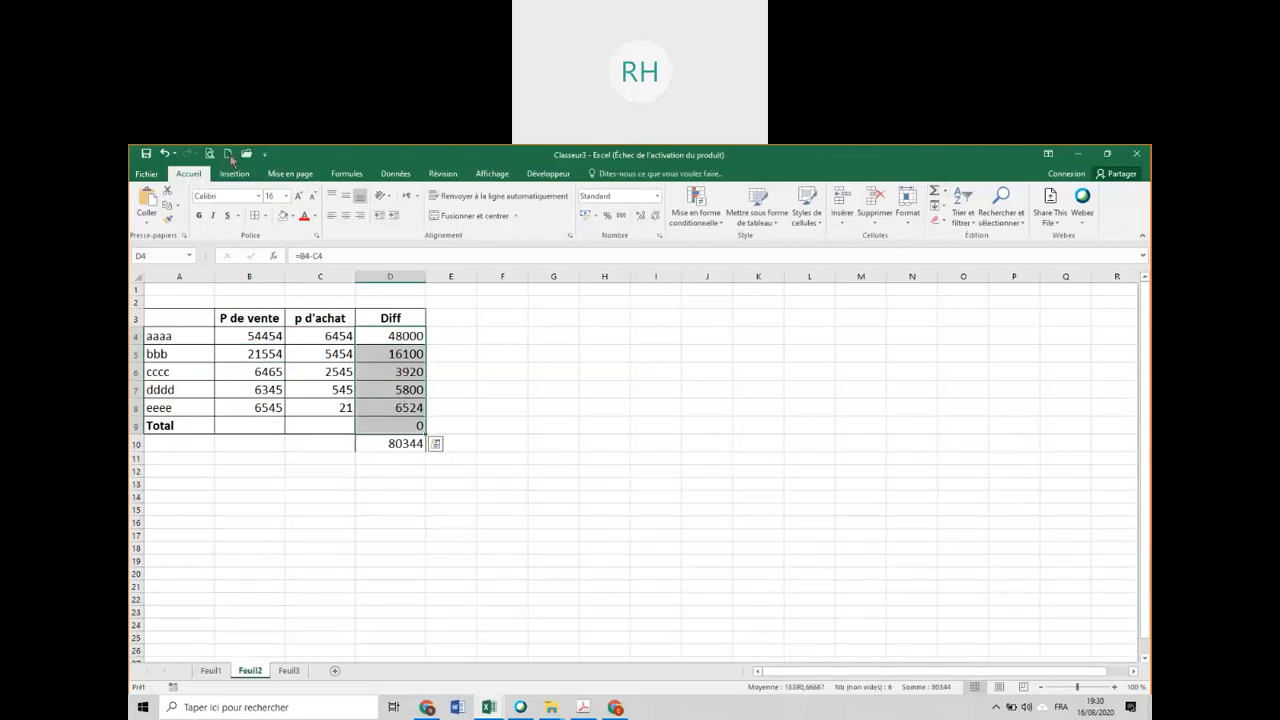
pyautogui.click(167, 155)
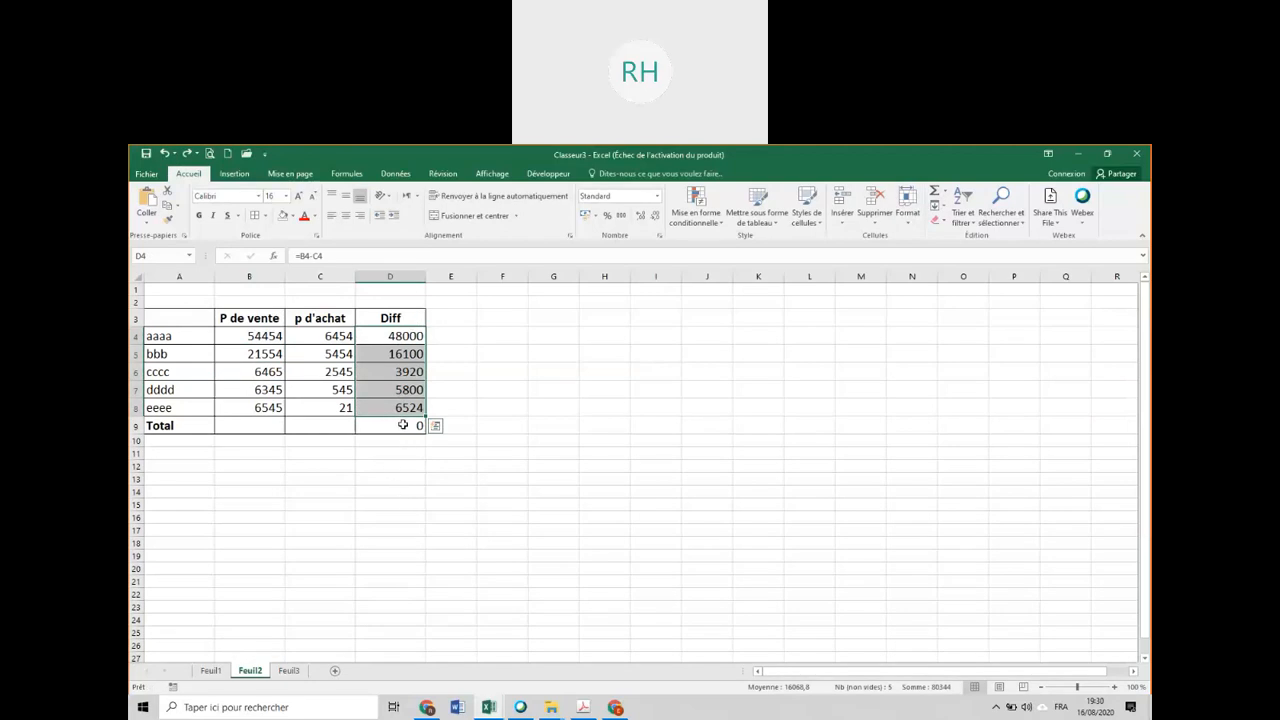
# Clear the filled formula in D9 on Feuil2, total D4:D8 there with AutoSum, and check the SOMME formula.
pyautogui.click(403, 425)
pyautogui.press('Delete')
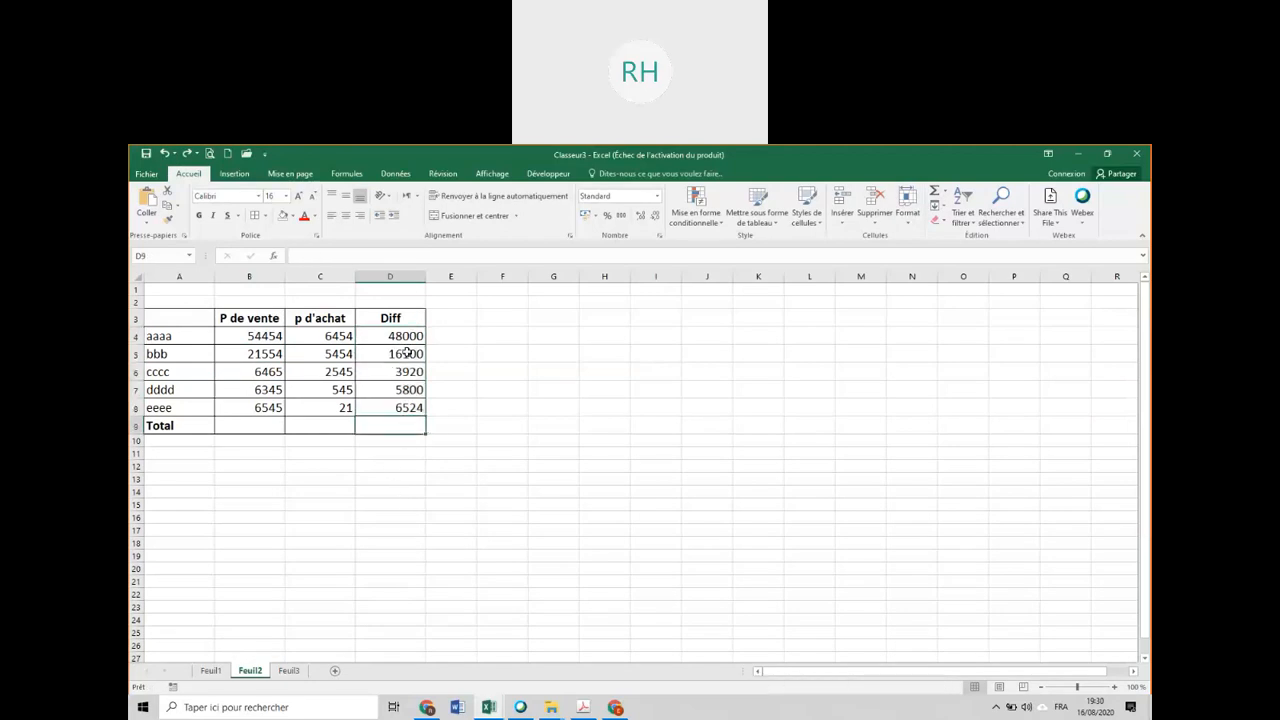
pyautogui.moveTo(387, 336); pyautogui.dragTo(390, 408)
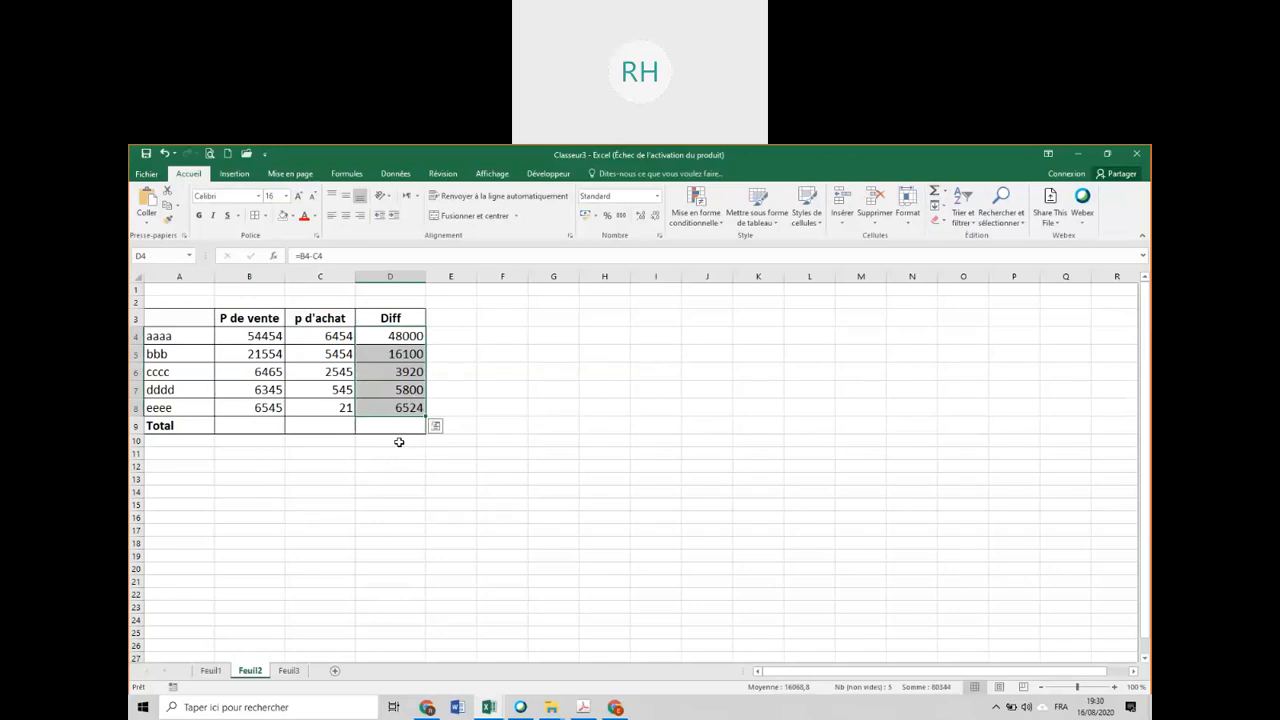
pyautogui.click(933, 196)
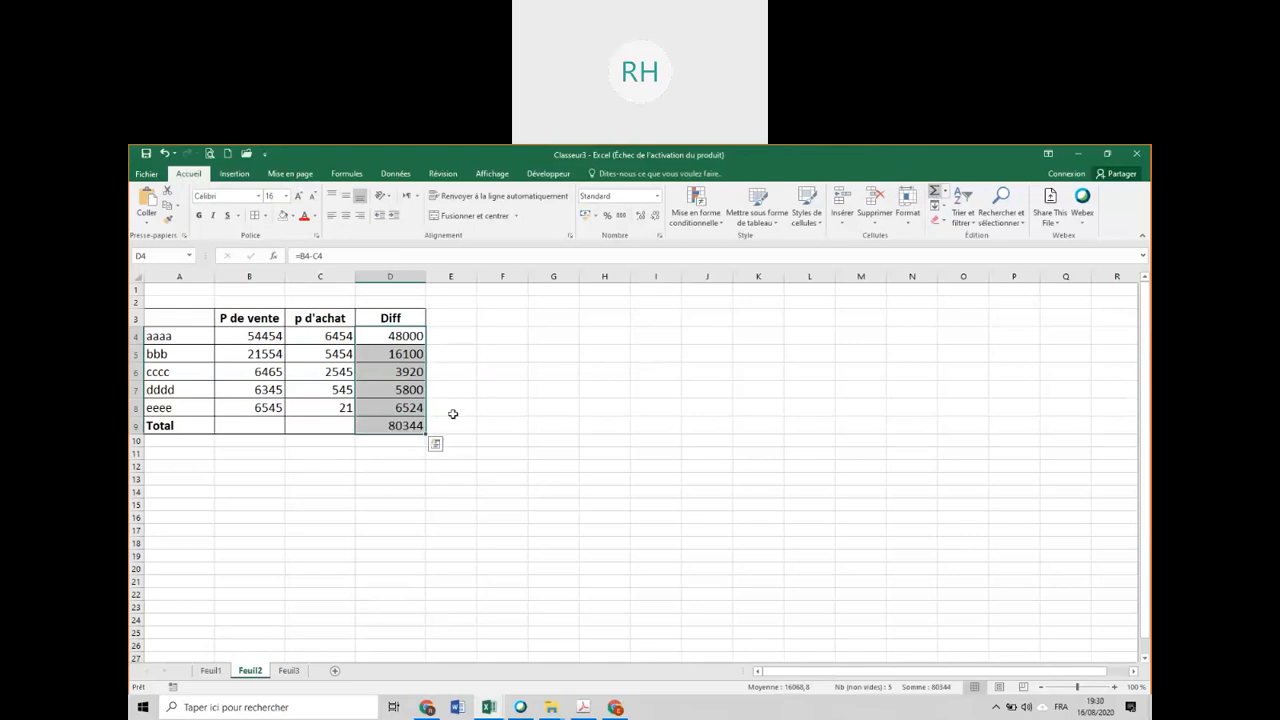
pyautogui.click(390, 425)
pyautogui.doubleClick(390, 425)
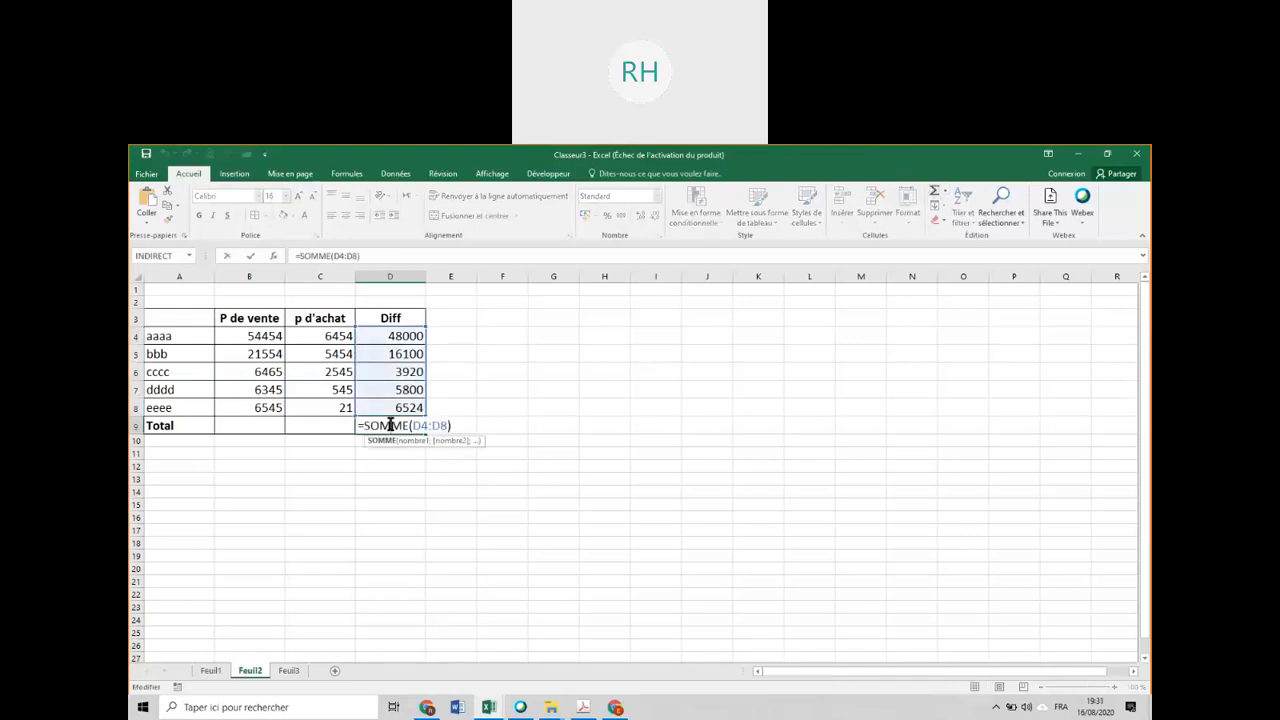
pyautogui.press('Return')
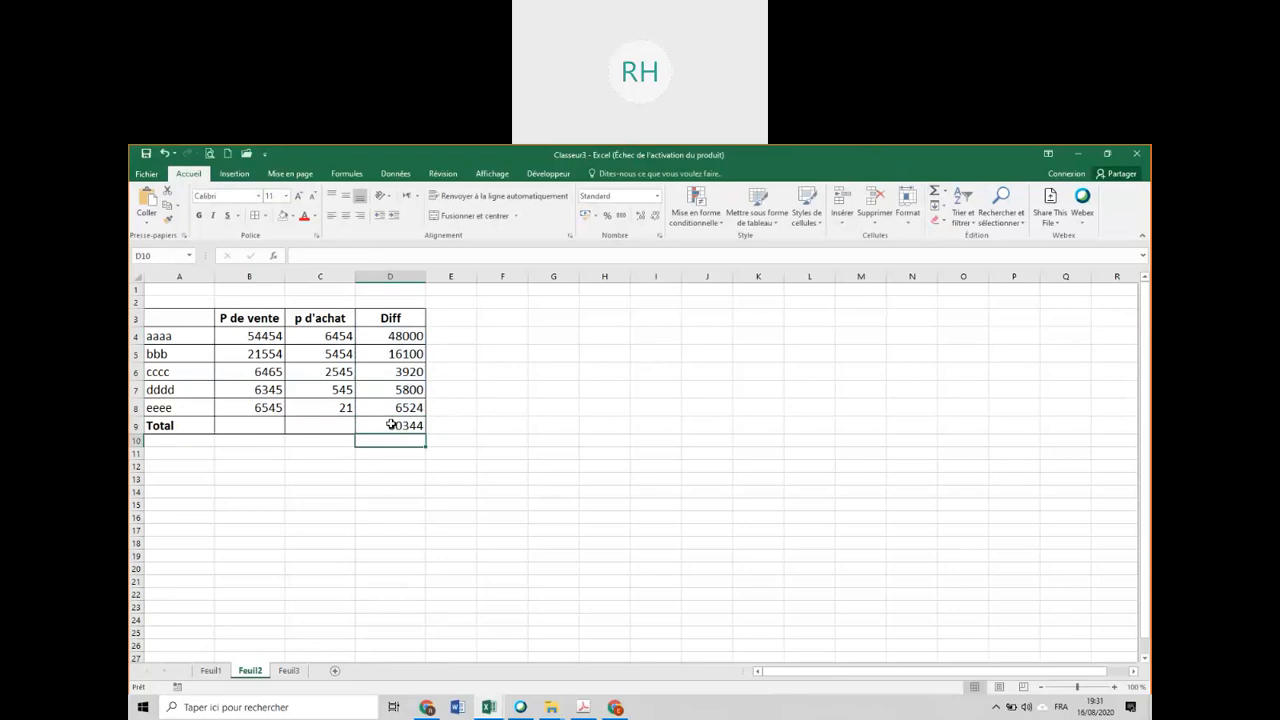
# Add the aaaa selling prices of both sheets in B4 on Feuil3 with the formula =Feuil1!B4+Feuil2!B4.
pyautogui.click(289, 671)
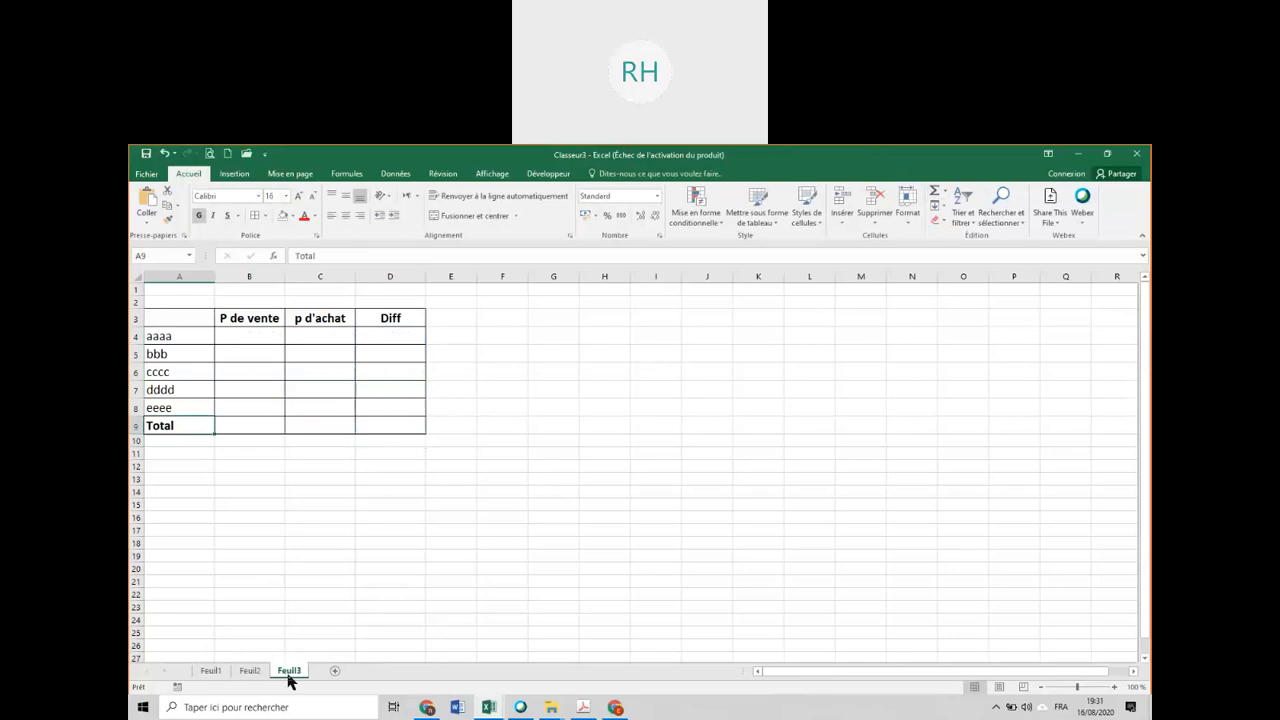
pyautogui.click(258, 333)
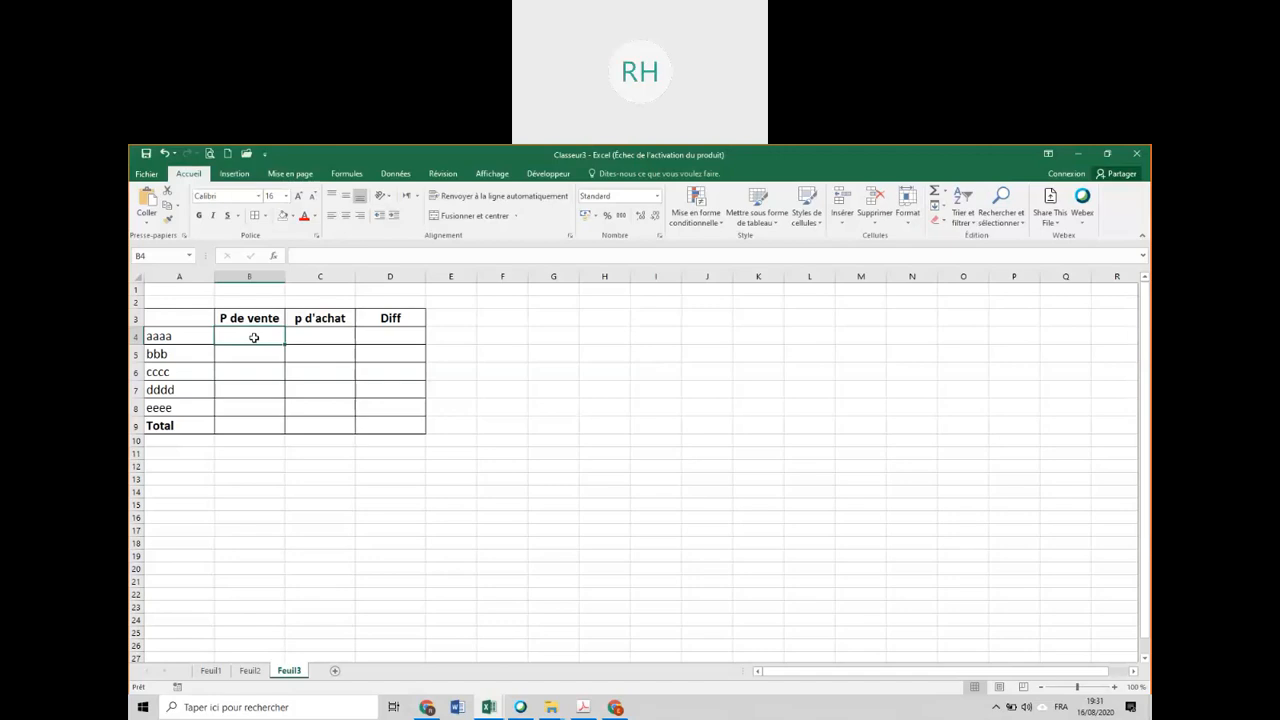
pyautogui.write('=')
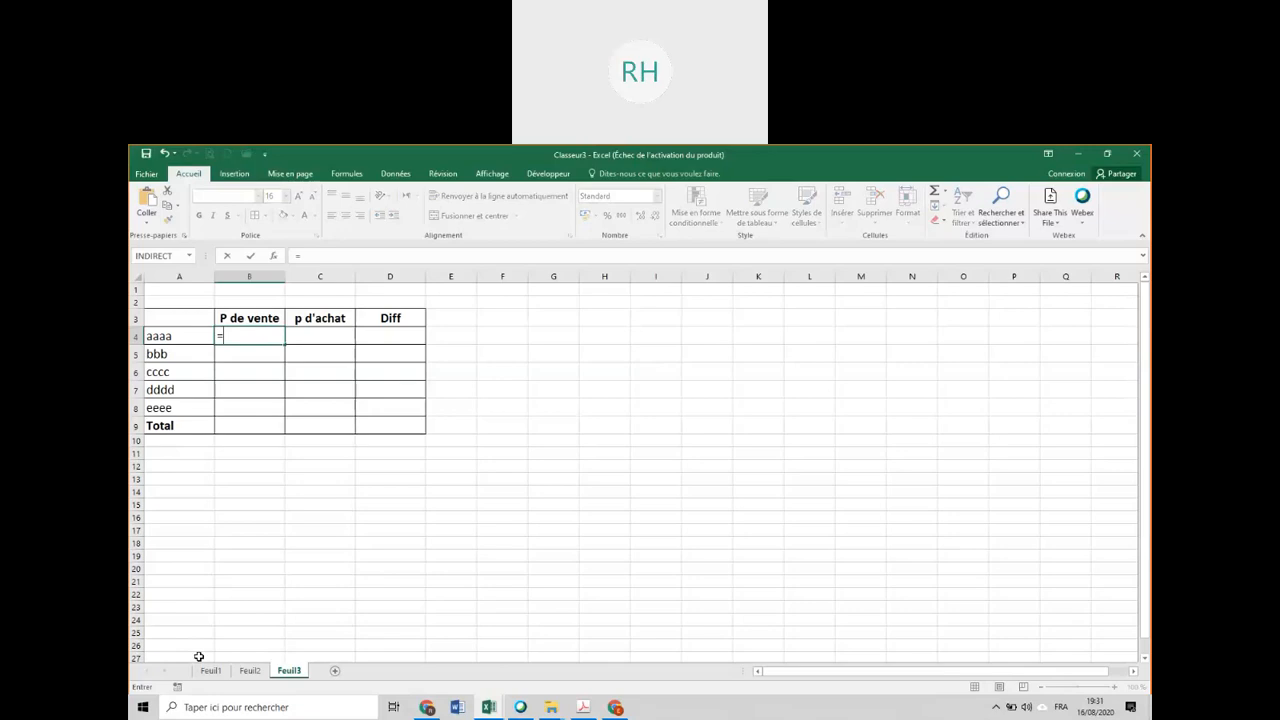
pyautogui.click(210, 672)
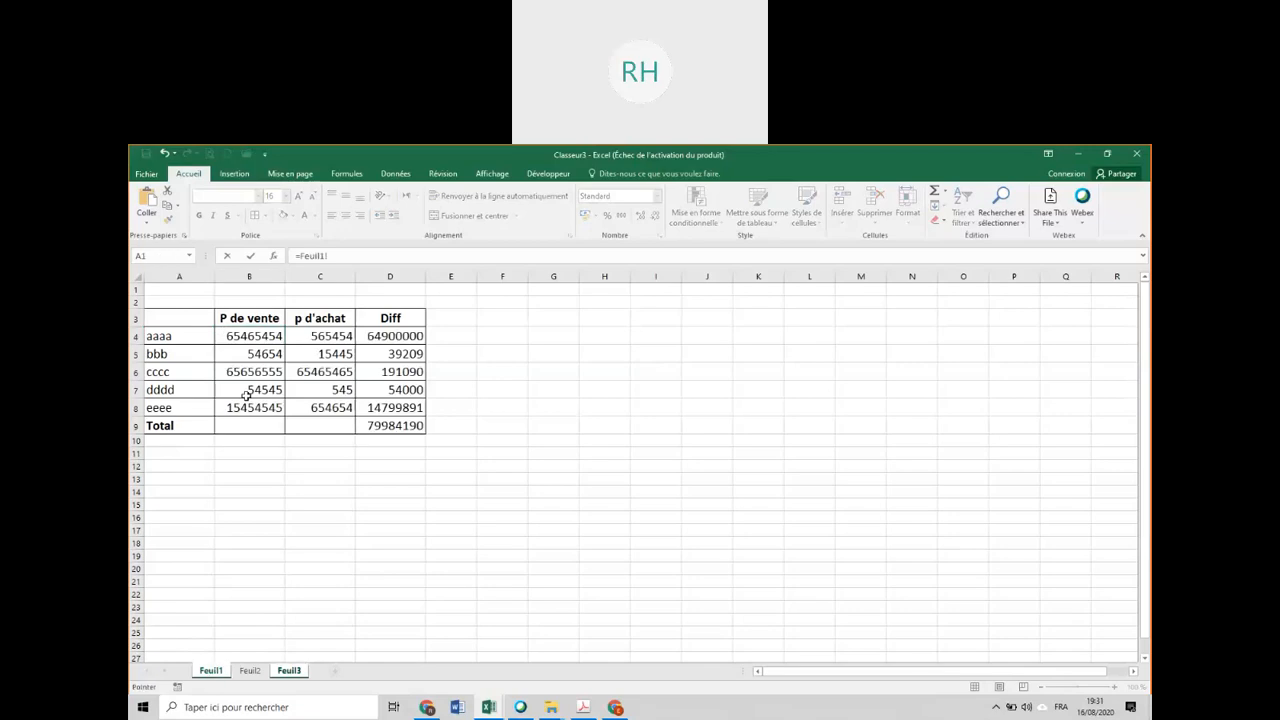
pyautogui.click(257, 337)
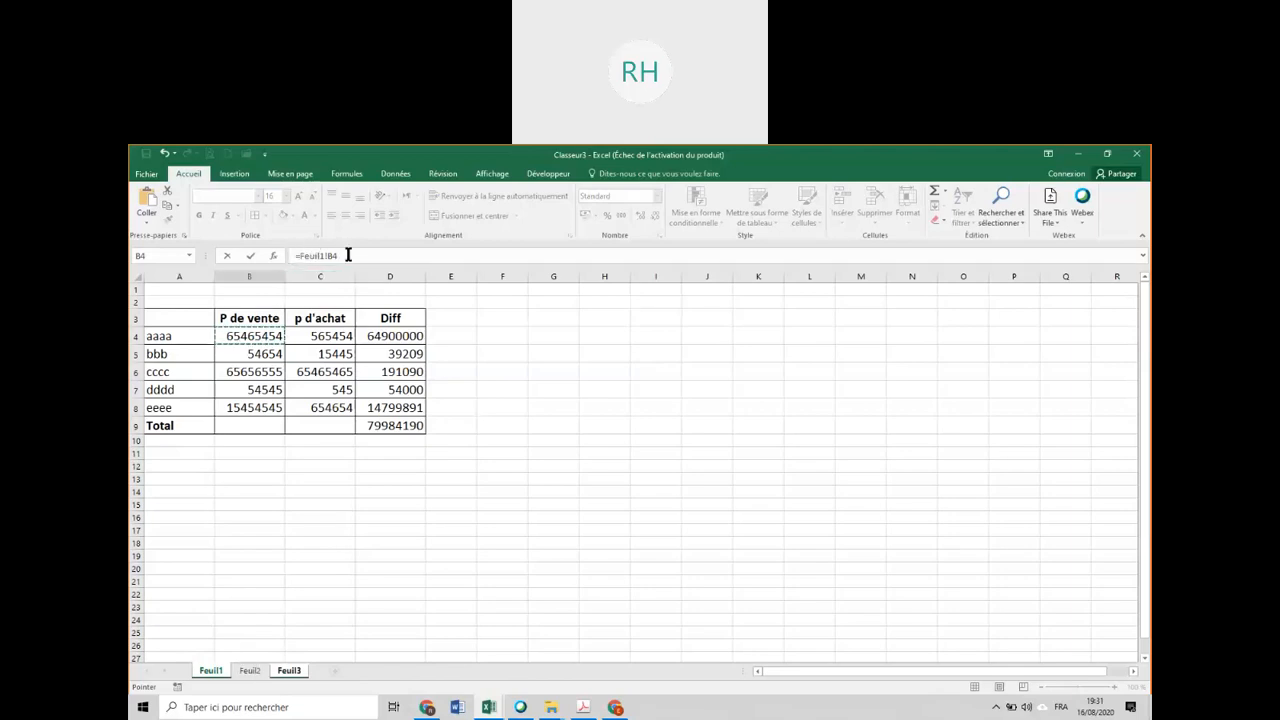
pyautogui.click(250, 671)
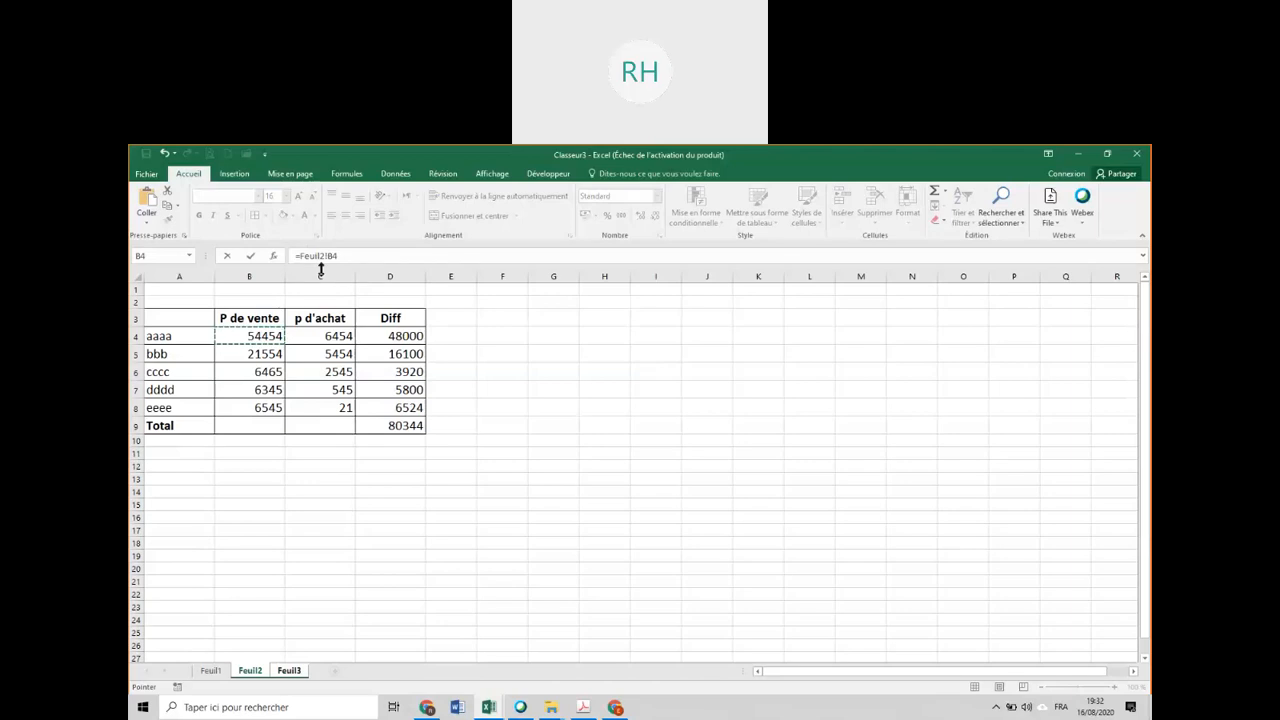
pyautogui.click(210, 671)
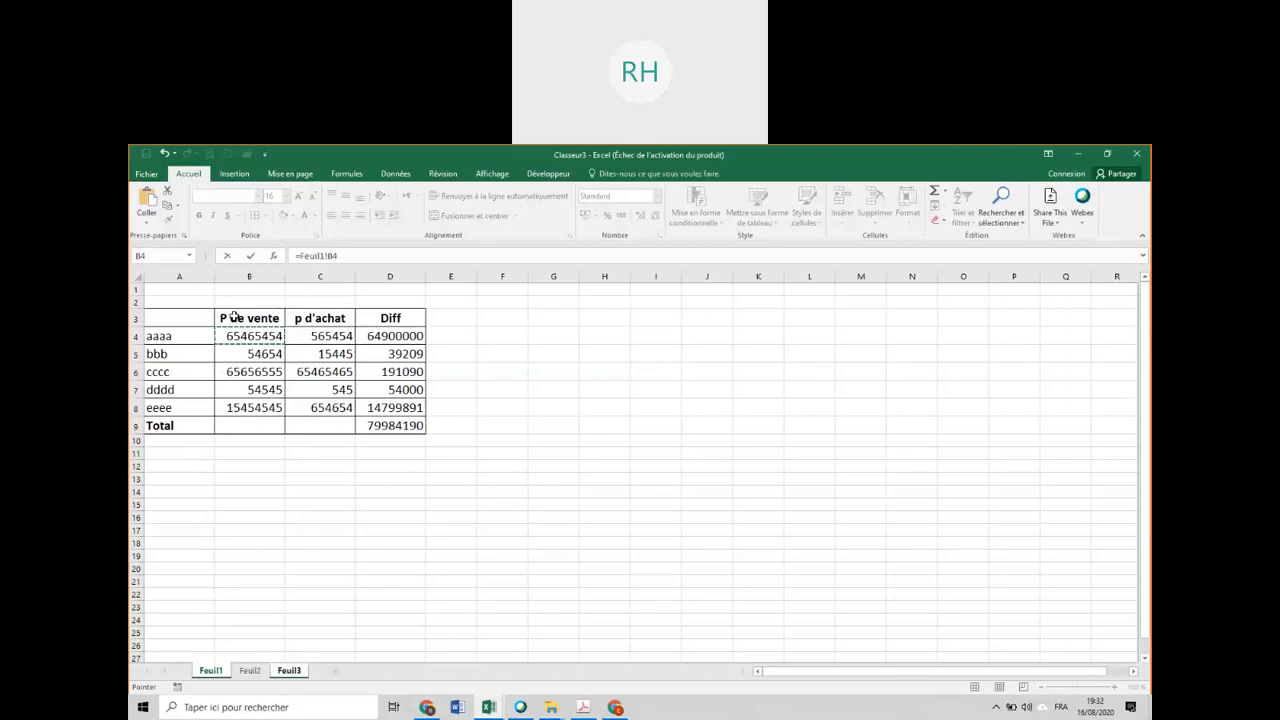
pyautogui.write('+')
pyautogui.click(250, 671)
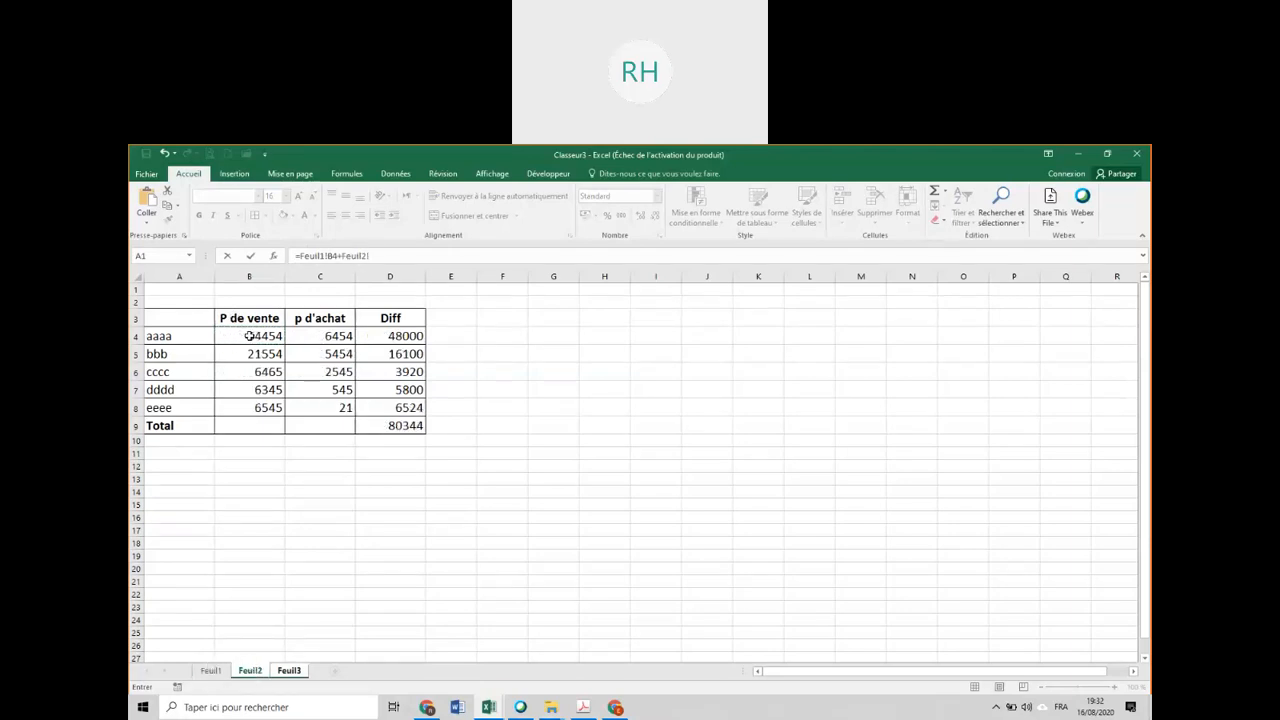
pyautogui.click(250, 336)
pyautogui.press('Return')
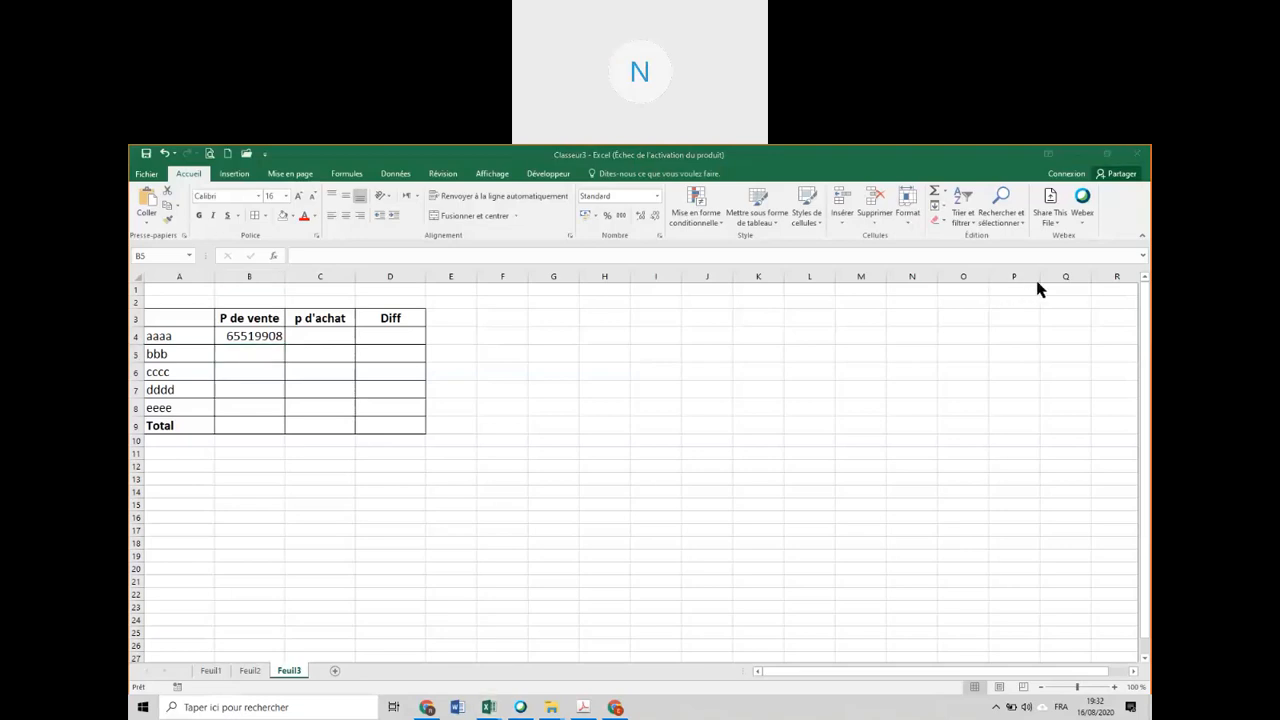
pyautogui.click(245, 352)
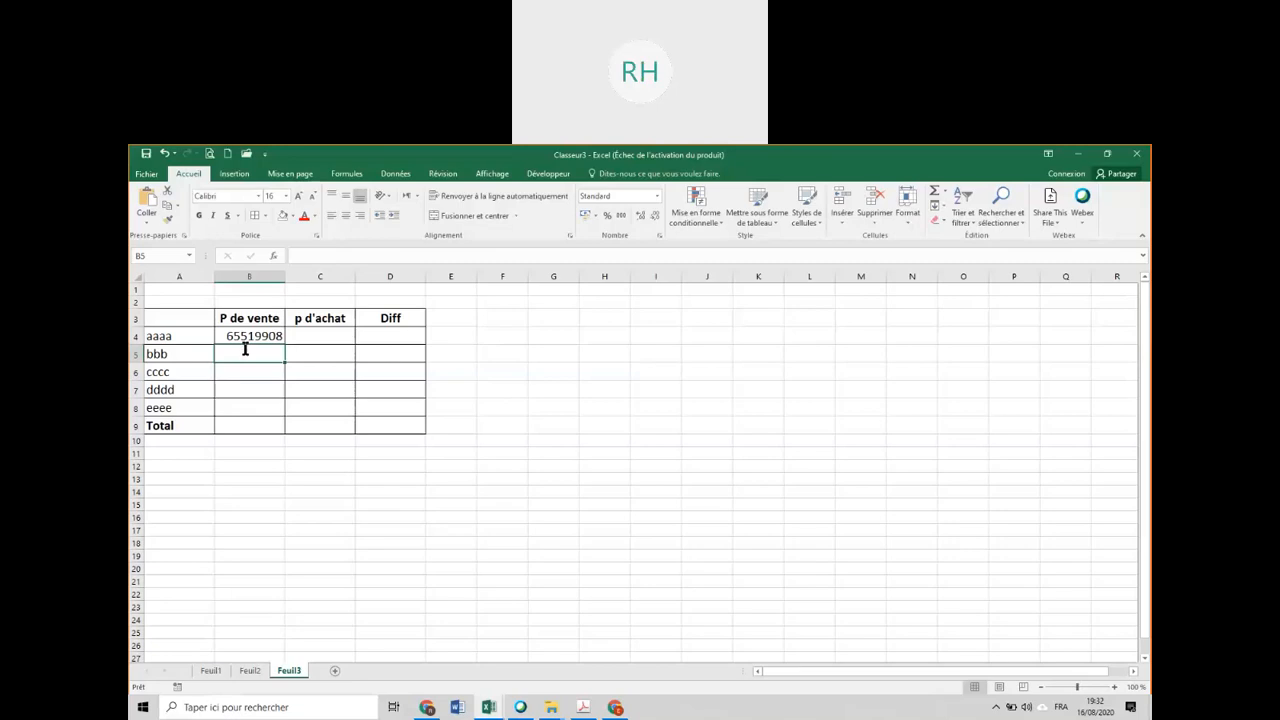
# Try to add the bbb selling prices in B5 on Feuil3 with the formula =Feuil1!B5+Feuil3!B5.
pyautogui.write('=')
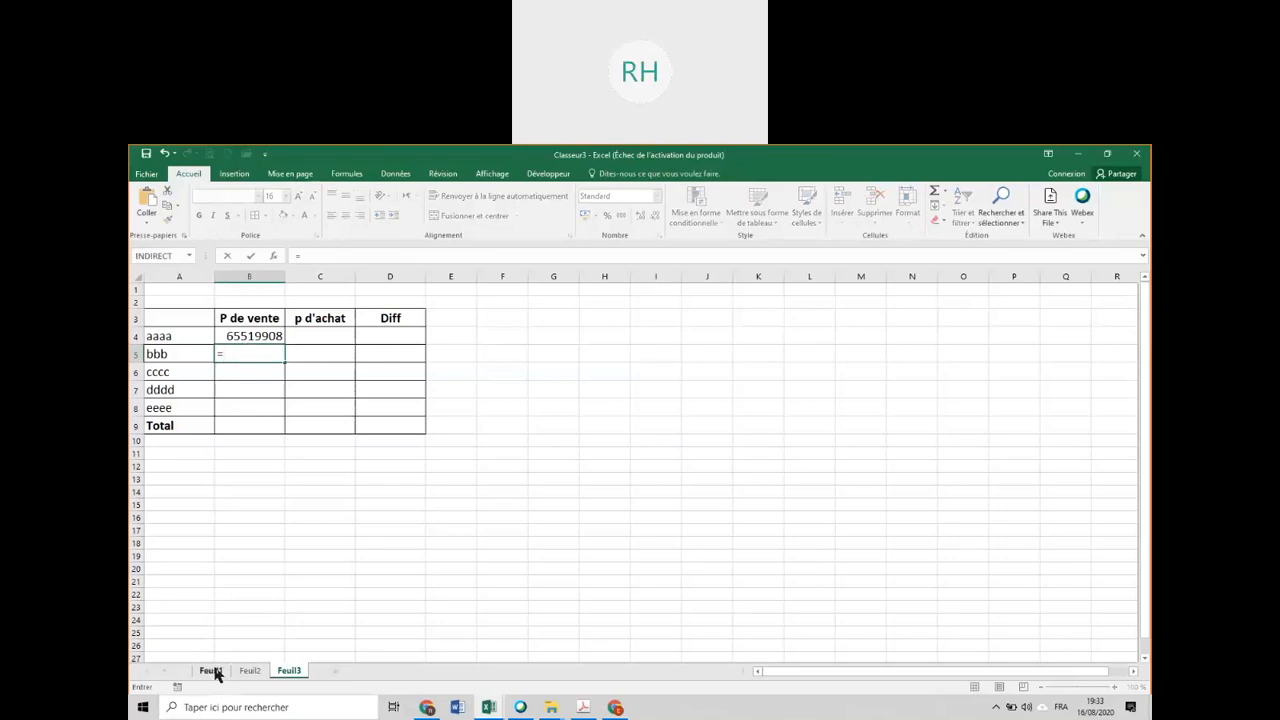
pyautogui.click(211, 671)
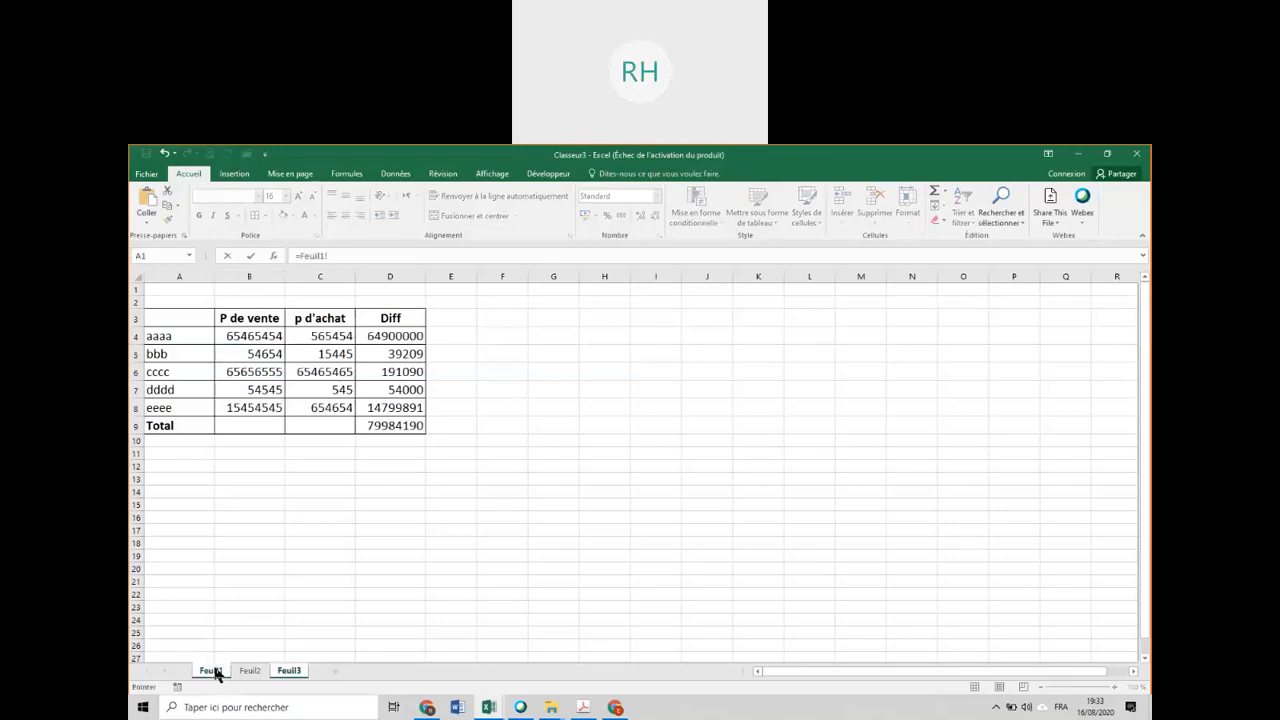
pyautogui.click(257, 354)
pyautogui.write('+')
pyautogui.click(243, 673)
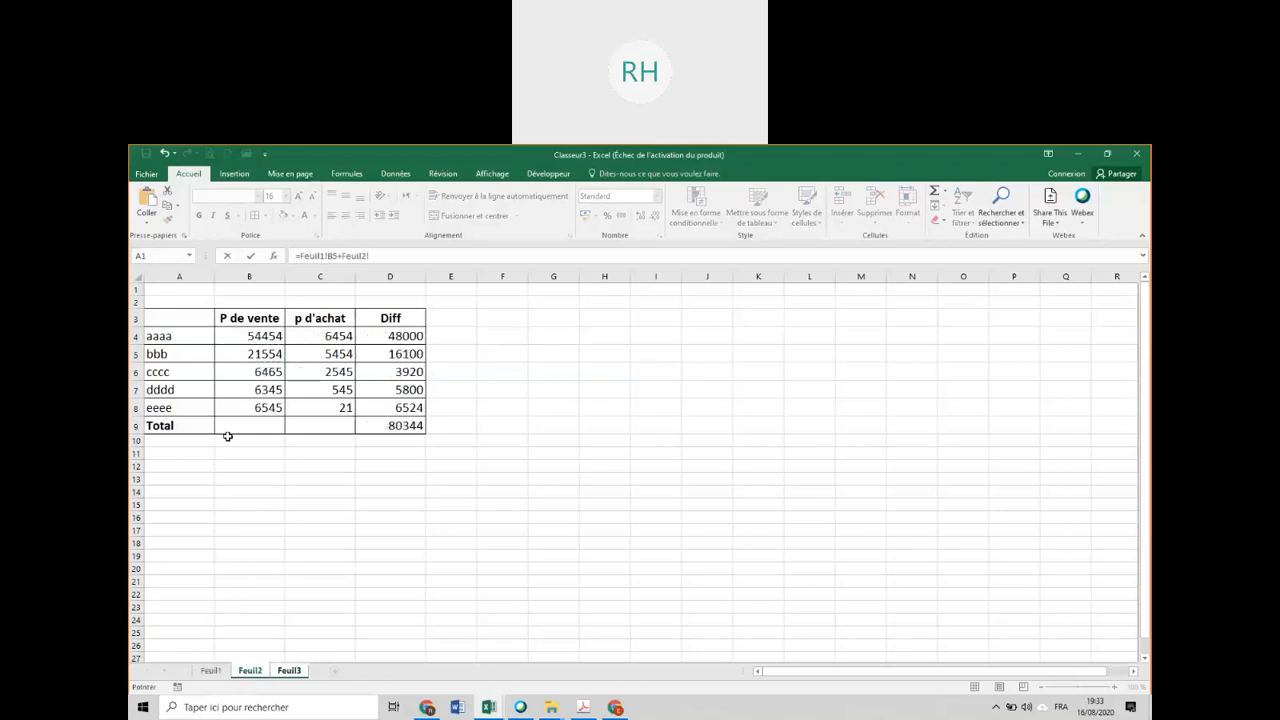
pyautogui.click(243, 351)
pyautogui.click(289, 672)
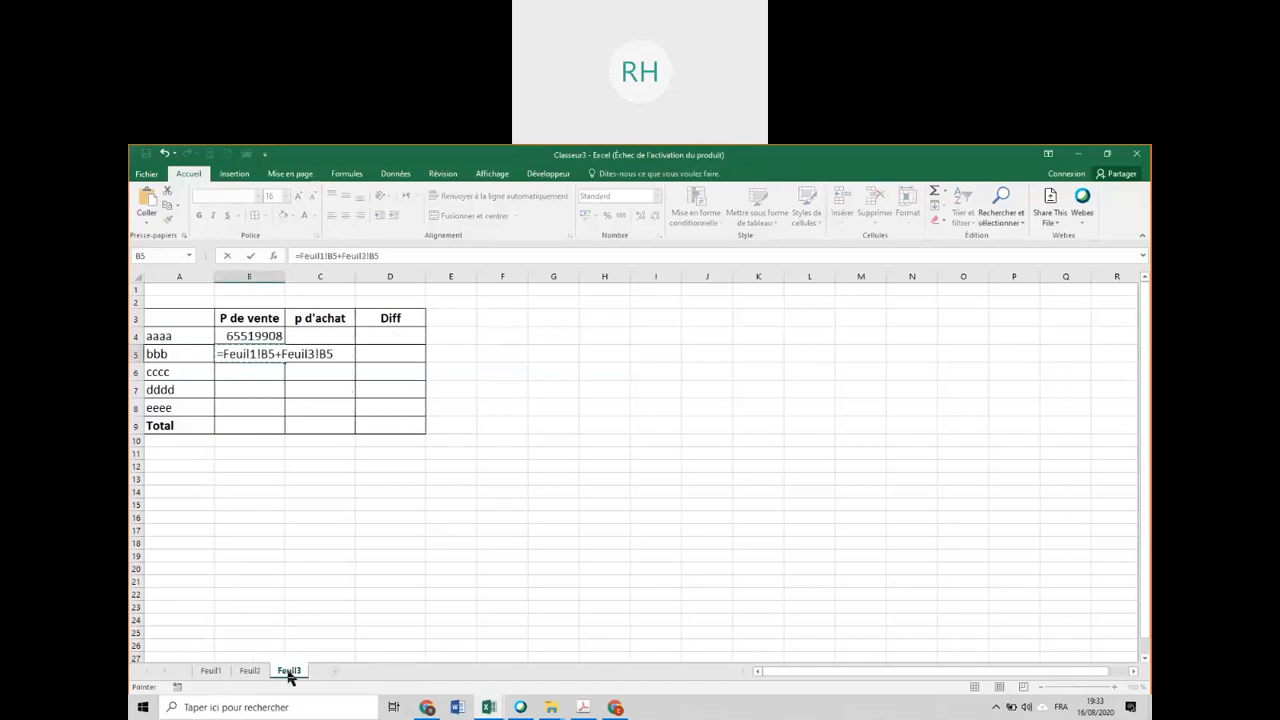
pyautogui.press('Return')
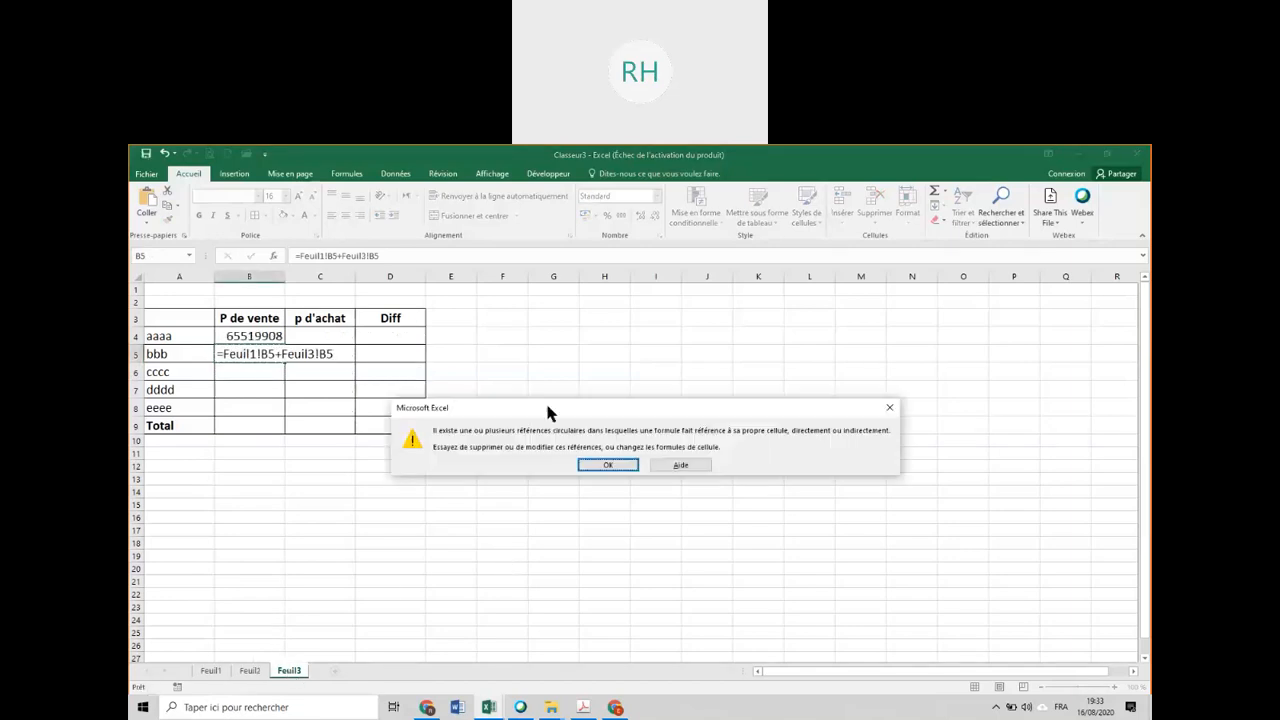
pyautogui.moveTo(580, 412); pyautogui.dragTo(448, 342)
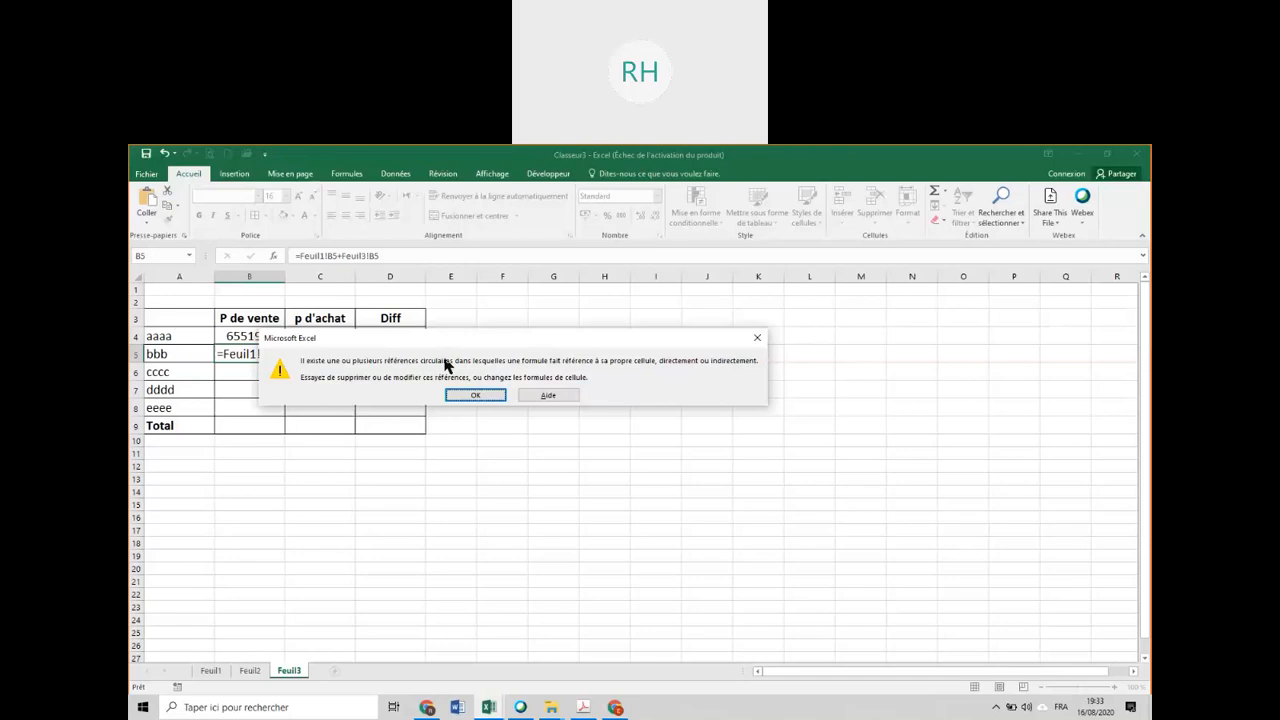
pyautogui.click(478, 395)
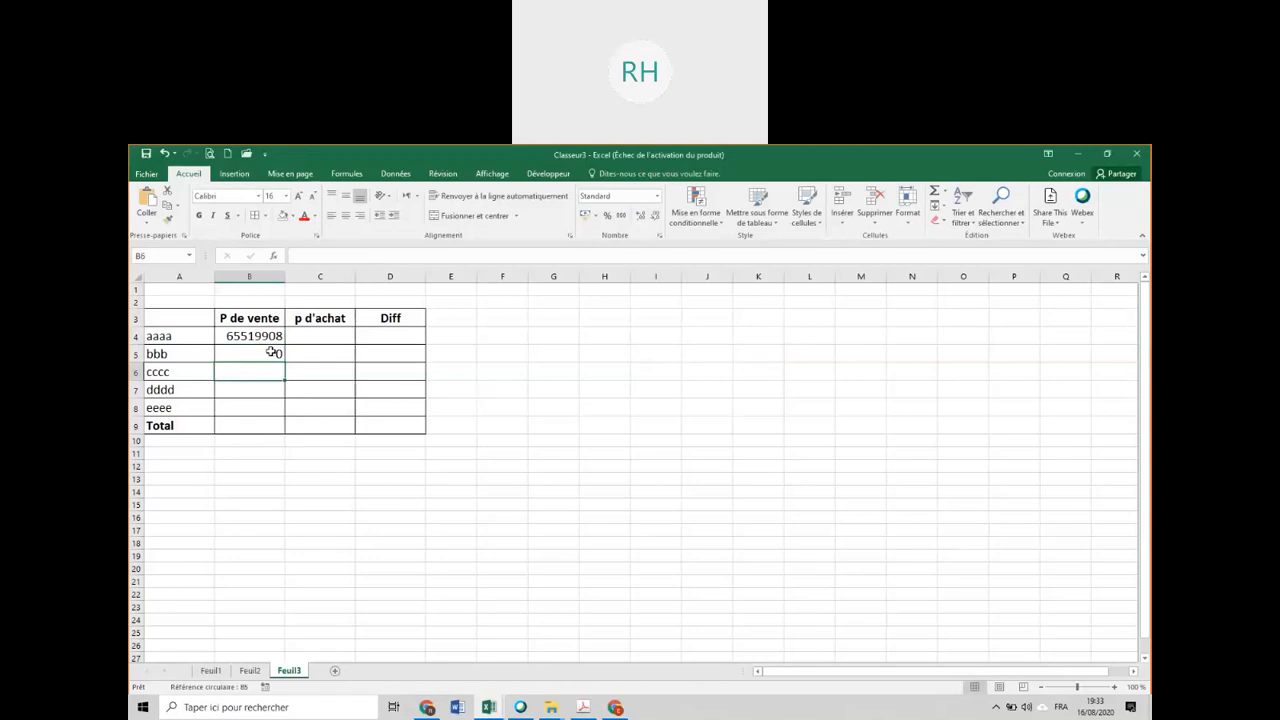
# Examine the sheet references in the B5 formula on Feuil3.
pyautogui.doubleClick(272, 352)
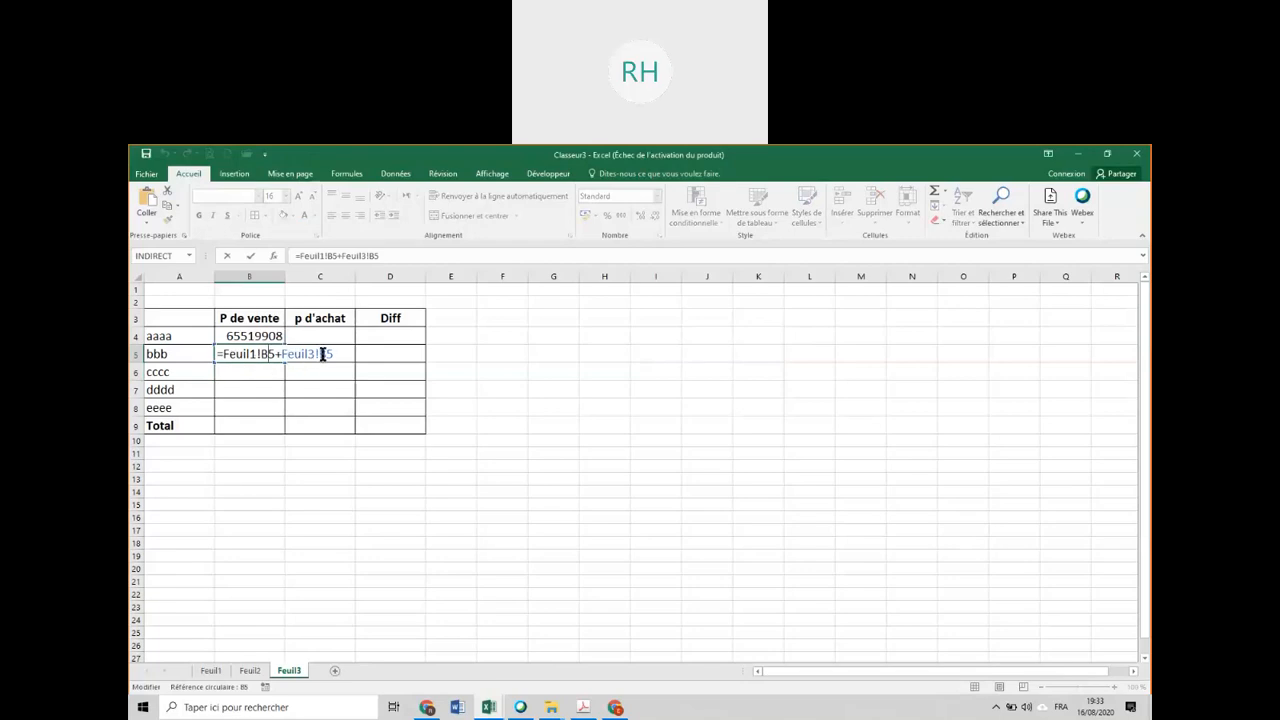
pyautogui.click(264, 354)
pyautogui.press('Return')
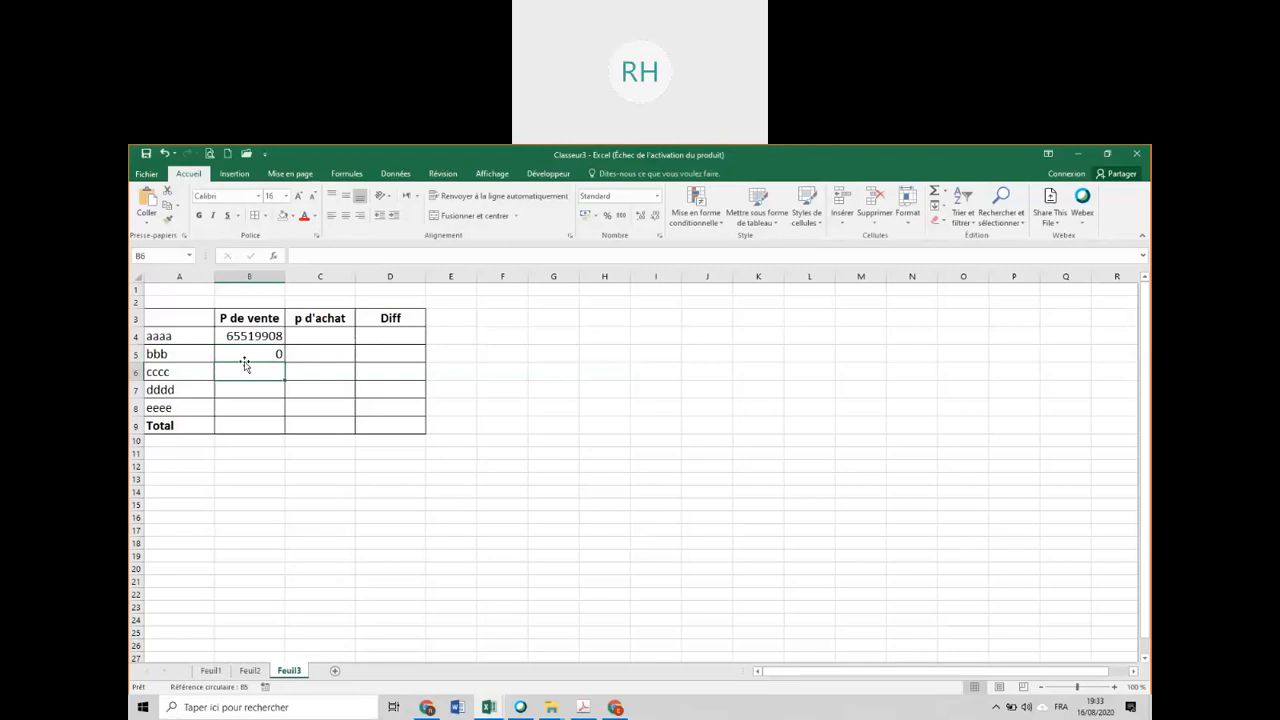
# Replace the B5 formula on Feuil3 with =Feuil1!B5+Feuil2!B5 to add both sheets' bbb selling prices.
pyautogui.click(262, 350)
pyautogui.write('=')
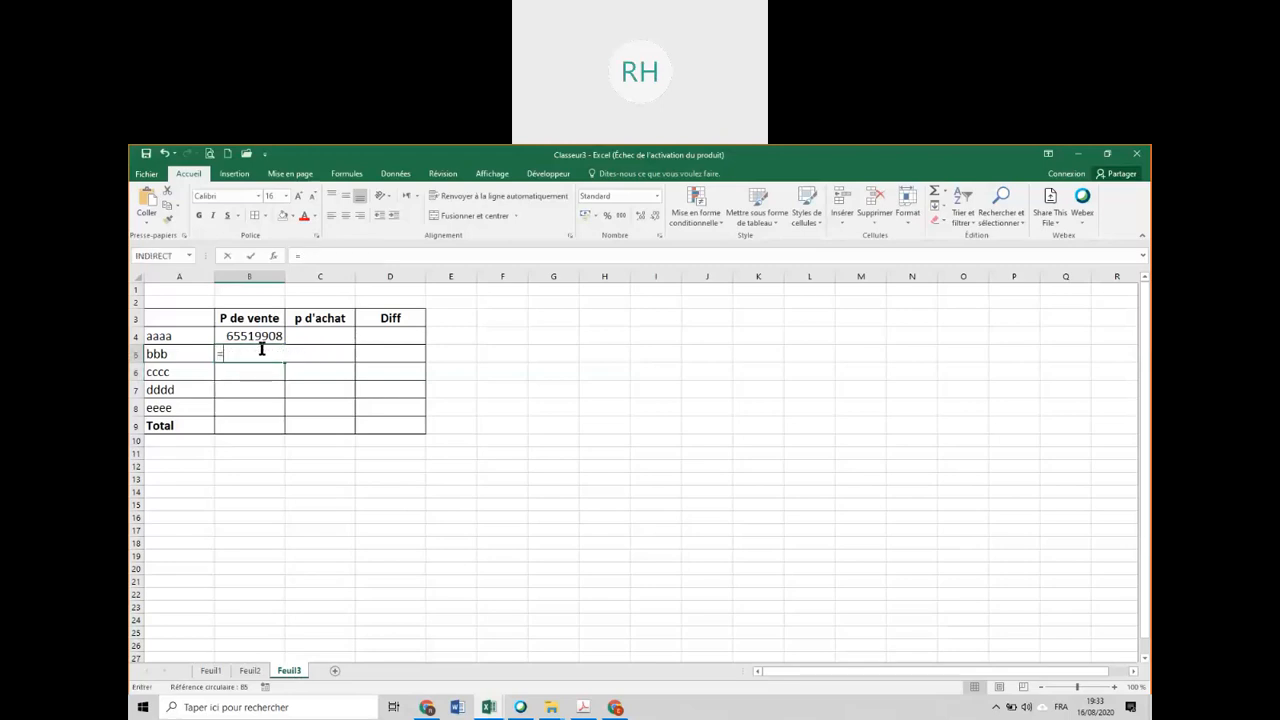
pyautogui.click(210, 670)
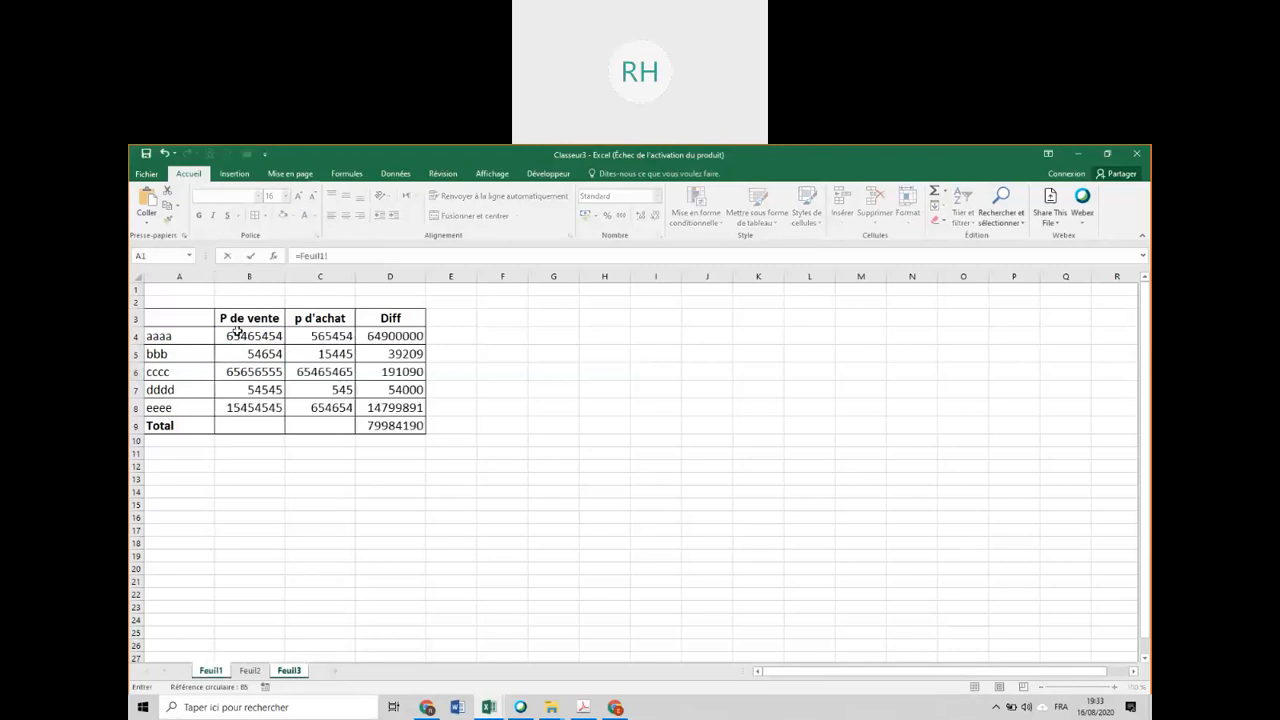
pyautogui.click(241, 355)
pyautogui.write('+')
pyautogui.click(245, 672)
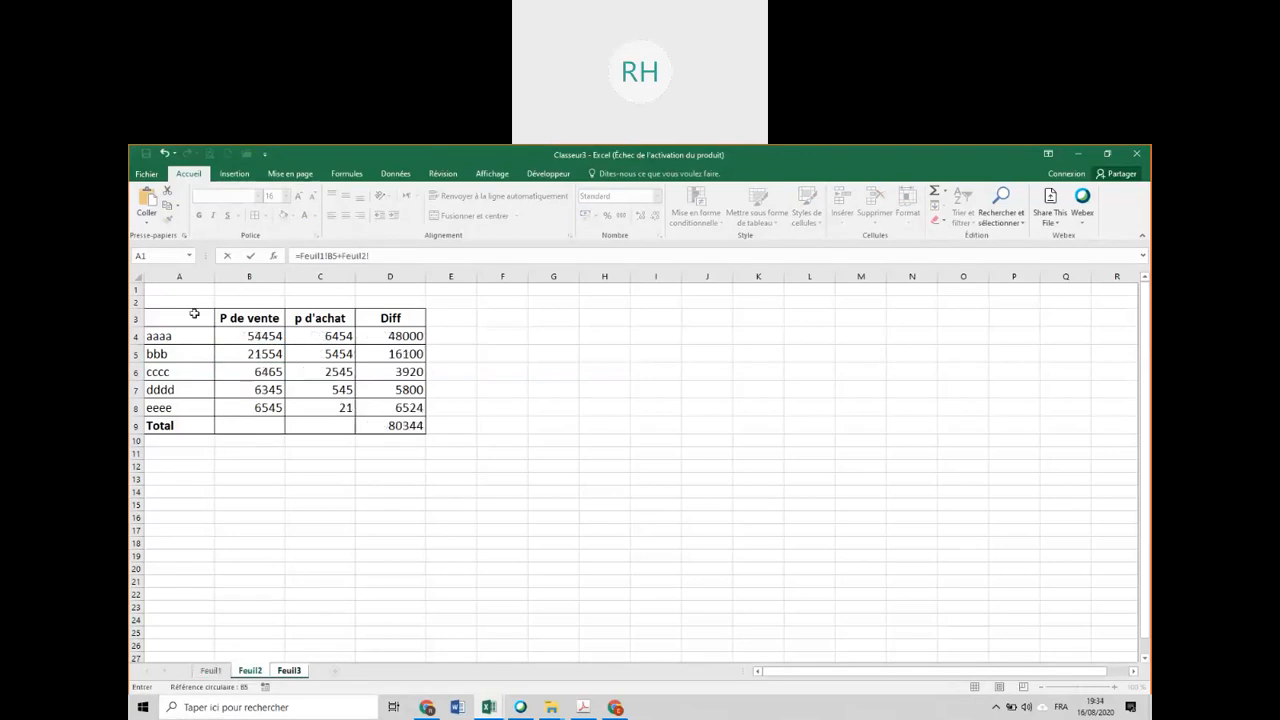
pyautogui.click(247, 354)
pyautogui.press('Return')
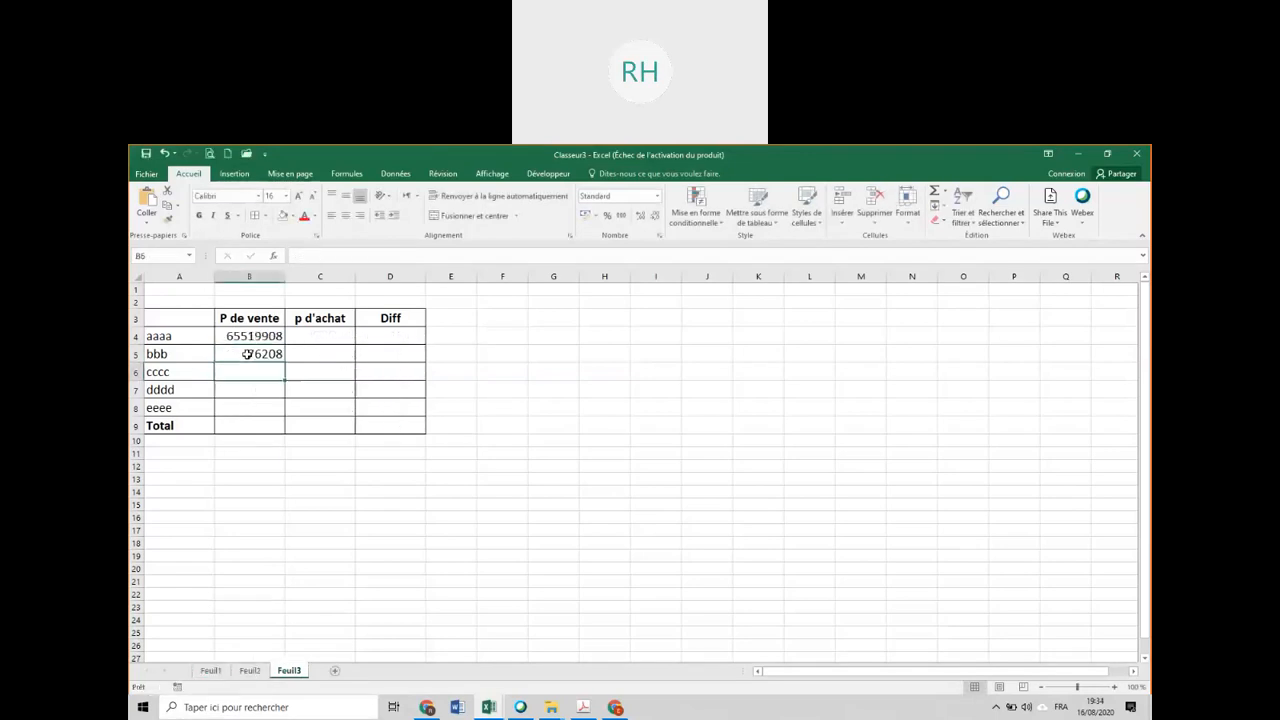
# Fill the B4 formula through B4:D8 on Feuil3, and total the differences in D4:D8 with AutoSum.
pyautogui.click(273, 338)
pyautogui.moveTo(278, 338); pyautogui.dragTo(414, 417)
pyautogui.click(392, 350)
pyautogui.moveTo(400, 337); pyautogui.dragTo(405, 407)
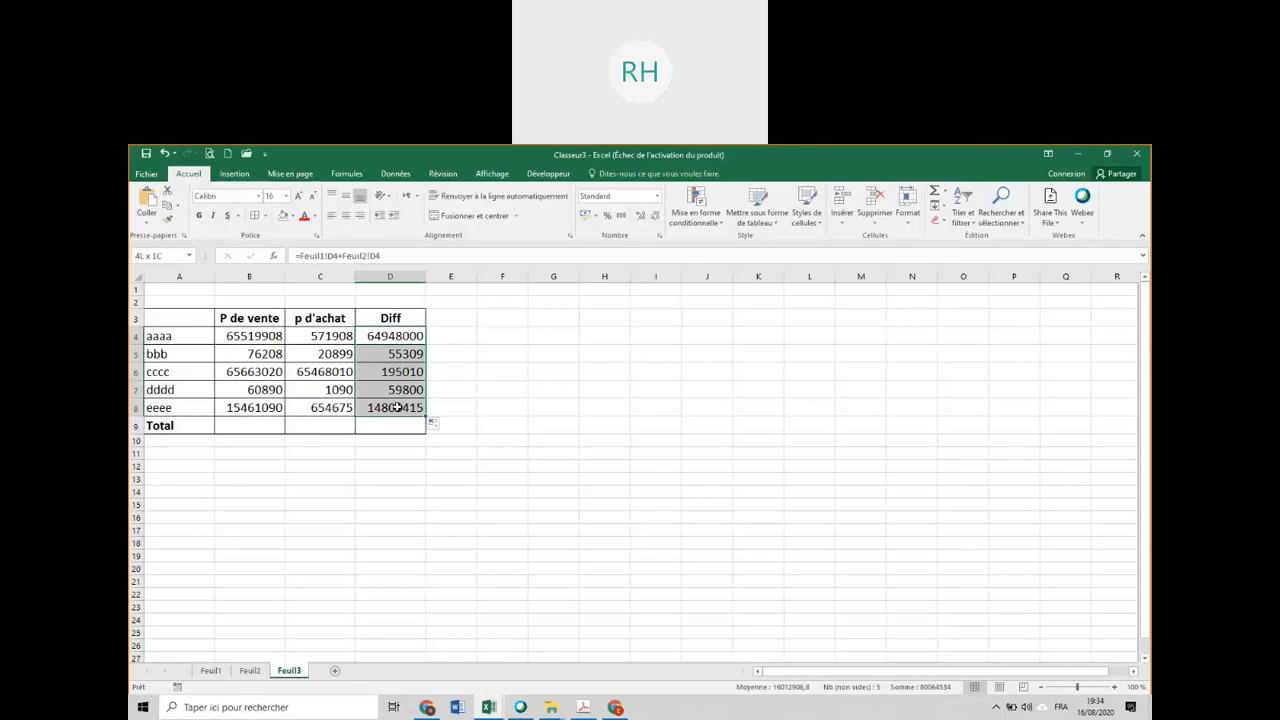
pyautogui.click(926, 196)
# Examine the filled formula for the cccc purchase price in C6 on Feuil3.
pyautogui.click(311, 371)
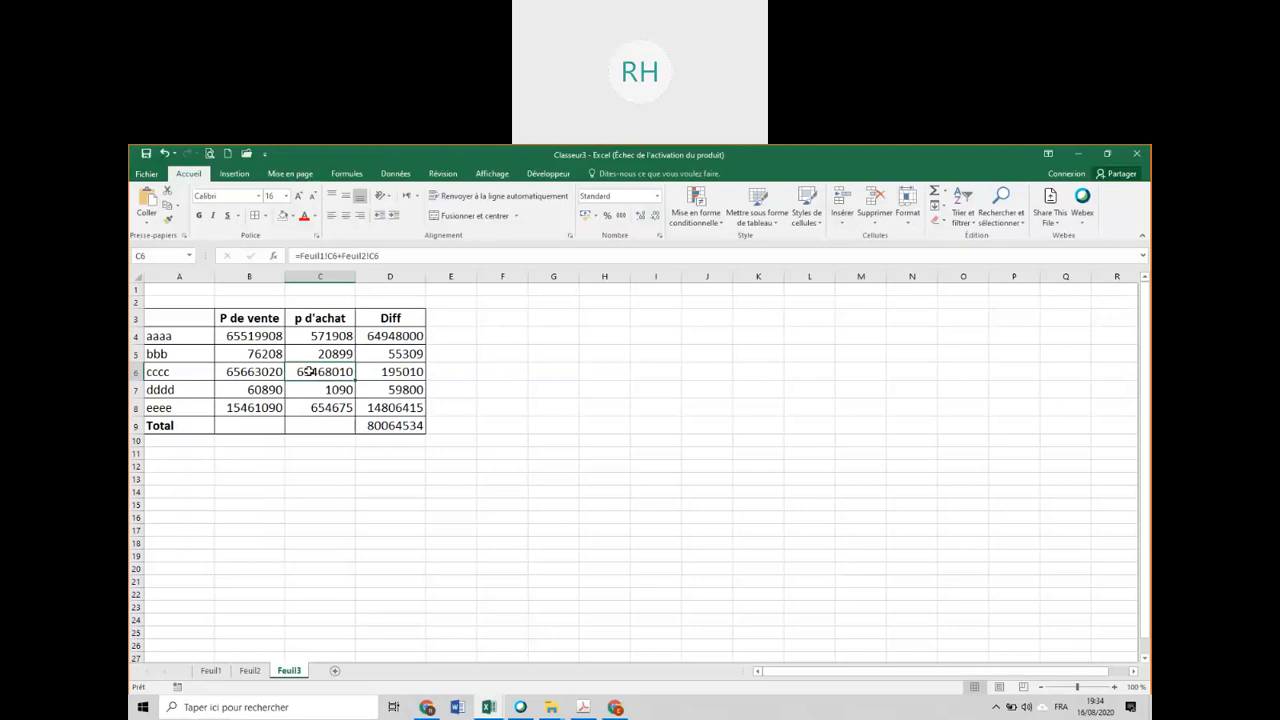
pyautogui.doubleClick(321, 373)
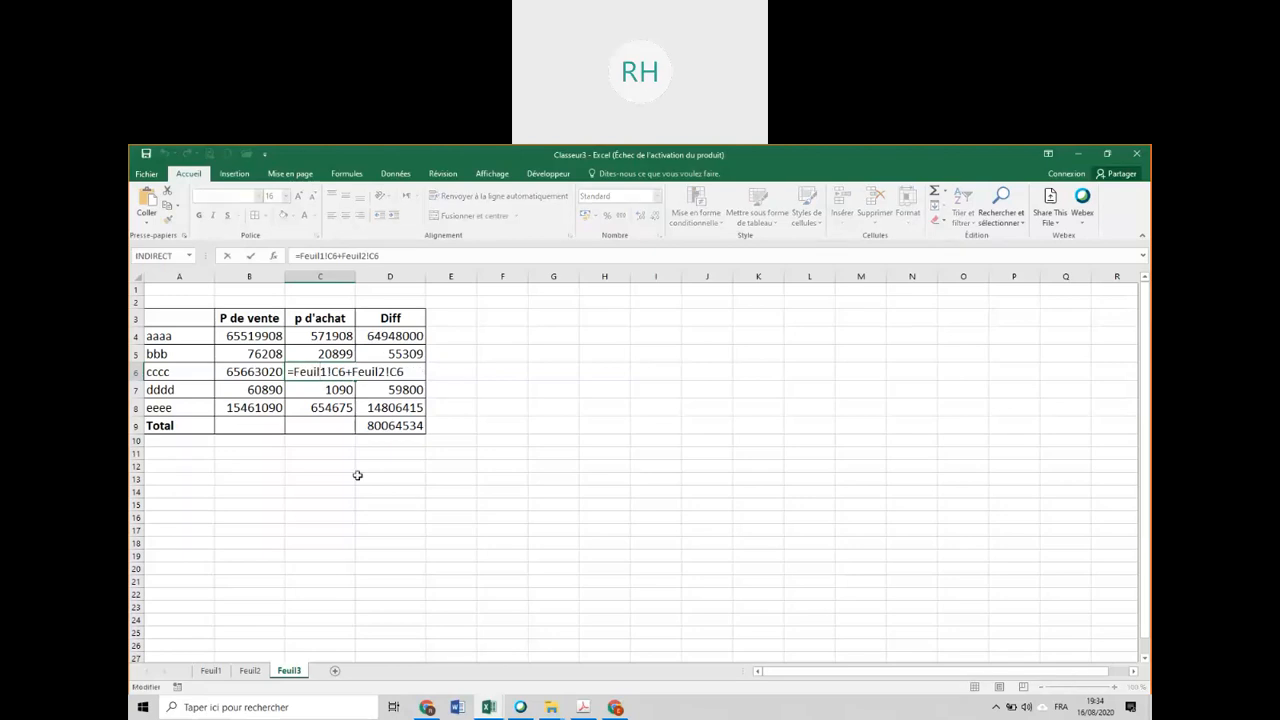
pyautogui.press('Return')
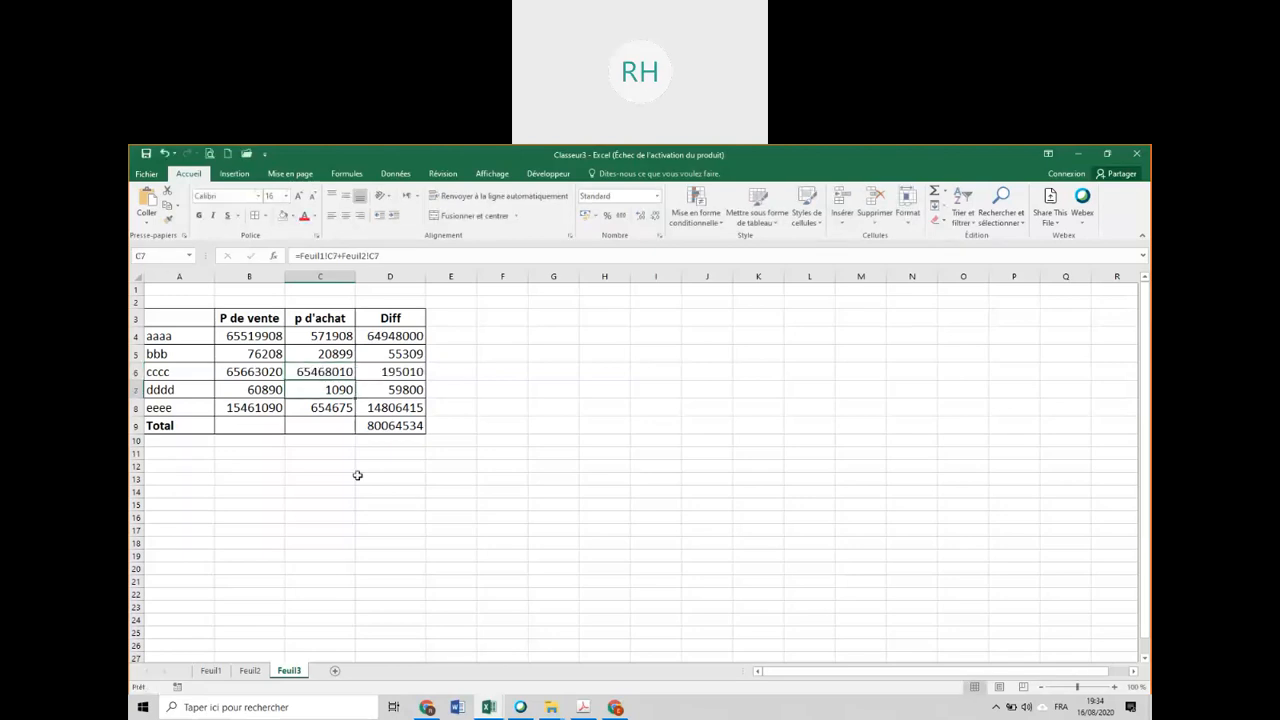
# Trace the precedents of the cccc difference in D6 on Feuil3, and remove the tracer arrows.
pyautogui.click(413, 372)
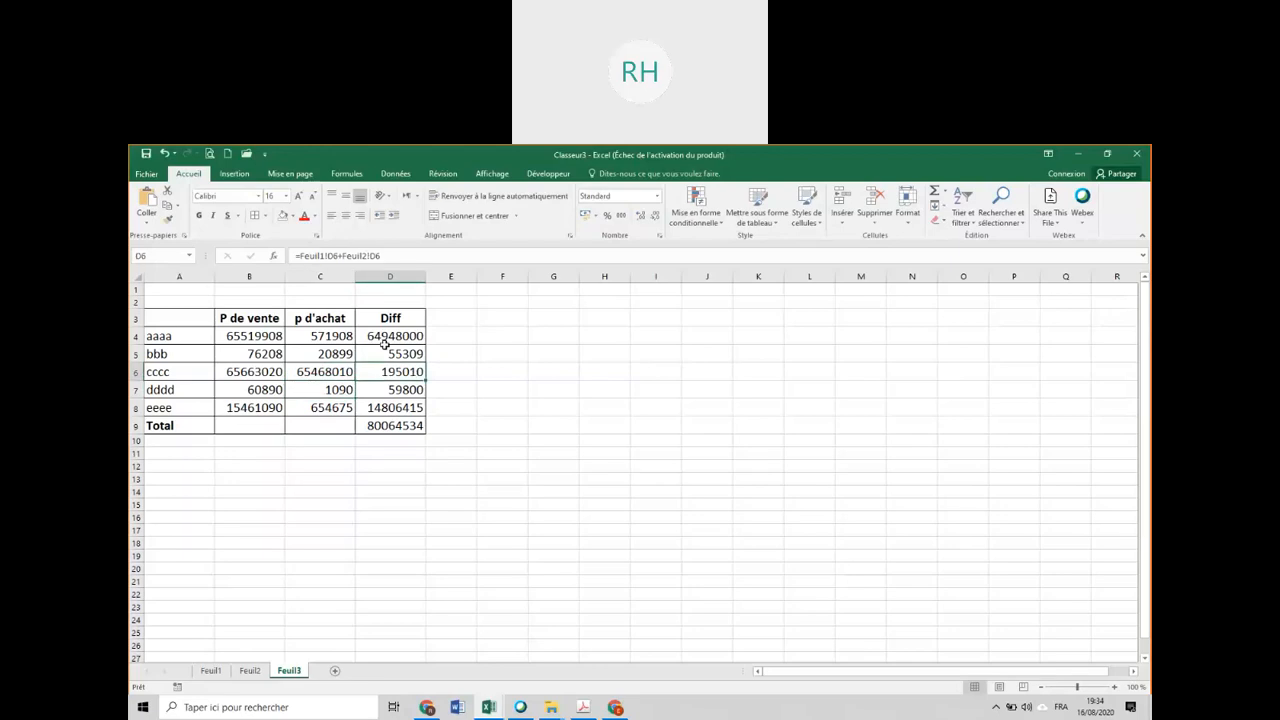
pyautogui.click(396, 174)
pyautogui.click(358, 178)
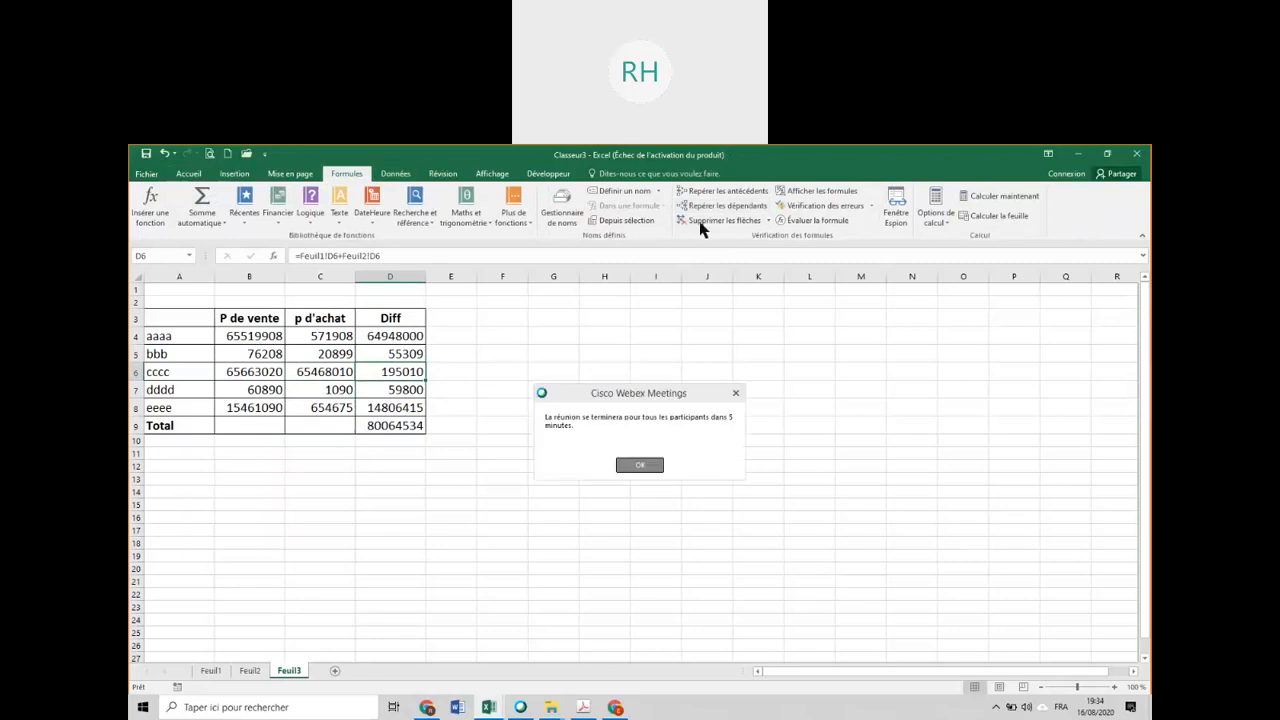
pyautogui.click(634, 464)
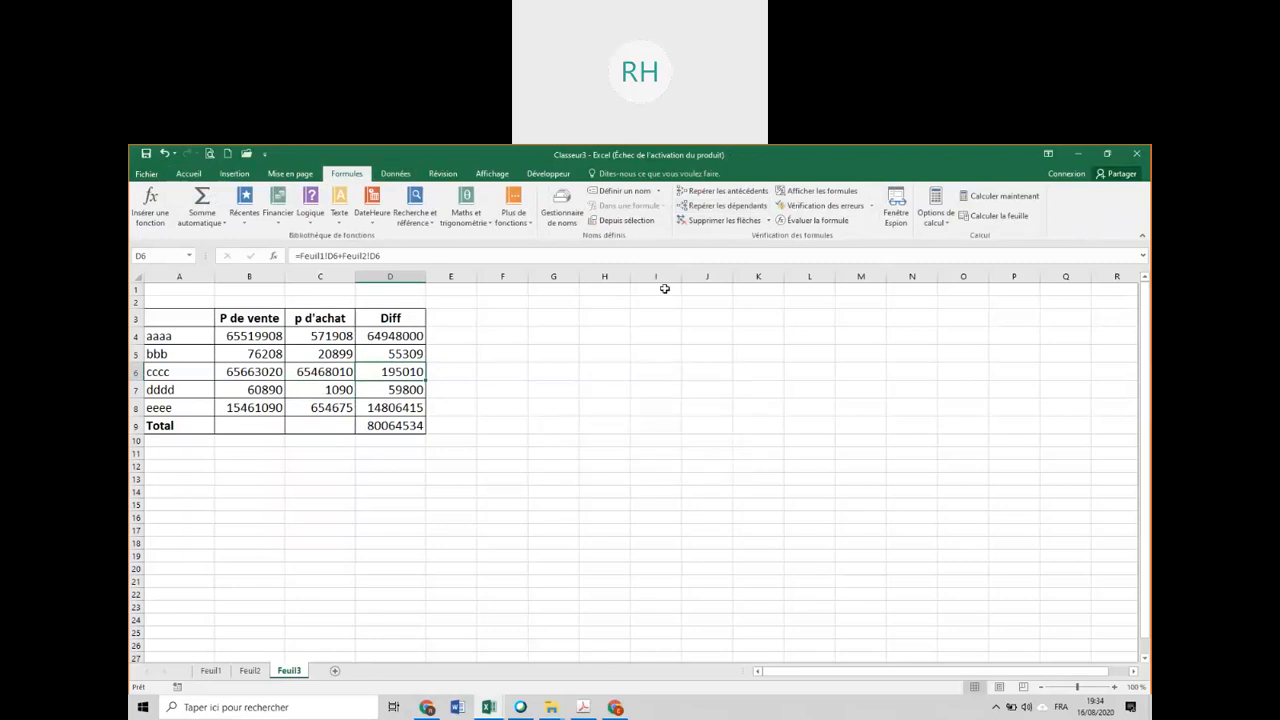
pyautogui.click(753, 196)
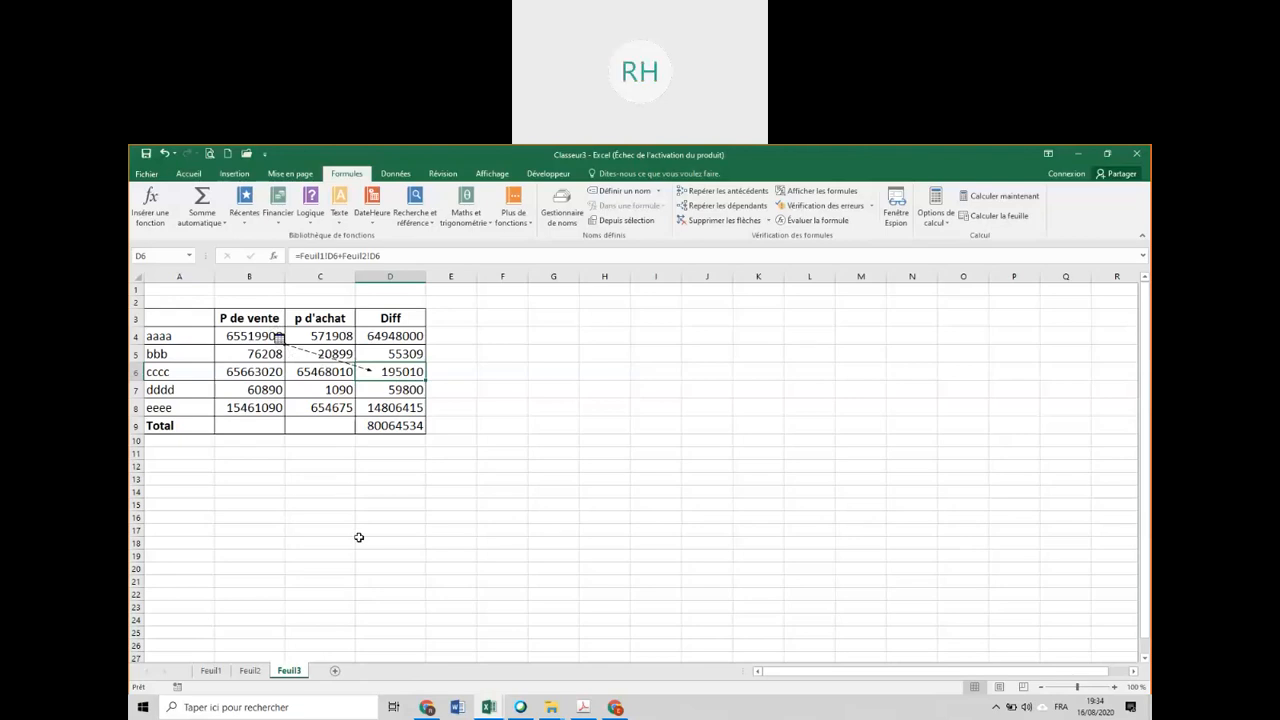
pyautogui.click(709, 221)
# Add a new blank sheet after Feuil3.
pyautogui.click(335, 672)
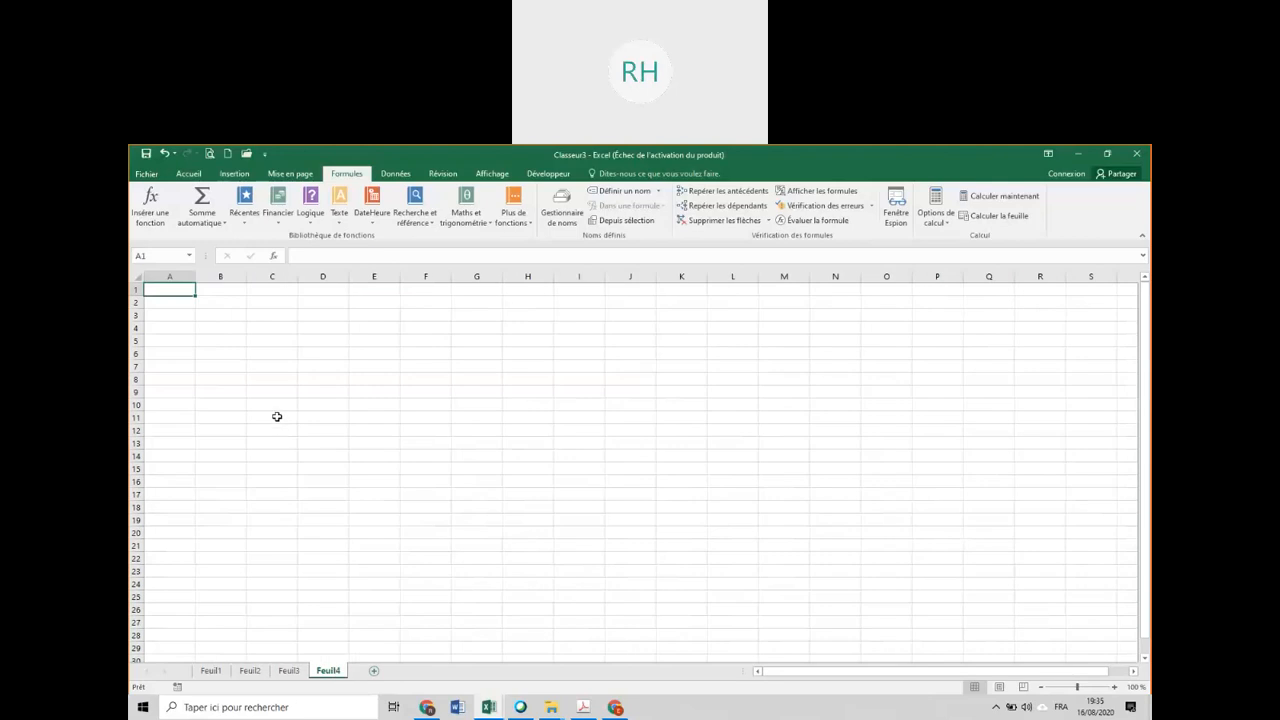
pyautogui.click(229, 358)
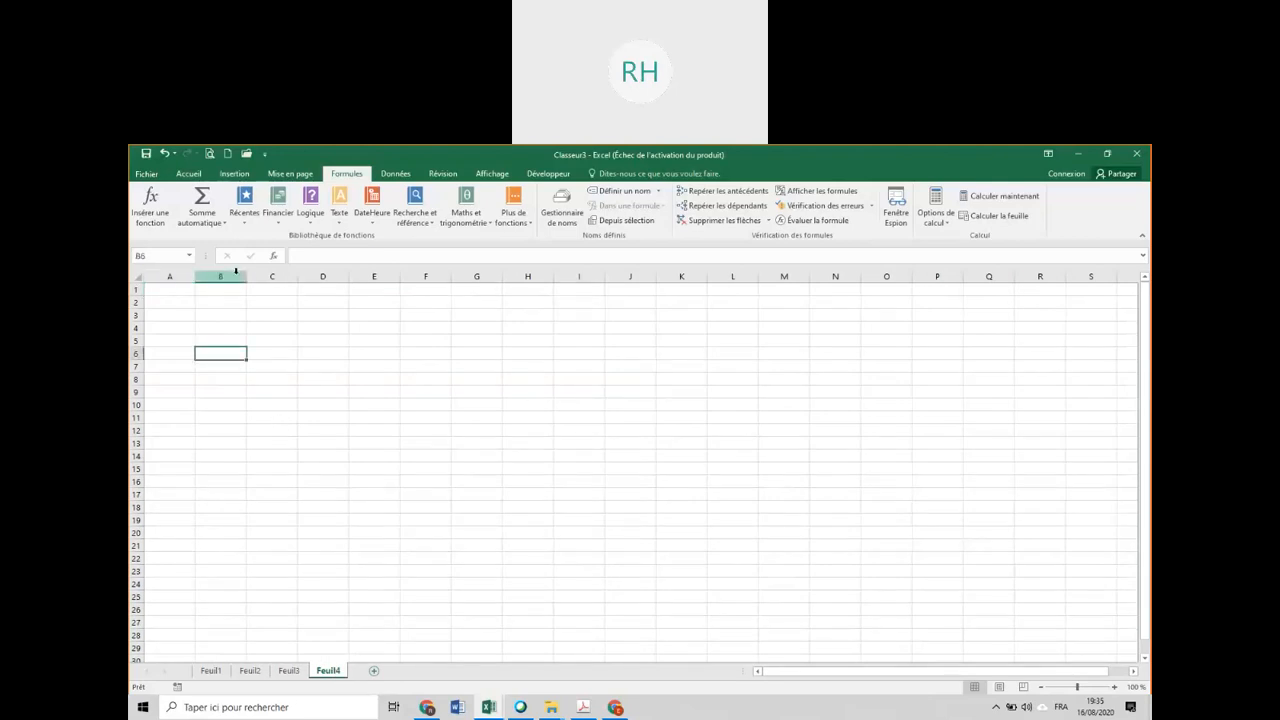
pyautogui.click(394, 174)
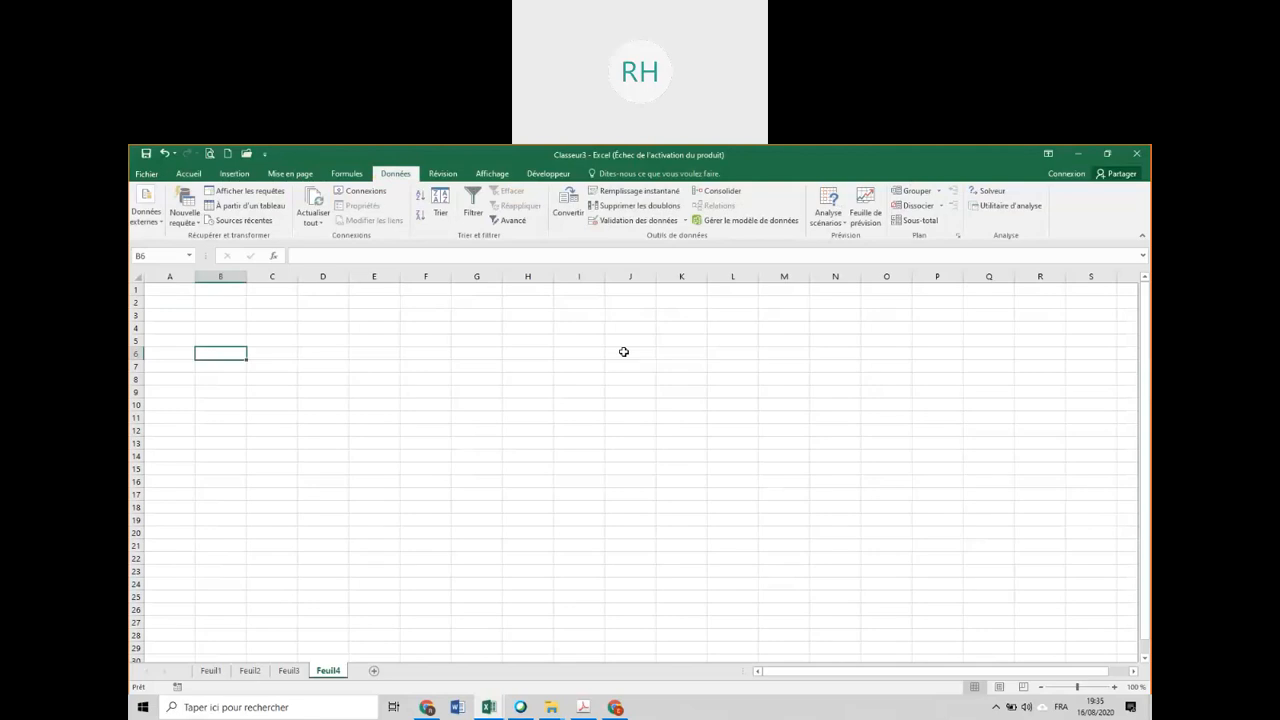
pyautogui.click(722, 191)
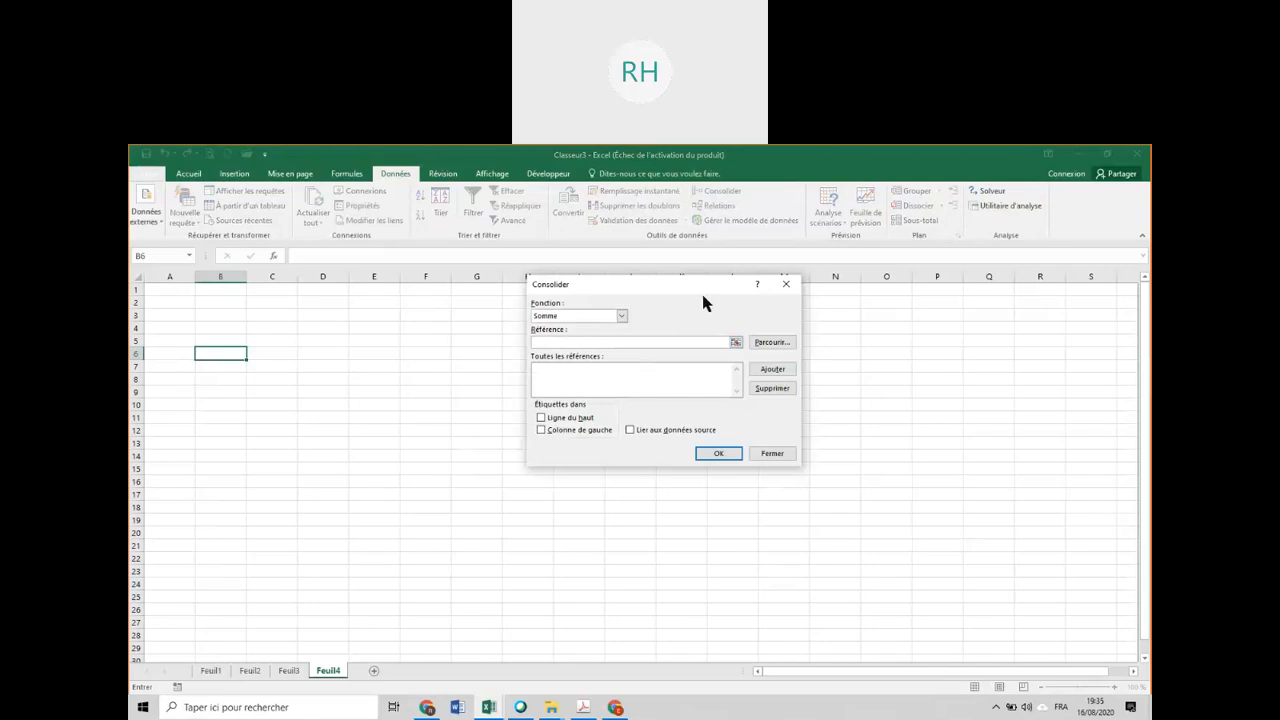
pyautogui.click(621, 316)
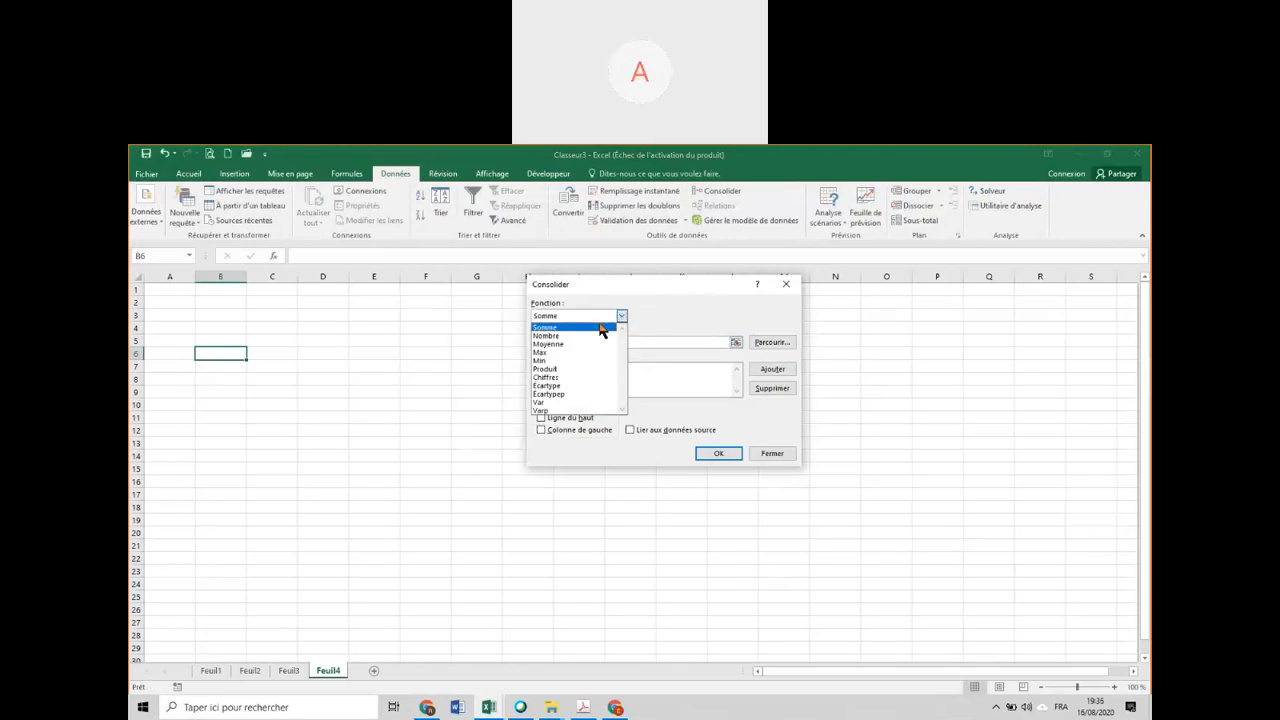
pyautogui.click(604, 328)
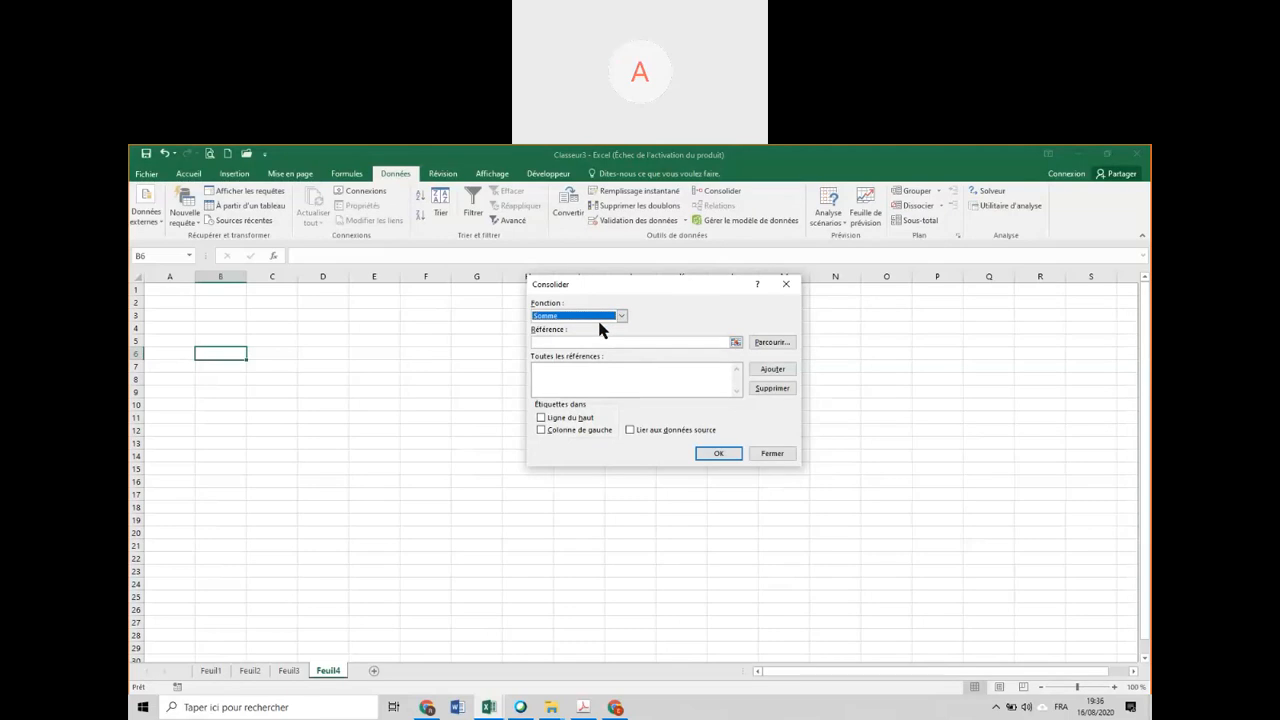
pyautogui.click(551, 341)
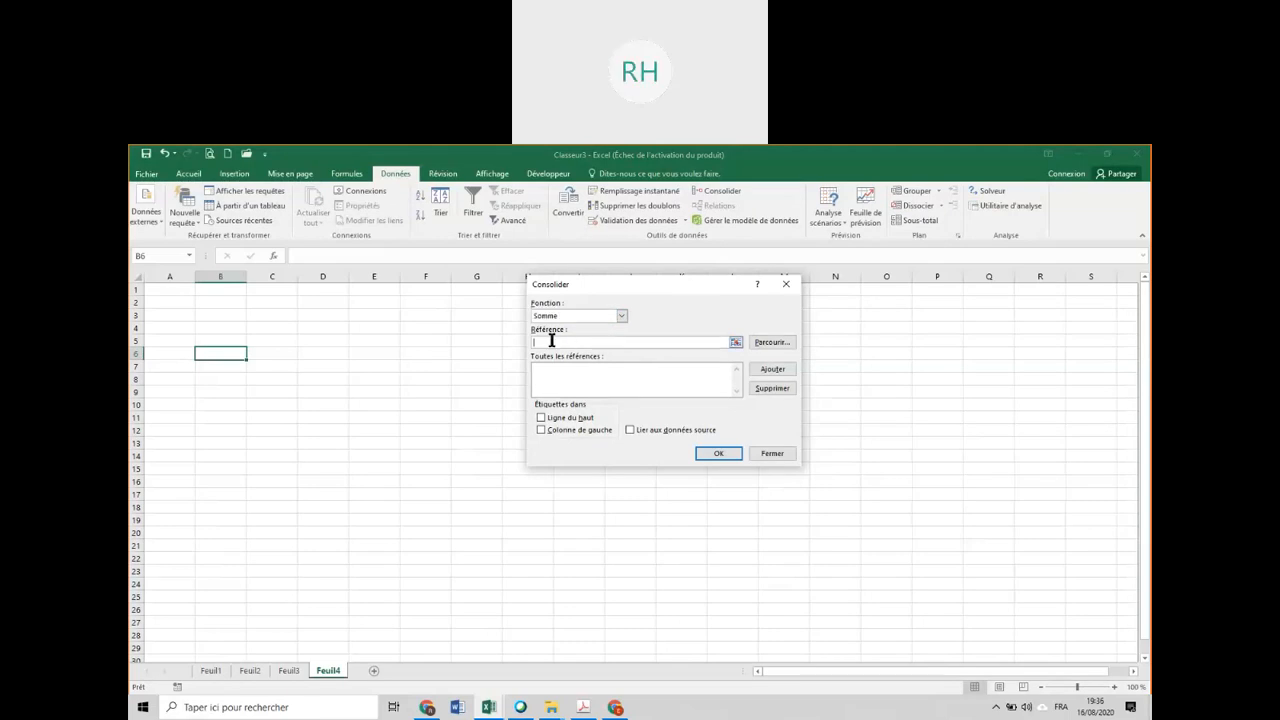
pyautogui.click(786, 287)
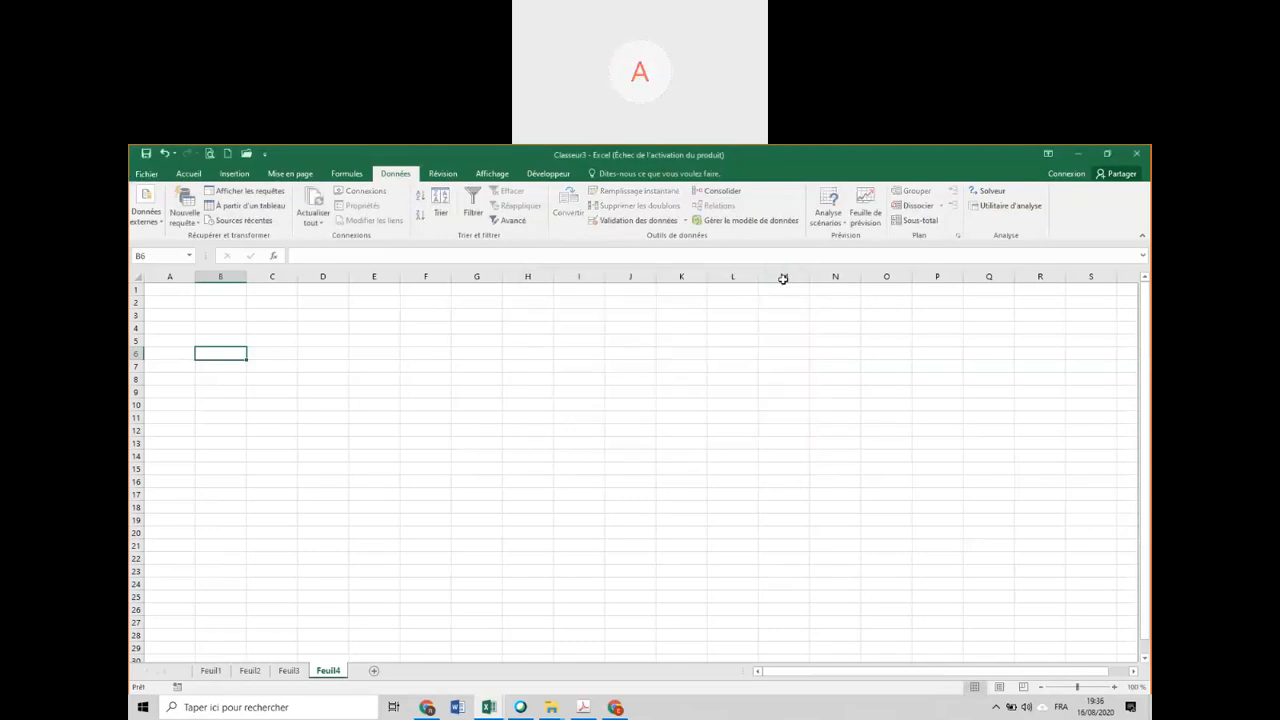
# Copy the summary table A3:D9 from Feuil3 and paste it at A4 on Feuil4.
pyautogui.click(288, 671)
pyautogui.moveTo(187, 318); pyautogui.dragTo(397, 421)
pyautogui.hotkey('ctrl', 'c')
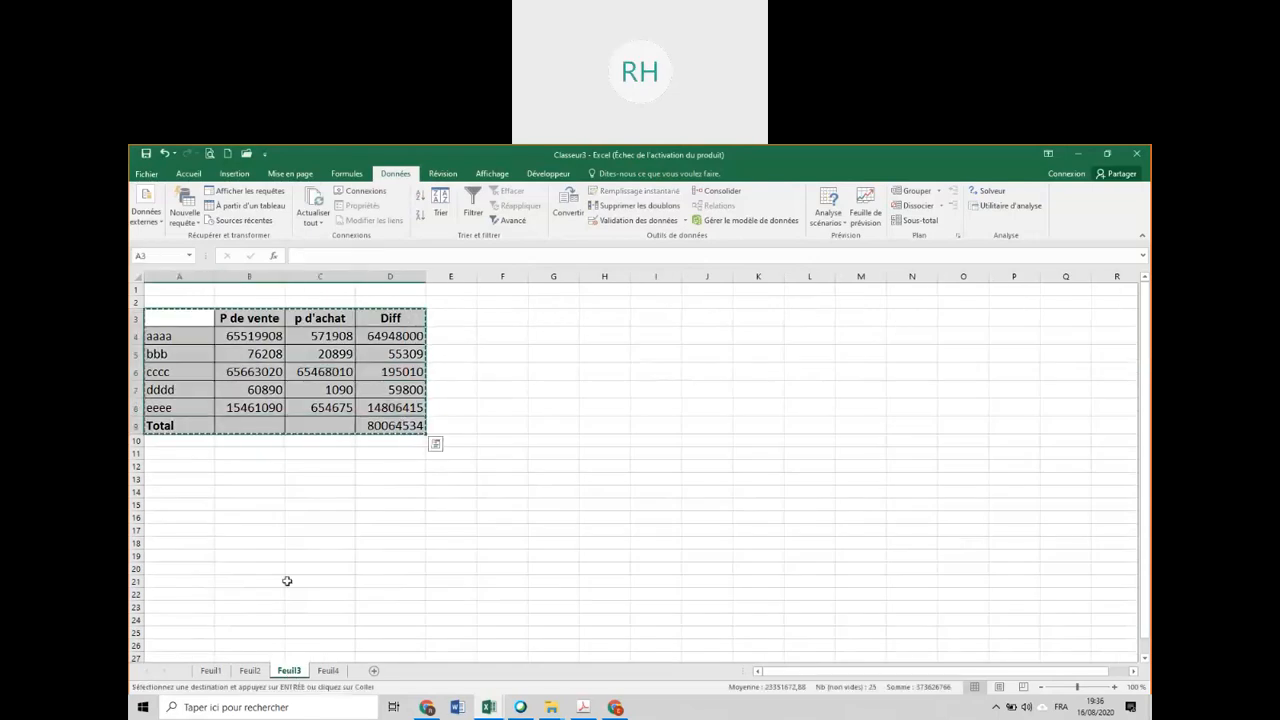
pyautogui.click(328, 671)
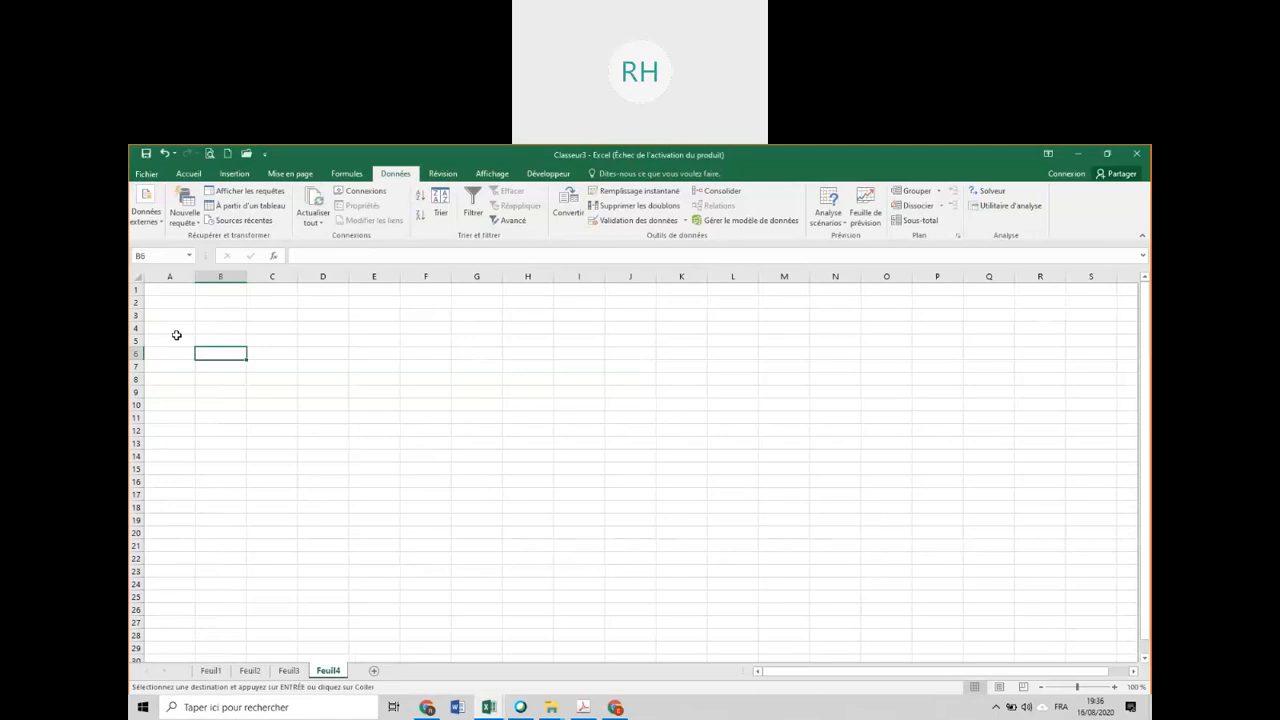
pyautogui.click(176, 330)
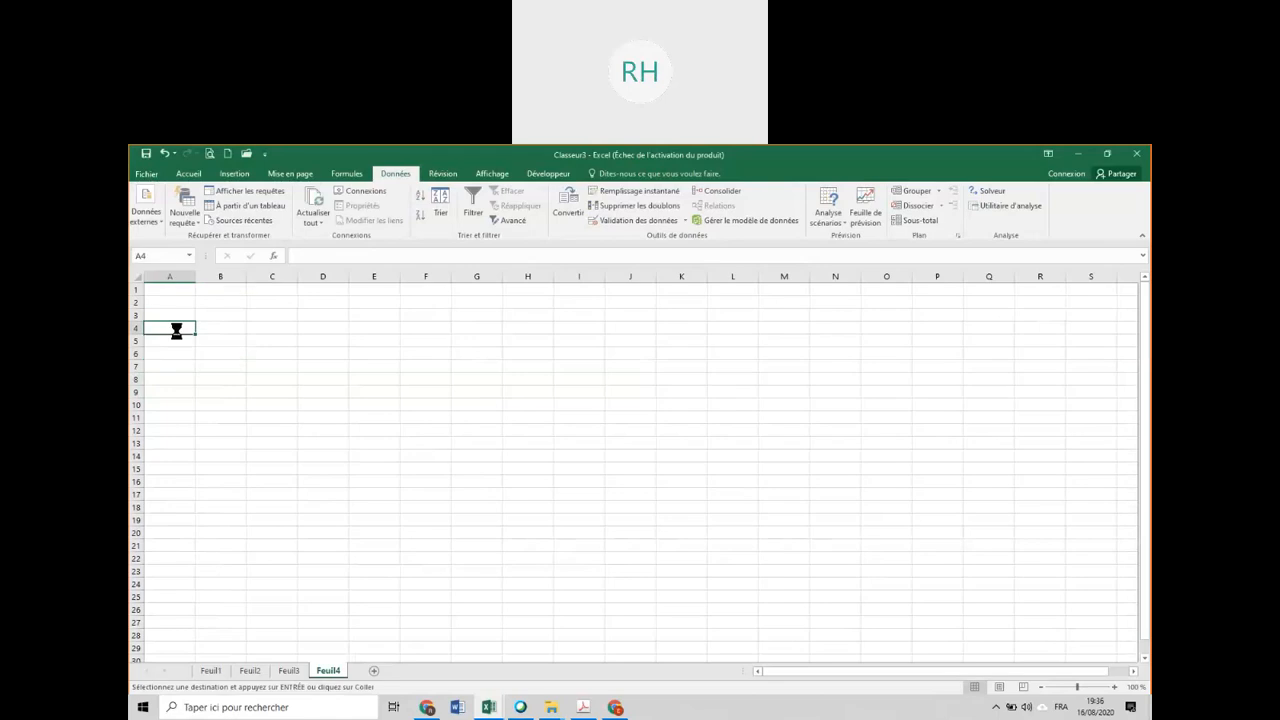
pyautogui.hotkey('ctrl', 'v')
# Clear the pasted figures in B5:D10 on Feuil4, and widen columns B to D to fit their headings.
pyautogui.moveTo(211, 346); pyautogui.dragTo(318, 437)
pyautogui.press('Delete')
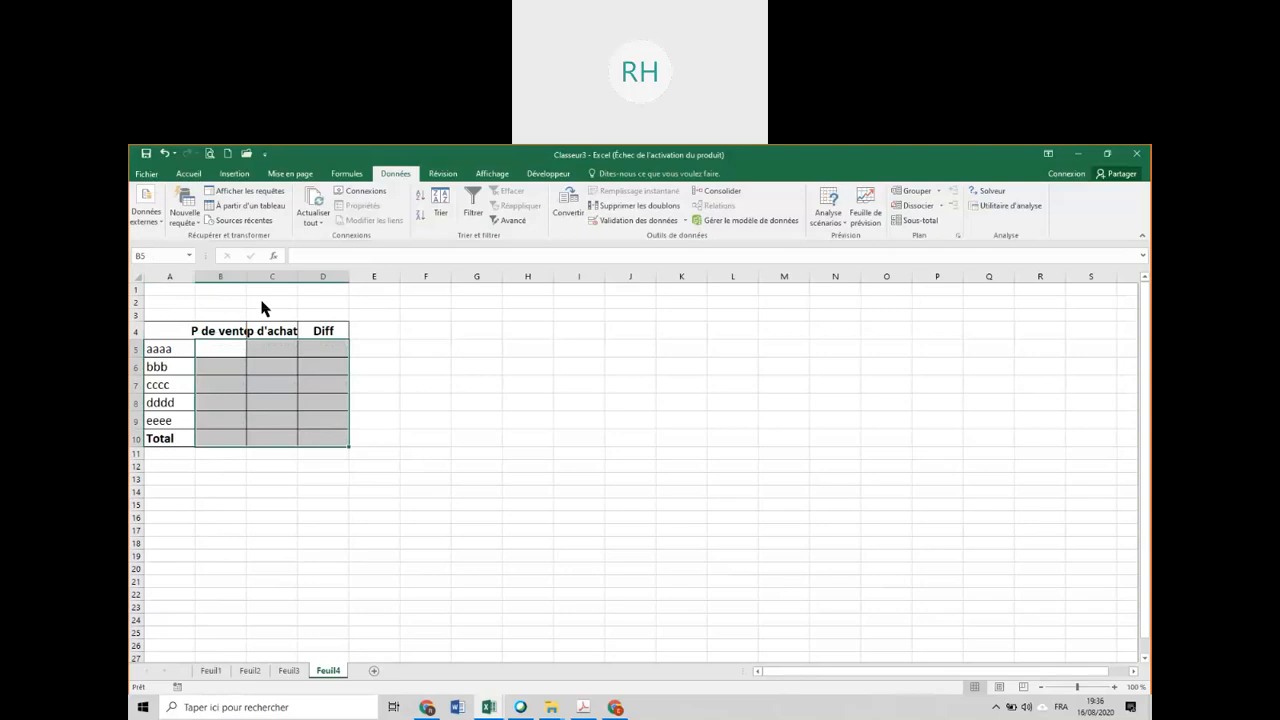
pyautogui.moveTo(247, 277); pyautogui.dragTo(449, 277)
# Consolidate Feuil1!B4:D9 and Feuil2!B4:D9 with the Somme function into the empty table starting at B5 on Feuil4.
pyautogui.click(247, 349)
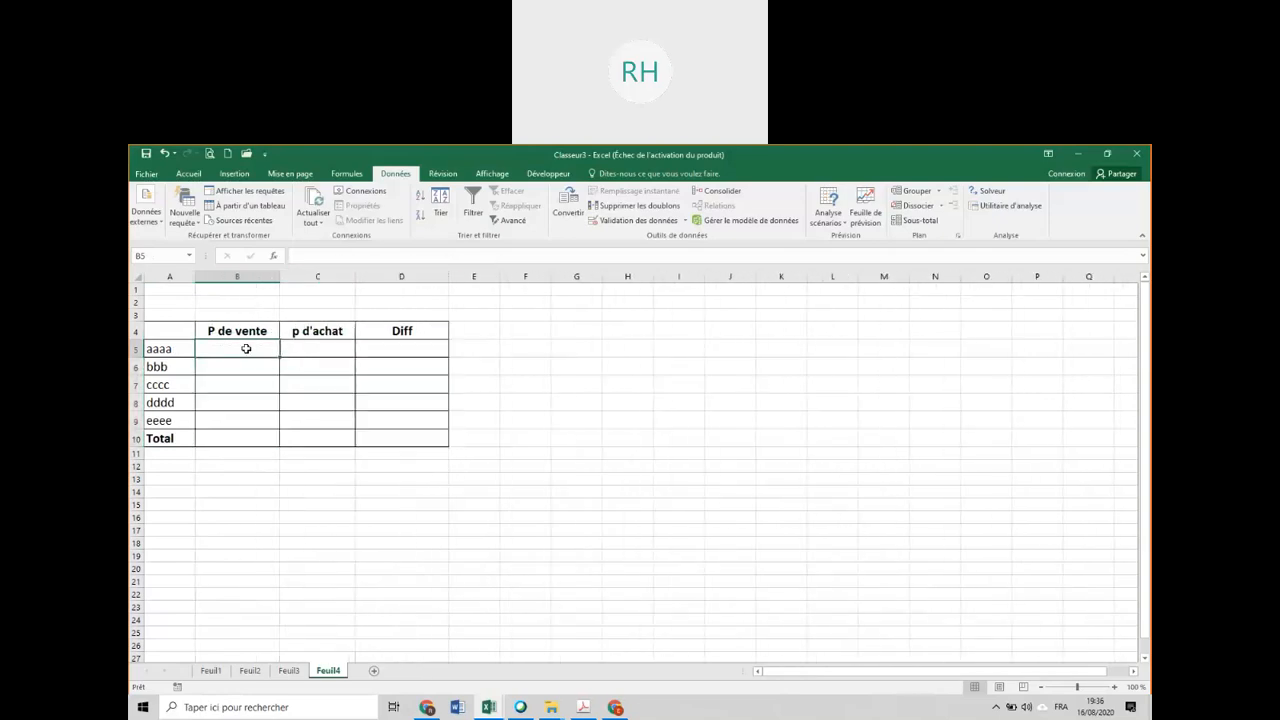
pyautogui.click(738, 194)
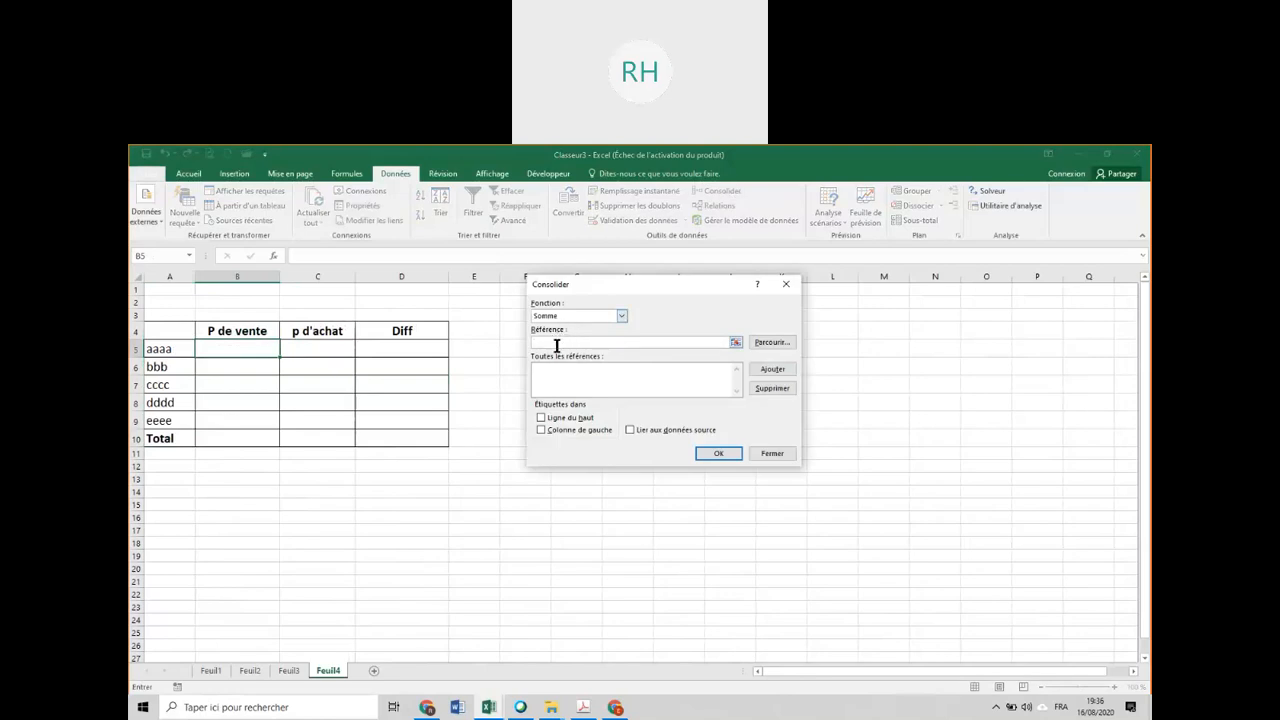
pyautogui.click(212, 671)
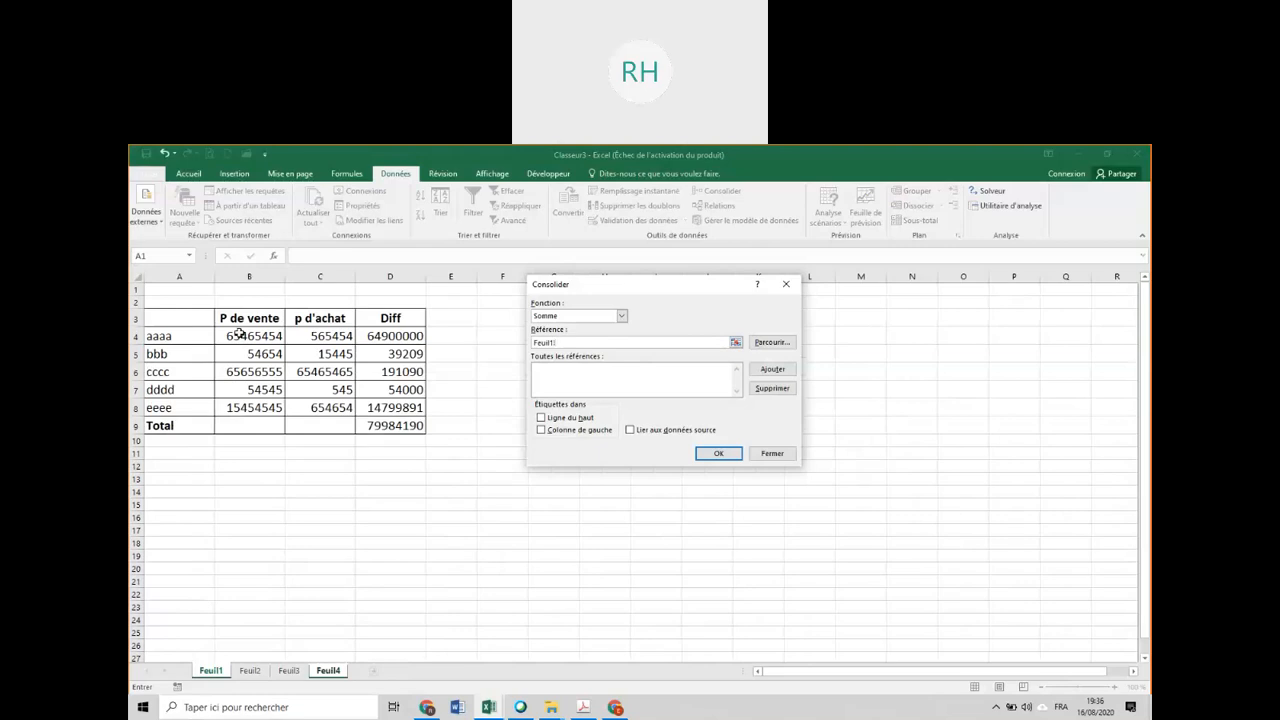
pyautogui.moveTo(240, 333); pyautogui.dragTo(390, 426)
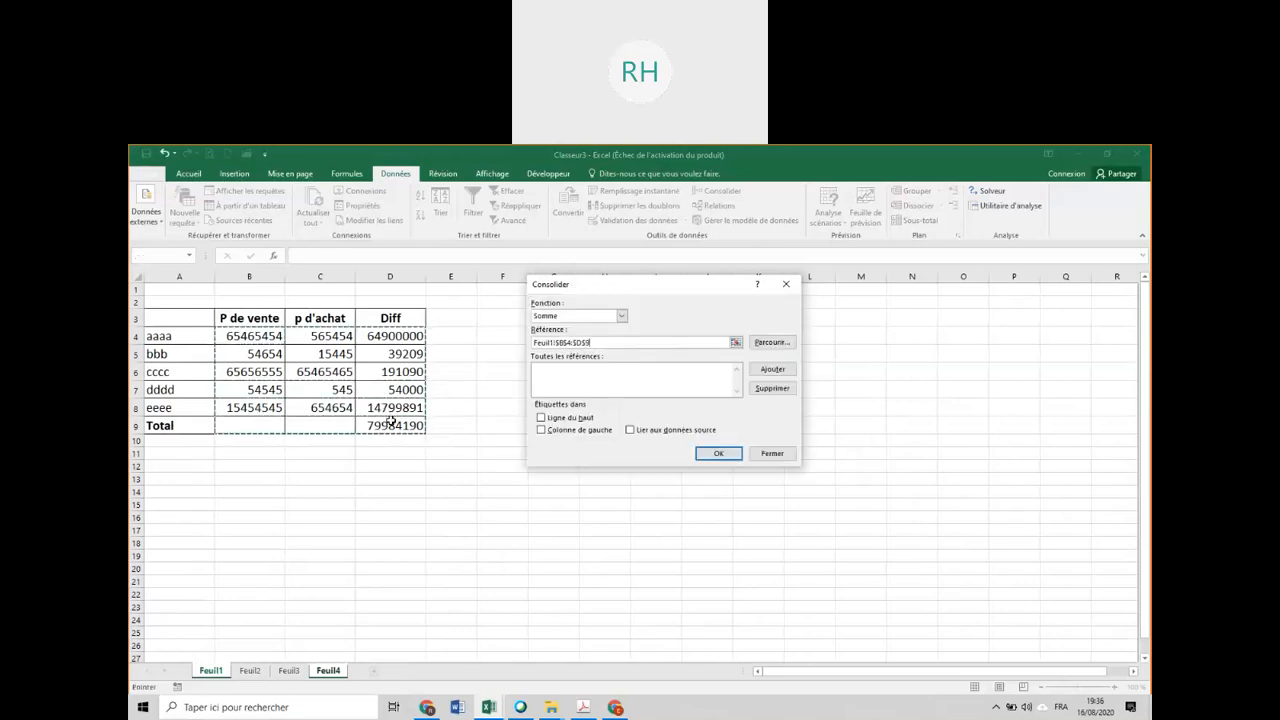
pyautogui.click(773, 370)
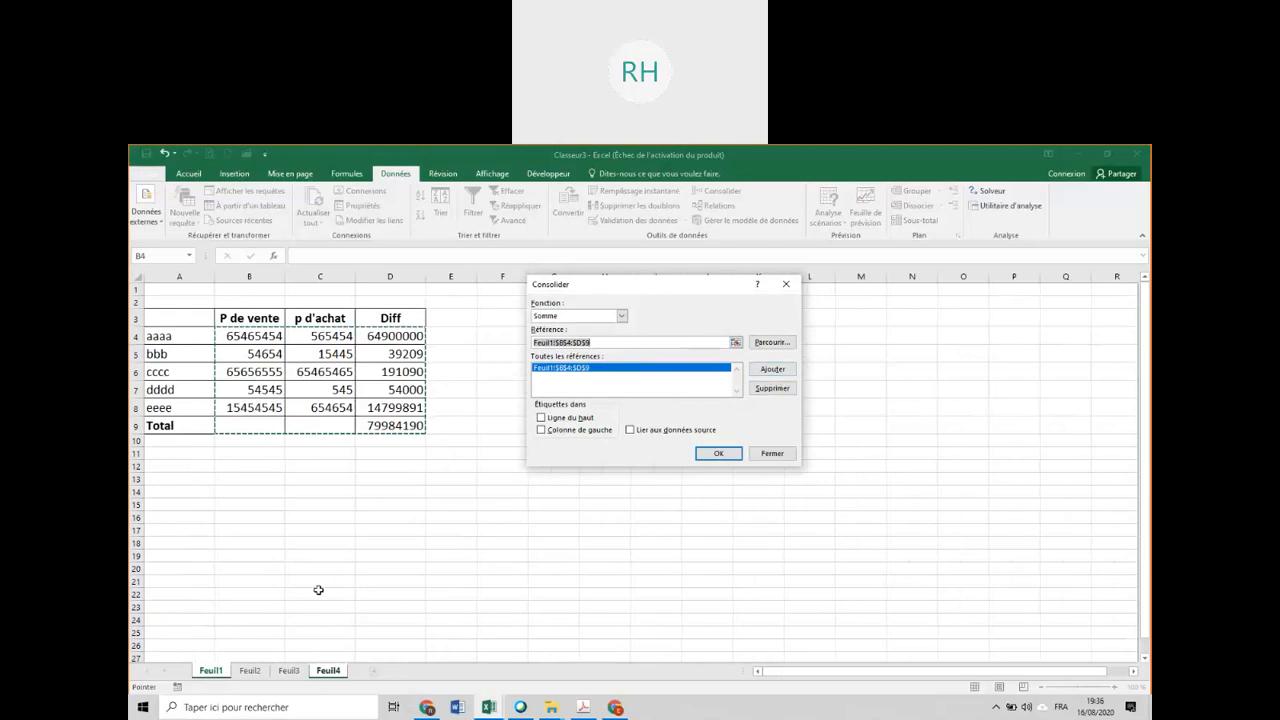
pyautogui.click(250, 670)
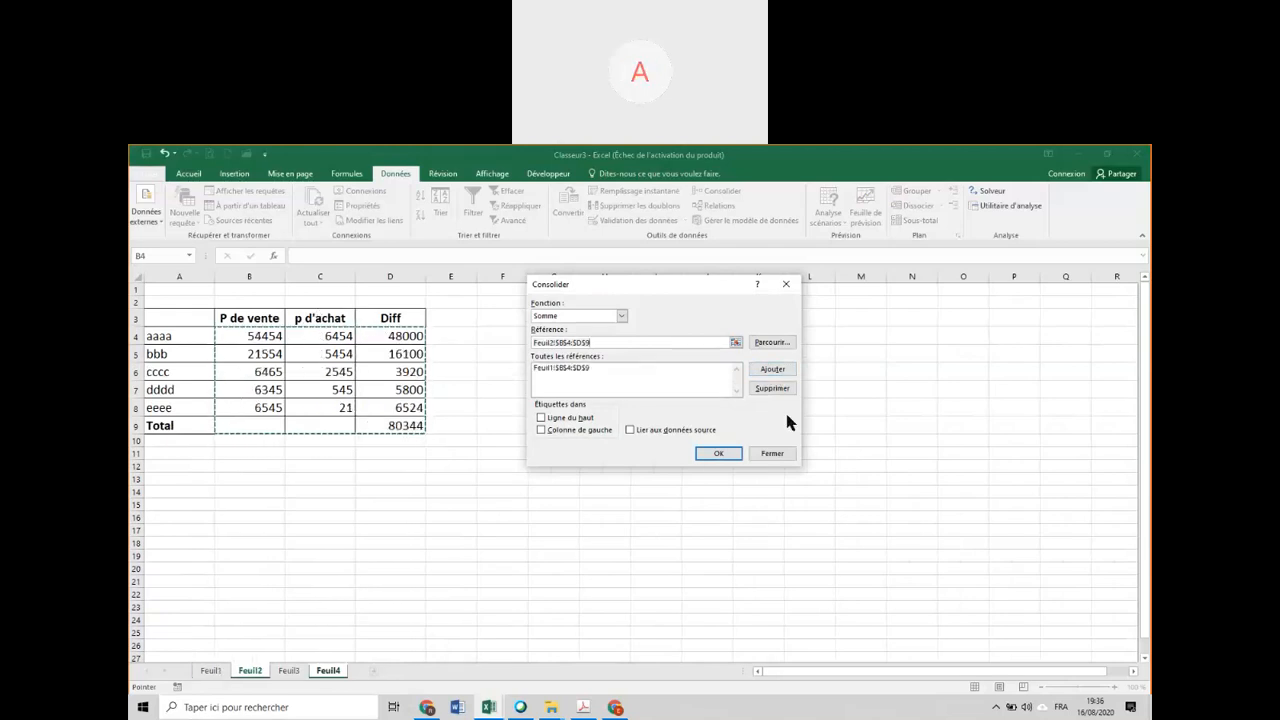
pyautogui.click(771, 371)
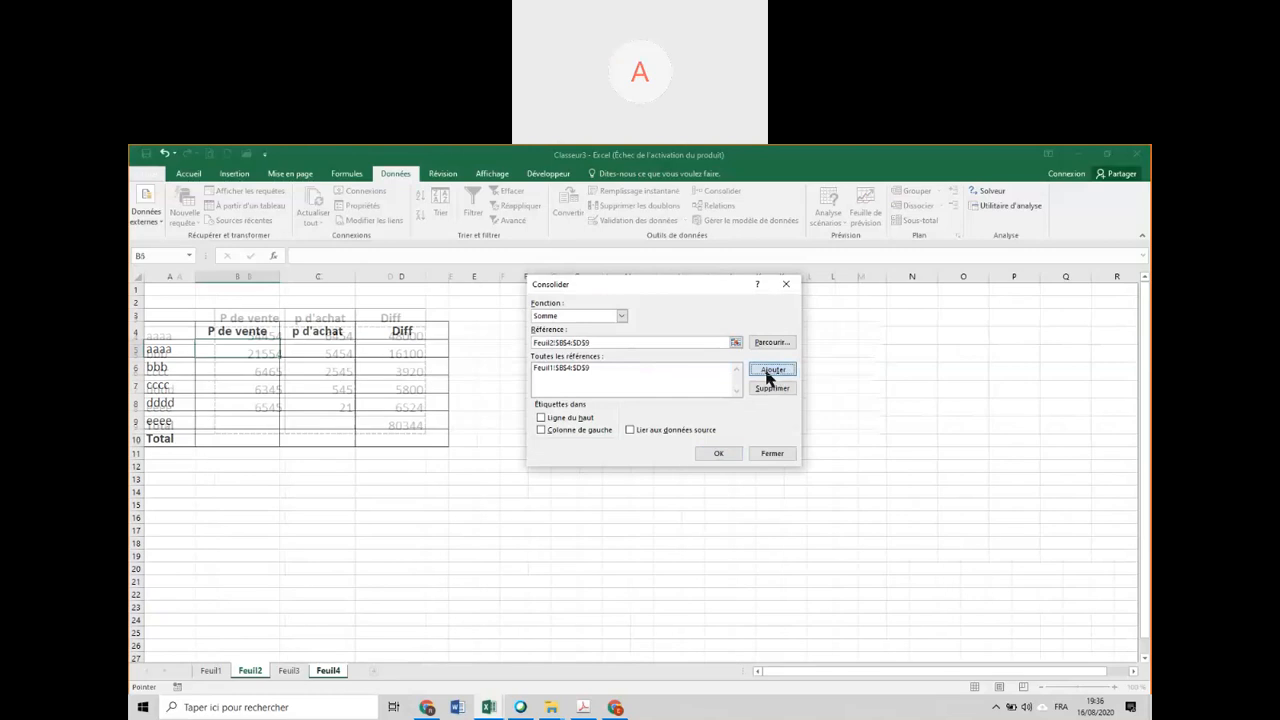
pyautogui.click(718, 455)
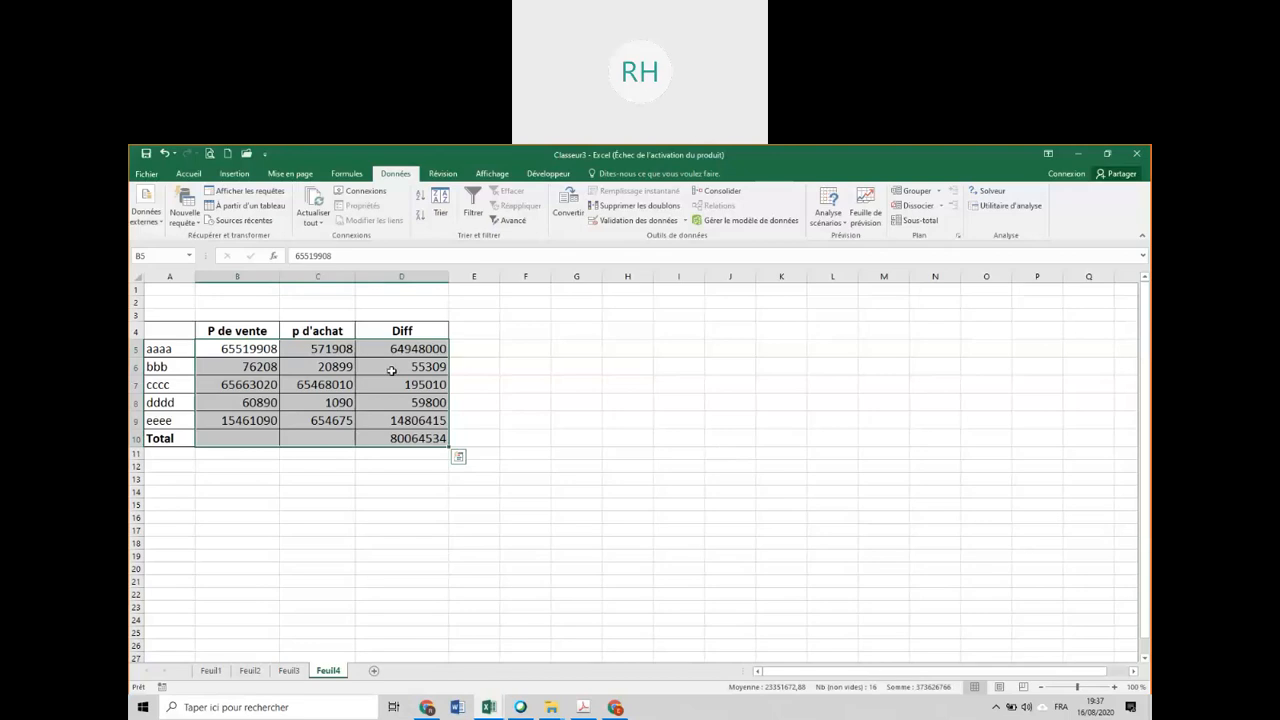
# Compare the consolidated figures on Feuil4 with the source tables on Feuil1 and Feuil2.
pyautogui.click(236, 395)
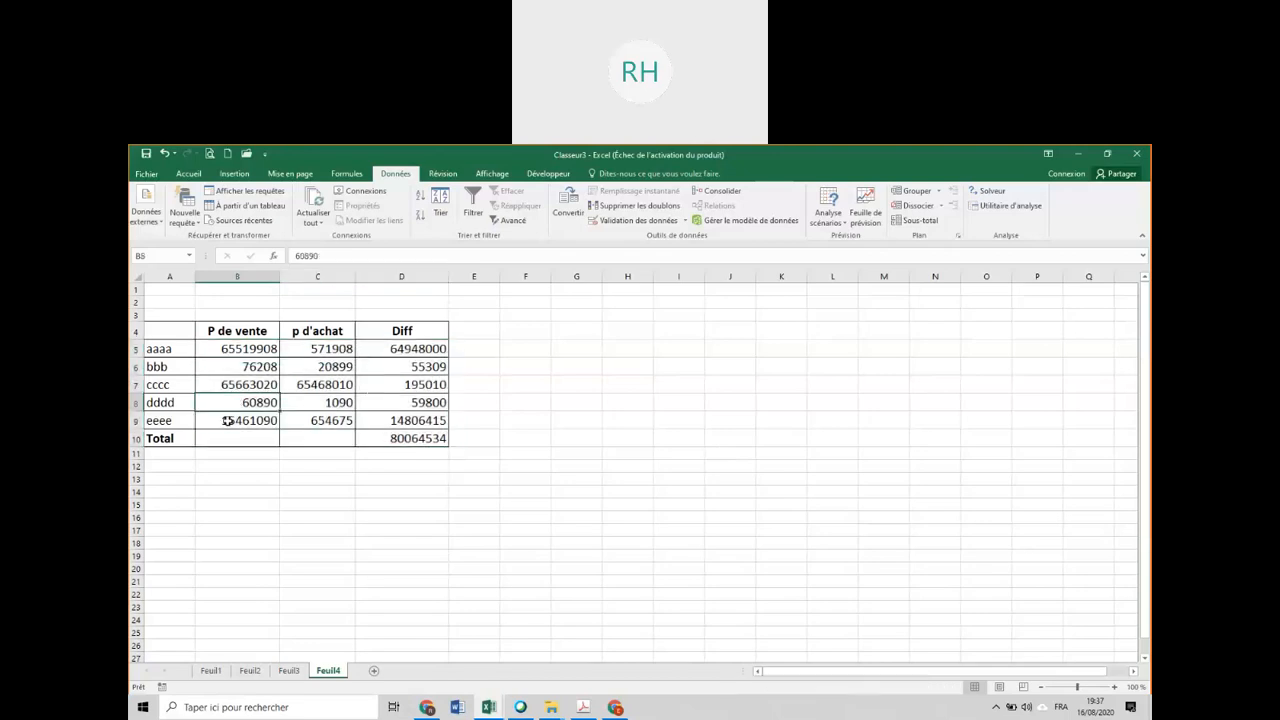
pyautogui.click(210, 670)
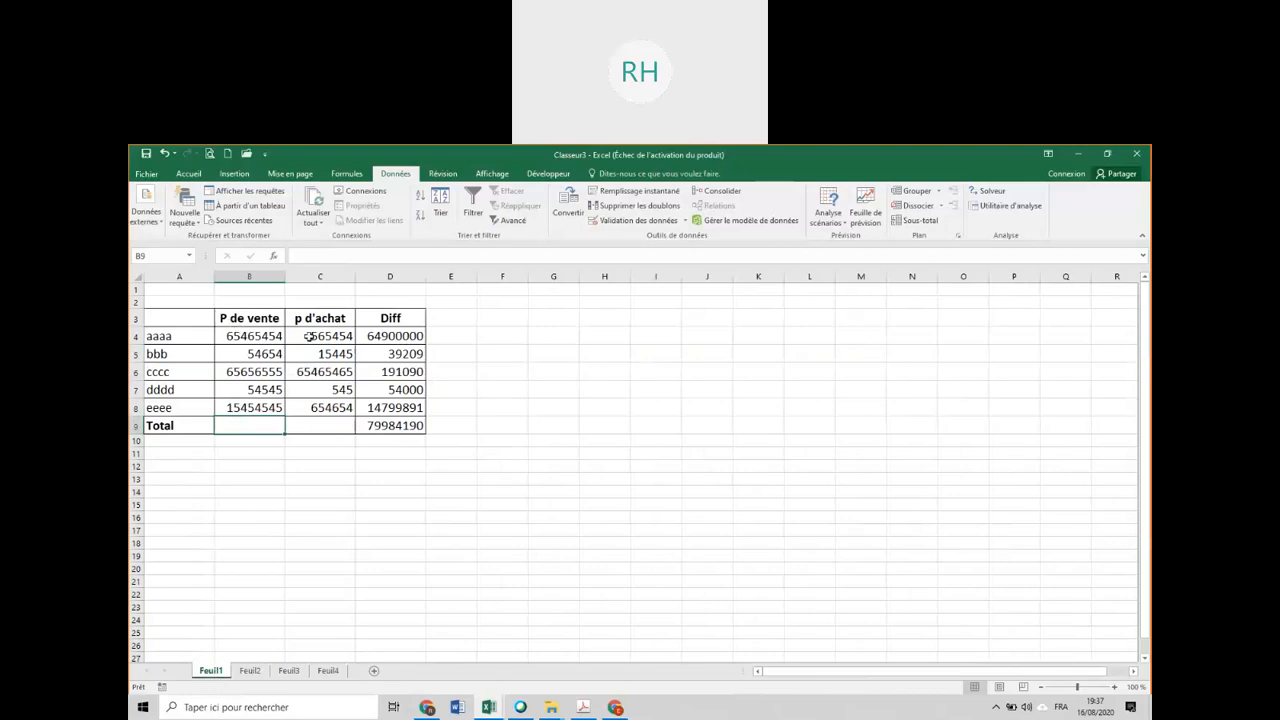
pyautogui.click(250, 670)
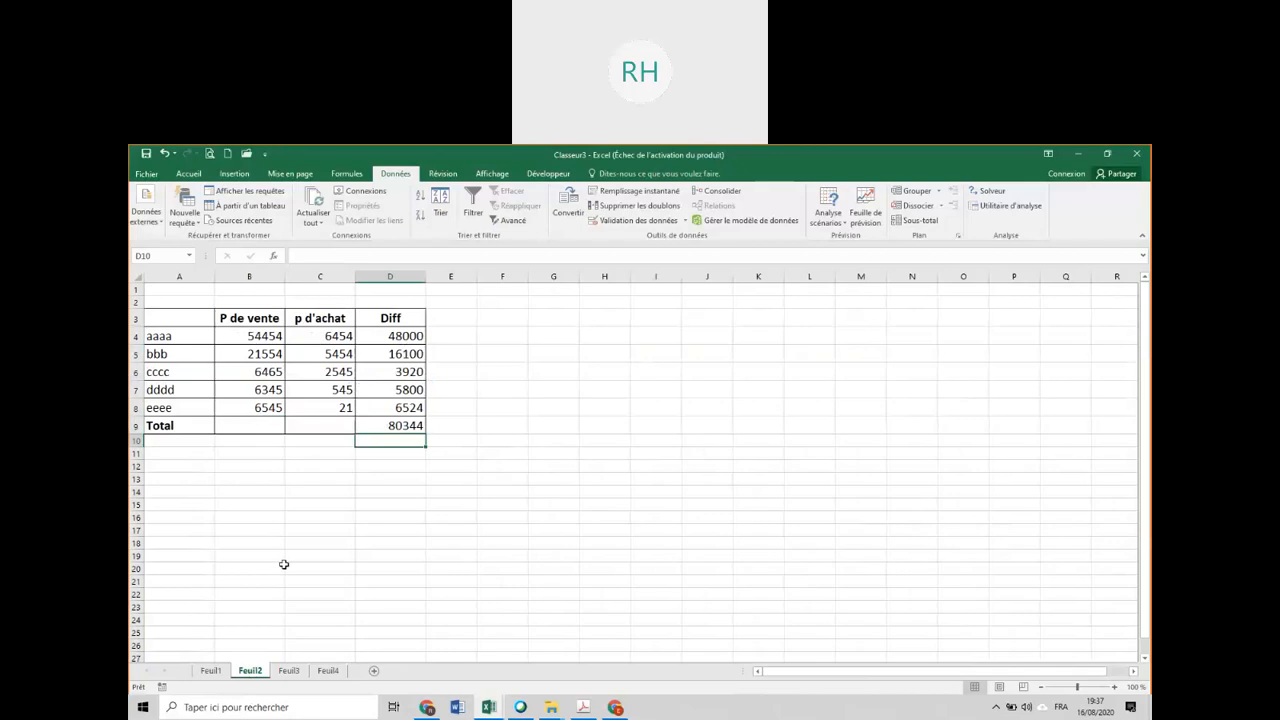
pyautogui.click(327, 671)
pyautogui.click(220, 348)
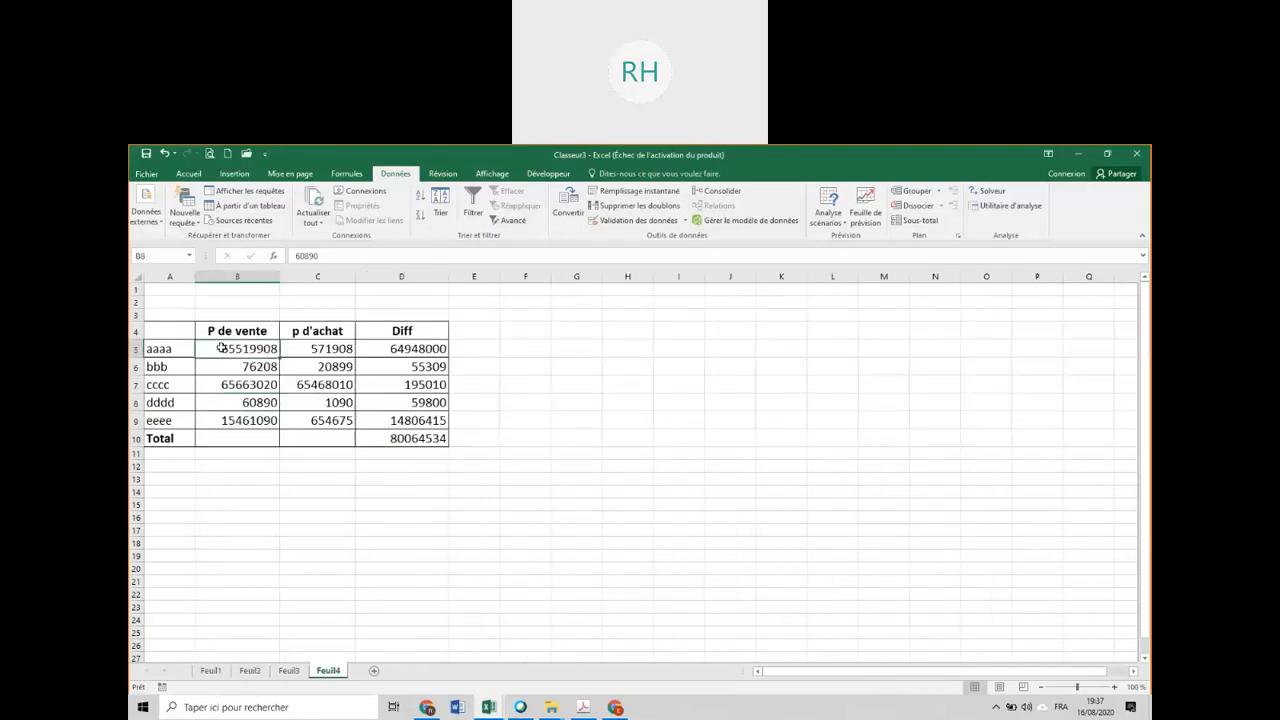
pyautogui.click(401, 367)
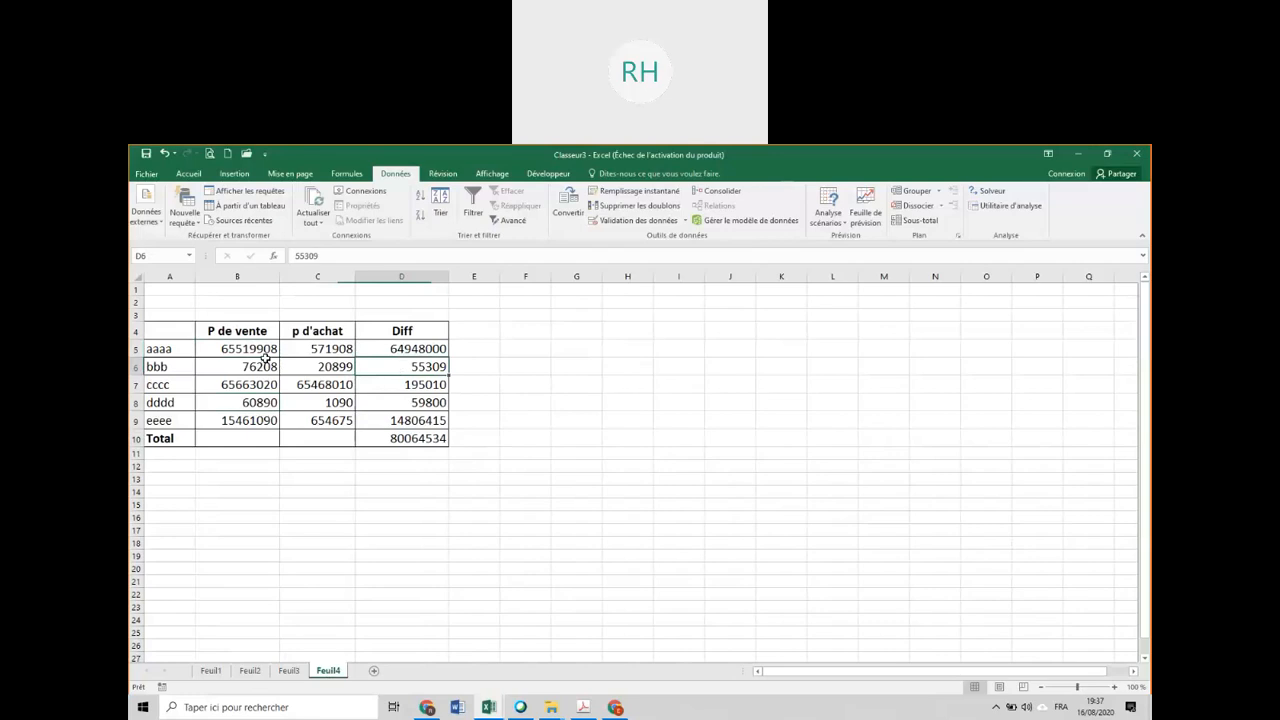
# Clear the consolidated figures in B5:D11 on Feuil4, and select B5 as the destination cell.
pyautogui.moveTo(251, 346); pyautogui.dragTo(403, 449)
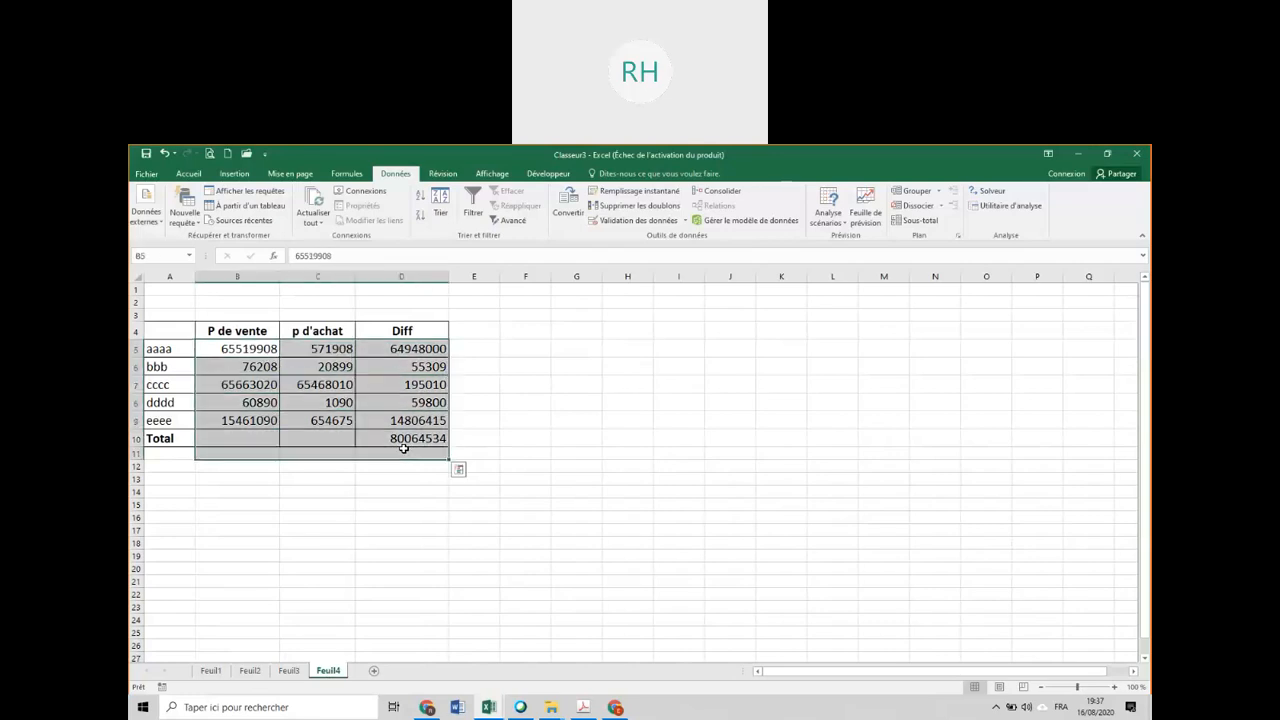
pyautogui.press('Delete')
pyautogui.click(233, 352)
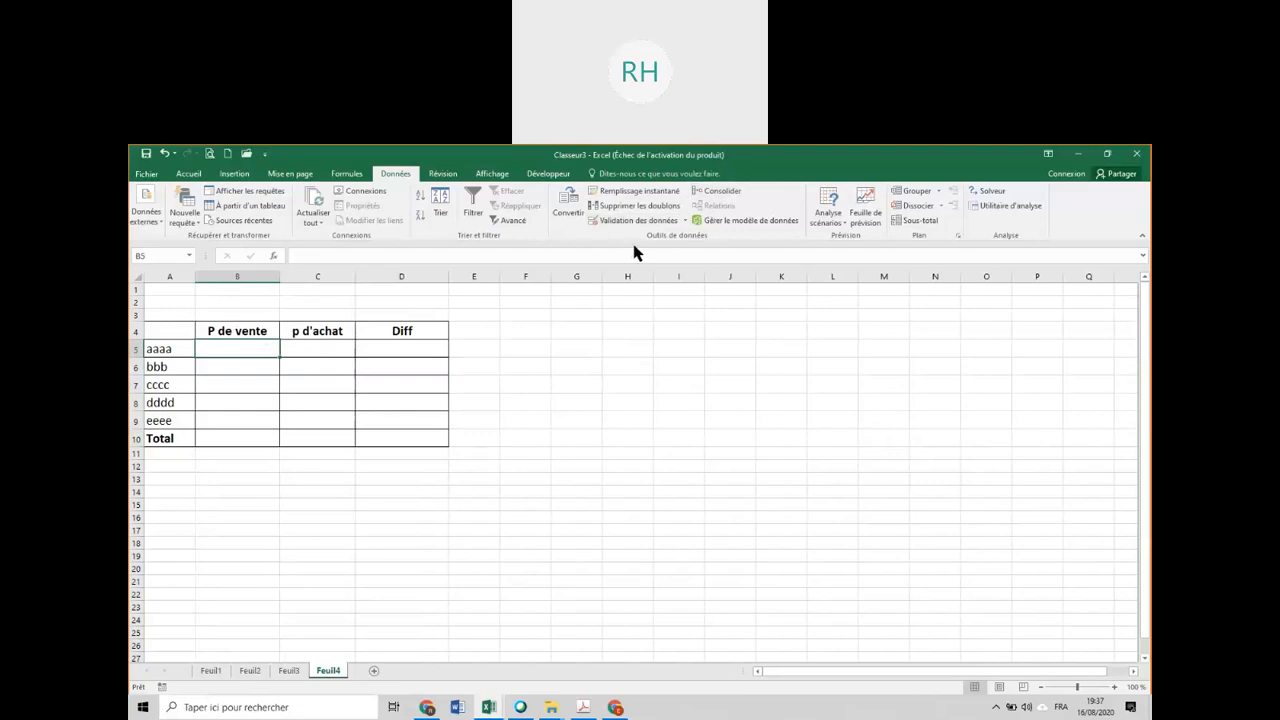
# Start a new consolidation at B5 with the Somme function, and remove both saved source references from its list.
pyautogui.click(722, 190)
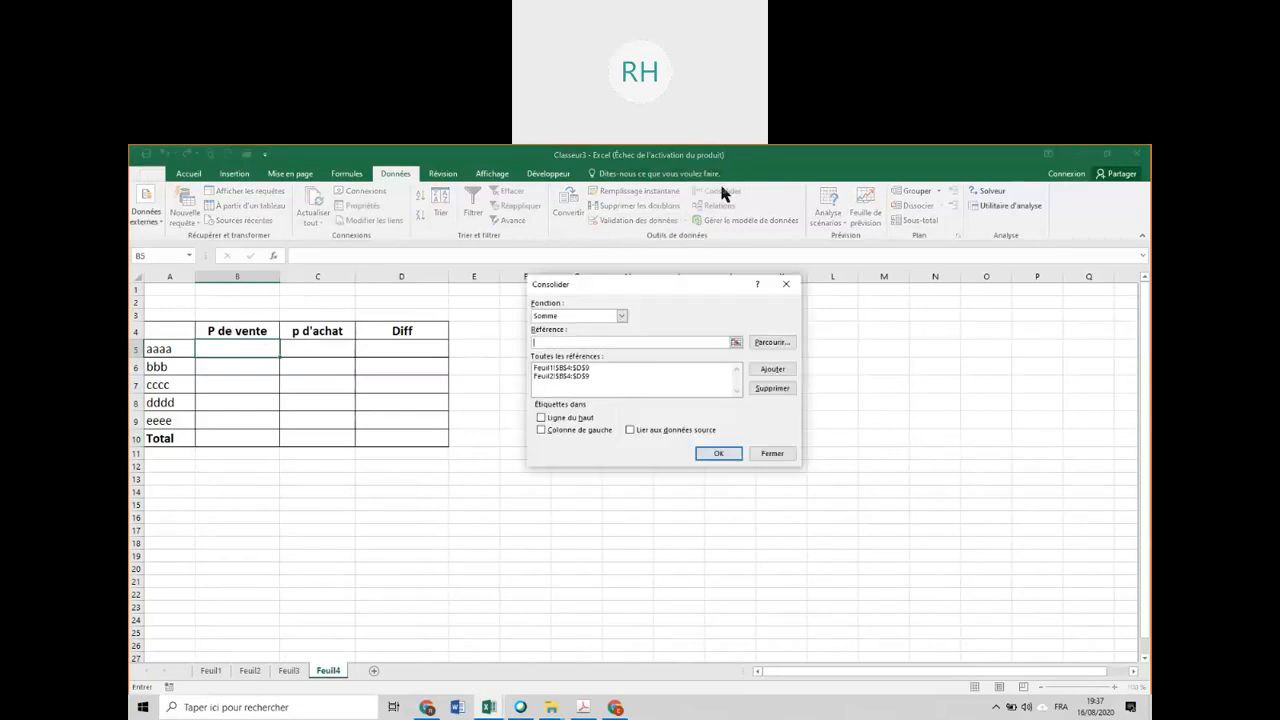
pyautogui.click(573, 314)
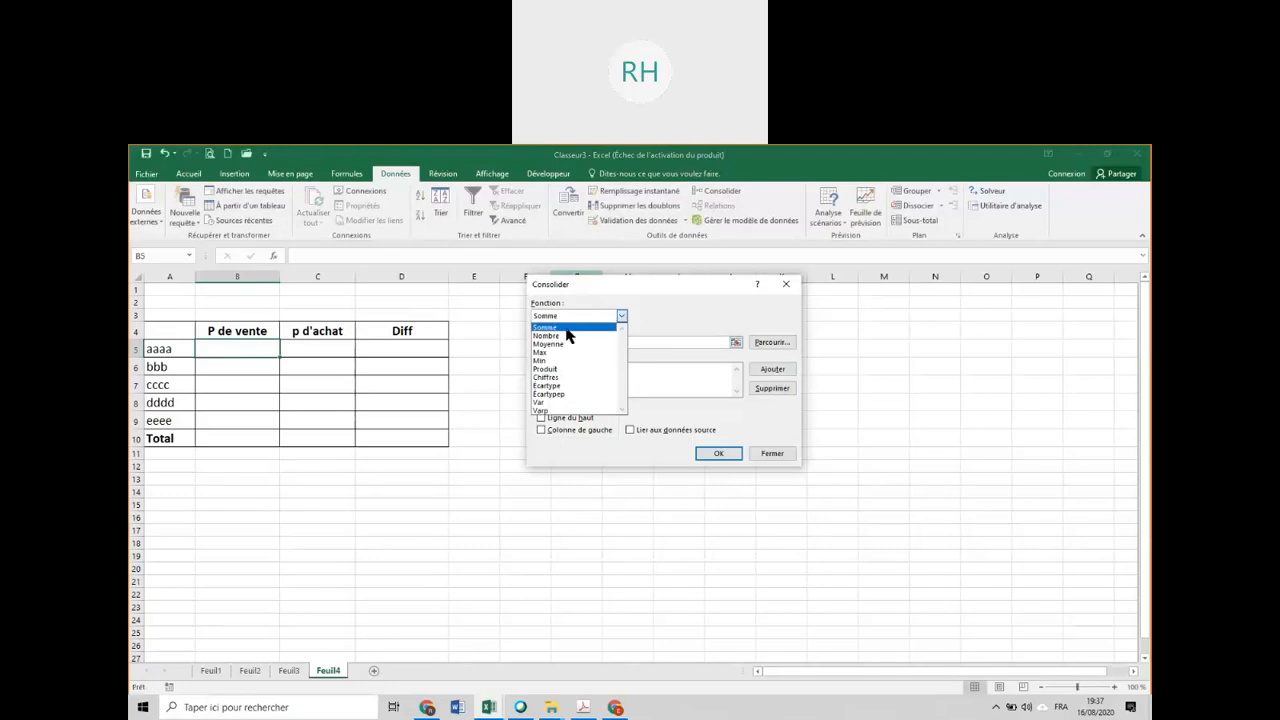
pyautogui.click(567, 329)
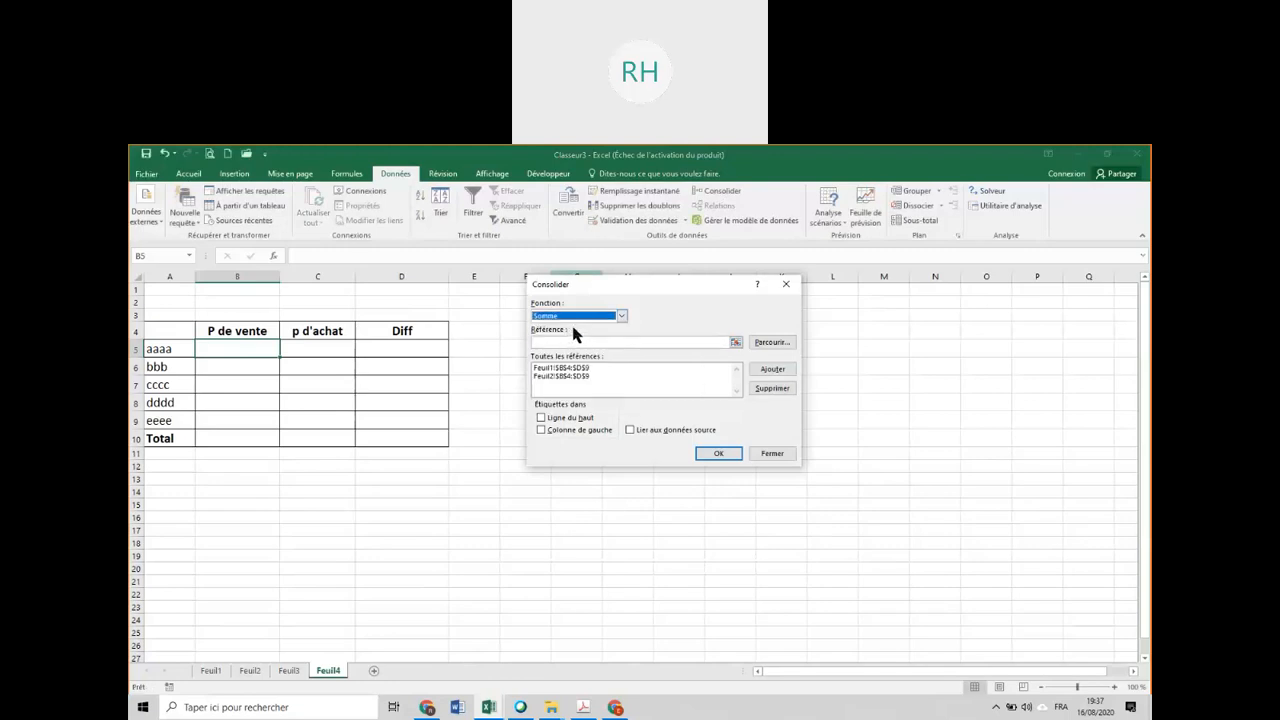
pyautogui.click(626, 341)
pyautogui.click(594, 368)
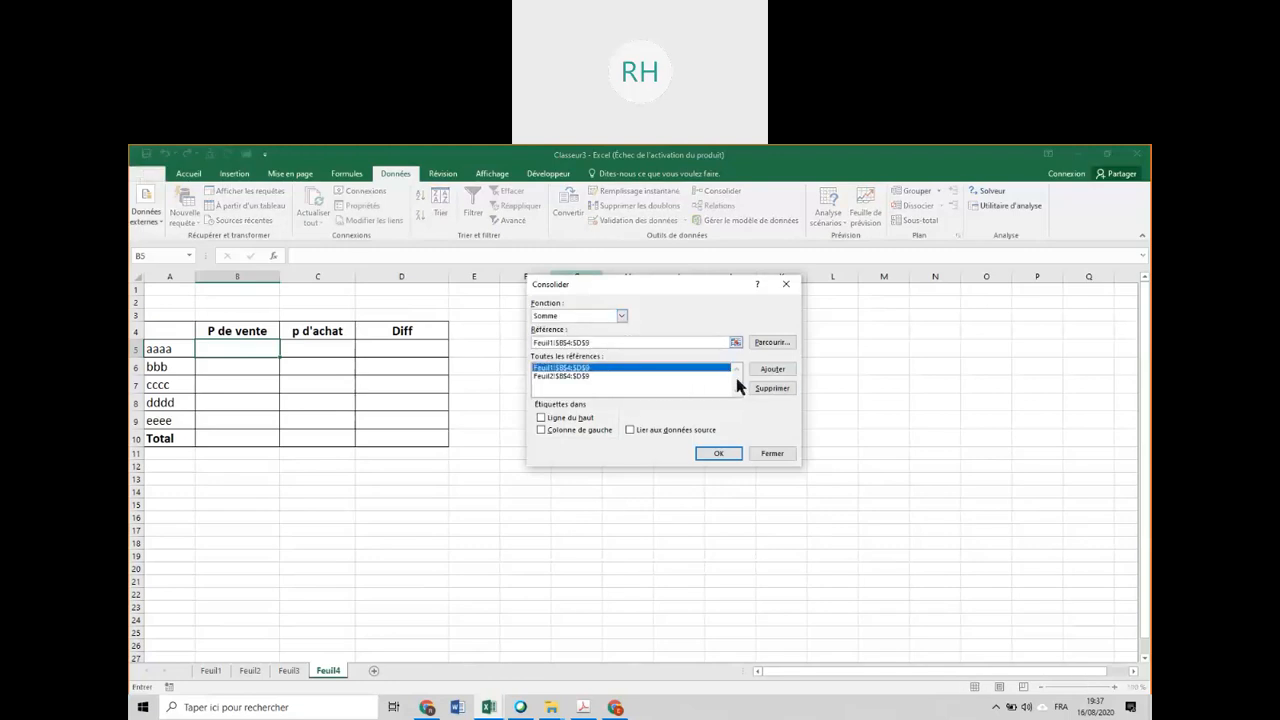
pyautogui.click(772, 388)
pyautogui.click(686, 370)
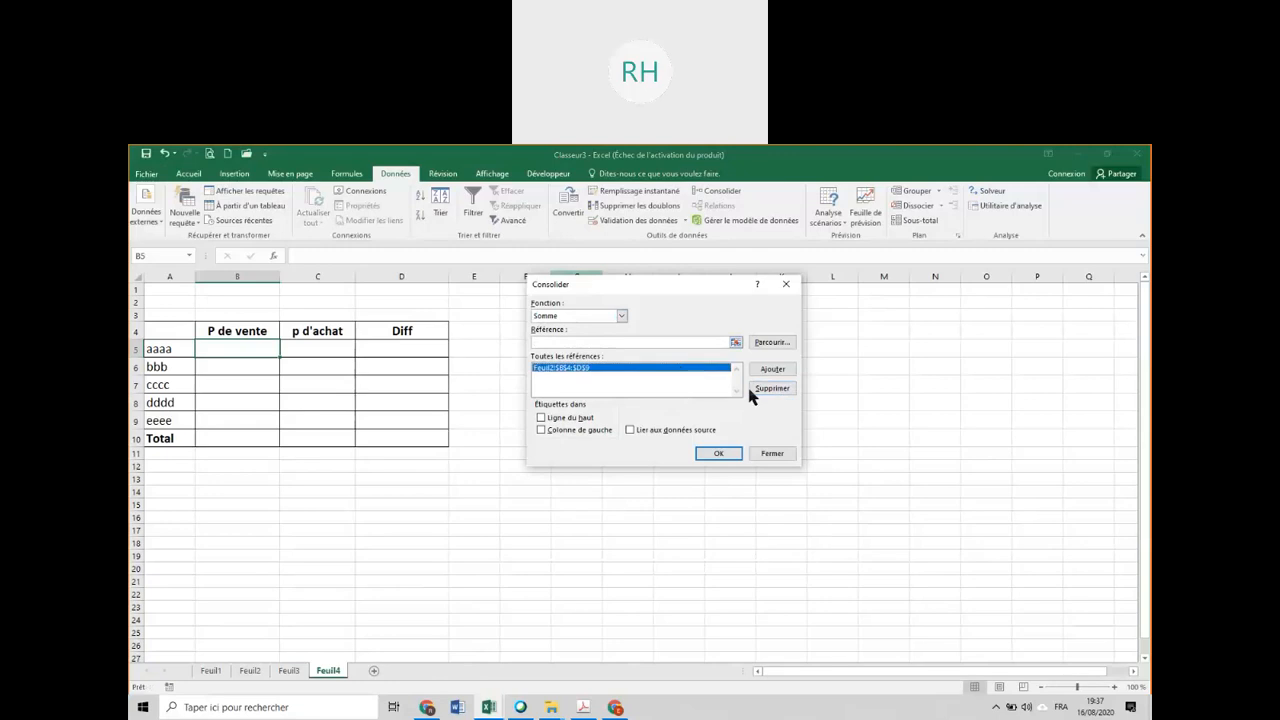
pyautogui.click(770, 390)
# Add the range B4:D9 of Feuil1 as the first consolidation reference.
pyautogui.click(654, 343)
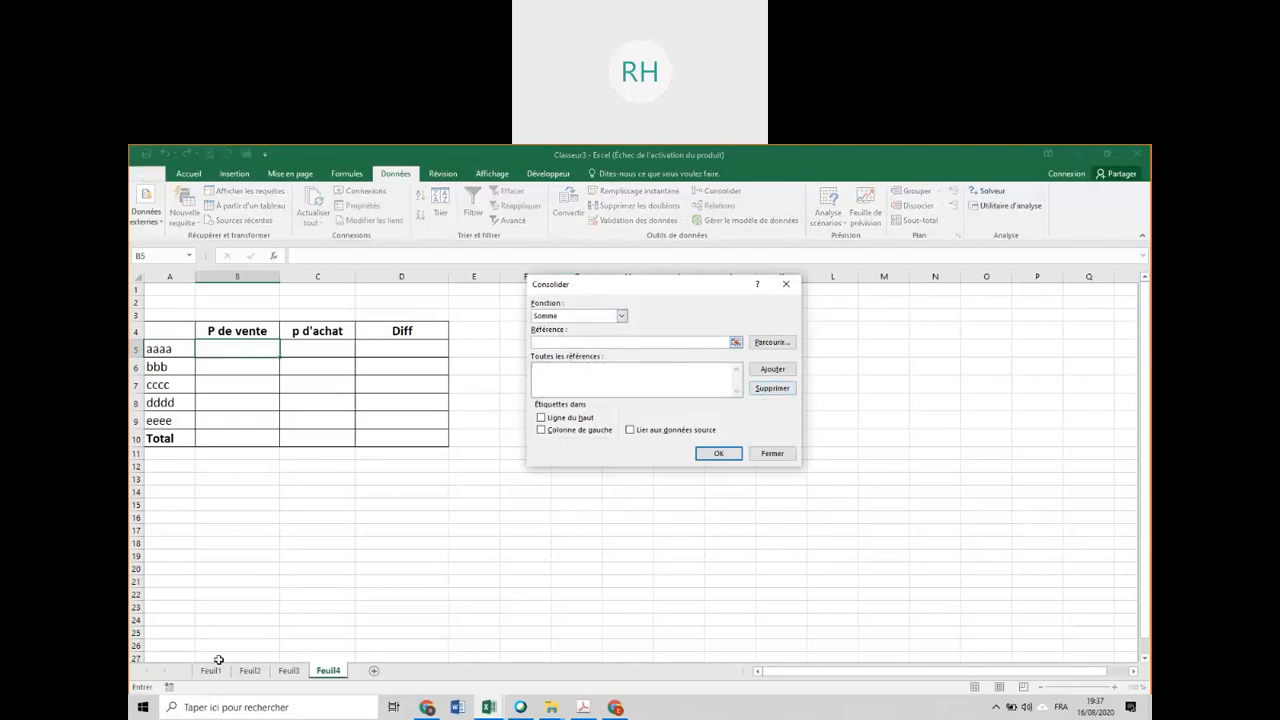
pyautogui.click(216, 666)
pyautogui.click(238, 335)
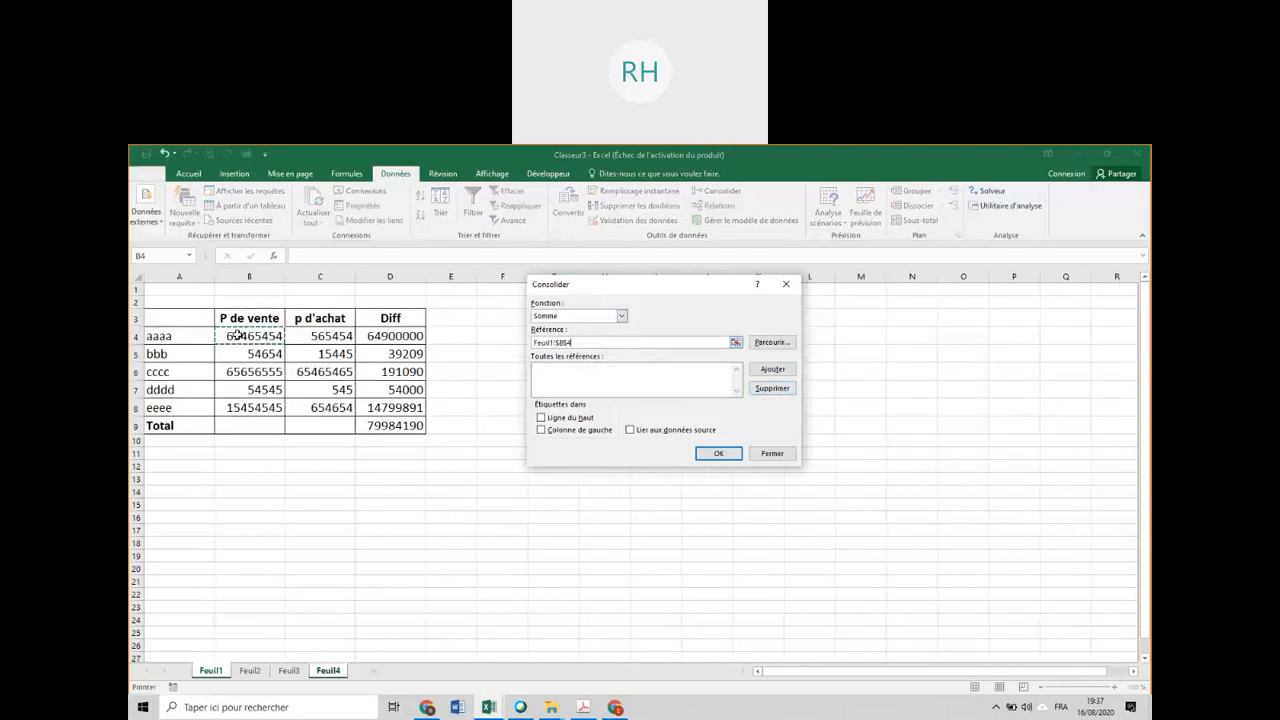
pyautogui.keyDown('shift'); pyautogui.click(415, 425); pyautogui.keyUp('shift')
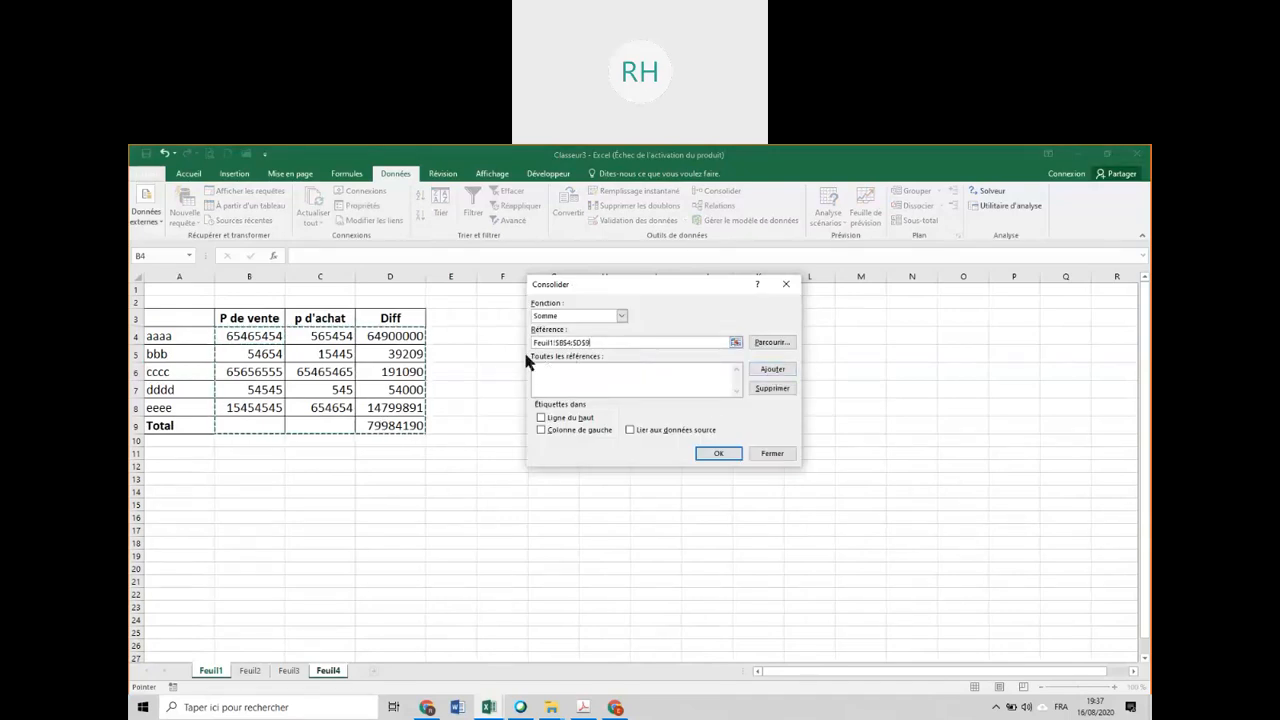
pyautogui.click(772, 370)
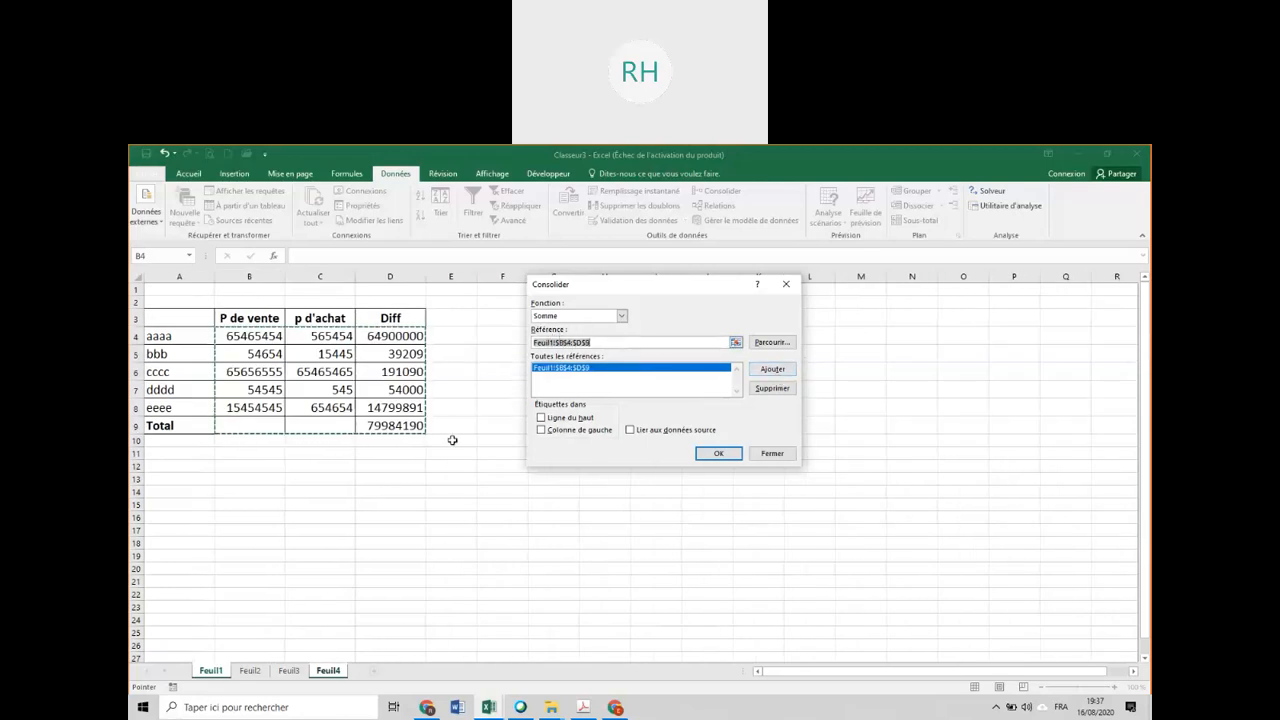
# Add the range B4:D9 of Feuil2 as the second reference, and run the consolidation on Feuil4.
pyautogui.click(250, 670)
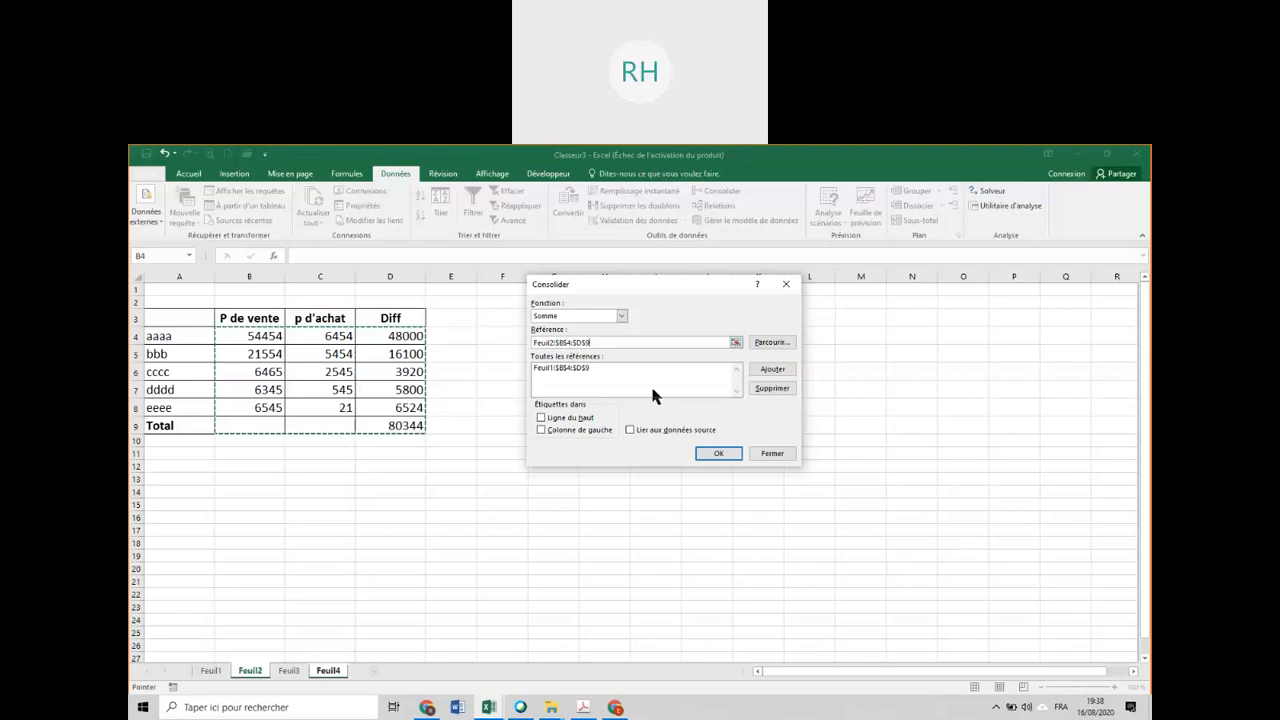
pyautogui.click(770, 370)
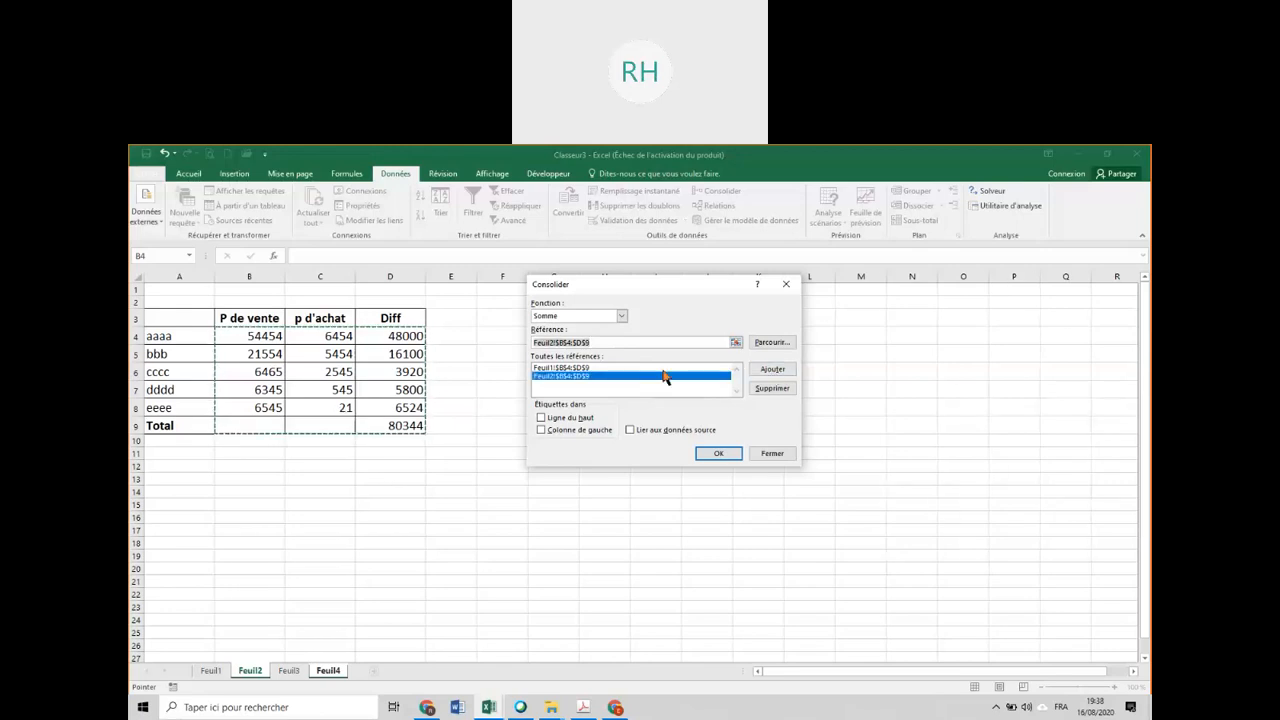
pyautogui.click(567, 368)
pyautogui.click(570, 376)
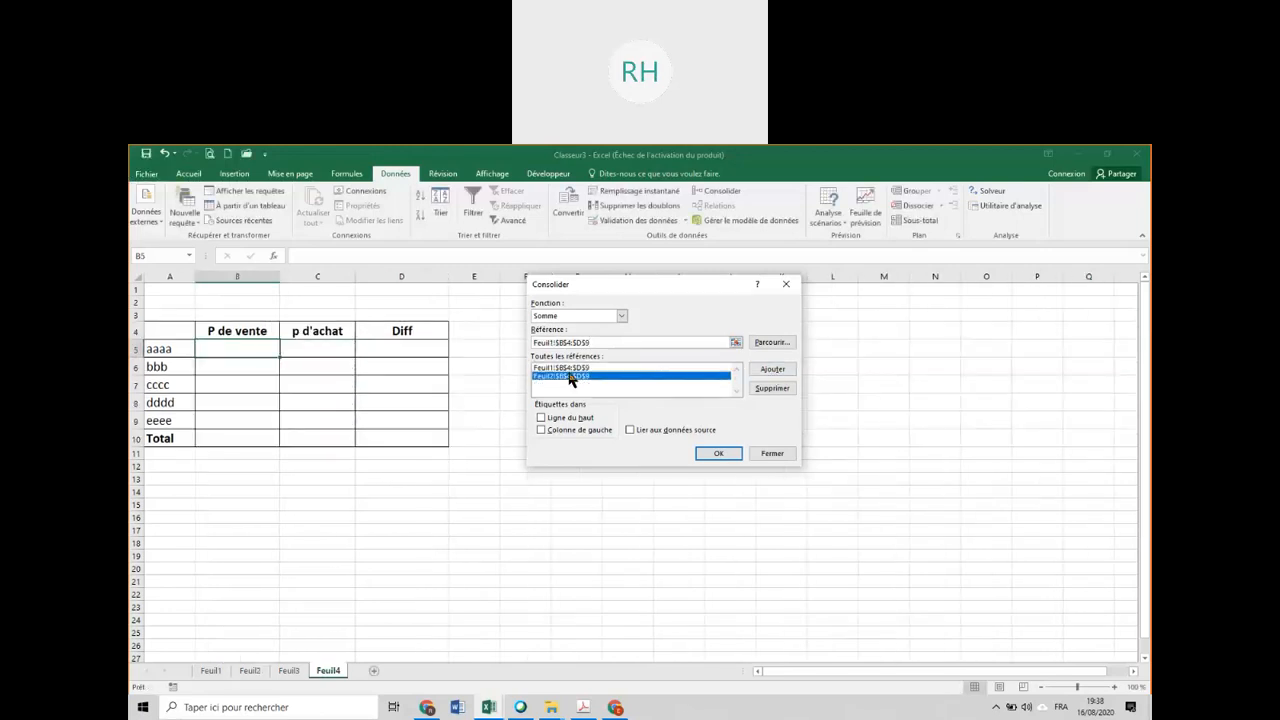
pyautogui.click(716, 455)
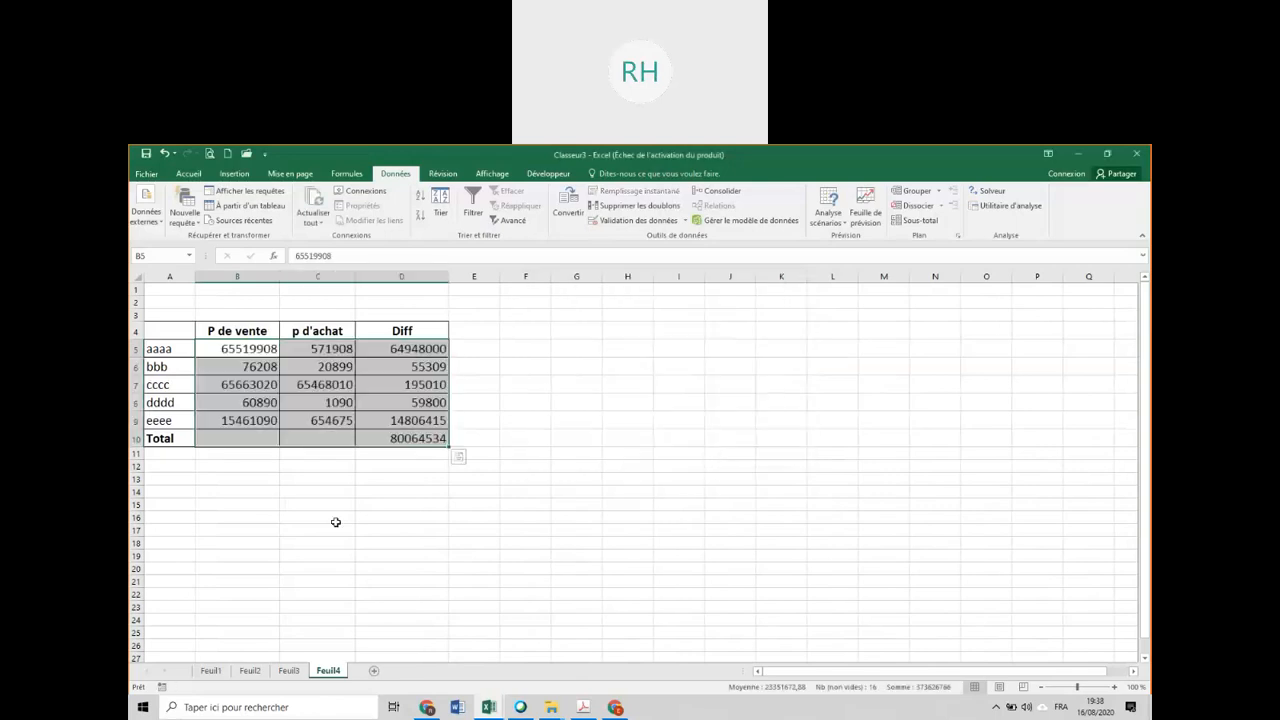